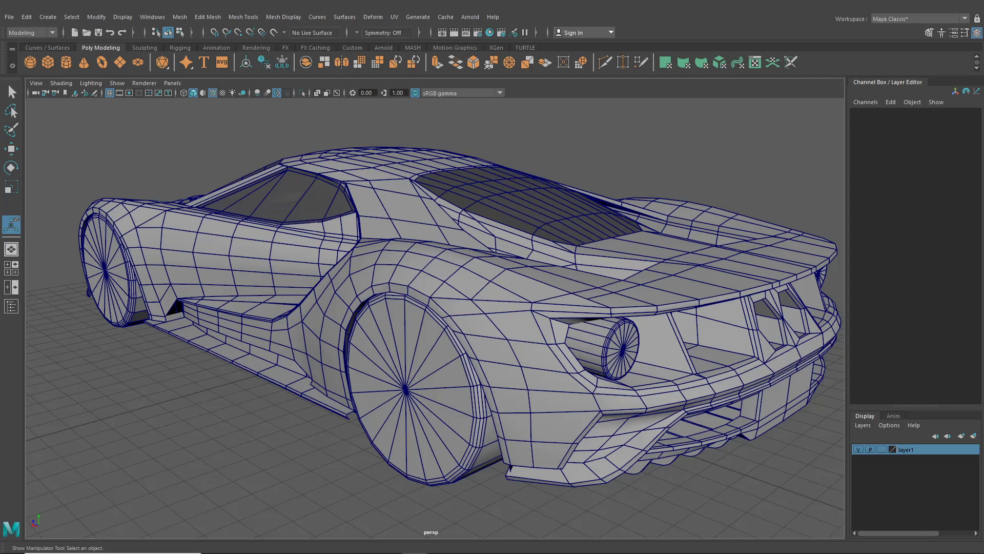
# Step: Select the car's main body mesh and show its rear fender full-size in the top view
pyautogui.keyDown('alt'); pyautogui.moveTo(578, 308); pyautogui.dragTo(472, 336); pyautogui.keyUp('alt')
pyautogui.scroll(5, 645, 356)
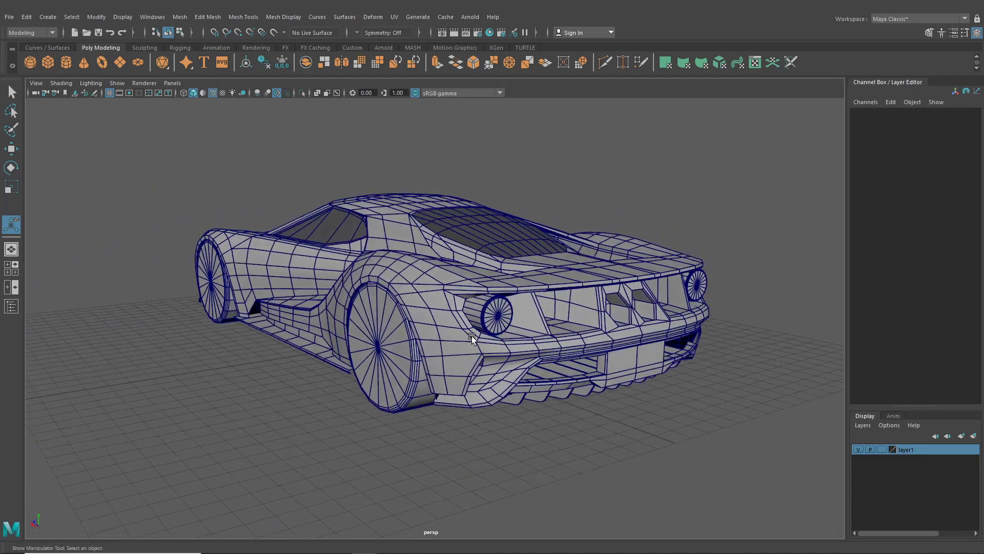
pyautogui.click(445, 288)
pyautogui.scroll(6, 451, 289)
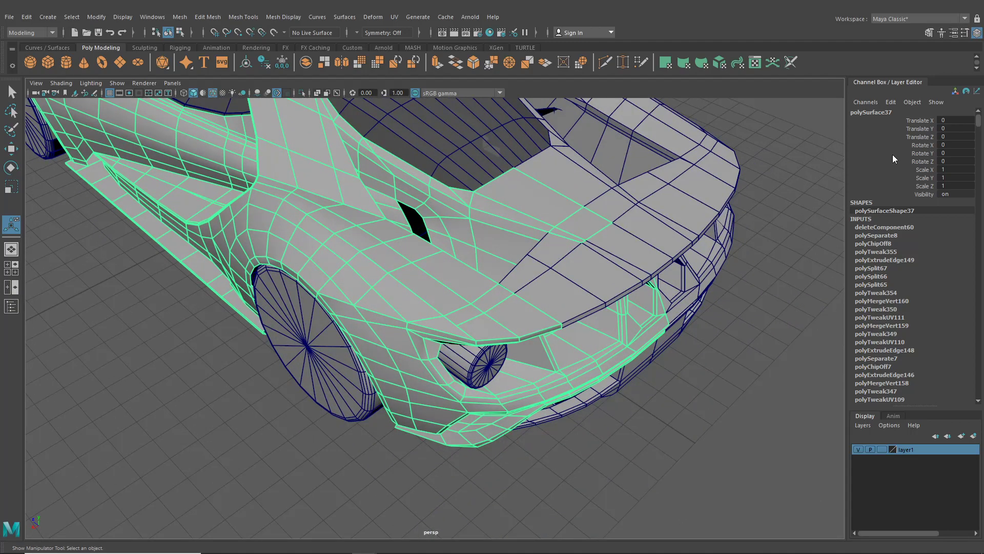
pyautogui.scroll(4, 446, 308)
pyautogui.click(15, 271)
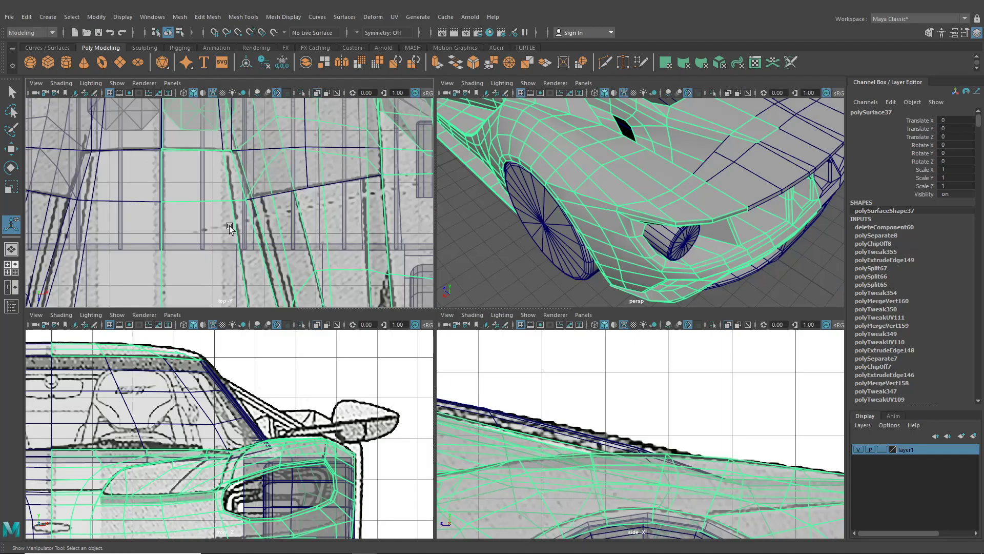
pyautogui.press('space')
pyautogui.scroll(4, 212, 309)
pyautogui.scroll(2, 314, 340)
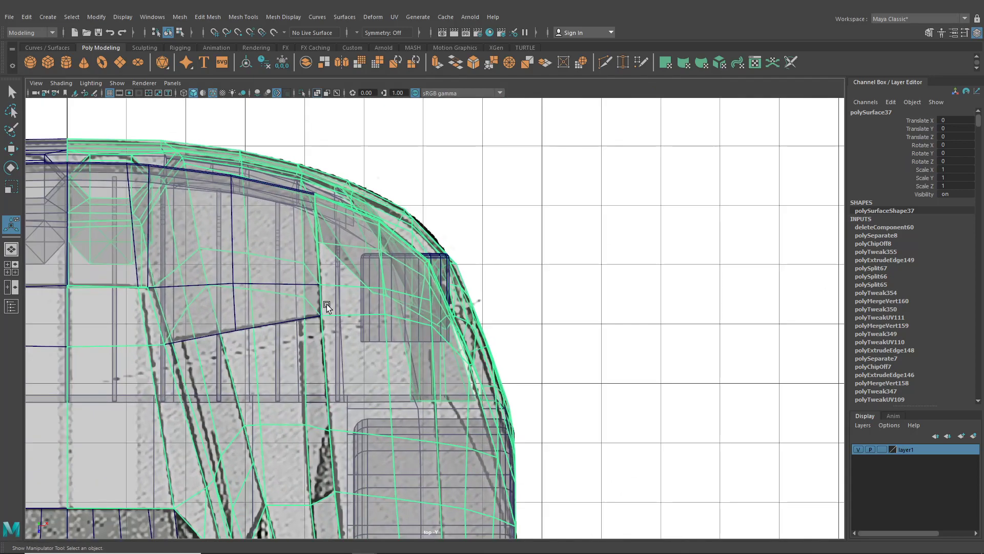
# Step: Add the top blueprint image plane to the body selection and isolate both in the top view
pyautogui.click(652, 285)
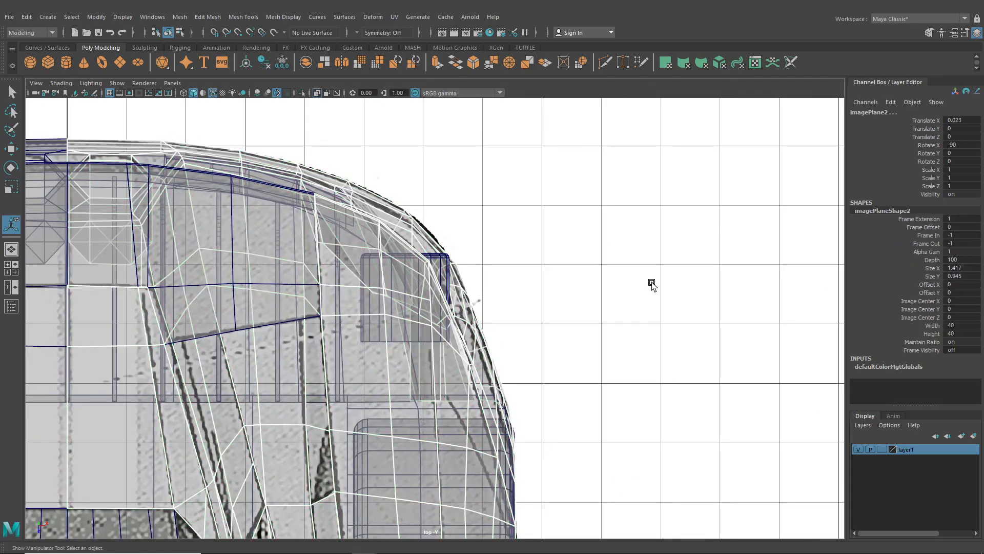
pyautogui.click(301, 93)
pyautogui.click(523, 218)
pyautogui.keyDown('alt'); pyautogui.moveTo(532, 248); pyautogui.dragTo(537, 229, button='middle'); pyautogui.keyUp('alt')
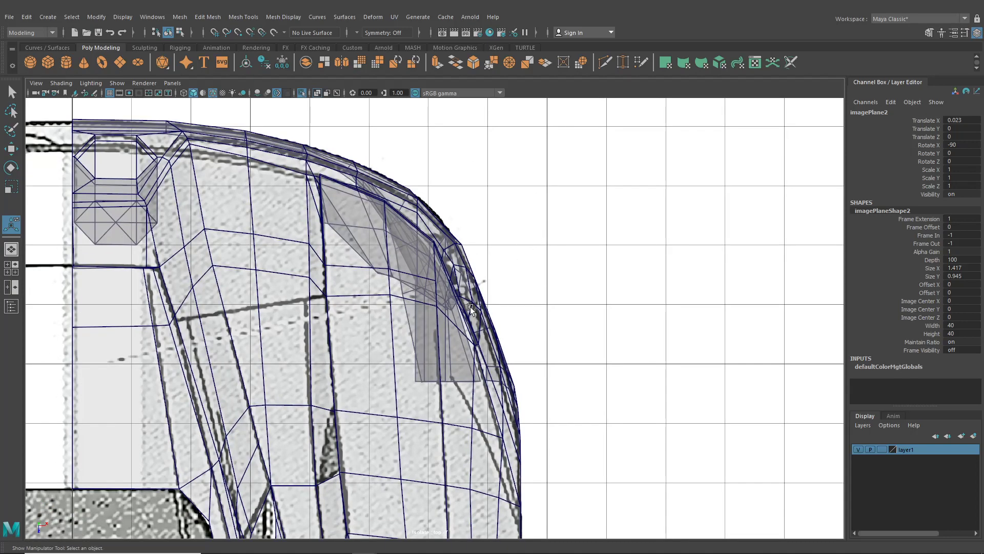
# Step: Select only the top blueprint image plane and turn on image plane display in the perspective view
pyautogui.click(447, 398)
pyautogui.scroll(-5, 534, 377)
pyautogui.click(535, 374)
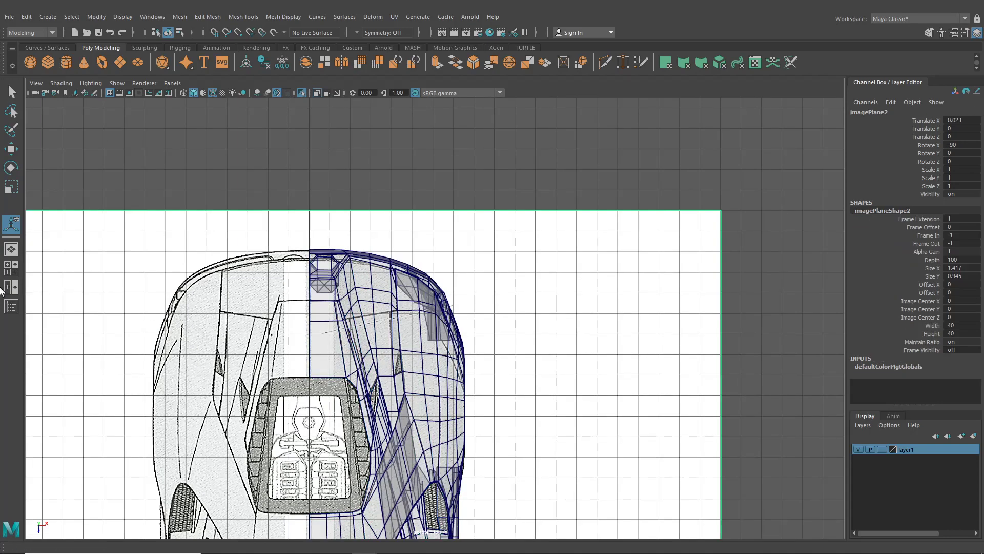
pyautogui.click(7, 254)
pyautogui.keyDown('alt'); pyautogui.moveTo(289, 286); pyautogui.dragTo(38, 229, button='right'); pyautogui.keyUp('alt')
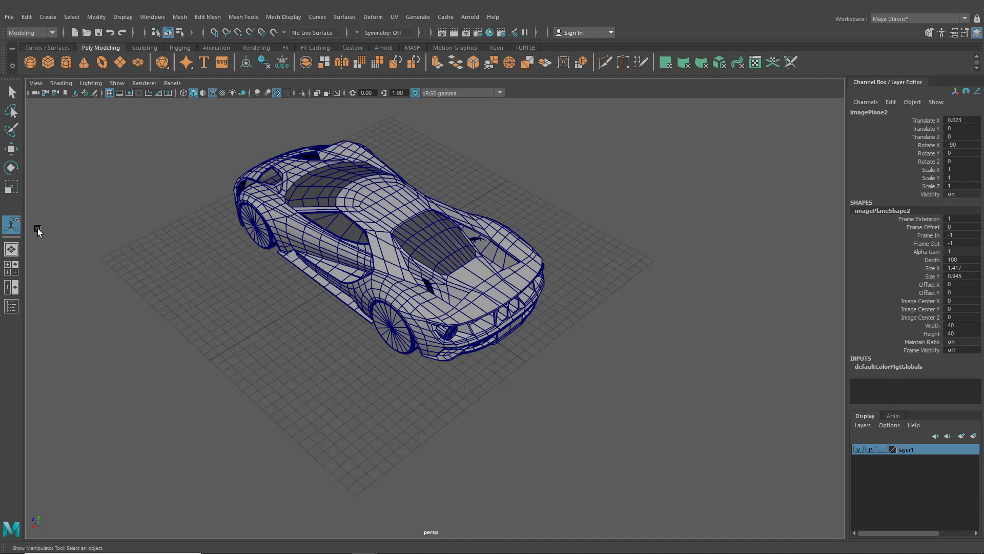
pyautogui.click(125, 83)
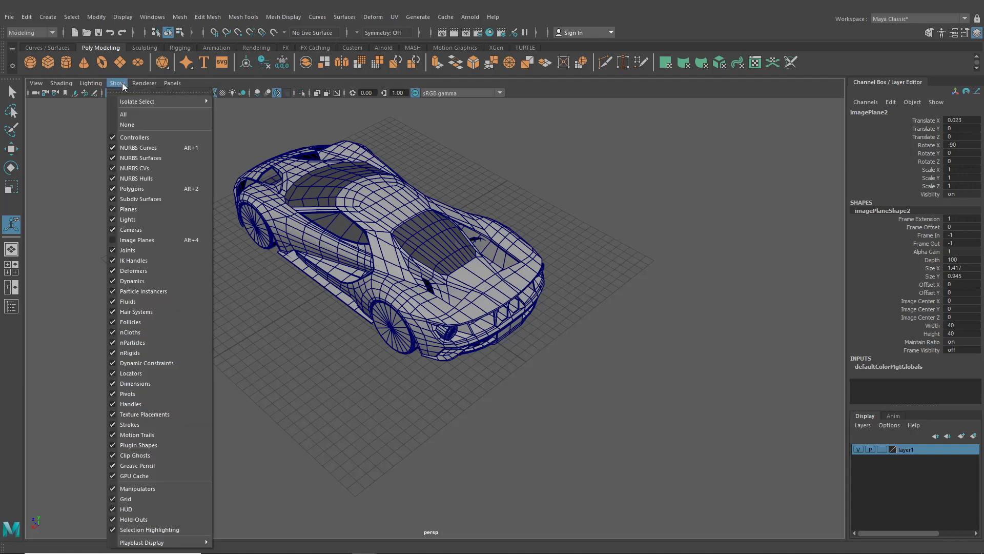
pyautogui.click(146, 241)
# Step: Raise the top blueprint image plane vertically to about 5.5 in Translate Y
pyautogui.press('w')
pyautogui.keyDown('alt'); pyautogui.moveTo(367, 378); pyautogui.dragTo(271, 213); pyautogui.keyUp('alt')
pyautogui.moveTo(342, 250); pyautogui.dragTo(340, 193)
# Step: Compare the rear fender's outline and panel lines with the blueprint in the top view
pyautogui.click(11, 268)
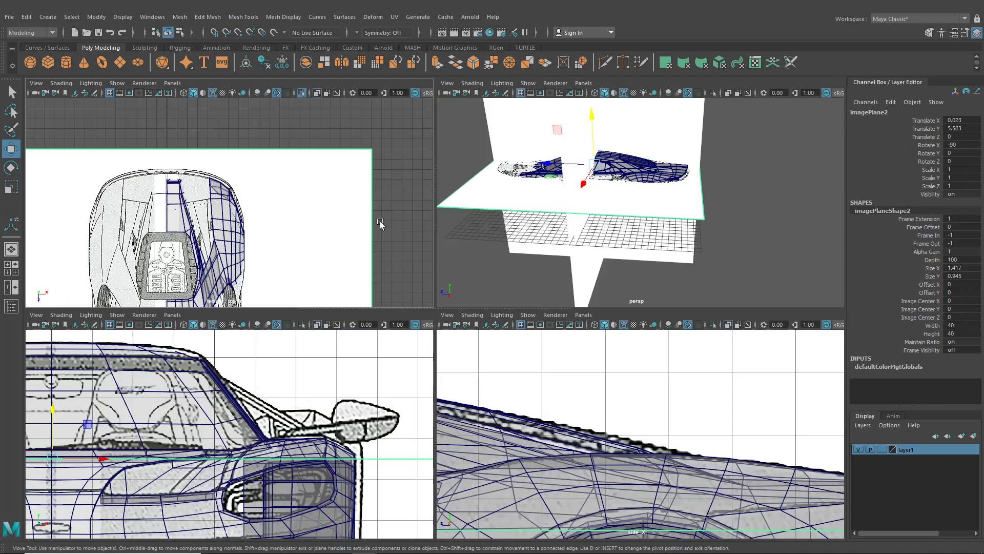
pyautogui.scroll(10, 318, 241)
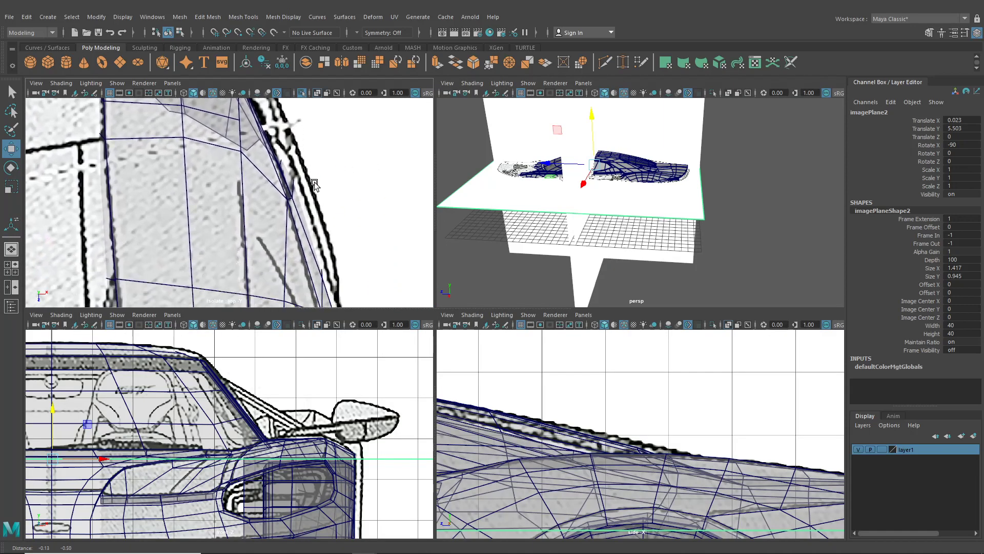
pyautogui.keyDown('alt'); pyautogui.moveTo(301, 201); pyautogui.dragTo(299, 163, button='middle'); pyautogui.keyUp('alt')
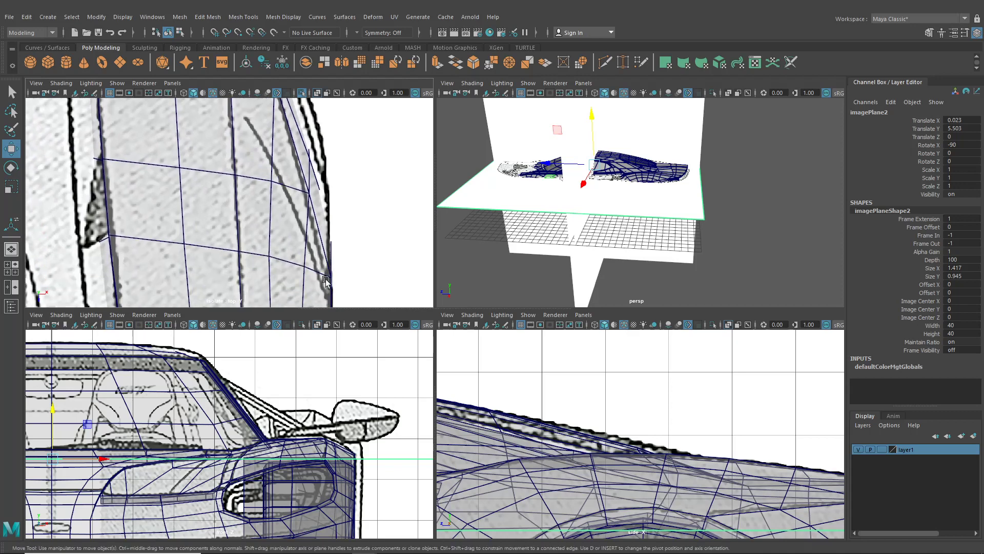
pyautogui.keyDown('alt'); pyautogui.moveTo(326, 281); pyautogui.dragTo(325, 243, button='middle'); pyautogui.keyUp('alt')
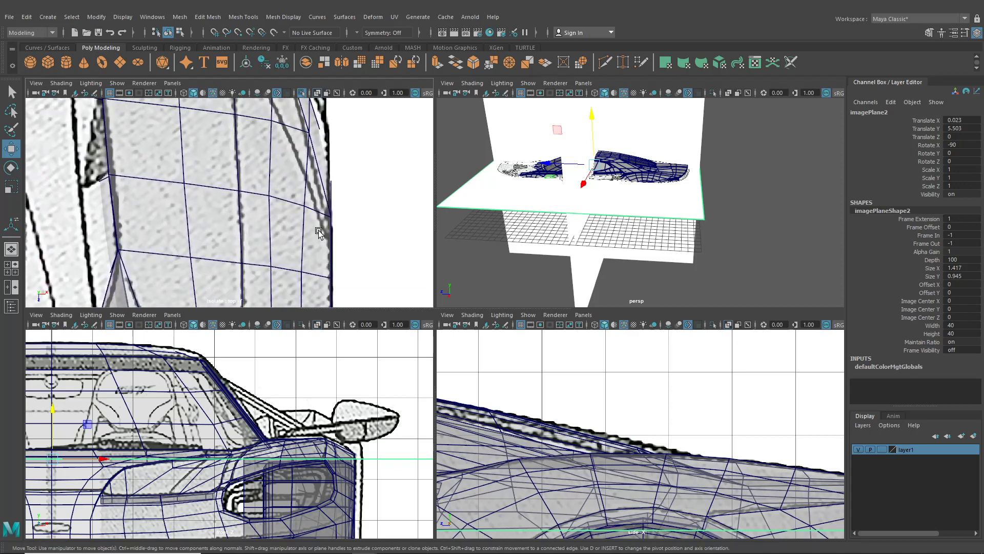
pyautogui.keyDown('alt'); pyautogui.moveTo(297, 148); pyautogui.dragTo(346, 298, button='middle'); pyautogui.keyUp('alt')
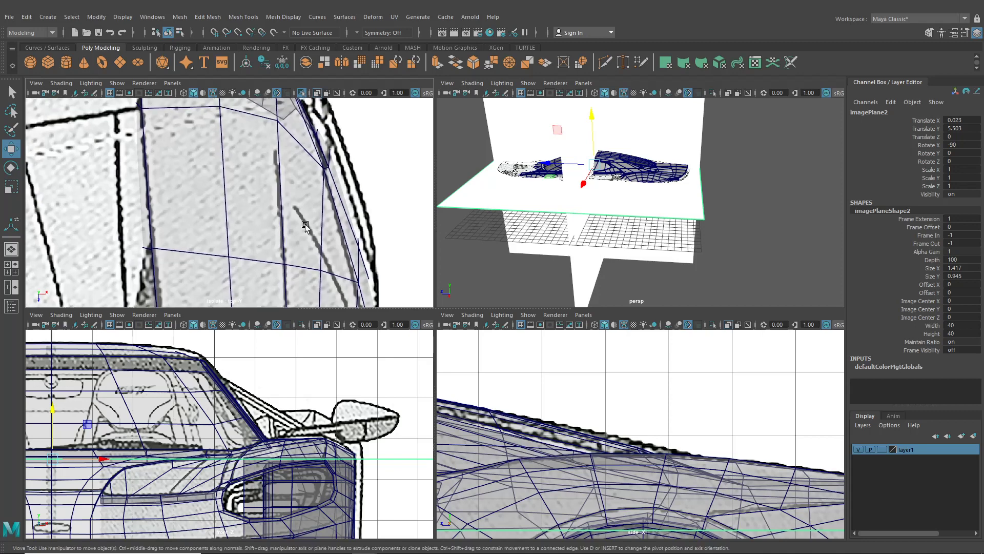
pyautogui.scroll(-3, 296, 208)
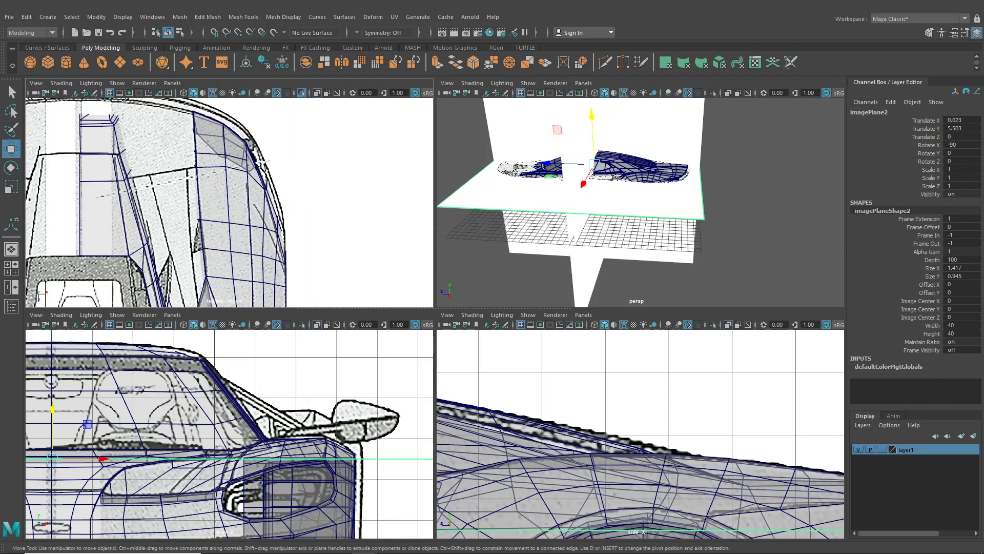
pyautogui.keyDown('alt'); pyautogui.moveTo(274, 199); pyautogui.dragTo(273, 184, button='middle'); pyautogui.keyUp('alt')
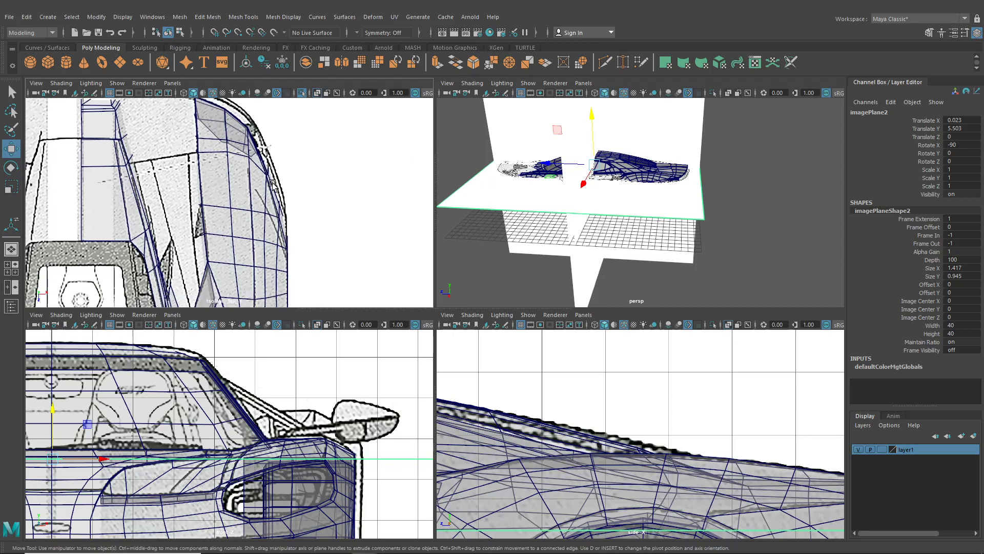
# Step: Undo the blueprint plane's move and hide the image planes in the perspective view
pyautogui.hotkey('ctrl', 'z')
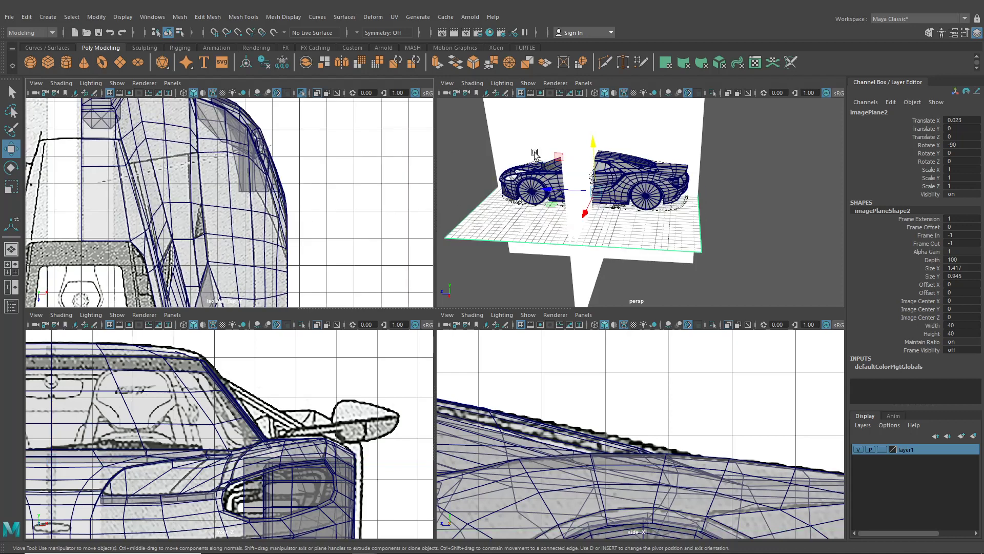
pyautogui.click(528, 83)
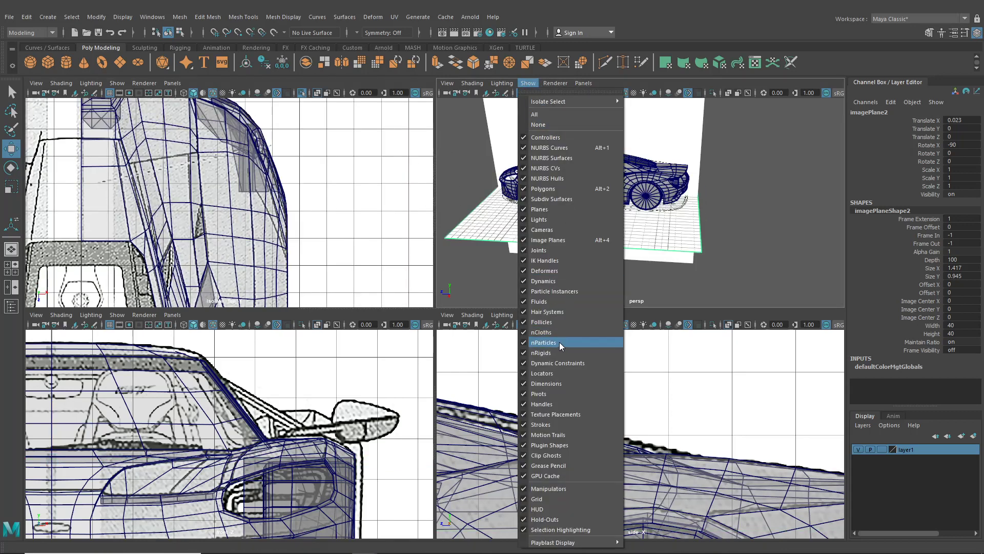
pyautogui.click(552, 241)
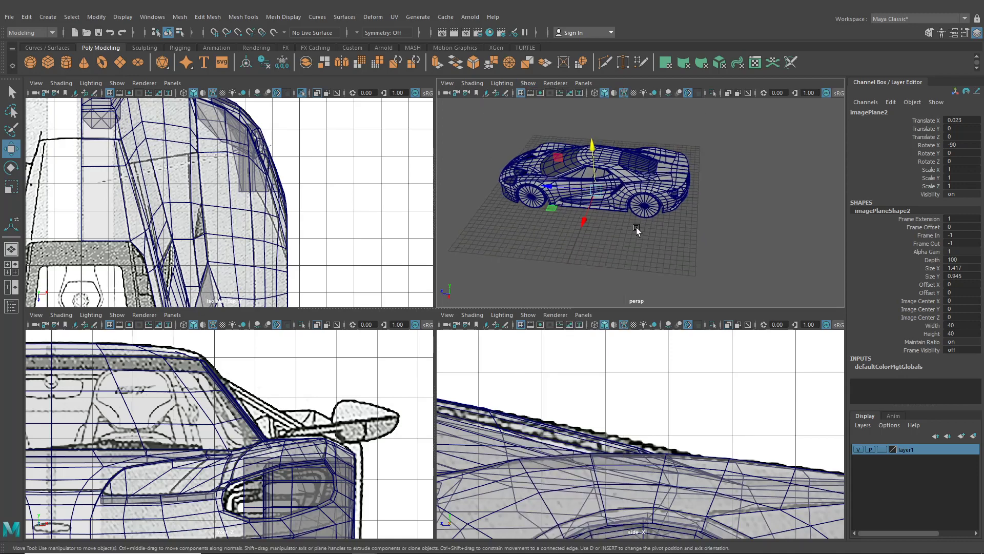
# Step: Switch the body mesh to vertex editing and select a vertex on the rear fender's outer side near the wheel arch
pyautogui.scroll(10, 636, 227)
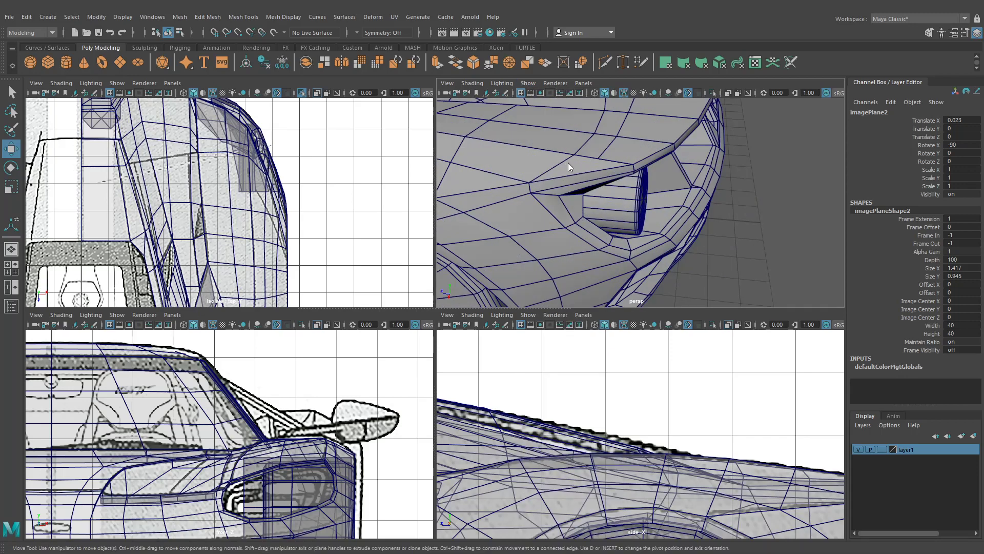
pyautogui.moveTo(568, 162); pyautogui.dragTo(527, 159, button='right')
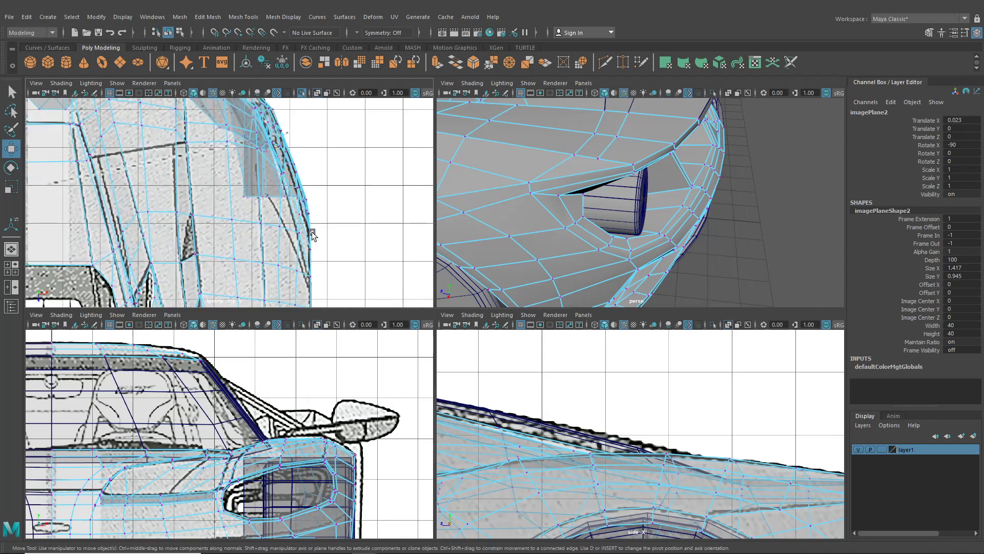
pyautogui.keyDown('alt'); pyautogui.moveTo(316, 265); pyautogui.dragTo(302, 233, button='middle'); pyautogui.keyUp('alt')
pyautogui.click(297, 244)
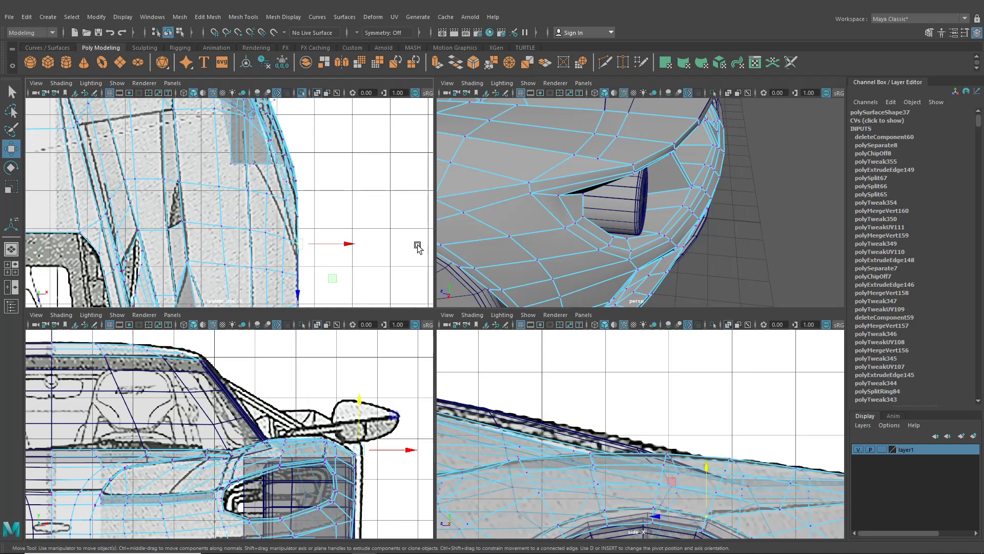
pyautogui.keyDown('alt'); pyautogui.moveTo(451, 231); pyautogui.dragTo(600, 196, button='middle'); pyautogui.keyUp('alt')
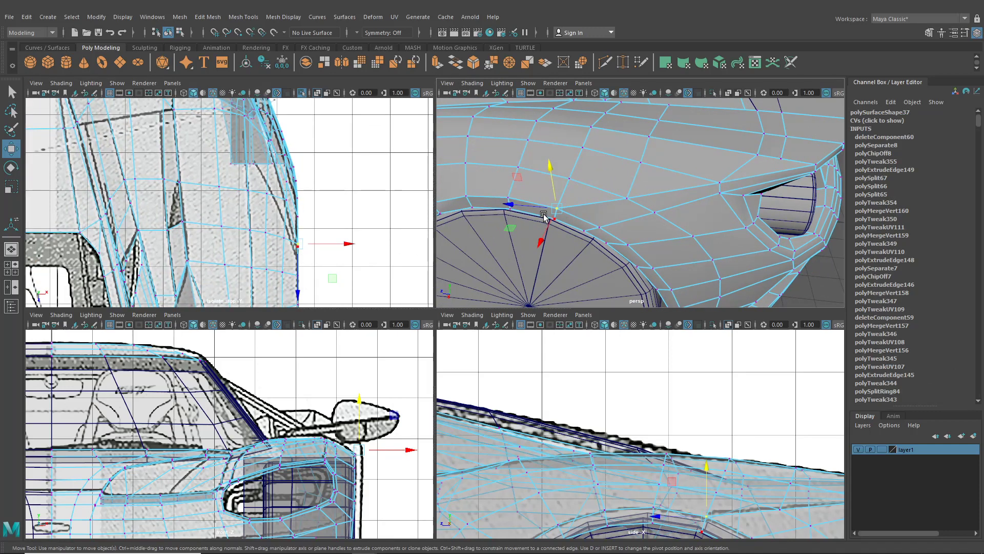
pyautogui.keyDown('alt'); pyautogui.moveTo(544, 215); pyautogui.dragTo(610, 184); pyautogui.keyUp('alt')
pyautogui.keyDown('alt'); pyautogui.moveTo(716, 460); pyautogui.dragTo(529, 383, button='middle'); pyautogui.keyUp('alt')
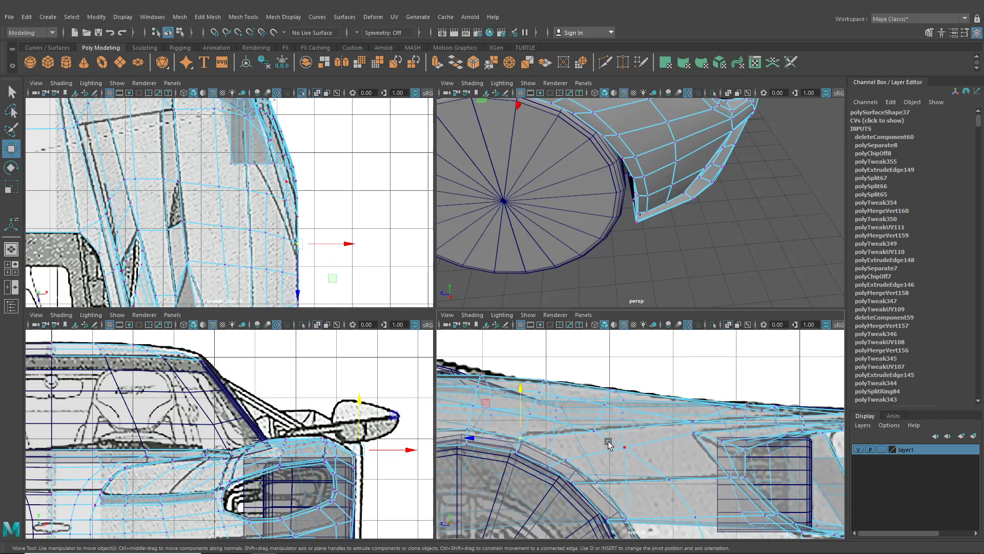
# Step: Set the transform constraint to Edge and slide the fender vertex between wheel arch and taillight to Y 5.66, Z -13.07
pyautogui.press('space')
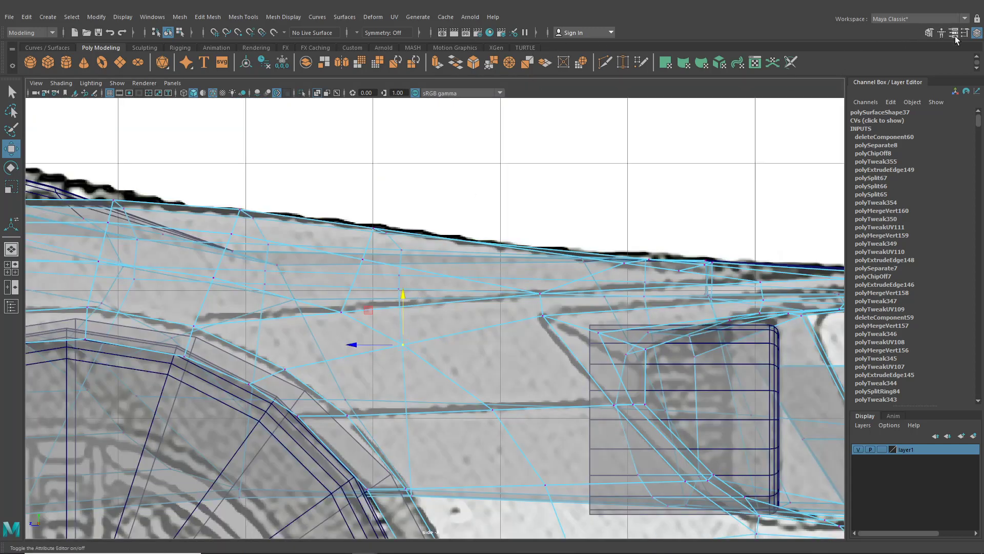
pyautogui.click(929, 32)
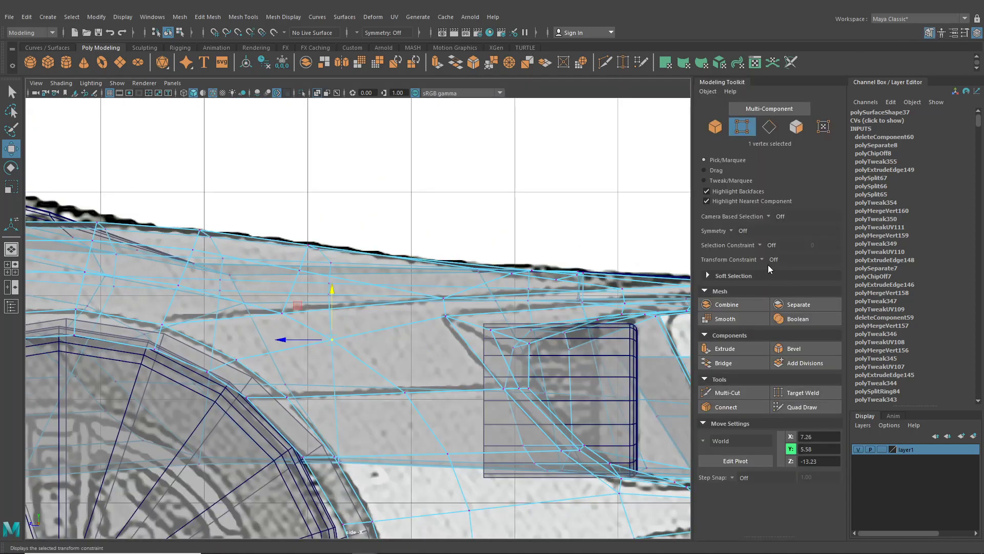
pyautogui.click(930, 32)
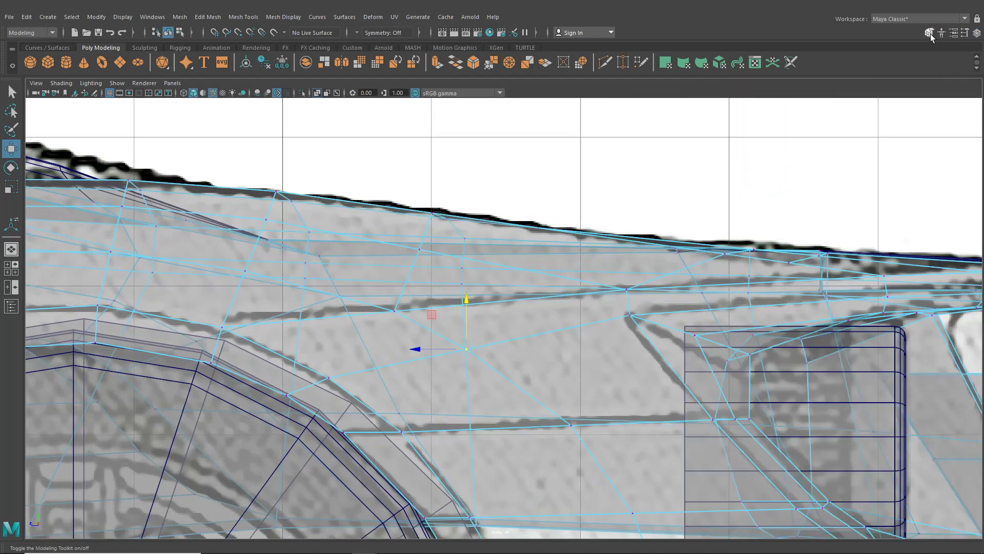
pyautogui.click(929, 33)
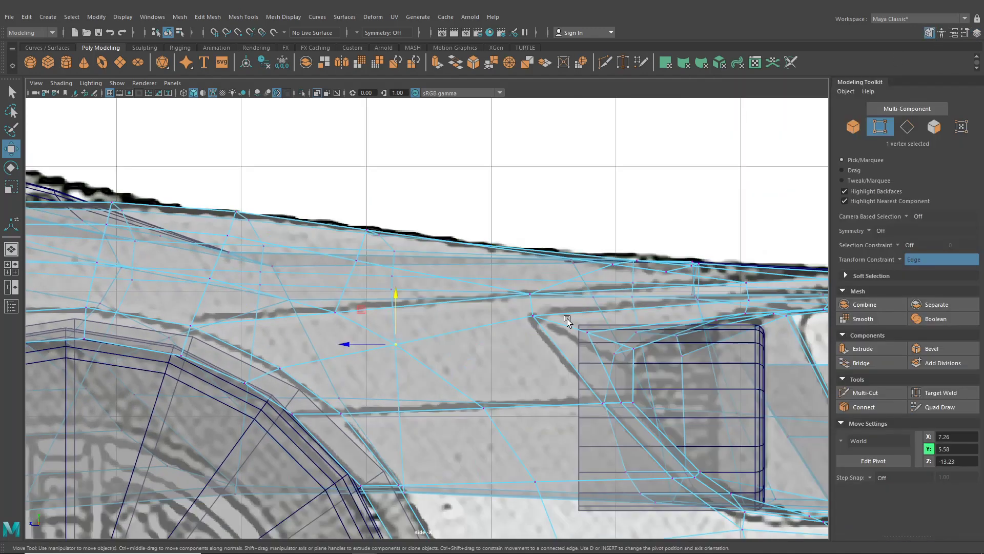
pyautogui.moveTo(440, 312); pyautogui.dragTo(438, 306)
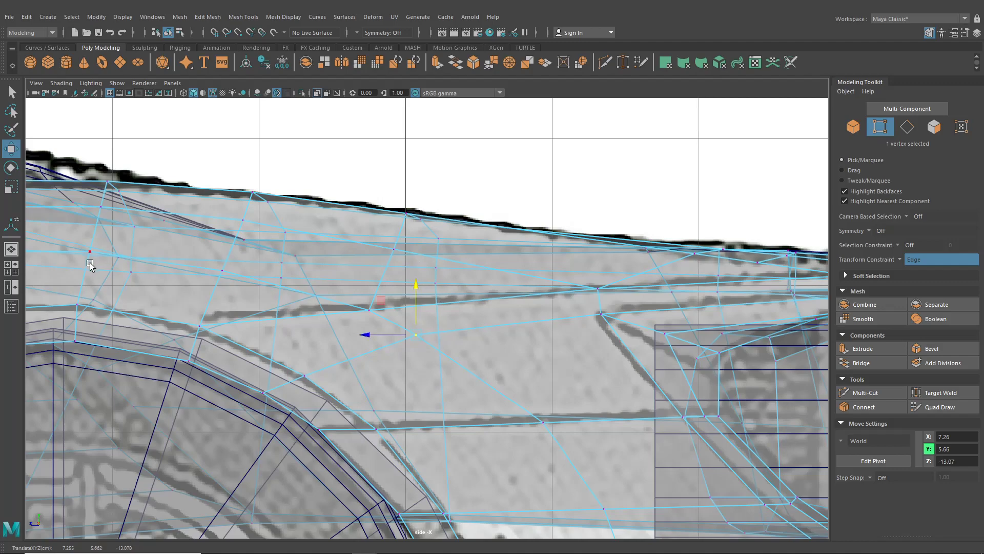
# Step: In the perspective view, cut a new edge with Multi-Cut along the rear fender's outer shoulder, joining its corner vertex
pyautogui.click(8, 252)
pyautogui.keyDown('alt'); pyautogui.moveTo(195, 270); pyautogui.dragTo(440, 424); pyautogui.keyUp('alt')
pyautogui.keyDown('alt'); pyautogui.moveTo(429, 275); pyautogui.dragTo(463, 340); pyautogui.keyUp('alt')
pyautogui.keyDown('alt'); pyautogui.moveTo(463, 340); pyautogui.dragTo(387, 331, button='middle'); pyautogui.keyUp('alt')
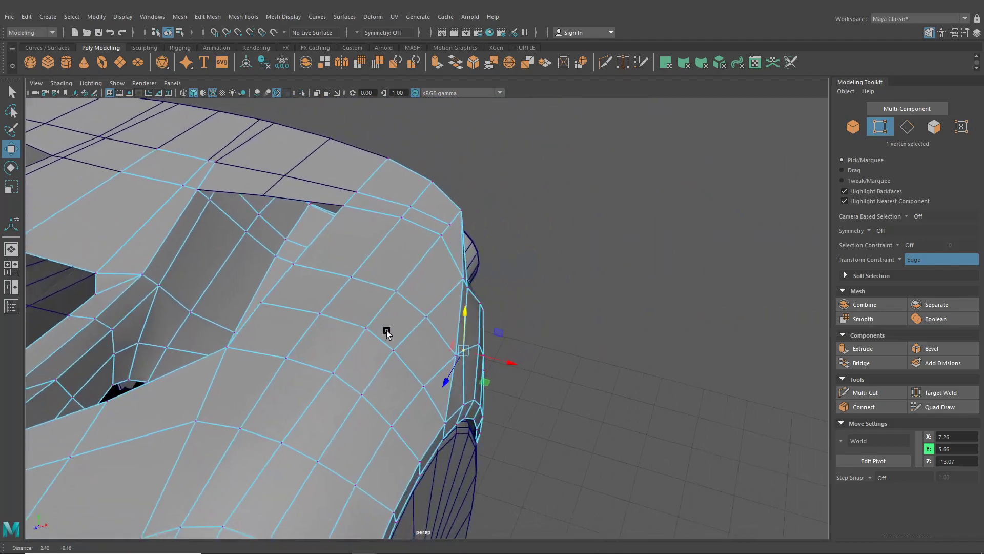
pyautogui.keyDown('alt'); pyautogui.moveTo(386, 332); pyautogui.dragTo(372, 322, button='right'); pyautogui.keyUp('alt')
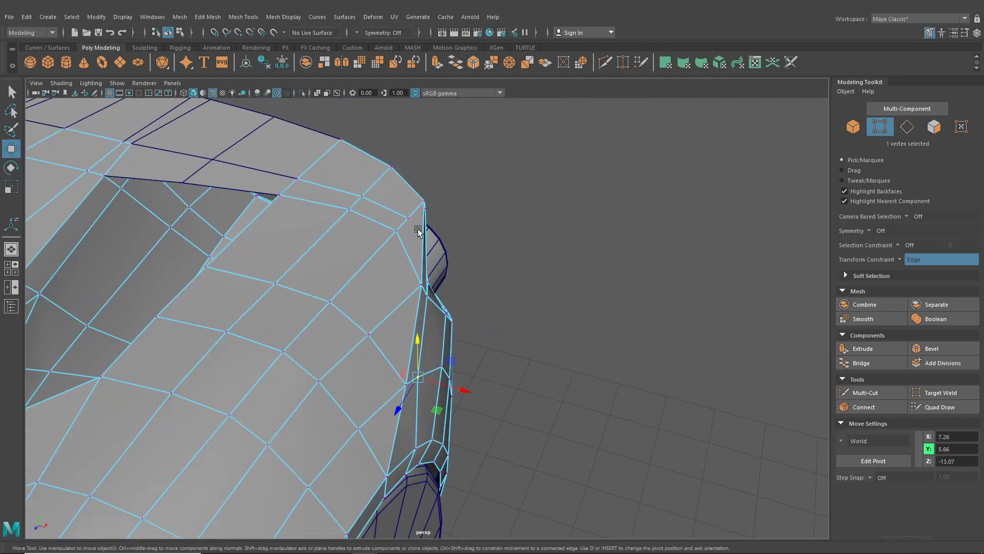
pyautogui.click(606, 62)
pyautogui.keyDown('alt'); pyautogui.moveTo(410, 287); pyautogui.dragTo(400, 193, button='right'); pyautogui.keyUp('alt')
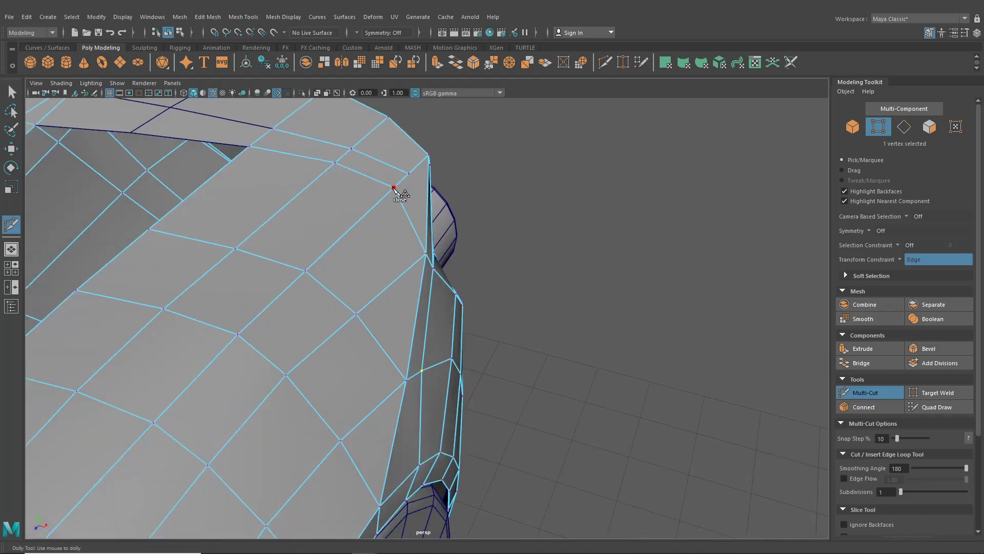
pyautogui.click(394, 188)
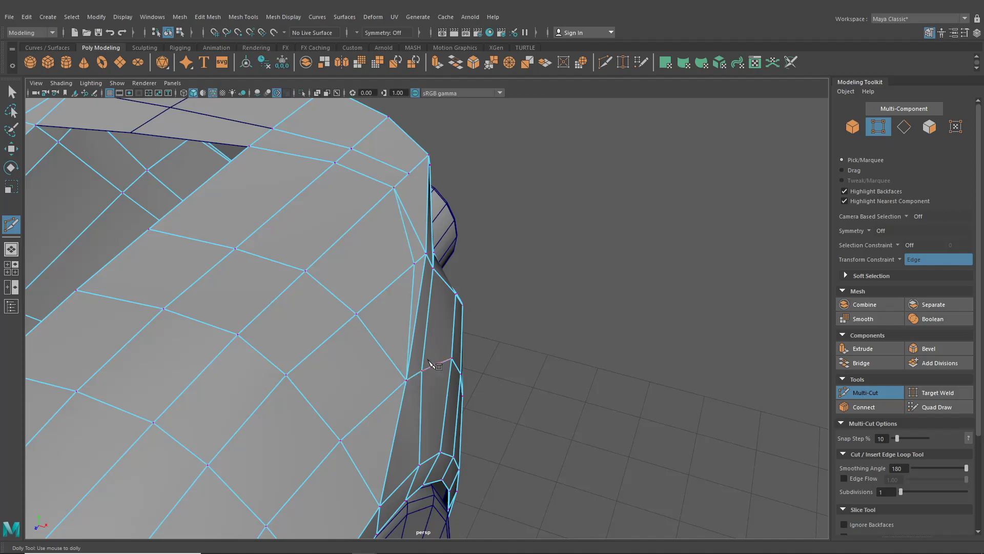
# Step: Cut a new edge across the rear fender's top corner above the taillight with Multi-Cut and remove the redundant diagonal edge beside it
pyautogui.keyDown('alt'); pyautogui.moveTo(429, 361); pyautogui.dragTo(457, 314); pyautogui.keyUp('alt')
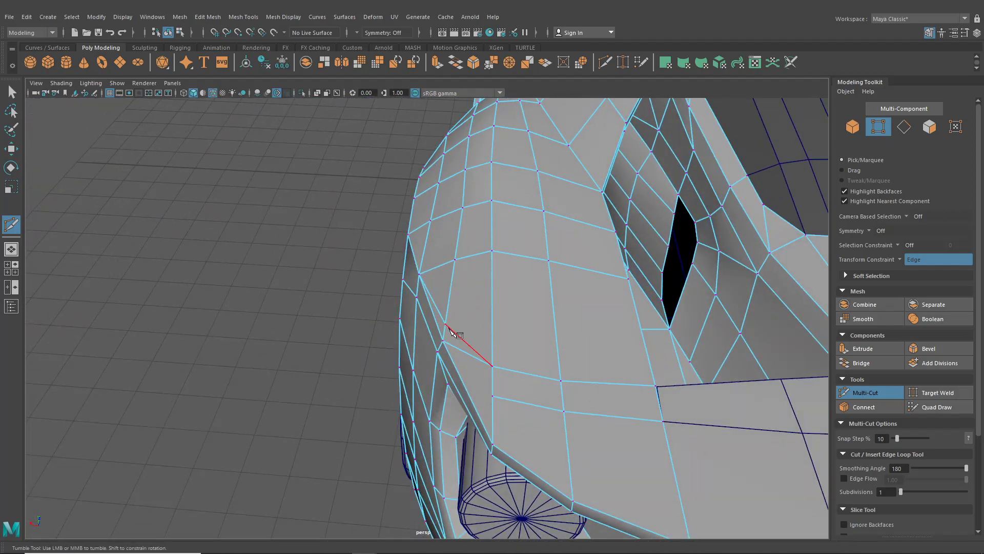
pyautogui.keyDown('alt'); pyautogui.moveTo(463, 357); pyautogui.dragTo(549, 384); pyautogui.keyUp('alt')
pyautogui.keyDown('alt'); pyautogui.moveTo(549, 384); pyautogui.dragTo(464, 362, button='middle'); pyautogui.keyUp('alt')
pyautogui.keyDown('alt'); pyautogui.moveTo(464, 362); pyautogui.dragTo(501, 353, button='right'); pyautogui.keyUp('alt')
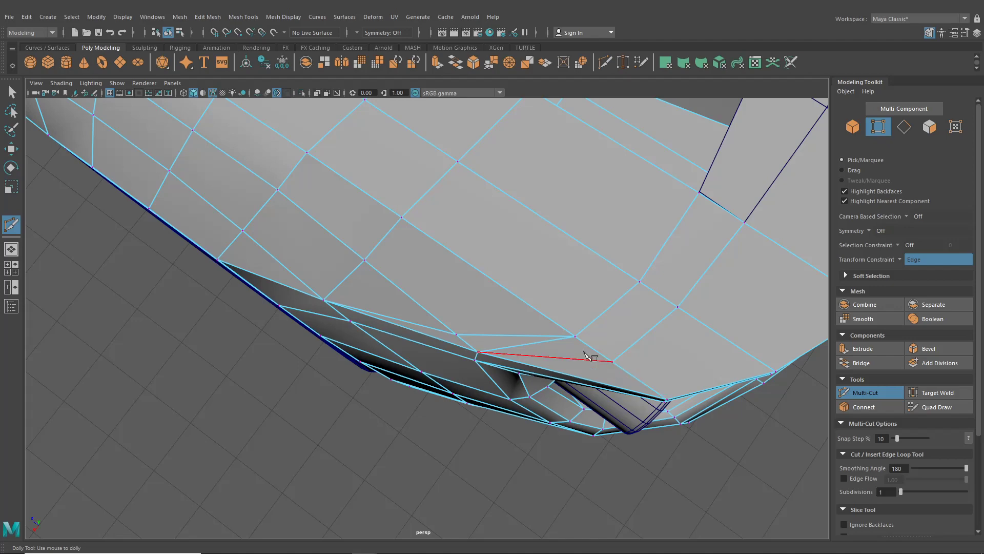
pyautogui.click(11, 91)
pyautogui.moveTo(512, 259); pyautogui.dragTo(512, 223, button='right')
pyautogui.click(546, 342)
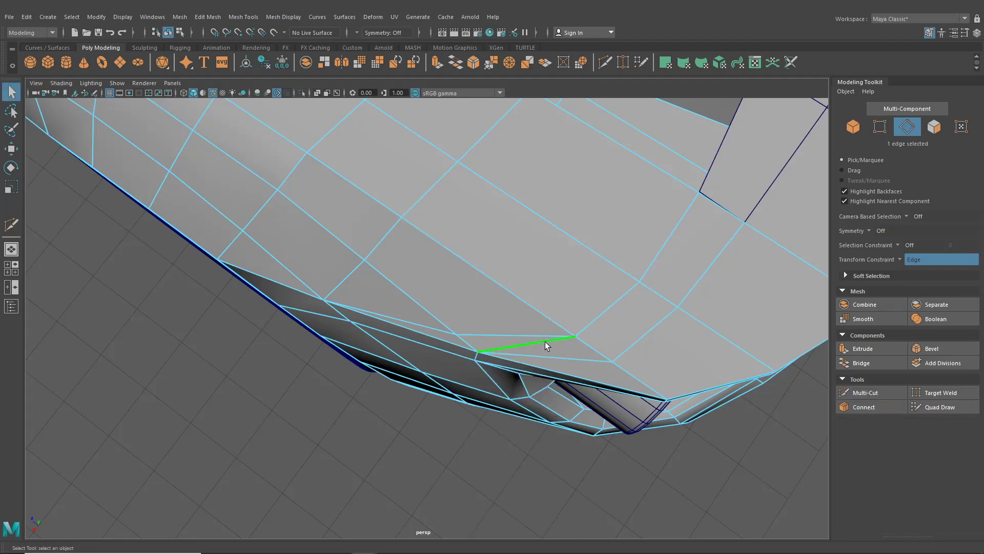
pyautogui.keyDown('alt'); pyautogui.moveTo(545, 341); pyautogui.dragTo(459, 297); pyautogui.keyUp('alt')
# Step: Switch to vertex editing, select the fender shoulder vertex near the new cut with the Move tool, and set the transform constraint to Off
pyautogui.moveTo(439, 260); pyautogui.dragTo(392, 259, button='right')
pyautogui.keyDown('alt'); pyautogui.moveTo(392, 259); pyautogui.dragTo(392, 294); pyautogui.keyUp('alt')
pyautogui.click(12, 149)
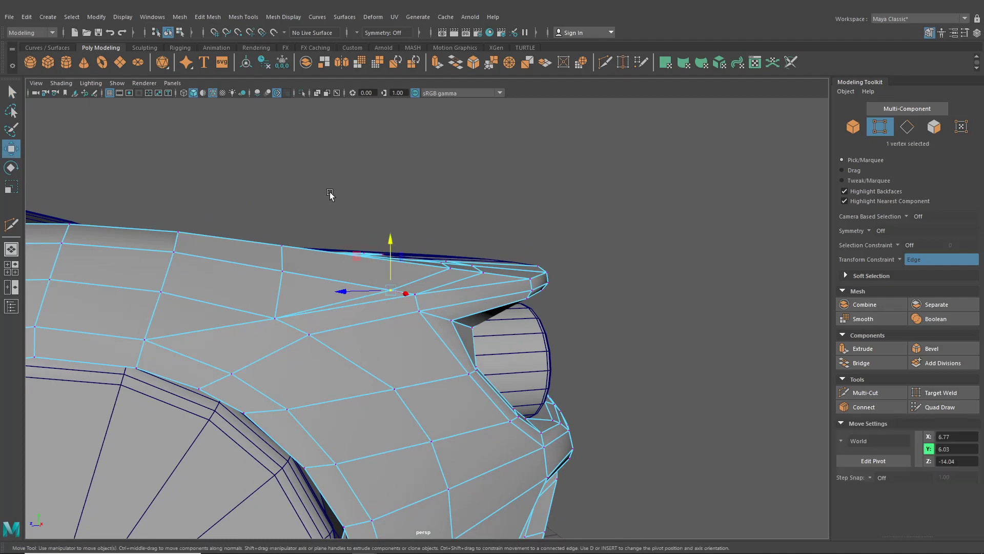
pyautogui.keyDown('alt'); pyautogui.moveTo(330, 198); pyautogui.dragTo(591, 299); pyautogui.keyUp('alt')
pyautogui.click(918, 260)
pyautogui.click(918, 266)
# Step: Reposition the vertices along the fender's rear lip above the taillight, placing the outer one at X 6.12, Y 6.10, Z -15.40
pyautogui.click(495, 268)
pyautogui.click(538, 272)
pyautogui.click(631, 273)
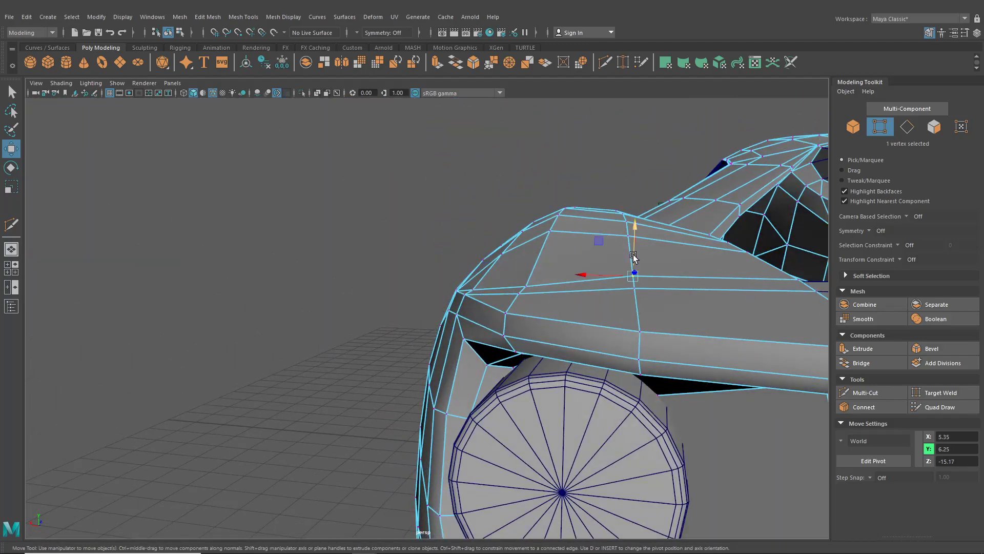
pyautogui.moveTo(631, 274); pyautogui.dragTo(558, 361)
pyautogui.click(639, 294)
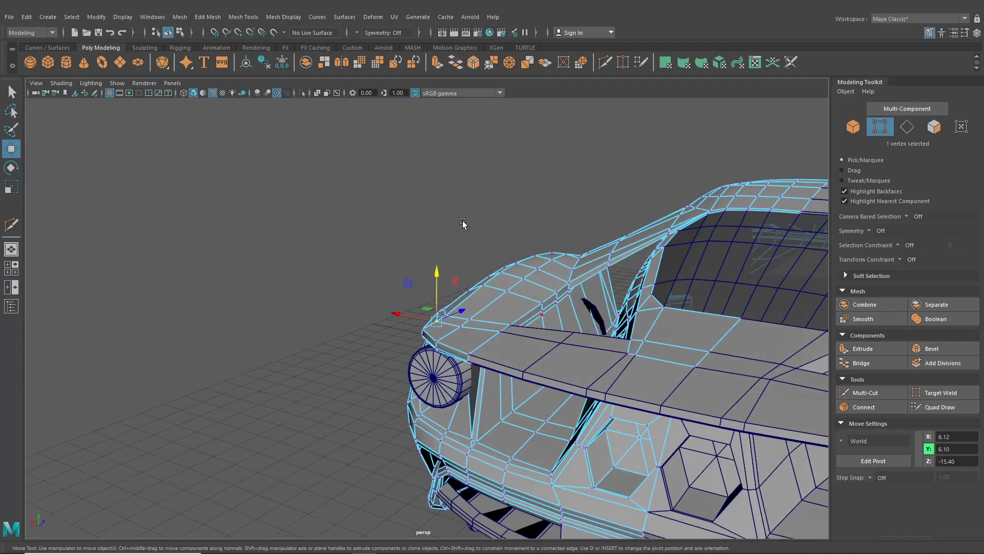
# Step: Insert a horizontal edge loop along the inner fender wall beside the rear deck
pyautogui.click(248, 17)
pyautogui.click(262, 94)
pyautogui.keyDown('alt'); pyautogui.moveTo(506, 273); pyautogui.dragTo(385, 281); pyautogui.keyUp('alt')
# Step: Begin a Multi-Cut at the open end of the inserted loop, carrying it across the inner wall toward the side intake frame
pyautogui.click(623, 62)
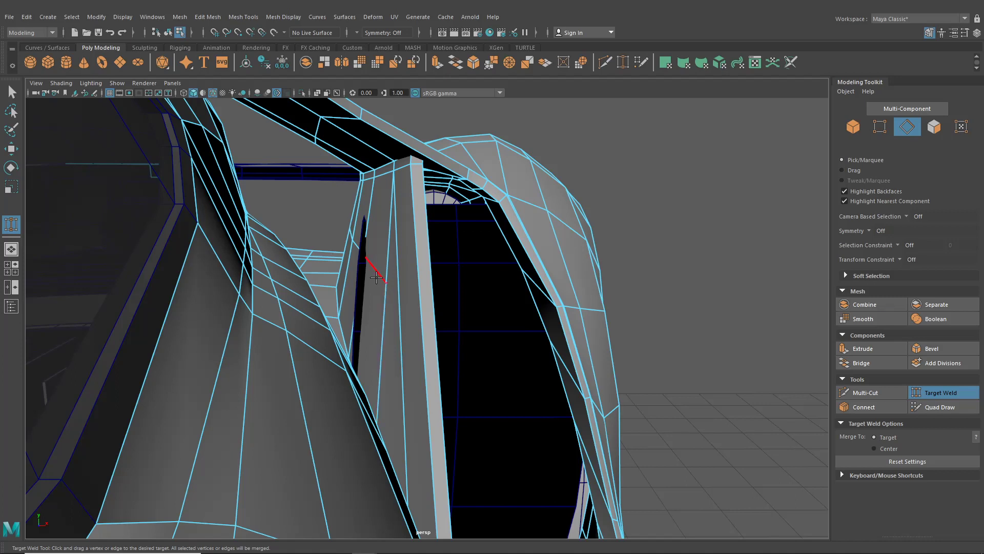
pyautogui.click(605, 62)
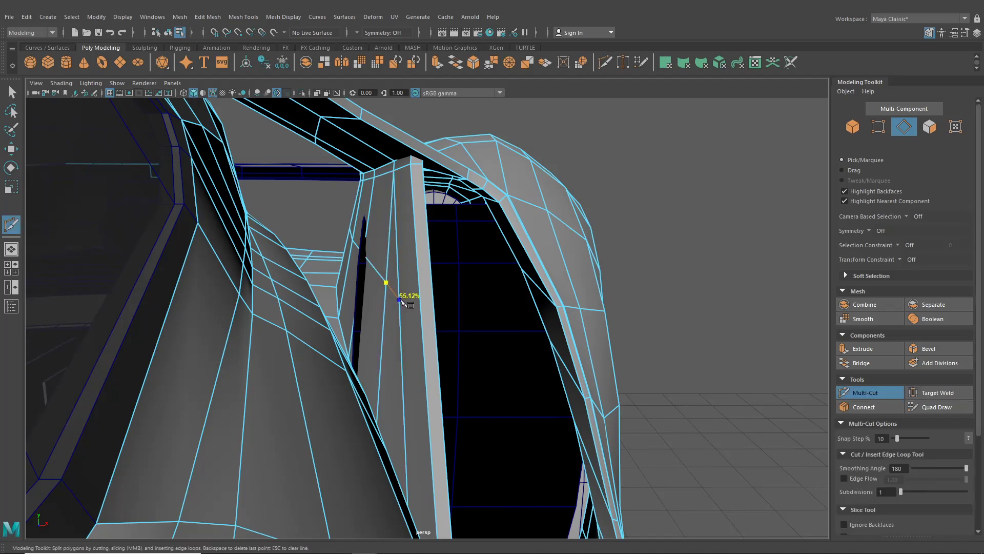
pyautogui.keyDown('alt'); pyautogui.moveTo(406, 277); pyautogui.dragTo(431, 297); pyautogui.keyUp('alt')
pyautogui.keyDown('alt'); pyautogui.moveTo(431, 298); pyautogui.dragTo(448, 317, button='middle'); pyautogui.keyUp('alt')
pyautogui.click(444, 340)
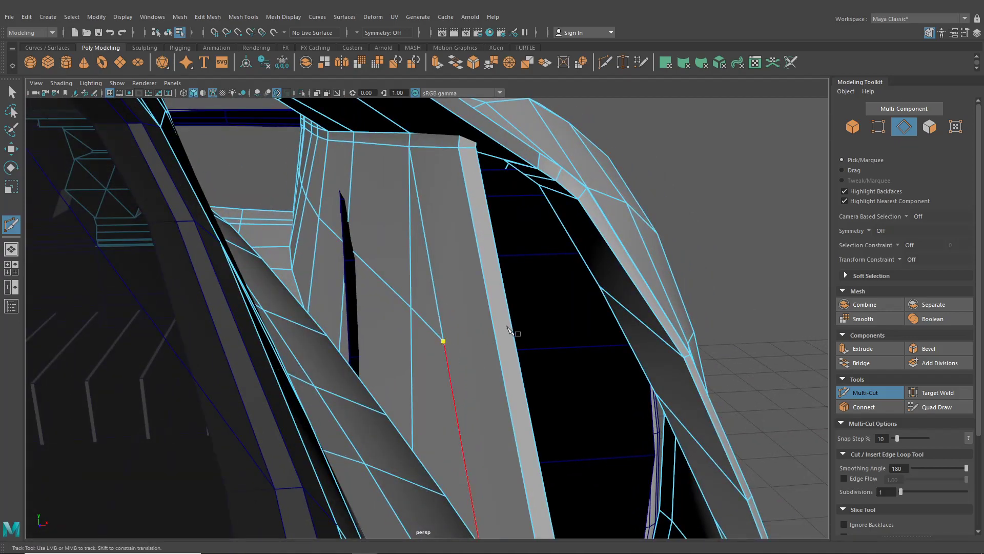
pyautogui.moveTo(499, 359); pyautogui.dragTo(386, 328)
pyautogui.click(507, 400)
pyautogui.scroll(-5, 504, 395)
pyautogui.keyDown('alt'); pyautogui.moveTo(386, 329); pyautogui.dragTo(410, 337, button='middle'); pyautogui.keyUp('alt')
pyautogui.scroll(2, 412, 287)
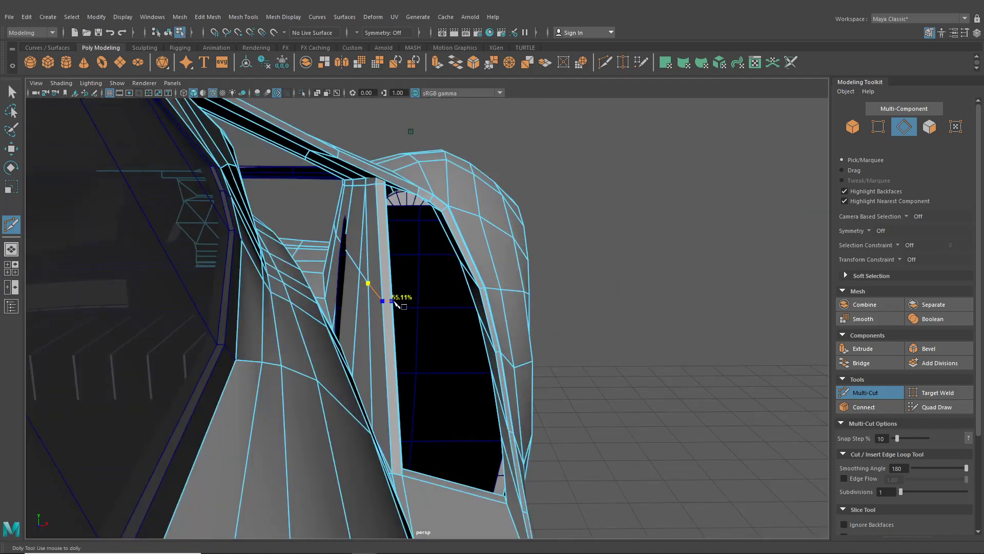
# Step: Continue the cut across the narrow front frame of the side intake opening and finish it
pyautogui.click(392, 301)
pyautogui.keyDown('alt'); pyautogui.moveTo(392, 301); pyautogui.dragTo(287, 307); pyautogui.keyUp('alt')
pyautogui.keyDown('alt'); pyautogui.moveTo(287, 308); pyautogui.dragTo(500, 287, button='middle'); pyautogui.keyUp('alt')
pyautogui.keyDown('alt'); pyautogui.moveTo(500, 287); pyautogui.dragTo(533, 301); pyautogui.keyUp('alt')
pyautogui.scroll(3, 534, 301)
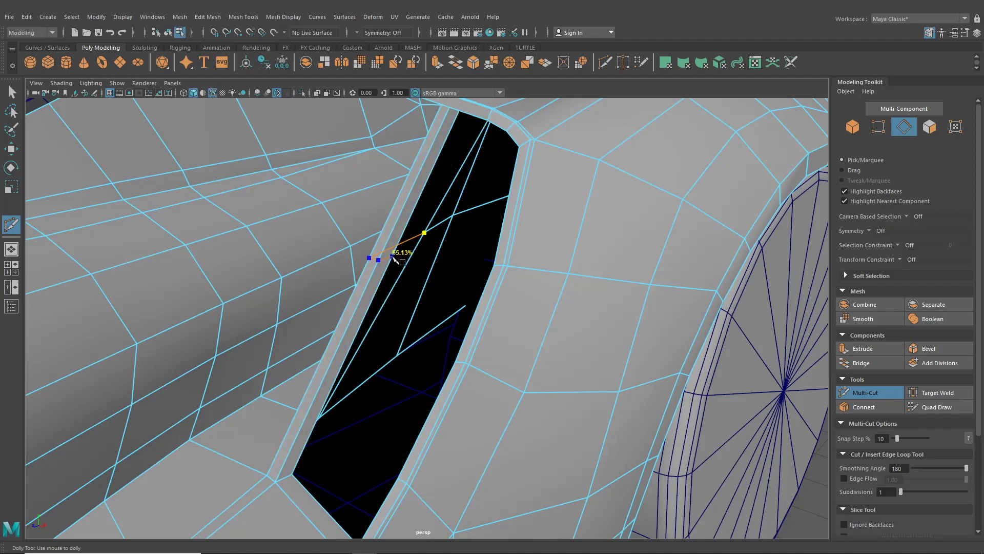
pyautogui.scroll(-5, 396, 259)
pyautogui.keyDown('alt'); pyautogui.moveTo(461, 248); pyautogui.dragTo(288, 224); pyautogui.keyUp('alt')
pyautogui.click(10, 148)
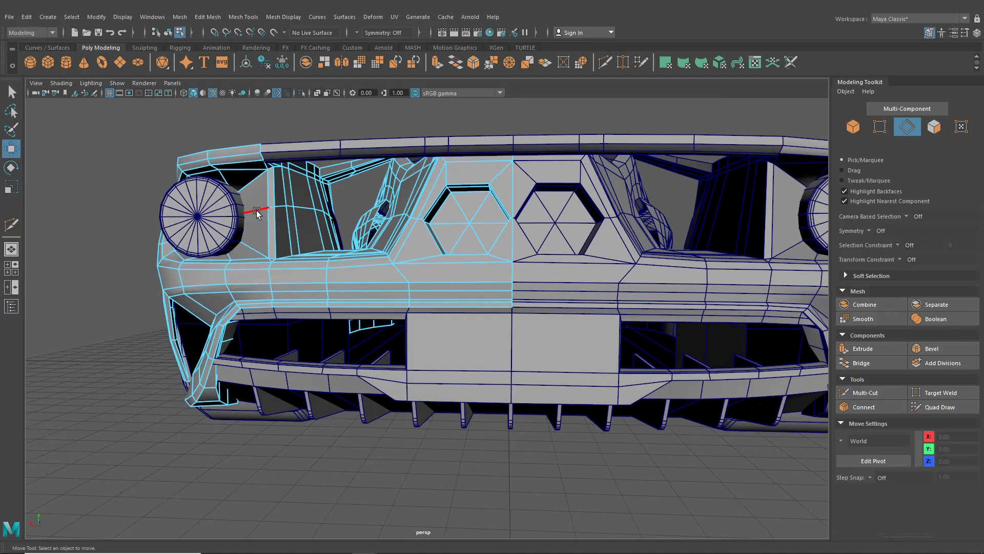
# Step: Return to object selection and isolate the car body mesh in the perspective view
pyautogui.moveTo(256, 211); pyautogui.dragTo(208, 213, button='right')
pyautogui.keyDown('alt'); pyautogui.moveTo(211, 202); pyautogui.dragTo(272, 220, button='middle'); pyautogui.keyUp('alt')
pyautogui.click(166, 32)
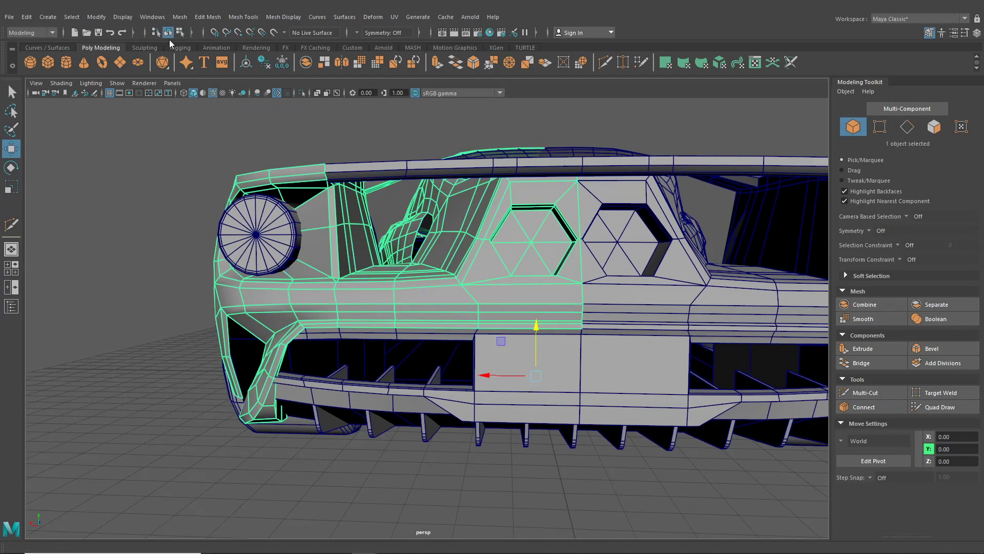
pyautogui.click(301, 92)
# Step: Switch to vertex editing and move the new loop's vertex on the panel beside the taillight opening along X to 4.96
pyautogui.moveTo(296, 205); pyautogui.dragTo(256, 205, button='right')
pyautogui.click(298, 232)
pyautogui.keyDown('alt'); pyautogui.moveTo(316, 248); pyautogui.dragTo(331, 259); pyautogui.keyUp('alt')
pyautogui.moveTo(268, 245); pyautogui.dragTo(303, 269)
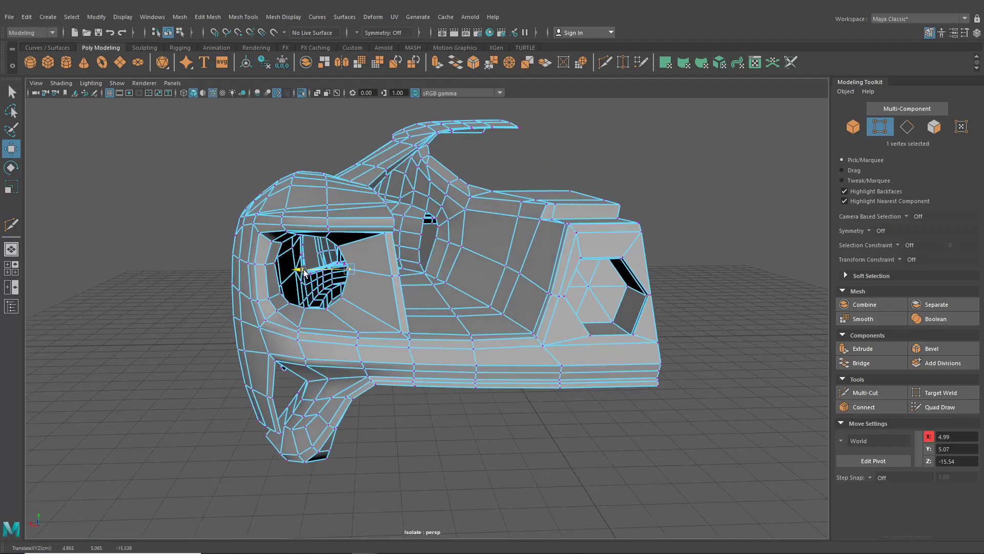
# Step: Preview the body with mesh smoothing, examine the rear surfaces, and return to the unsmoothed display with nothing selected
pyautogui.press('3')
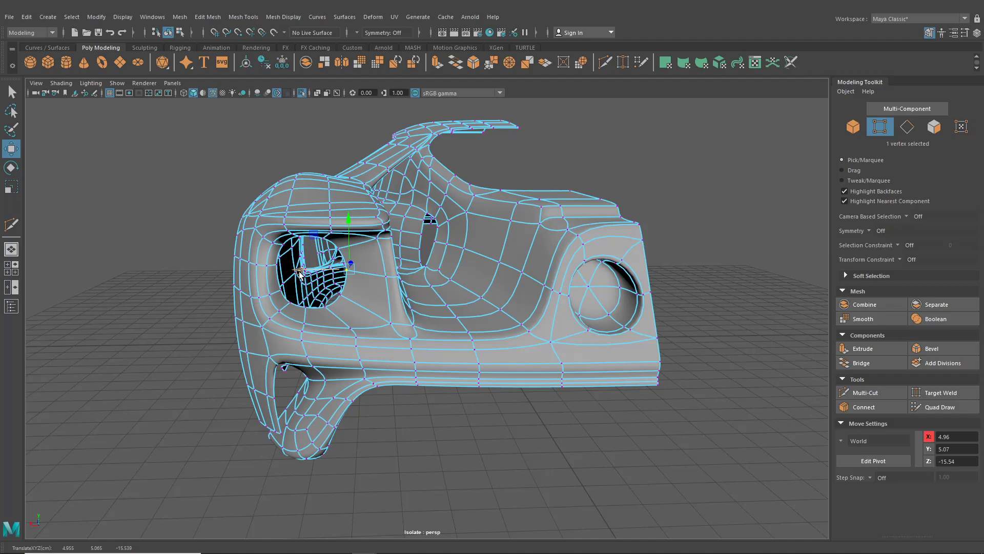
pyautogui.click(211, 223)
pyautogui.keyDown('alt'); pyautogui.moveTo(275, 260); pyautogui.dragTo(342, 254); pyautogui.keyUp('alt')
pyautogui.scroll(-3, 294, 252)
pyautogui.scroll(3, 323, 256)
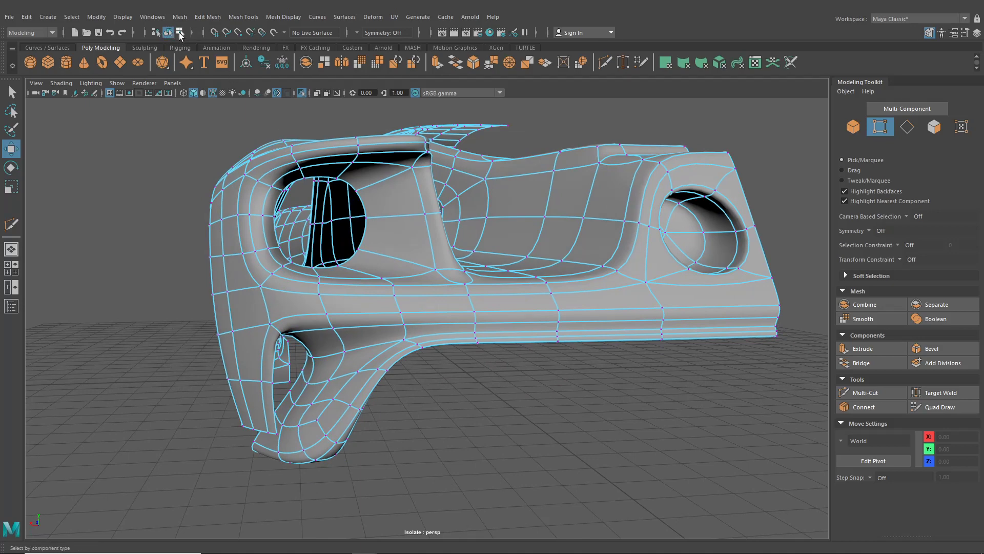
pyautogui.click(169, 34)
pyautogui.press('1')
pyautogui.click(183, 242)
pyautogui.scroll(-3, 240, 240)
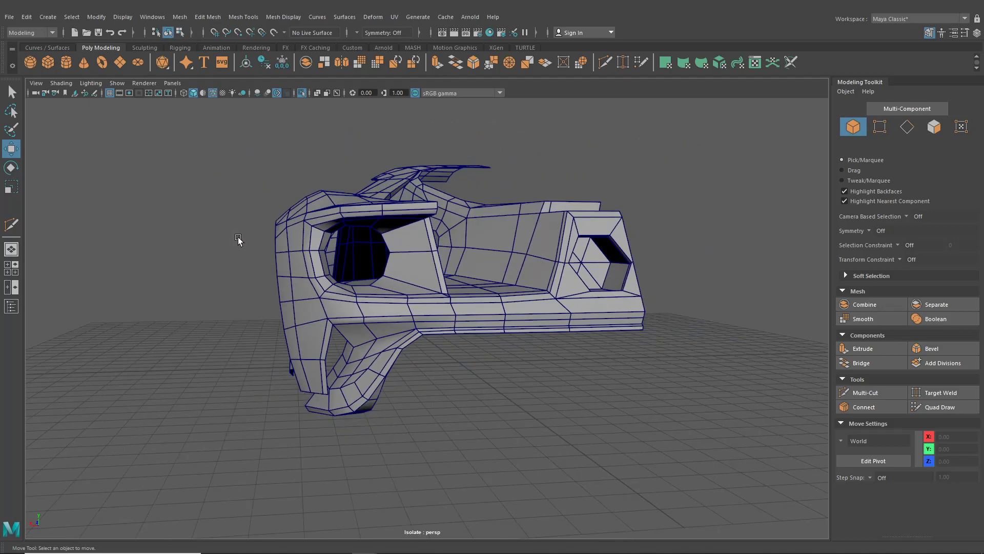
# Step: Select the horizontal edge loop along the inner fender wall and try Edit Edge Flow on it
pyautogui.keyDown('alt'); pyautogui.moveTo(239, 240); pyautogui.dragTo(196, 251); pyautogui.keyUp('alt')
pyautogui.moveTo(339, 242); pyautogui.dragTo(340, 210, button='right')
pyautogui.doubleClick(365, 250)
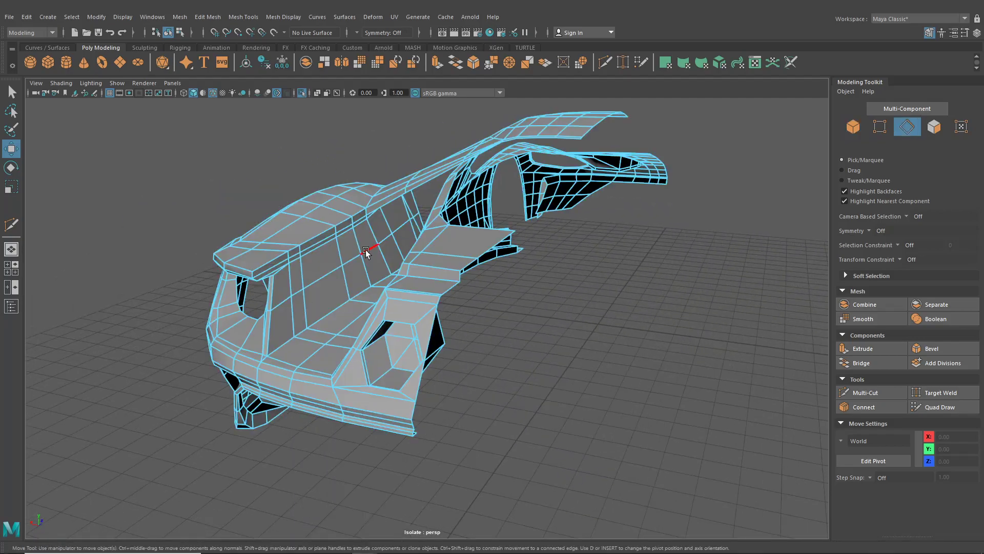
pyautogui.scroll(5, 283, 205)
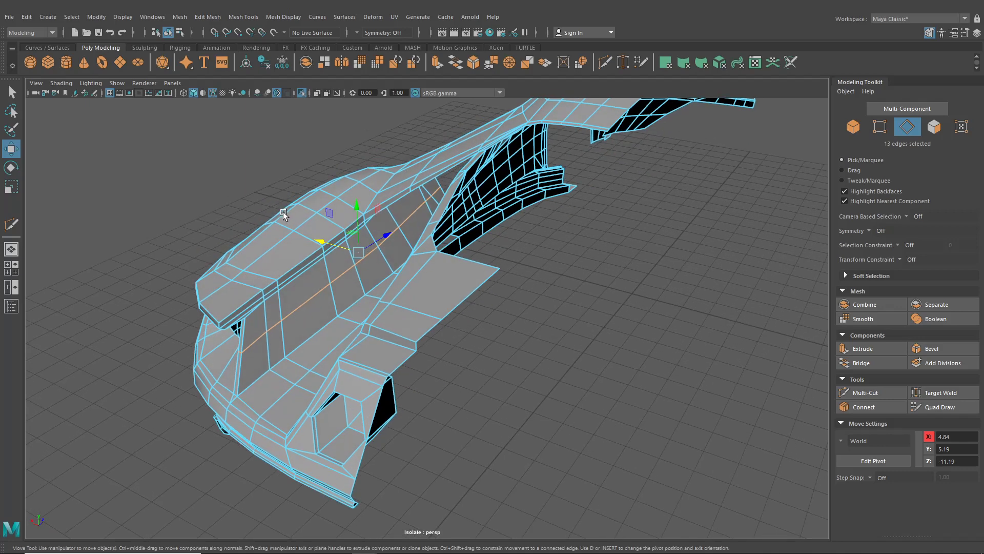
pyautogui.click(223, 19)
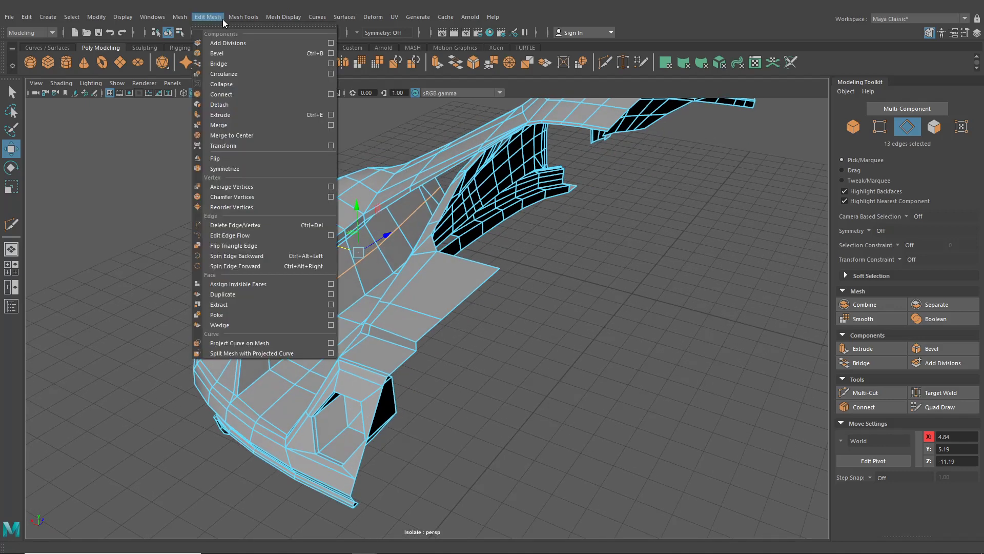
pyautogui.click(248, 235)
pyautogui.keyDown('alt'); pyautogui.moveTo(344, 250); pyautogui.dragTo(422, 238); pyautogui.keyUp('alt')
pyautogui.hotkey('ctrl', 'z')
pyautogui.scroll(3, 421, 237)
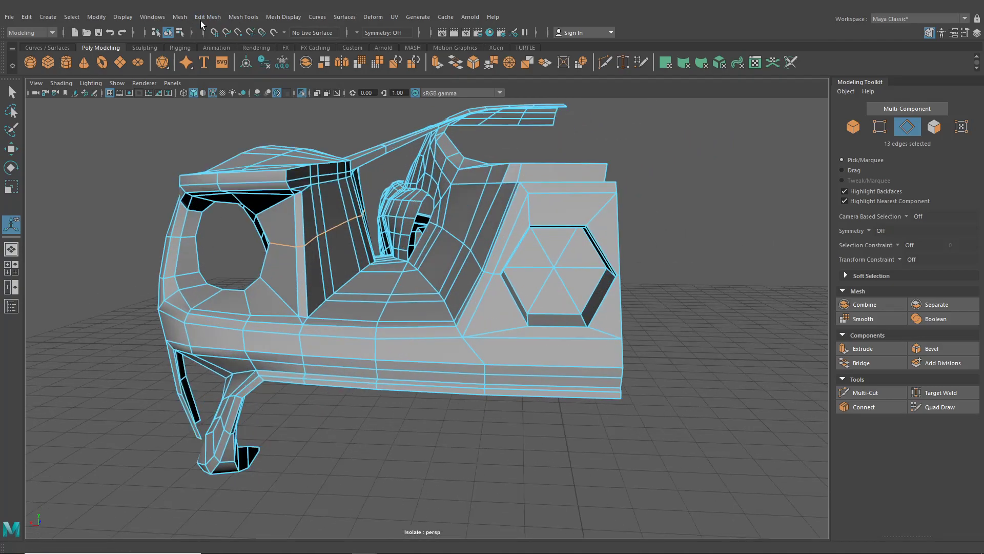
# Step: Try to bevel the selected inner-wall edge loop with a fraction of 0.5 and 1 segment
pyautogui.click(201, 19)
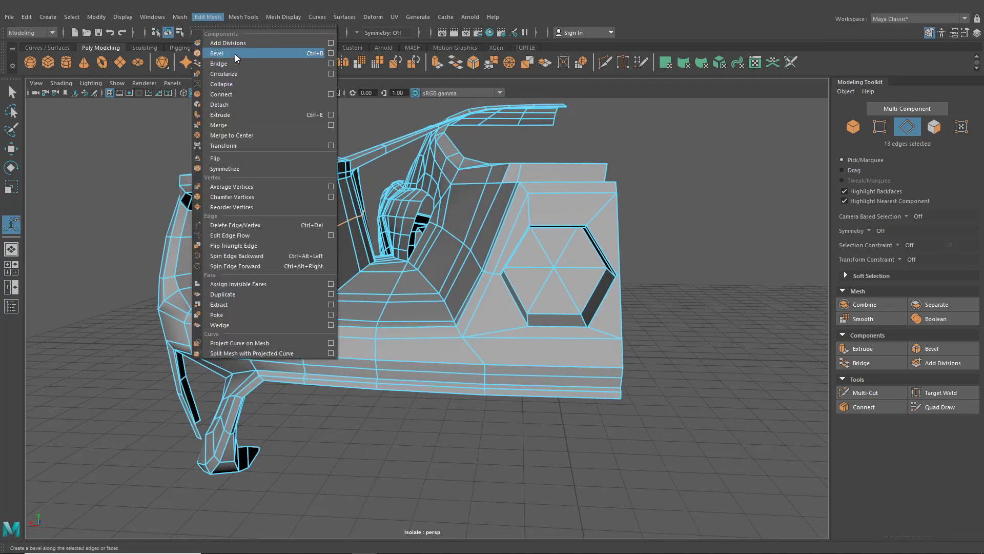
pyautogui.click(235, 54)
pyautogui.keyDown('alt'); pyautogui.moveTo(379, 218); pyautogui.dragTo(401, 211); pyautogui.keyUp('alt')
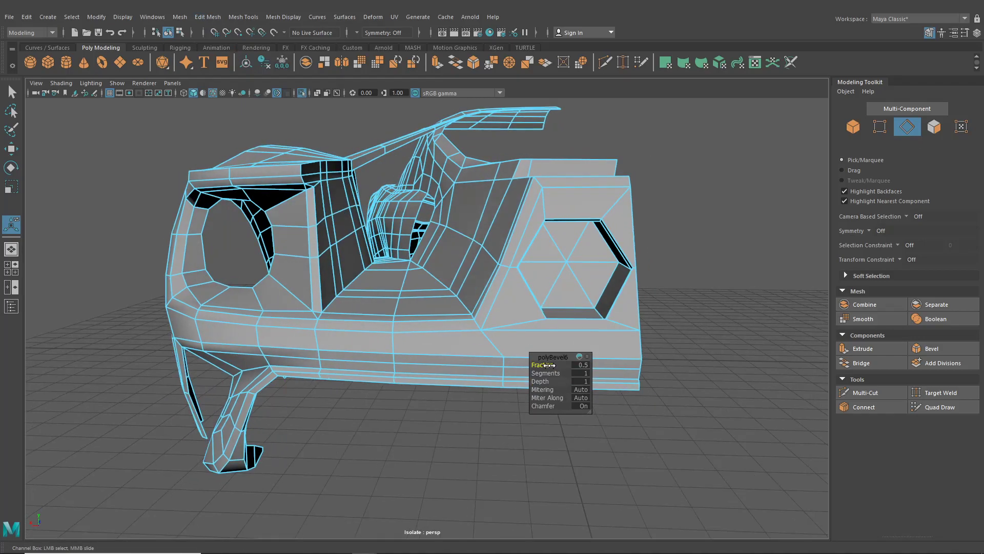
pyautogui.keyDown('alt'); pyautogui.moveTo(536, 349); pyautogui.dragTo(402, 293); pyautogui.keyUp('alt')
# Step: Switch to vertex editing and adjust the inner wall's rear loop vertex vertically to Y 5.19
pyautogui.moveTo(288, 251); pyautogui.dragTo(245, 250, button='right')
pyautogui.keyDown('alt'); pyautogui.moveTo(279, 212); pyautogui.dragTo(431, 250, button='middle'); pyautogui.keyUp('alt')
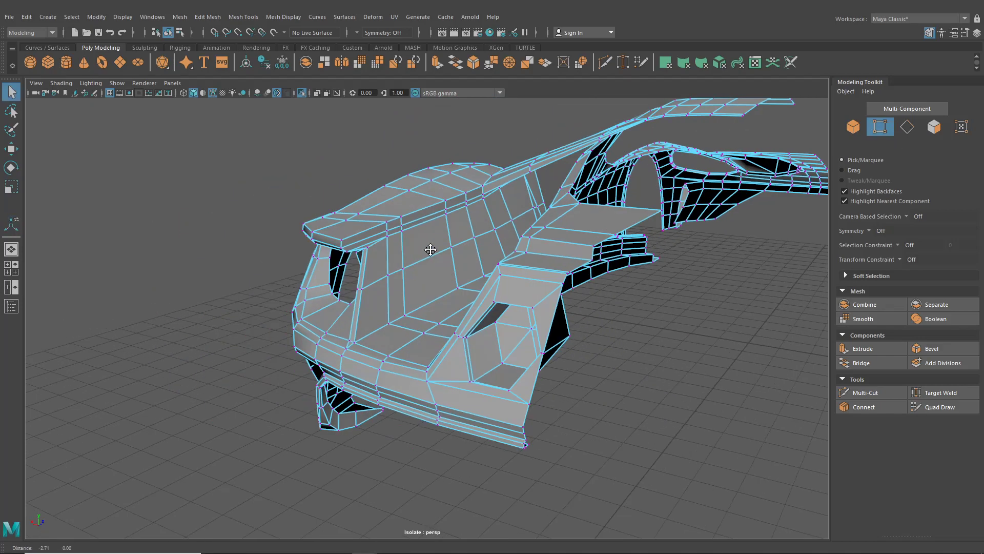
pyautogui.scroll(5, 428, 254)
pyautogui.click(10, 149)
pyautogui.scroll(5, 378, 235)
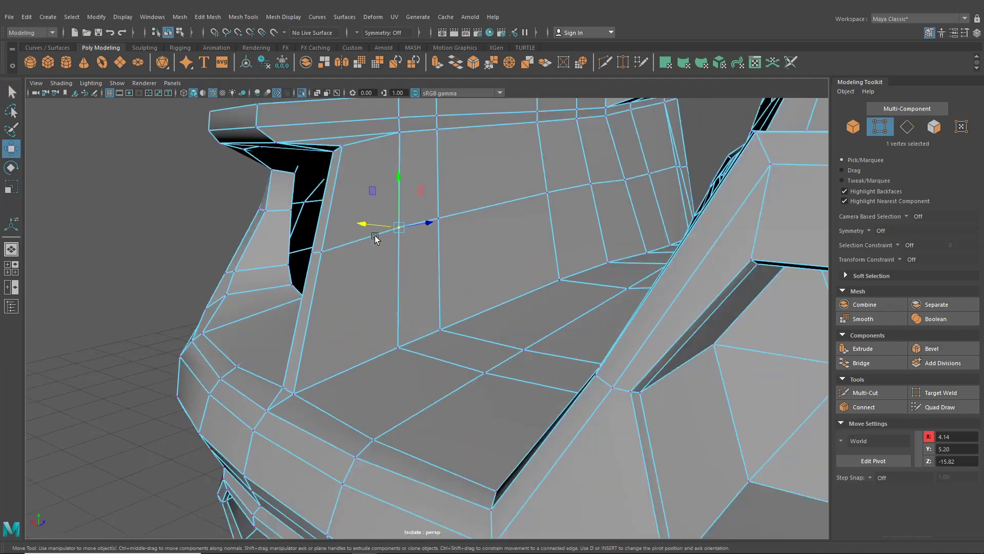
pyautogui.moveTo(386, 151); pyautogui.dragTo(386, 152)
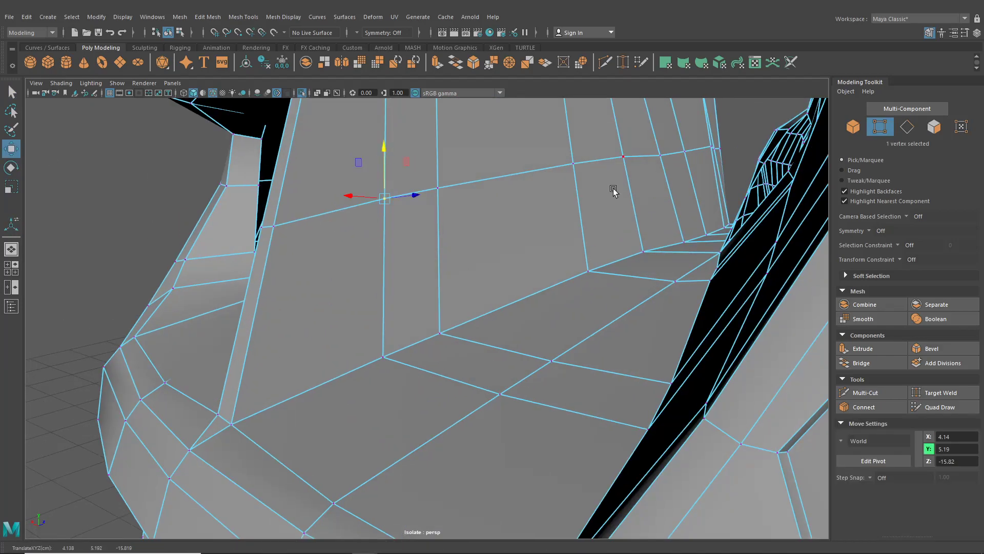
# Step: Set the transform constraint to Edge and slide a loop vertex at the inner wall's forward end up to Y 5.31
pyautogui.keyDown('alt'); pyautogui.moveTo(611, 188); pyautogui.dragTo(604, 207, button='middle'); pyautogui.keyUp('alt')
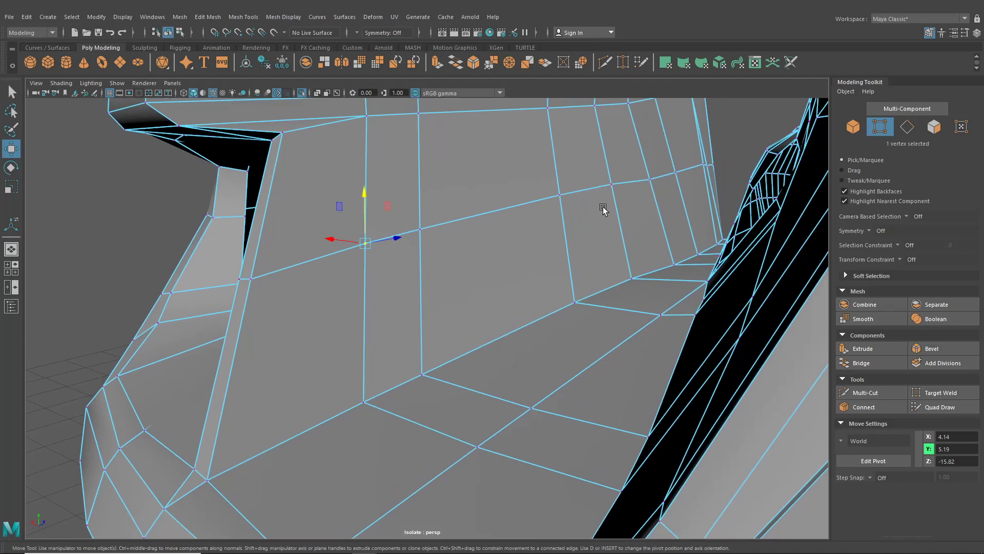
pyautogui.click(650, 178)
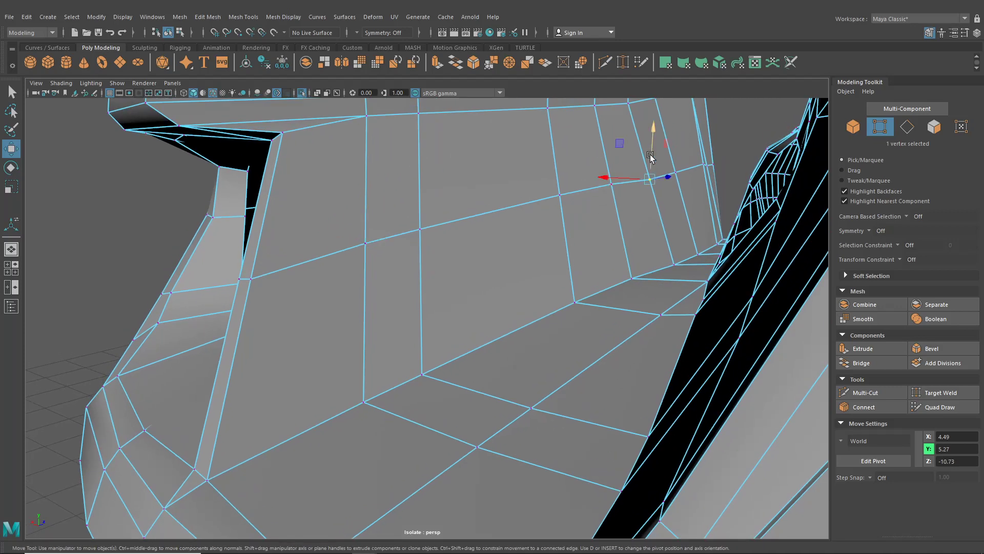
pyautogui.click(918, 276)
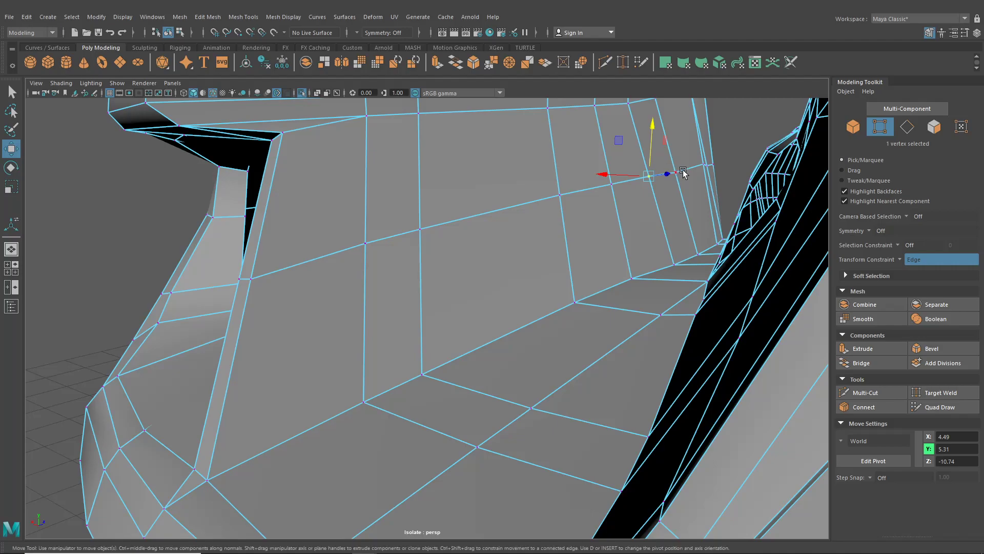
# Step: Slide further loop vertices toward the side intake along their edges, one to Y 5.29 and the next to Y 5.26
pyautogui.moveTo(666, 160); pyautogui.dragTo(473, 250)
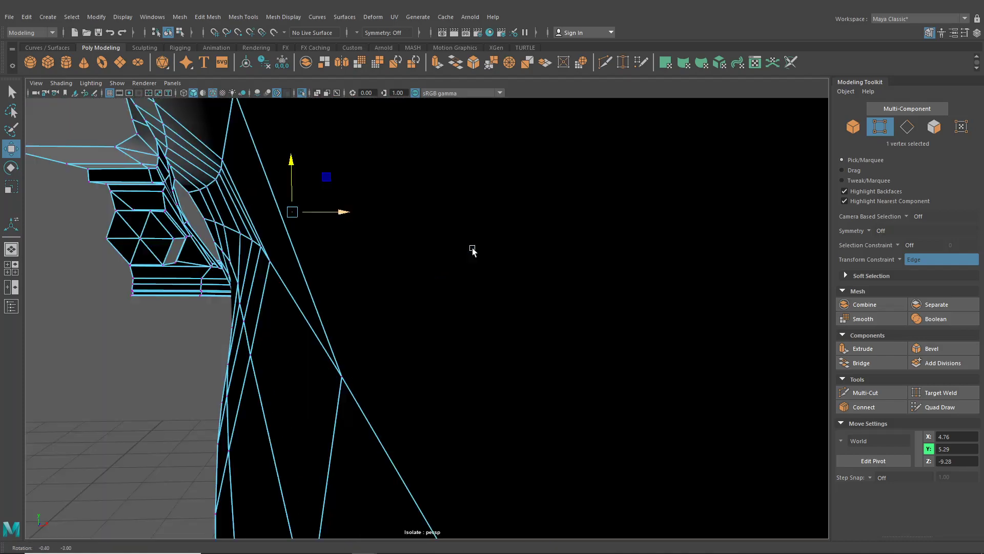
pyautogui.scroll(10, 405, 246)
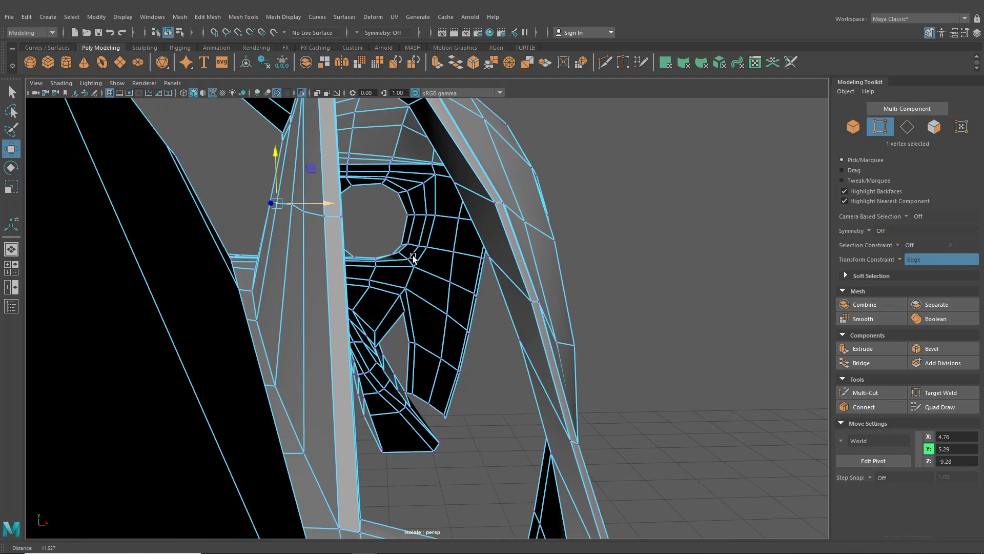
pyautogui.moveTo(288, 218); pyautogui.dragTo(276, 259)
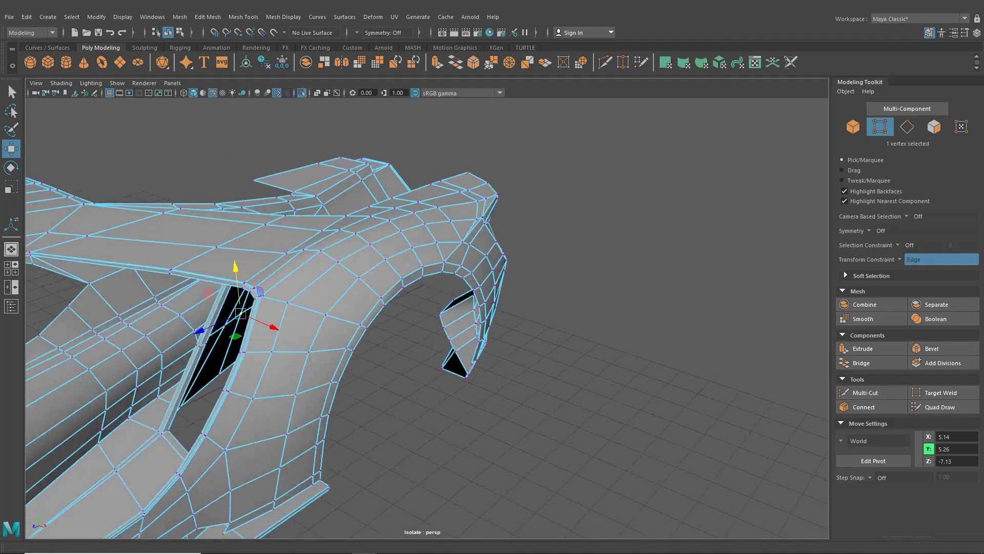
# Step: Return the body to object selection, clear the selection, and look over the rear three-quarter shape
pyautogui.click(168, 35)
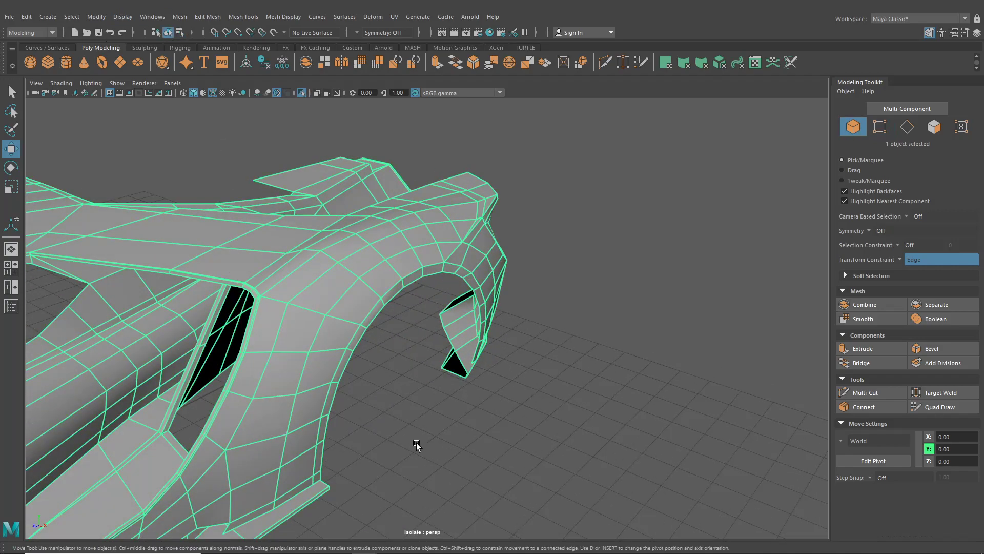
pyautogui.keyDown('alt'); pyautogui.moveTo(417, 446); pyautogui.dragTo(226, 384); pyautogui.keyUp('alt')
pyautogui.scroll(5, 227, 380)
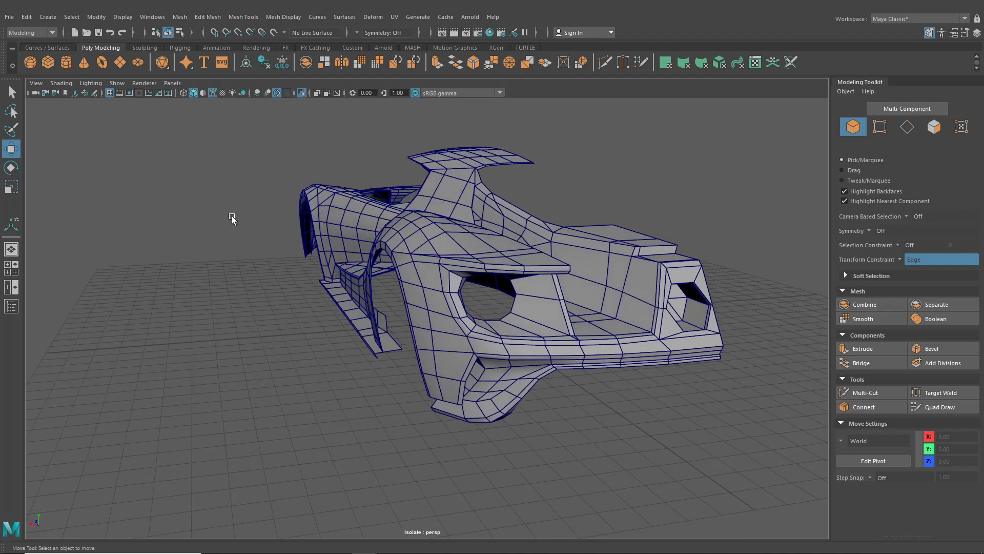
pyautogui.keyDown('alt'); pyautogui.moveTo(232, 220); pyautogui.dragTo(303, 249); pyautogui.keyUp('alt')
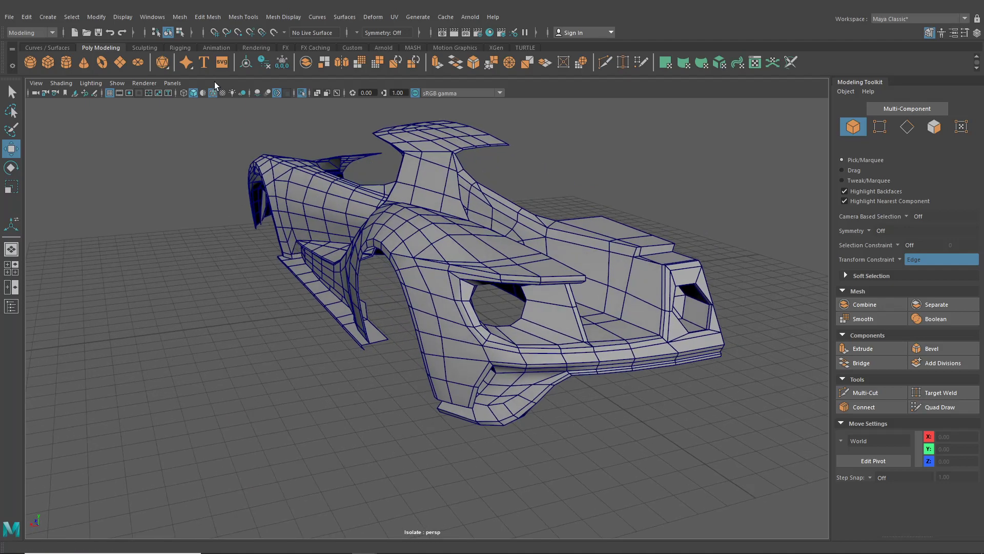
# Step: Preview the rear body in smooth mesh display, hide the wireframe overlay, and examine the surface around the rear fender and tail light
pyautogui.click(451, 245)
pyautogui.press('3')
pyautogui.click(377, 380)
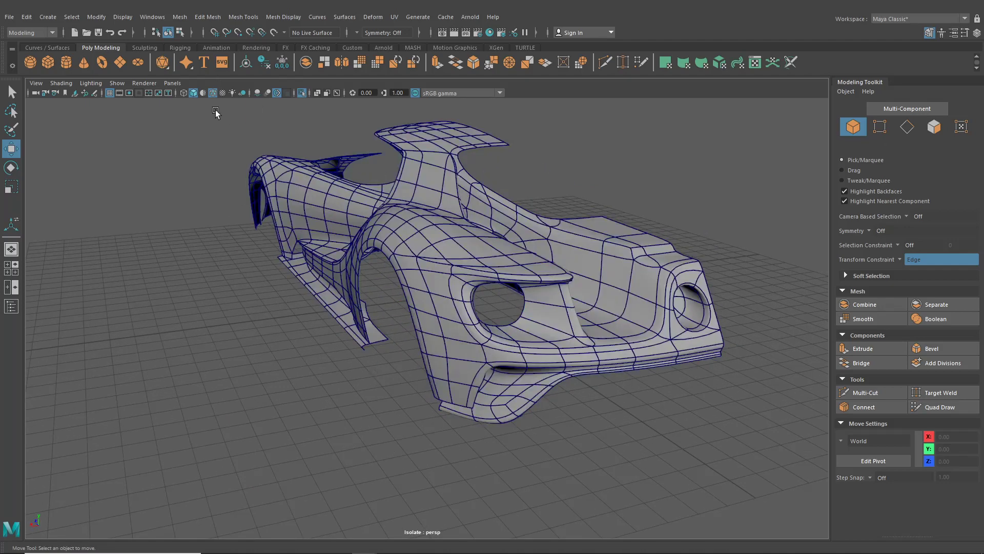
pyautogui.click(213, 93)
pyautogui.moveTo(482, 230)
pyautogui.keyDown('alt'); pyautogui.mouseDown()
pyautogui.moveTo(492, 301)
pyautogui.moveTo(437, 335)
pyautogui.moveTo(377, 250)
pyautogui.moveTo(438, 277)
pyautogui.moveTo(553, 279)
pyautogui.moveTo(515, 271)
pyautogui.moveTo(483, 289)
pyautogui.mouseUp(); pyautogui.keyUp('alt')
pyautogui.scroll(5, 501, 321)
pyautogui.scroll(-5, 441, 284)
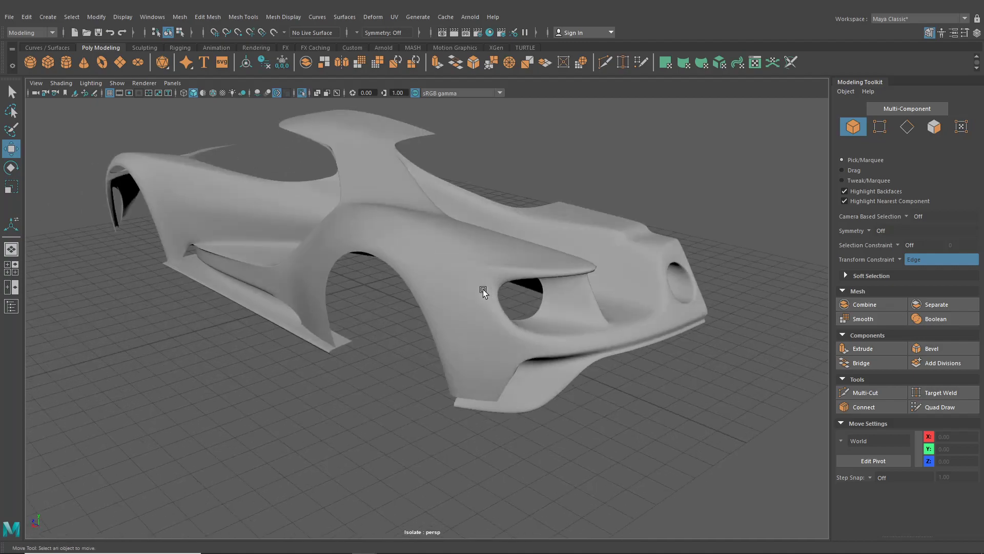
pyautogui.scroll(4, 471, 303)
# Step: Return the body to its unsmoothed display and turn off isolation to show the whole car
pyautogui.click(460, 292)
pyautogui.press('1')
pyautogui.scroll(-5, 456, 292)
pyautogui.keyDown('alt'); pyautogui.moveTo(364, 294); pyautogui.dragTo(310, 280); pyautogui.keyUp('alt')
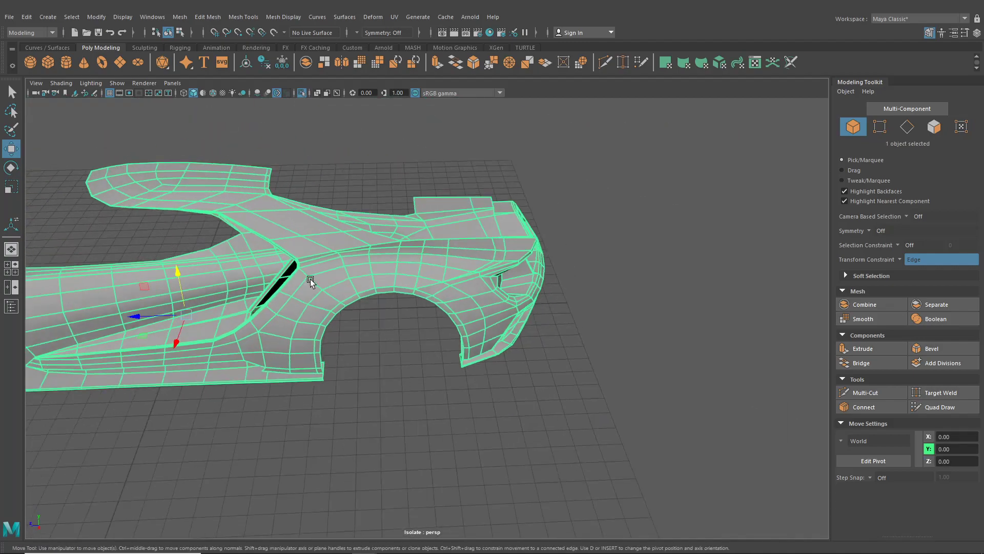
pyautogui.click(302, 93)
pyautogui.keyDown('alt'); pyautogui.moveTo(225, 251); pyautogui.dragTo(370, 230, button='middle'); pyautogui.keyUp('alt')
pyautogui.scroll(-1, 370, 229)
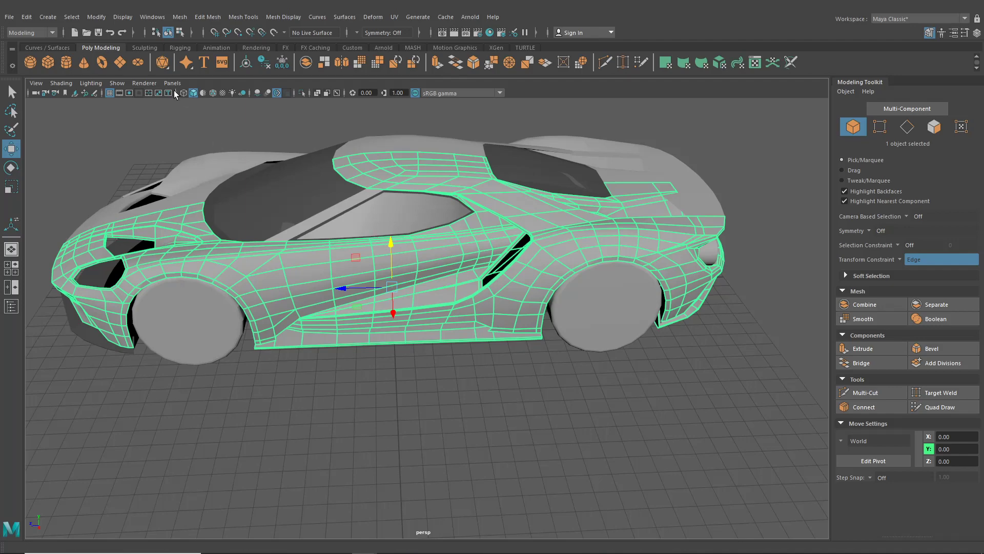
# Step: Turn the wireframe overlay back on and examine the whole car from the front, around the front wheel, and from above
pyautogui.click(213, 93)
pyautogui.keyDown('alt'); pyautogui.moveTo(268, 251); pyautogui.dragTo(340, 230); pyautogui.keyUp('alt')
pyautogui.click(426, 378)
pyautogui.scroll(-5, 442, 313)
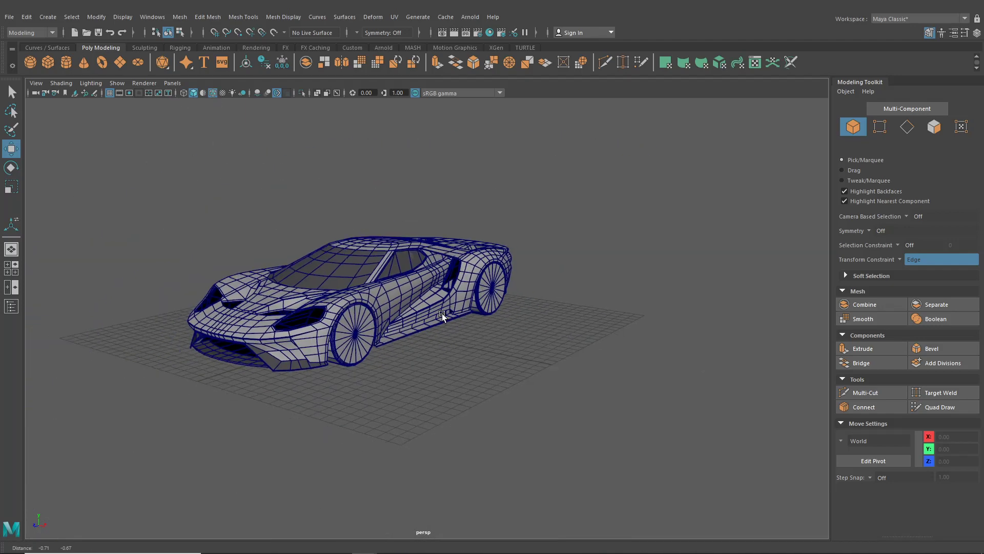
pyautogui.keyDown('alt'); pyautogui.moveTo(442, 313); pyautogui.dragTo(463, 296); pyautogui.keyUp('alt')
pyautogui.scroll(4, 463, 296)
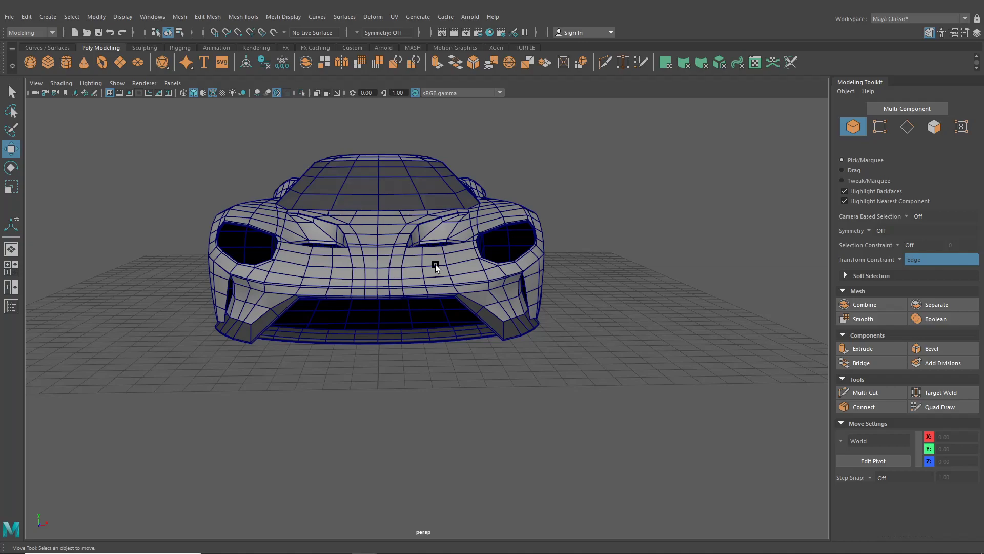
pyautogui.keyDown('alt'); pyautogui.moveTo(435, 263); pyautogui.dragTo(317, 260); pyautogui.keyUp('alt')
pyautogui.scroll(10, 318, 260)
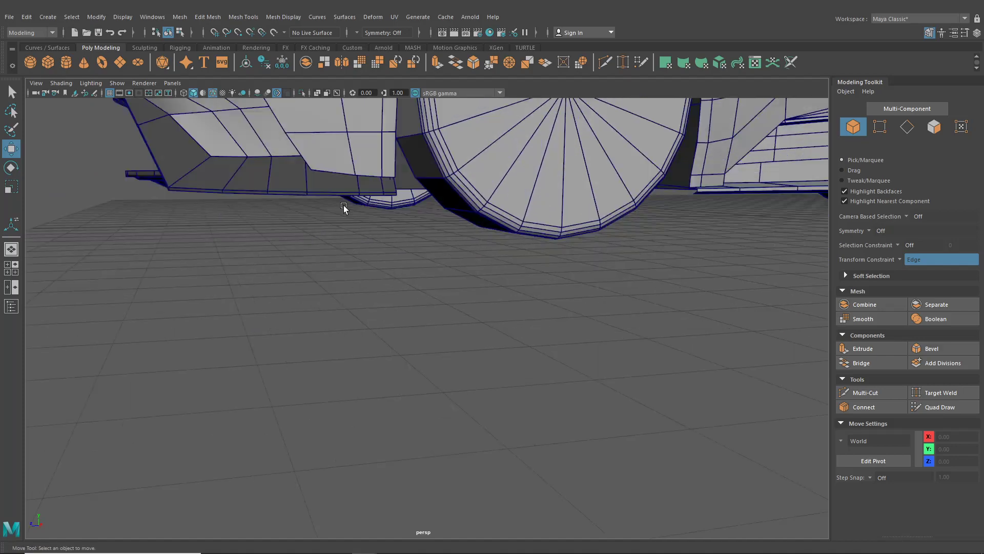
pyautogui.click(325, 149)
pyautogui.keyDown('alt'); pyautogui.moveTo(339, 155); pyautogui.dragTo(351, 187); pyautogui.keyUp('alt')
pyautogui.scroll(-5, 386, 176)
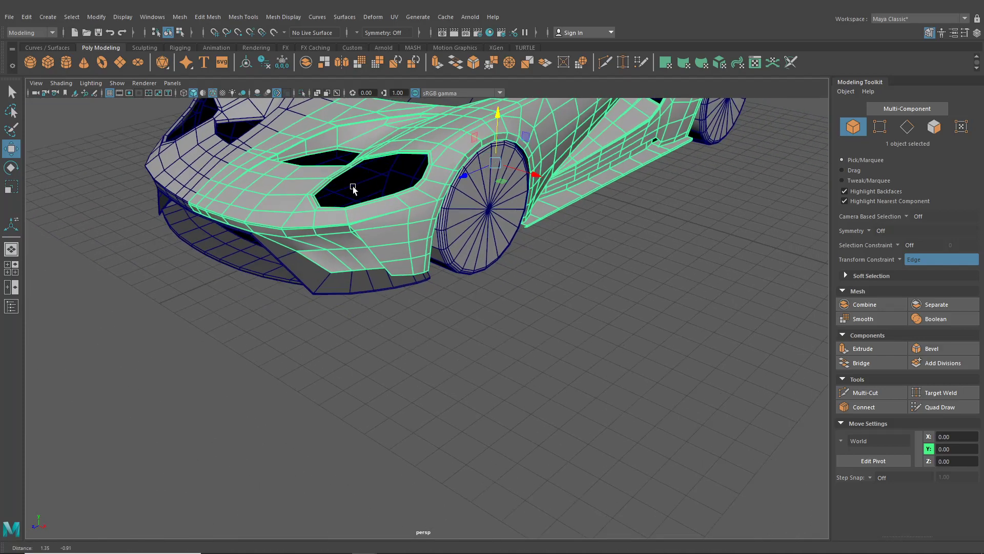
pyautogui.scroll(-6, 351, 186)
pyautogui.keyDown('alt'); pyautogui.moveTo(347, 255); pyautogui.dragTo(385, 282); pyautogui.keyUp('alt')
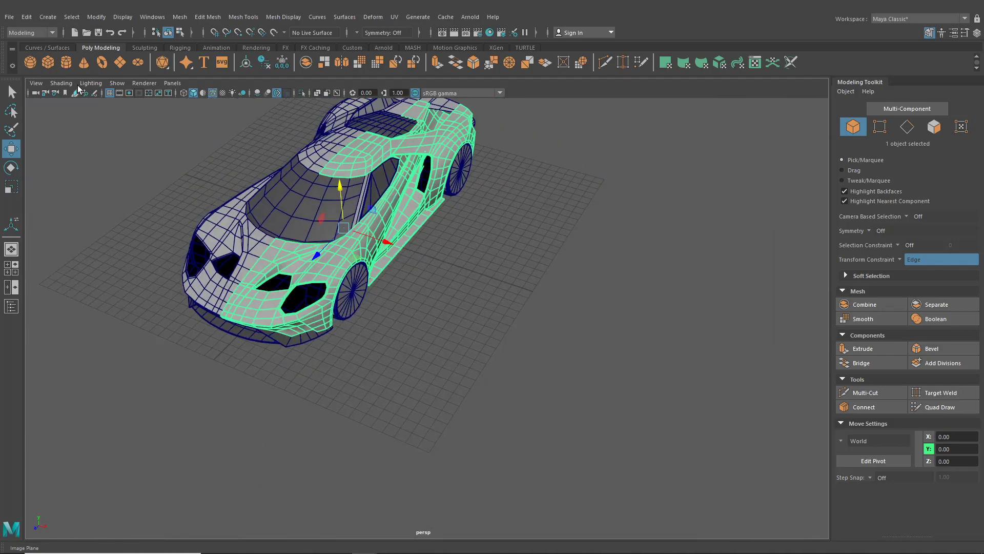
# Step: Create a polygon plane, move it beside the car to Z 6.96, and scale it uniformly to about 33.42
pyautogui.click(121, 64)
pyautogui.moveTo(383, 243); pyautogui.dragTo(519, 293)
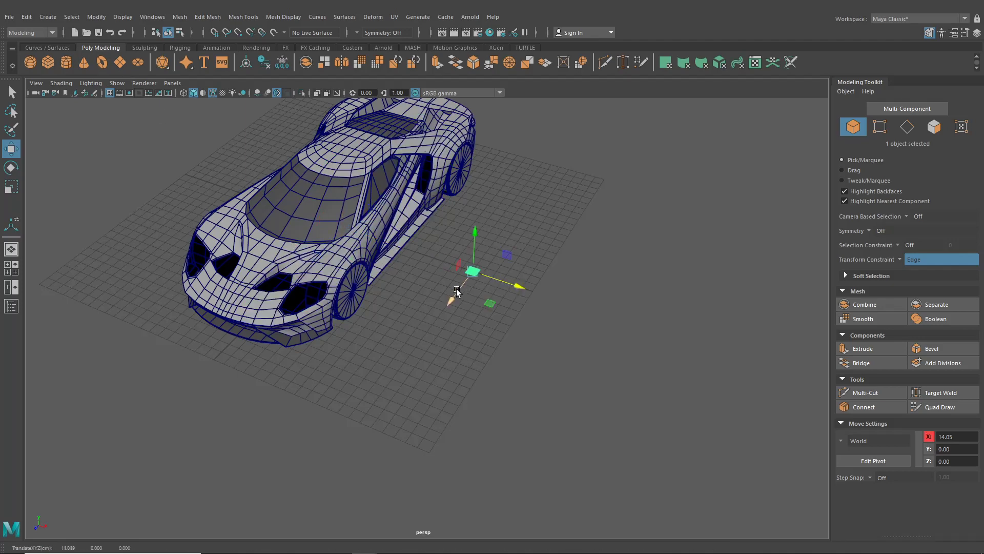
pyautogui.moveTo(456, 292); pyautogui.dragTo(430, 355)
pyautogui.click(12, 190)
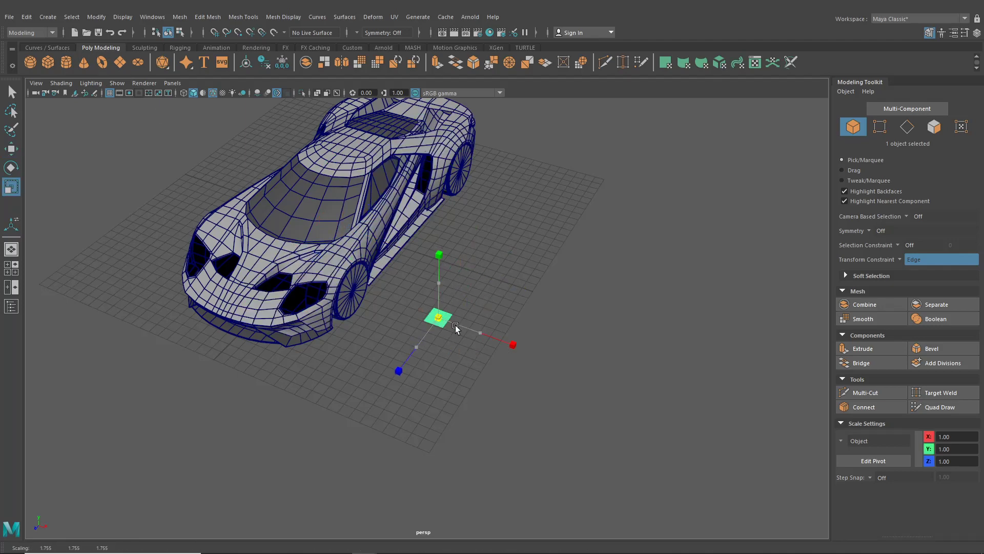
pyautogui.moveTo(438, 317); pyautogui.dragTo(677, 436)
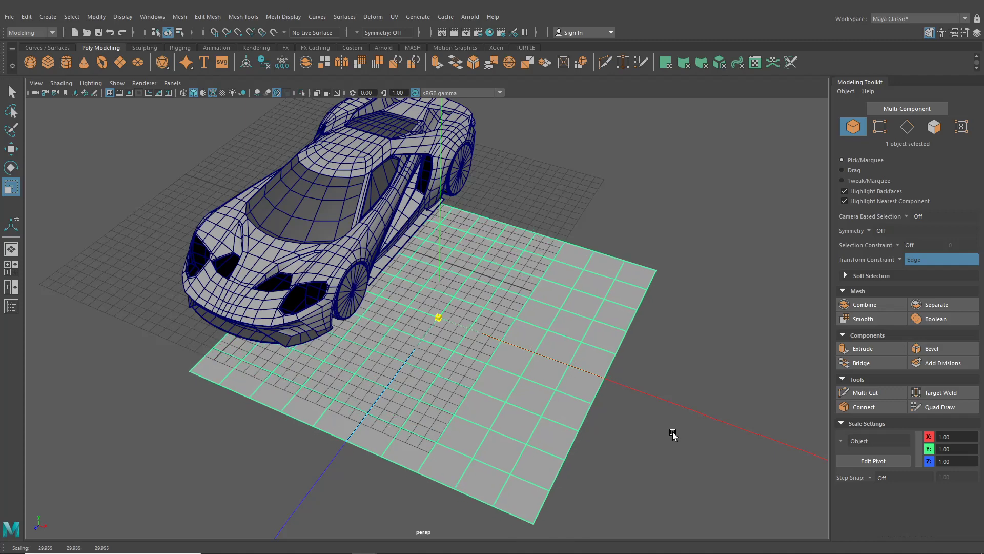
pyautogui.moveTo(435, 319); pyautogui.dragTo(466, 340)
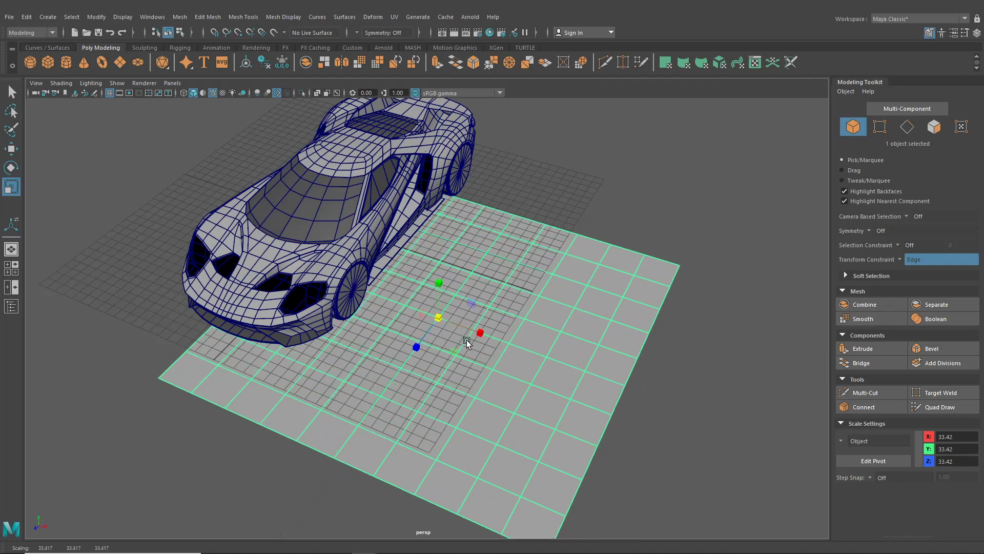
# Step: Move the scaled plane clear of the car to X 38.13
pyautogui.click(8, 148)
pyautogui.scroll(-3, 384, 271)
pyautogui.keyDown('alt'); pyautogui.moveTo(384, 271); pyautogui.dragTo(470, 299); pyautogui.keyUp('alt')
pyautogui.keyDown('alt'); pyautogui.moveTo(470, 299); pyautogui.dragTo(373, 218, button='middle'); pyautogui.keyUp('alt')
pyautogui.moveTo(387, 238); pyautogui.dragTo(530, 303)
pyautogui.keyDown('alt'); pyautogui.moveTo(529, 303); pyautogui.dragTo(486, 296, button='middle'); pyautogui.keyUp('alt')
pyautogui.scroll(2, 472, 321)
pyautogui.keyDown('alt'); pyautogui.moveTo(472, 321); pyautogui.dragTo(489, 302); pyautogui.keyUp('alt')
# Step: Switch the plane to edge editing and select the crosswise edges in its second, fifth and eighth columns
pyautogui.rightClick(388, 223)
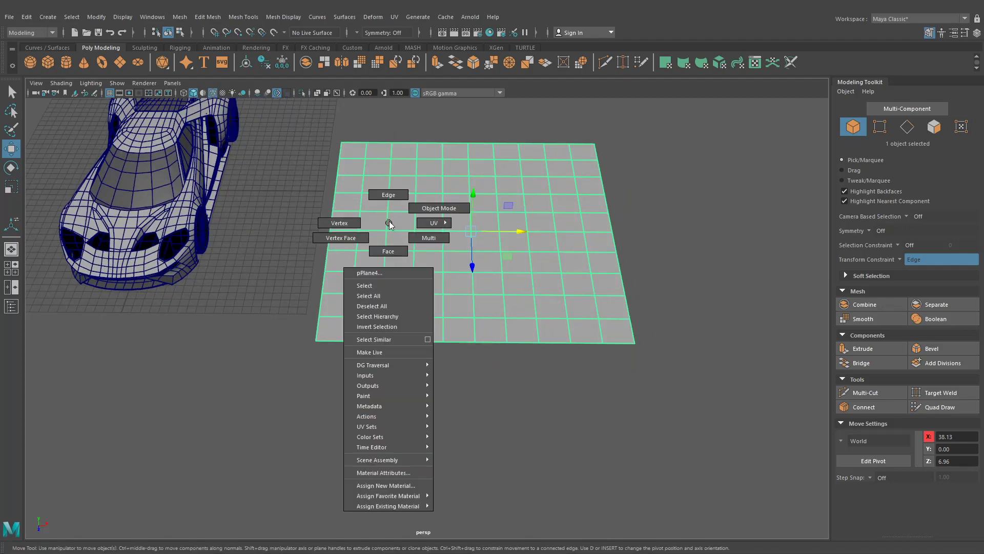
pyautogui.moveTo(389, 223); pyautogui.dragTo(393, 200, button='right')
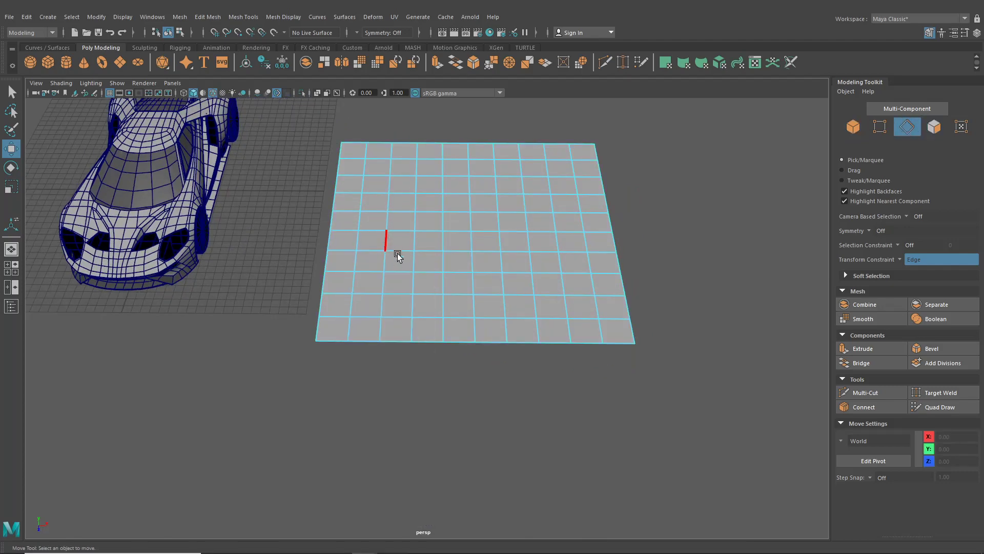
pyautogui.keyDown('alt'); pyautogui.moveTo(398, 255); pyautogui.dragTo(380, 206); pyautogui.keyUp('alt')
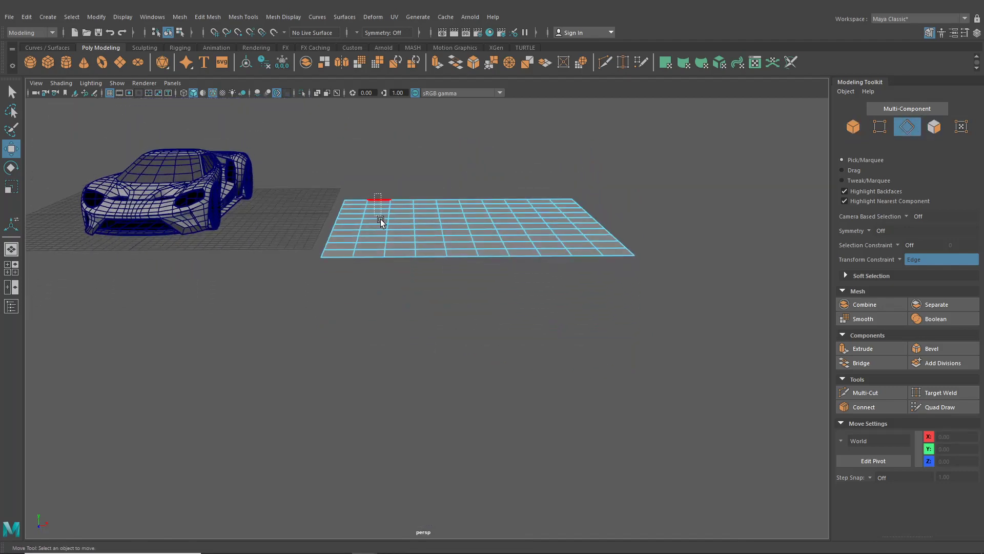
pyautogui.moveTo(376, 278); pyautogui.dragTo(395, 299)
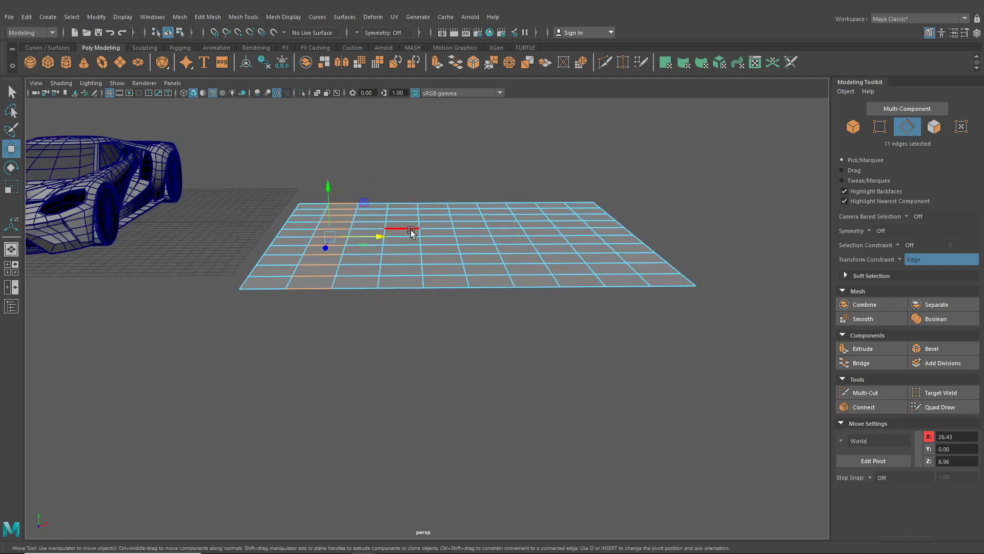
pyautogui.keyDown('shift'); pyautogui.moveTo(430, 191); pyautogui.dragTo(440, 302); pyautogui.keyUp('shift')
pyautogui.keyDown('alt'); pyautogui.moveTo(457, 305); pyautogui.dragTo(323, 310, button='middle'); pyautogui.keyUp('alt')
pyautogui.keyDown('shift'); pyautogui.moveTo(413, 192); pyautogui.dragTo(416, 330); pyautogui.keyUp('shift')
pyautogui.keyDown('alt'); pyautogui.moveTo(416, 331); pyautogui.dragTo(800, 263); pyautogui.keyUp('alt')
# Step: Set the transform constraint to Off and hide the Modeling Toolkit to widen the viewport
pyautogui.click(905, 260)
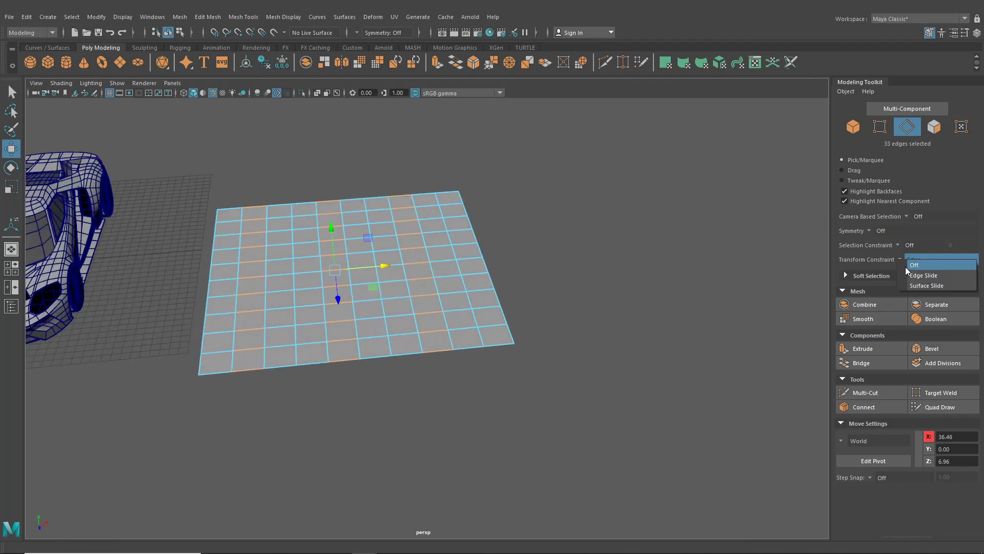
pyautogui.click(908, 266)
pyautogui.click(929, 32)
pyautogui.keyDown('alt'); pyautogui.moveTo(783, 110); pyautogui.dragTo(542, 256); pyautogui.keyUp('alt')
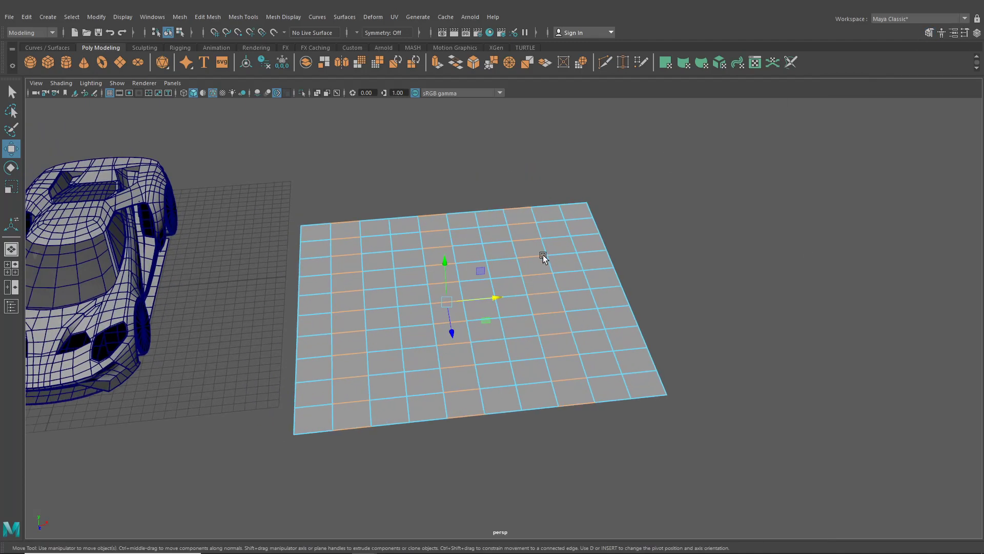
# Step: Bevel the selected edges with fraction 1 and one segment to form a hexagon pattern across the plane
pyautogui.click(207, 17)
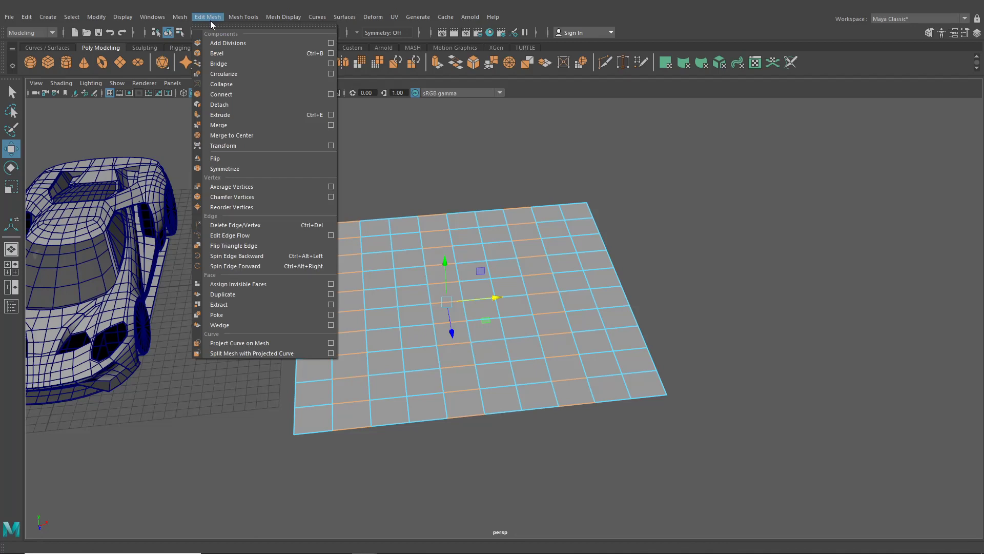
pyautogui.click(223, 54)
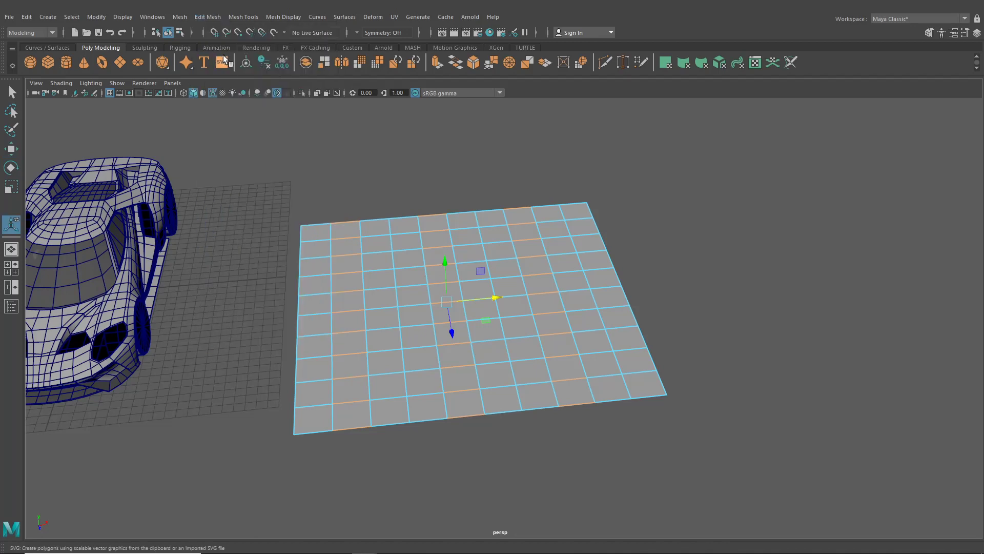
pyautogui.moveTo(672, 430); pyautogui.dragTo(885, 406, button='middle')
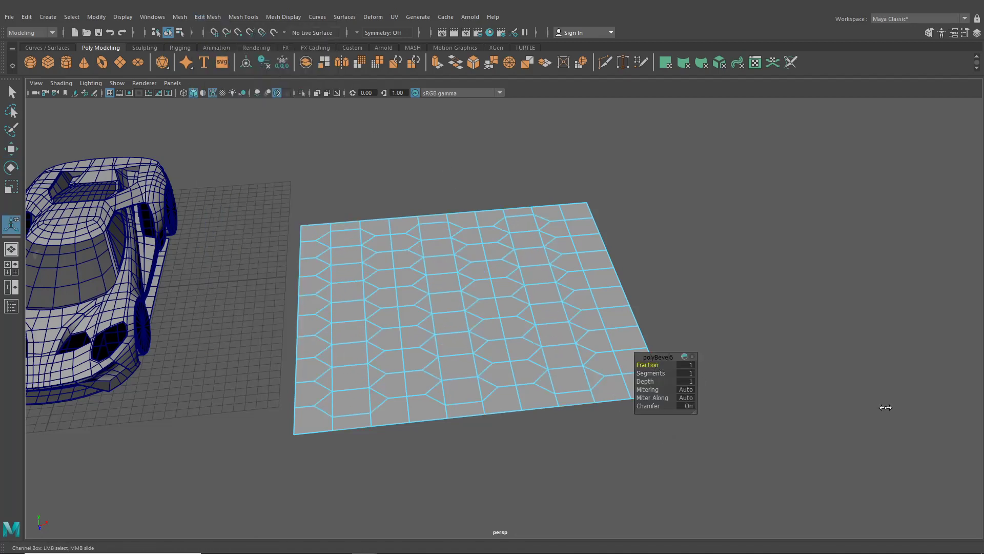
pyautogui.keyDown('alt'); pyautogui.moveTo(480, 302); pyautogui.dragTo(462, 275); pyautogui.keyUp('alt')
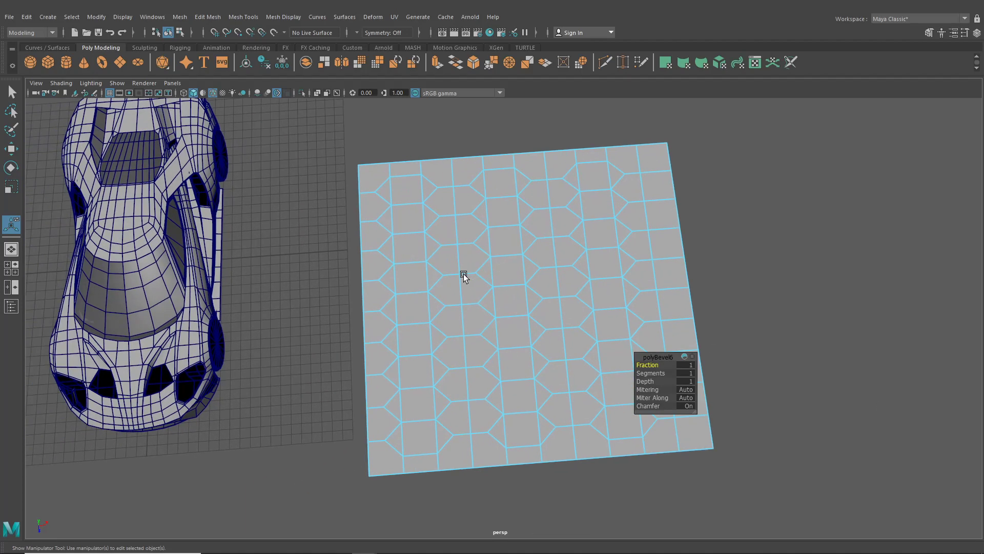
# Step: Try deleting the lengthwise edge loops that cut through and border the hexagons on the plane
pyautogui.doubleClick(391, 189)
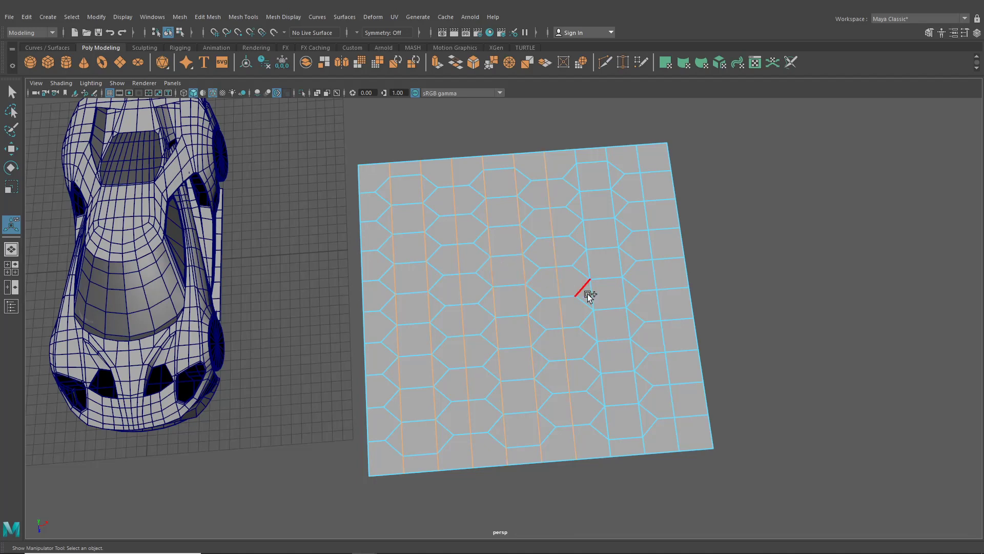
pyautogui.doubleClick(624, 293)
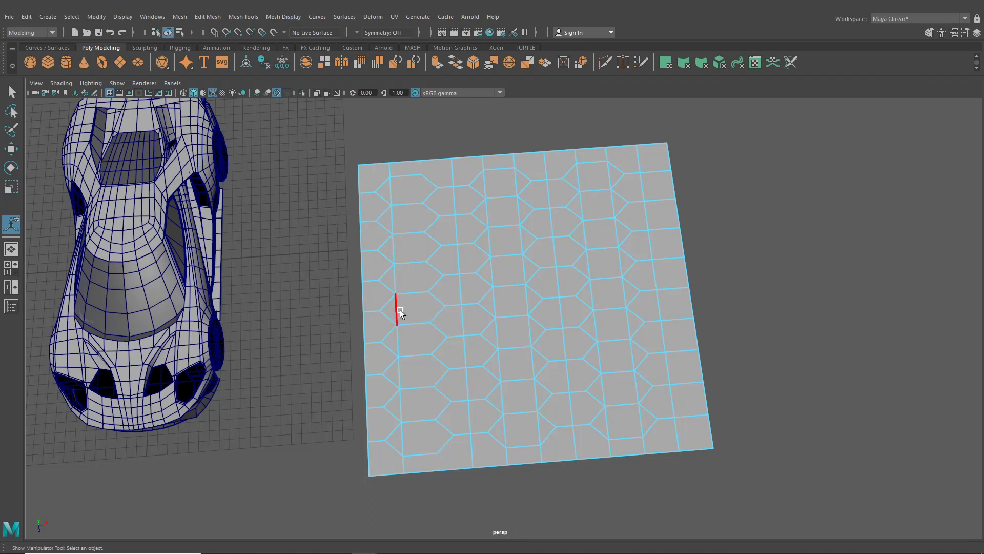
pyautogui.press('Delete')
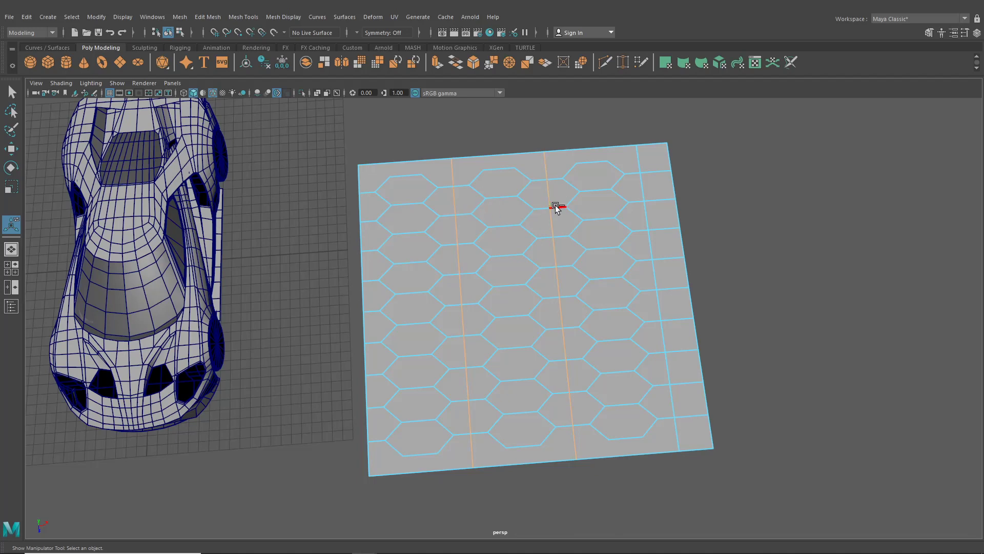
# Step: Switch to face selection and examine how the hexagonal faces are connected along each row of the plane
pyautogui.moveTo(573, 222); pyautogui.dragTo(577, 249, button='right')
pyautogui.doubleClick(444, 233)
pyautogui.doubleClick(450, 262)
pyautogui.keyDown('alt'); pyautogui.moveTo(450, 262); pyautogui.dragTo(469, 243); pyautogui.keyUp('alt')
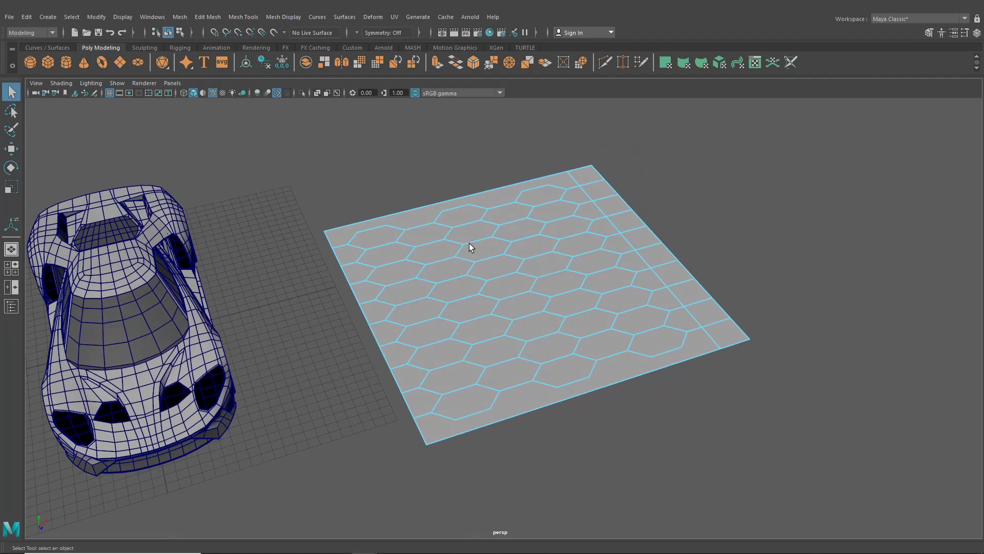
pyautogui.keyDown('alt'); pyautogui.moveTo(469, 243); pyautogui.dragTo(469, 276, button='right'); pyautogui.keyUp('alt')
pyautogui.doubleClick(404, 238)
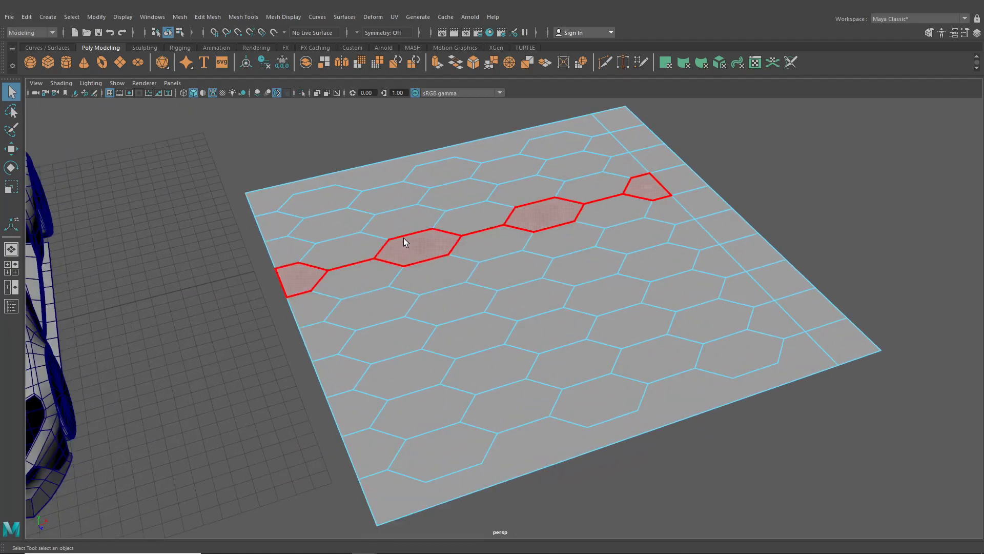
pyautogui.doubleClick(354, 209)
pyautogui.doubleClick(432, 254)
pyautogui.keyDown('alt'); pyautogui.moveTo(433, 254); pyautogui.dragTo(457, 263); pyautogui.keyUp('alt')
pyautogui.doubleClick(430, 232)
pyautogui.doubleClick(446, 276)
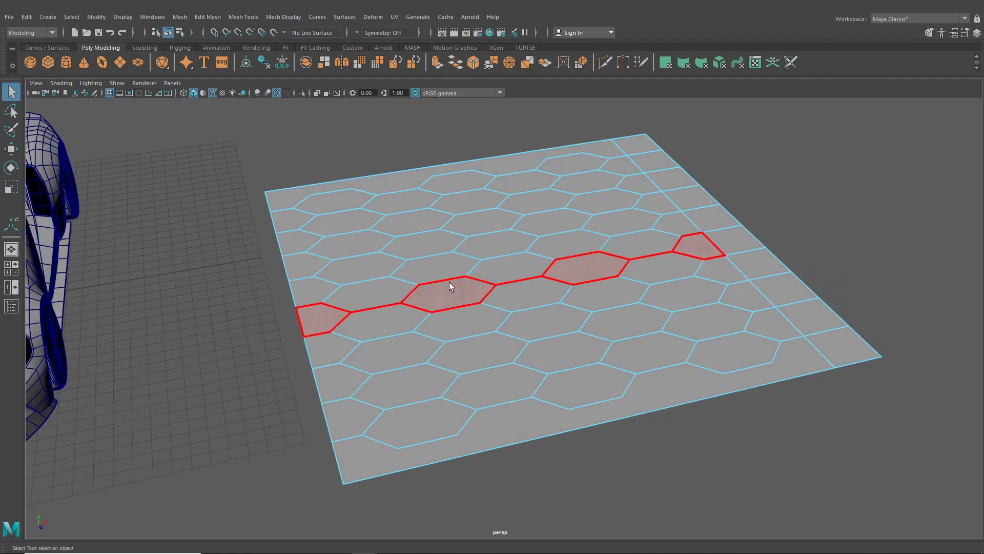
pyautogui.doubleClick(480, 310)
pyautogui.click(479, 223)
pyautogui.doubleClick(482, 221)
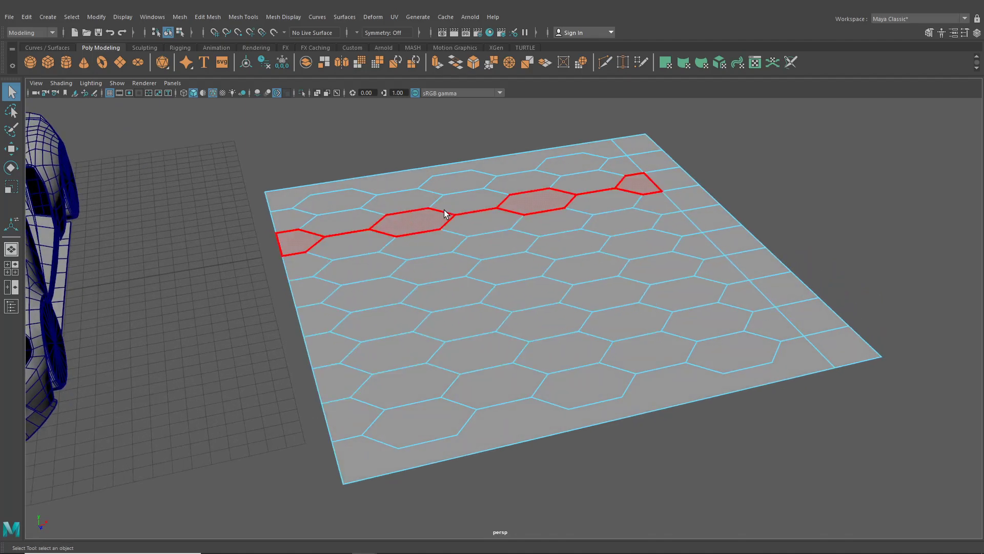
pyautogui.click(513, 271)
pyautogui.click(543, 320)
pyautogui.click(354, 162)
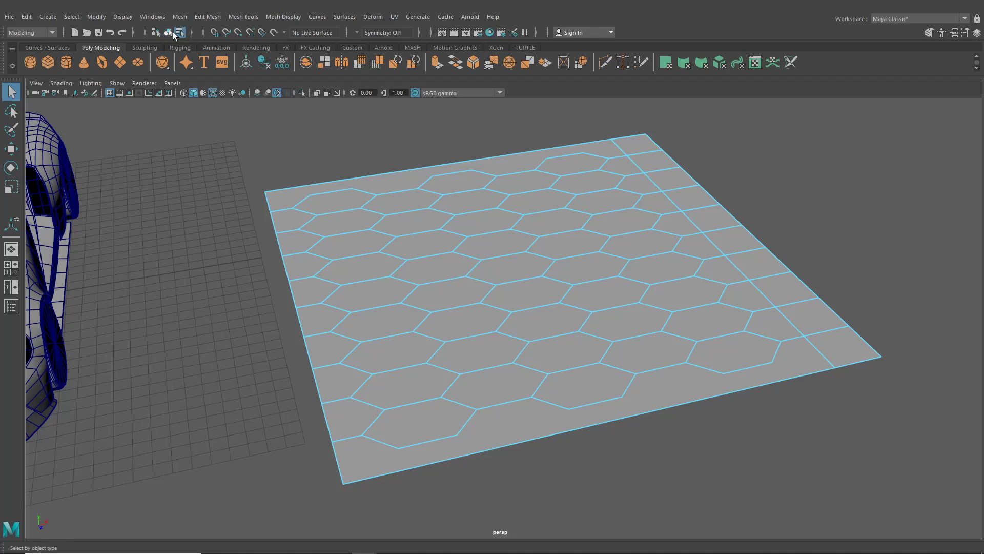
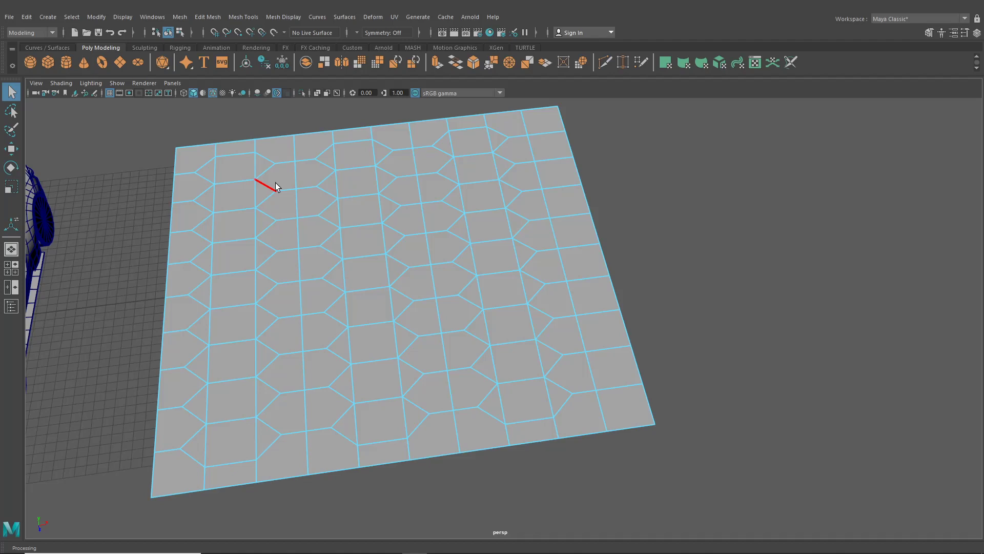
# Step: Delete the two lengthwise edge lines crossing the first full hexagon column nearest the car, keeping the short segments at its ends
pyautogui.keyDown('alt'); pyautogui.moveTo(282, 186); pyautogui.dragTo(362, 206, button='middle'); pyautogui.keyUp('alt')
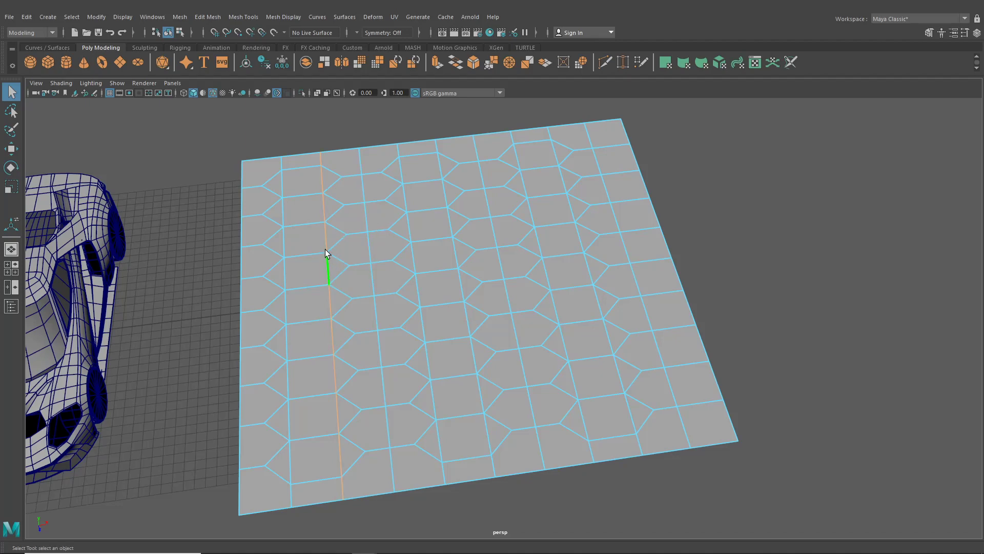
pyautogui.keyDown('alt'); pyautogui.moveTo(328, 271); pyautogui.dragTo(374, 277, button='middle'); pyautogui.keyUp('alt')
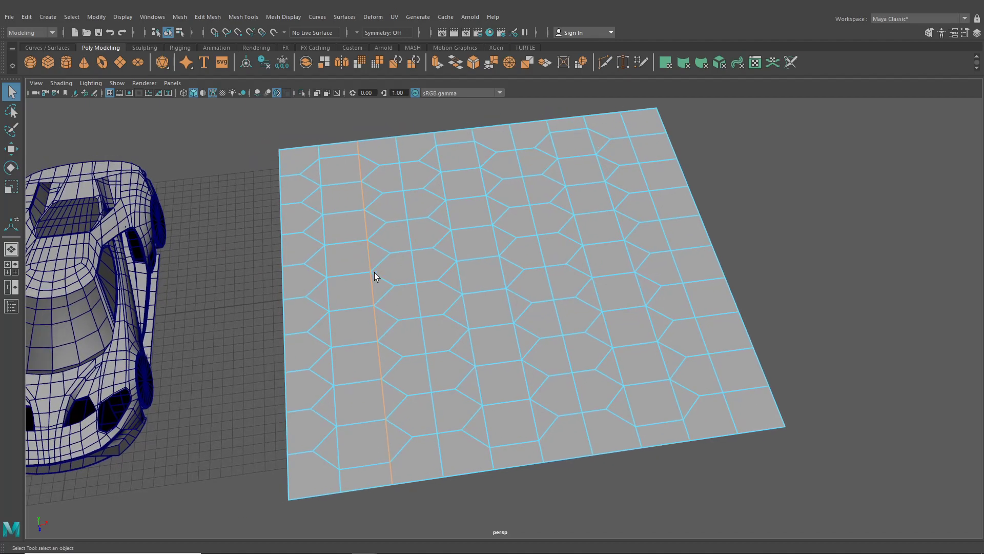
pyautogui.scroll(3, 374, 276)
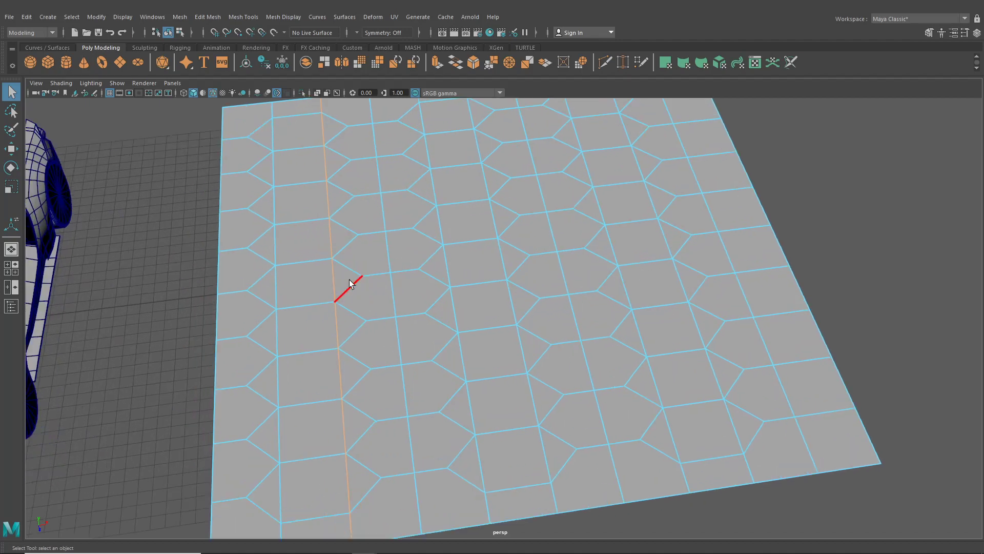
pyautogui.keyDown('shift'); pyautogui.click(326, 238); pyautogui.keyUp('shift')
pyautogui.keyDown('shift'); pyautogui.click(324, 202); pyautogui.keyUp('shift')
pyautogui.click(285, 481)
pyautogui.keyDown('shift'); pyautogui.click(278, 435); pyautogui.keyUp('shift')
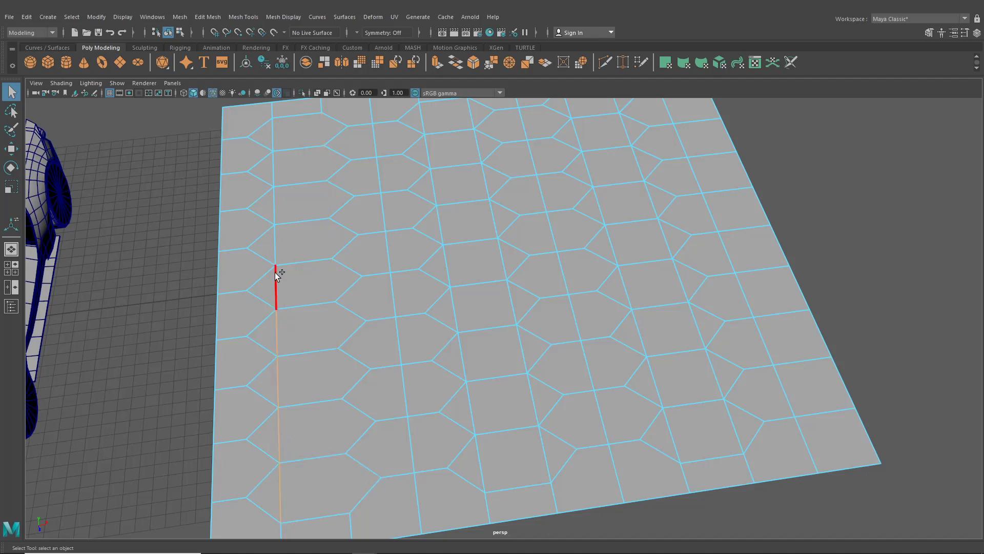
pyautogui.keyDown('shift'); pyautogui.click(275, 244); pyautogui.keyUp('shift')
pyautogui.keyDown('shift'); pyautogui.click(274, 206); pyautogui.keyUp('shift')
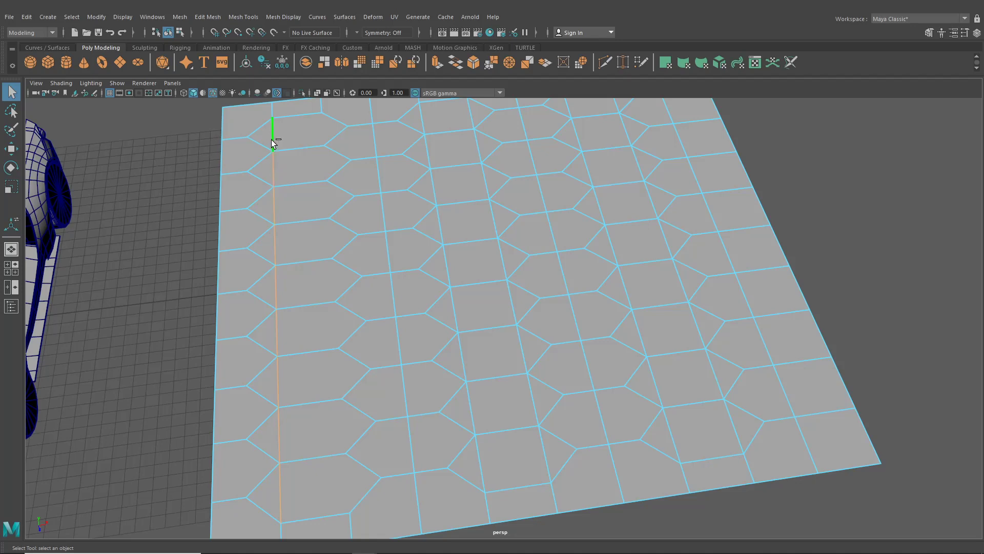
pyautogui.press('Delete')
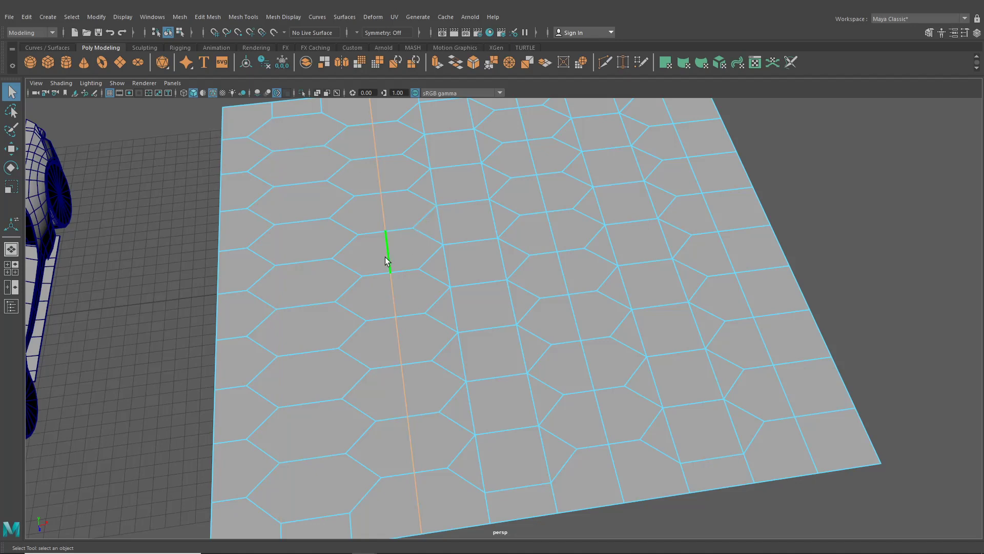
# Step: Delete the lengthwise edge line through the second hexagon column and the two lines crossing the third column
pyautogui.moveTo(386, 258); pyautogui.dragTo(386, 297, button='right')
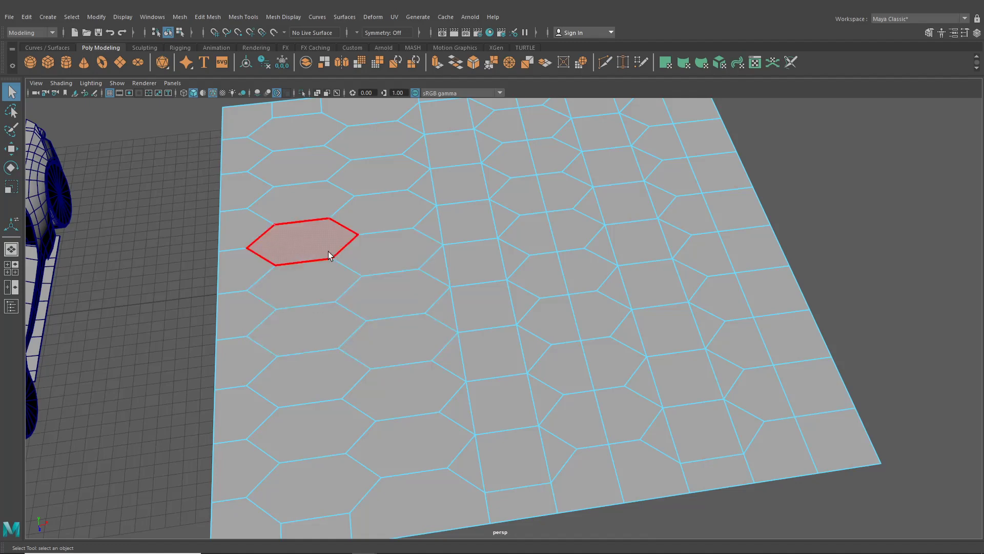
pyautogui.scroll(-5, 335, 307)
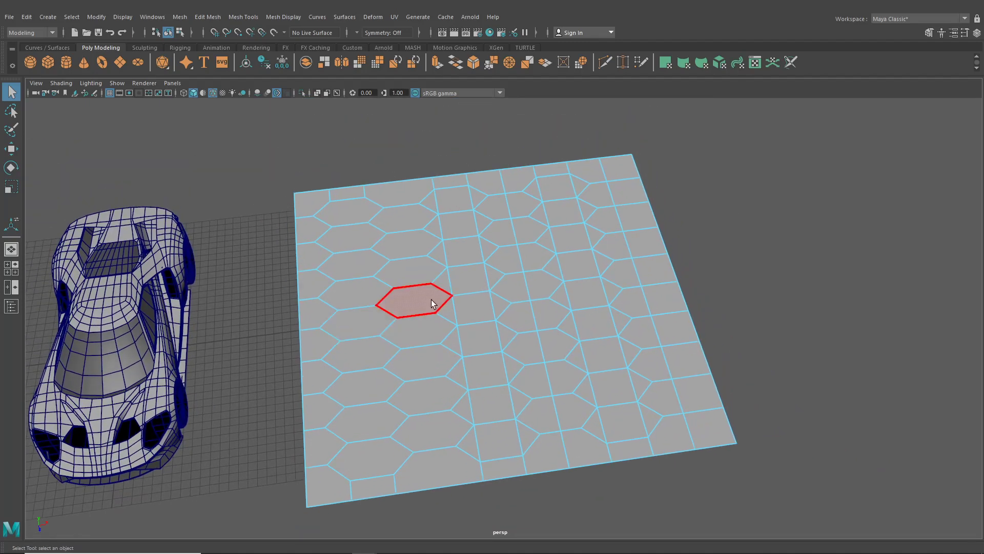
pyautogui.moveTo(425, 260); pyautogui.dragTo(428, 231, button='right')
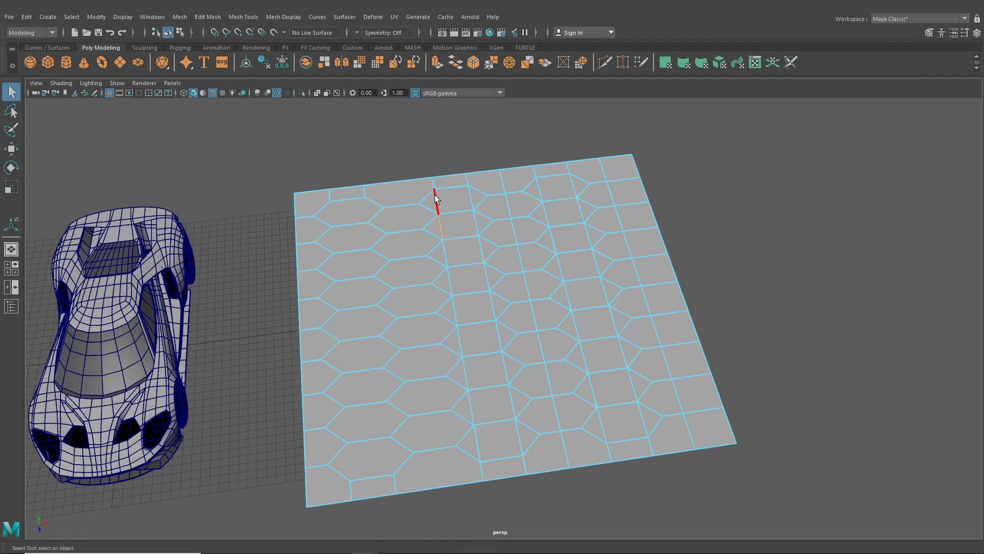
pyautogui.moveTo(436, 202)
pyautogui.mouseDown()
pyautogui.moveTo(468, 407)
pyautogui.moveTo(518, 437)
pyautogui.moveTo(496, 313)
pyautogui.mouseUp()
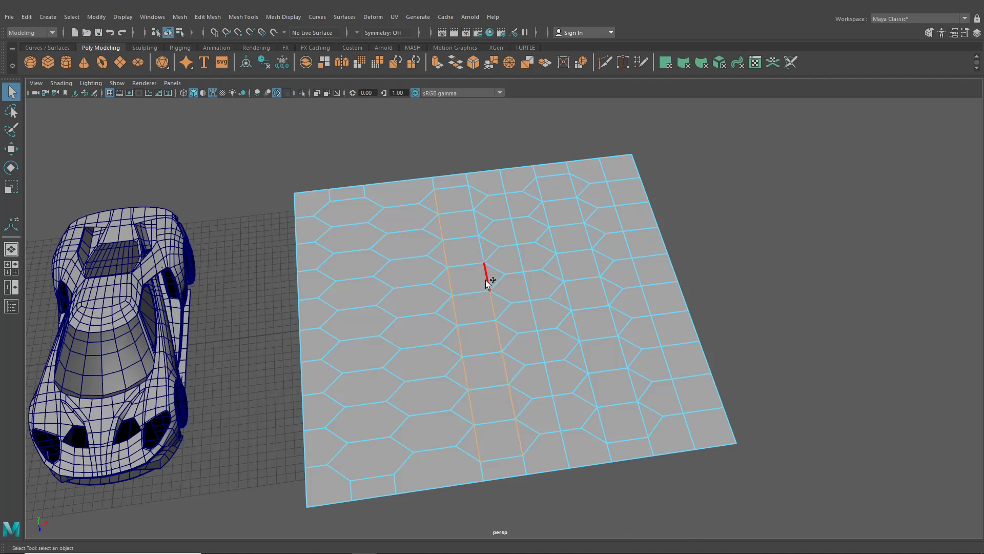
pyautogui.moveTo(480, 243)
pyautogui.mouseDown()
pyautogui.moveTo(472, 202)
pyautogui.moveTo(521, 224)
pyautogui.mouseUp()
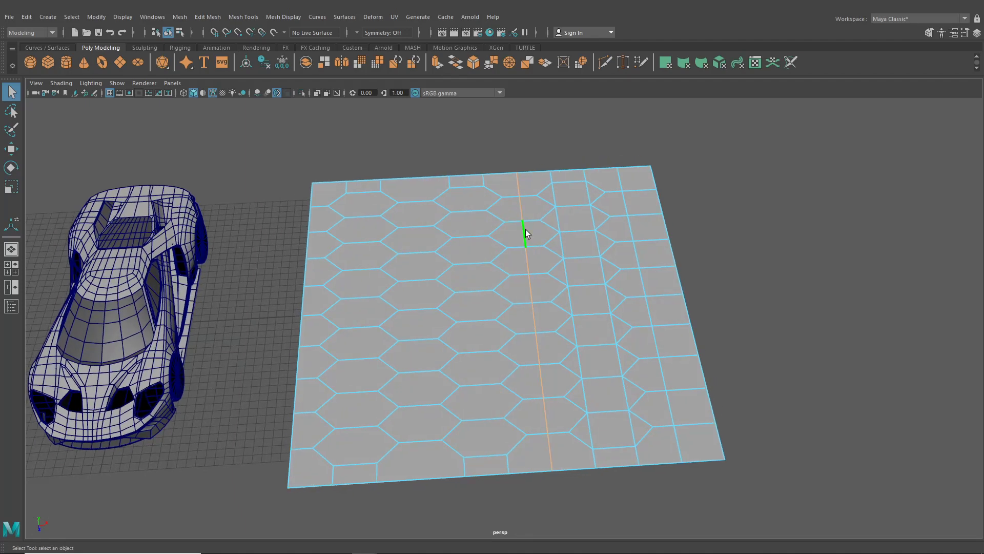
# Step: Delete the edge line through the fourth column and the two lines crossing the fifth, then return to face selection
pyautogui.press('Delete')
pyautogui.moveTo(563, 200)
pyautogui.mouseDown()
pyautogui.moveTo(590, 436)
pyautogui.moveTo(624, 427)
pyautogui.moveTo(626, 395)
pyautogui.moveTo(593, 226)
pyautogui.mouseUp()
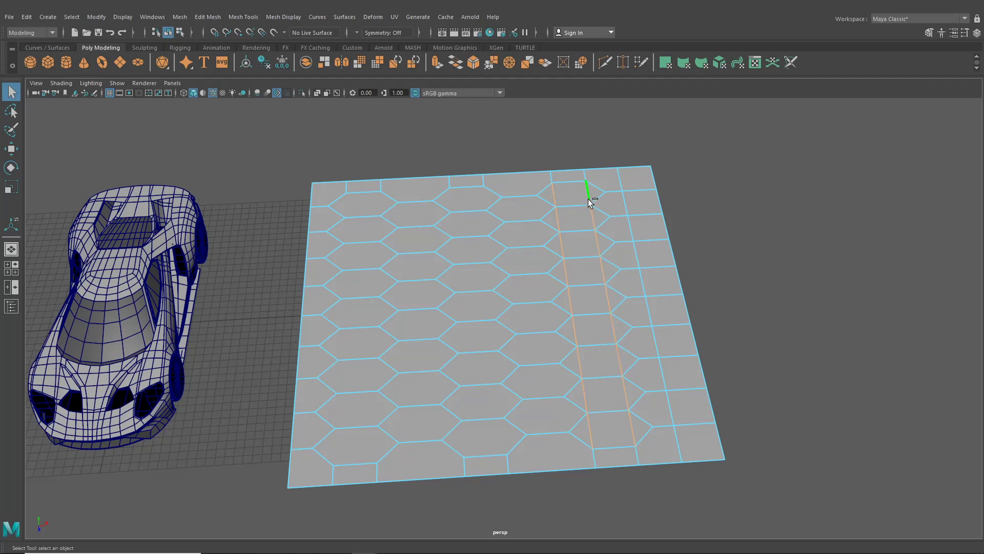
pyautogui.moveTo(566, 252); pyautogui.dragTo(556, 281, button='right')
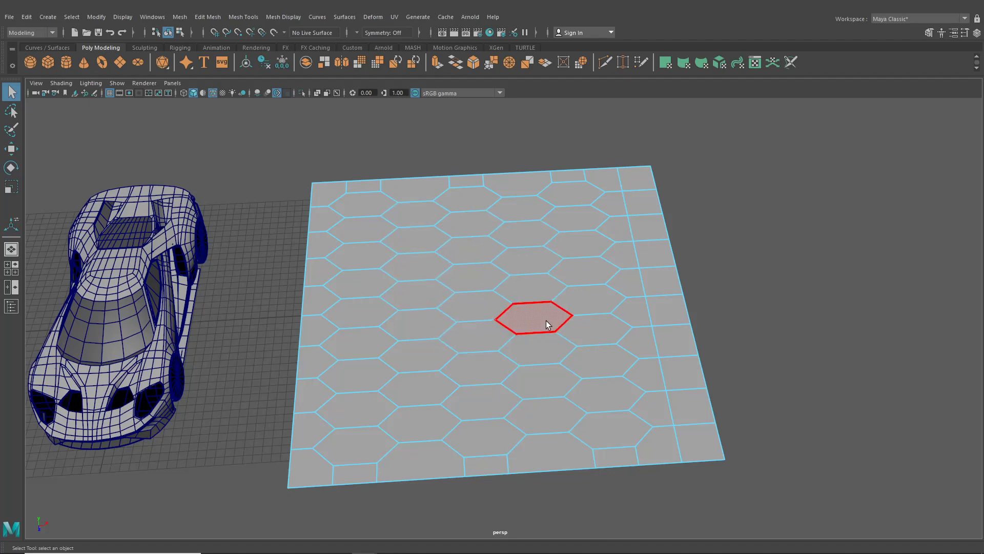
# Step: Delete the incomplete faces along the plane's outer side away from the car and along its front edge
pyautogui.keyDown('alt'); pyautogui.moveTo(561, 363); pyautogui.dragTo(439, 337, button='middle'); pyautogui.keyUp('alt')
pyautogui.keyDown('alt'); pyautogui.moveTo(630, 430); pyautogui.dragTo(616, 419); pyautogui.keyUp('alt')
pyautogui.moveTo(646, 448); pyautogui.dragTo(517, 146)
pyautogui.press('Delete')
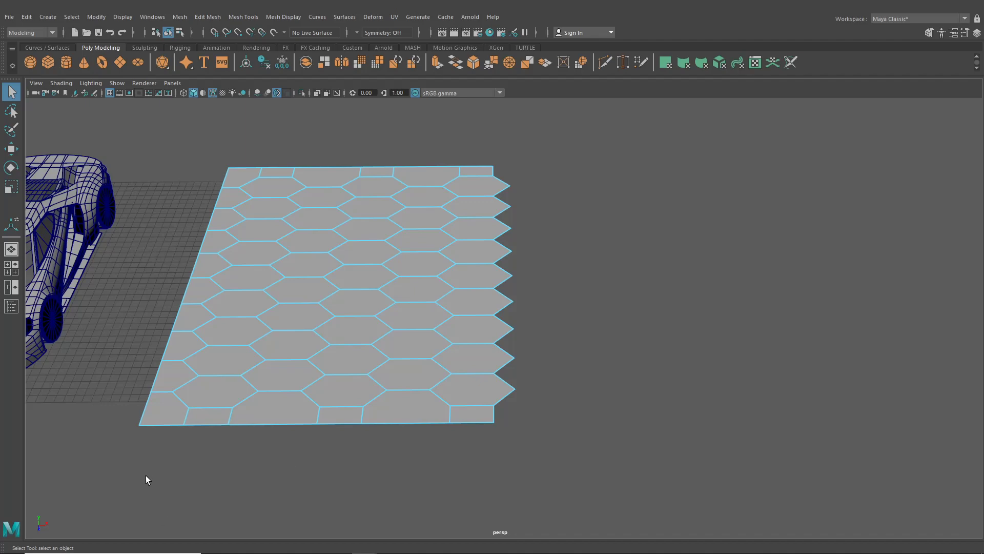
pyautogui.moveTo(113, 474); pyautogui.dragTo(544, 419)
pyautogui.press('Delete')
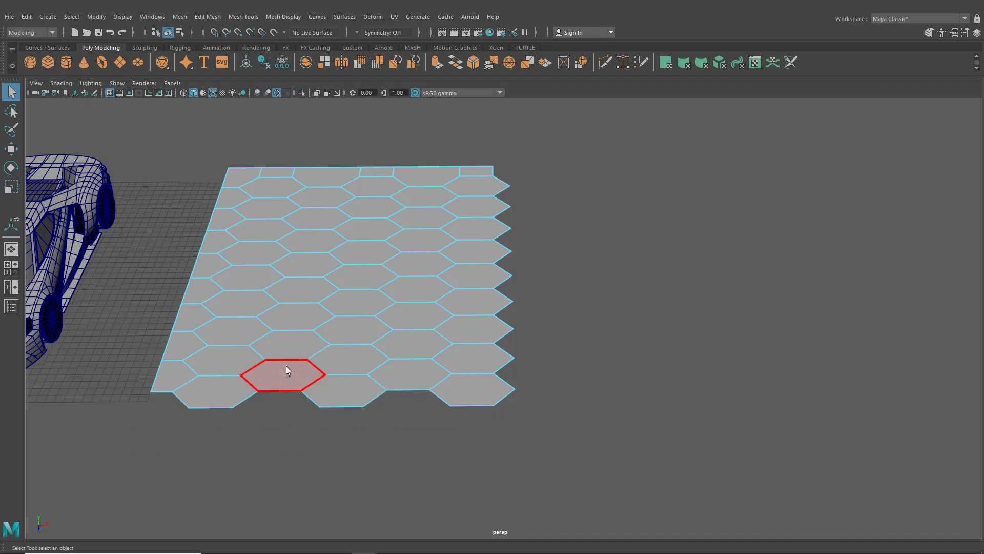
# Step: Delete the incomplete half-hexagon faces along the side of the plane facing the car
pyautogui.keyDown('alt'); pyautogui.moveTo(286, 370); pyautogui.dragTo(460, 368, button='middle'); pyautogui.keyUp('alt')
pyautogui.moveTo(295, 131); pyautogui.dragTo(351, 453)
pyautogui.keyDown('alt'); pyautogui.moveTo(358, 454); pyautogui.dragTo(303, 344); pyautogui.keyUp('alt')
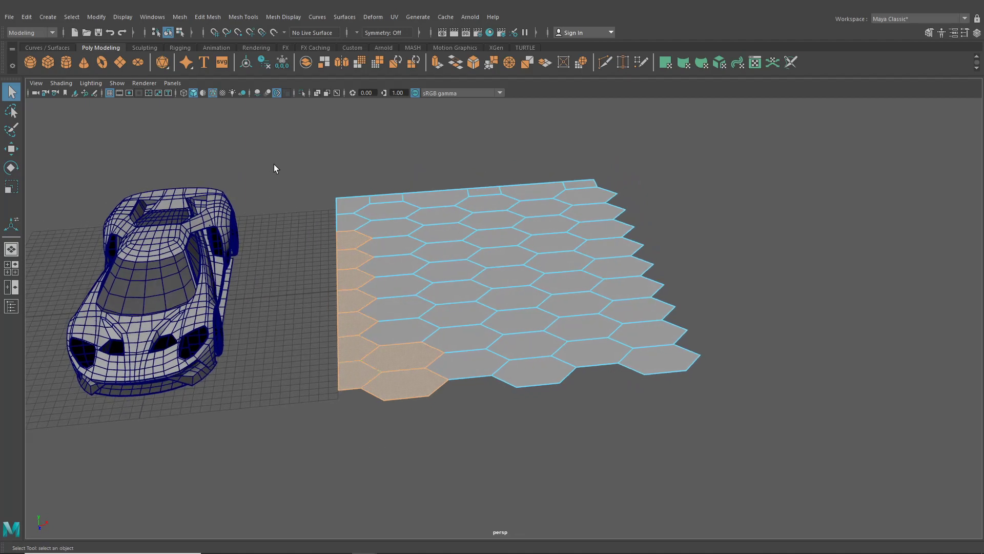
pyautogui.moveTo(274, 168); pyautogui.dragTo(340, 445)
pyautogui.press('Delete')
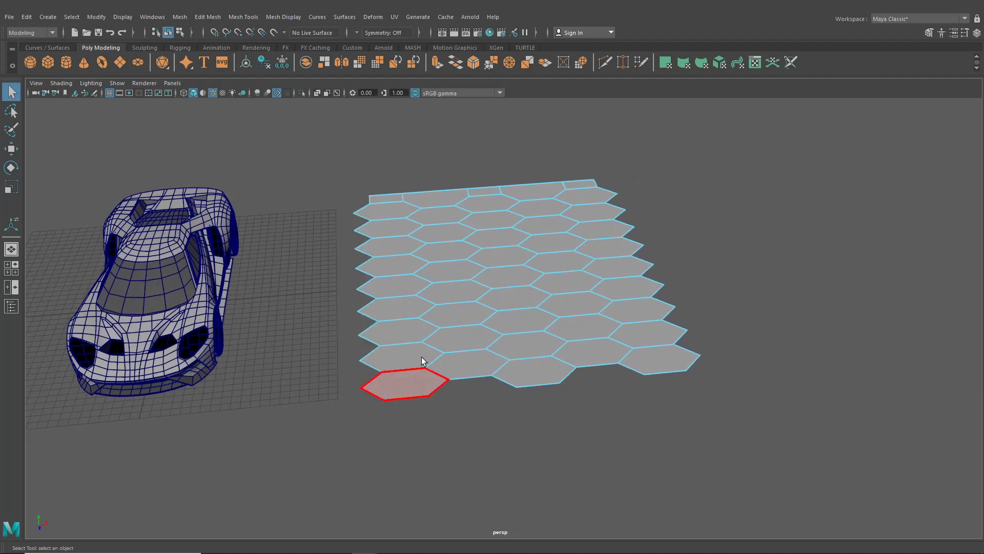
# Step: Delete the incomplete faces along the plane's rear edge so only whole hexagons are left
pyautogui.keyDown('alt'); pyautogui.moveTo(421, 361); pyautogui.dragTo(564, 385); pyautogui.keyUp('alt')
pyautogui.moveTo(326, 107); pyautogui.dragTo(658, 214)
pyautogui.press('Delete')
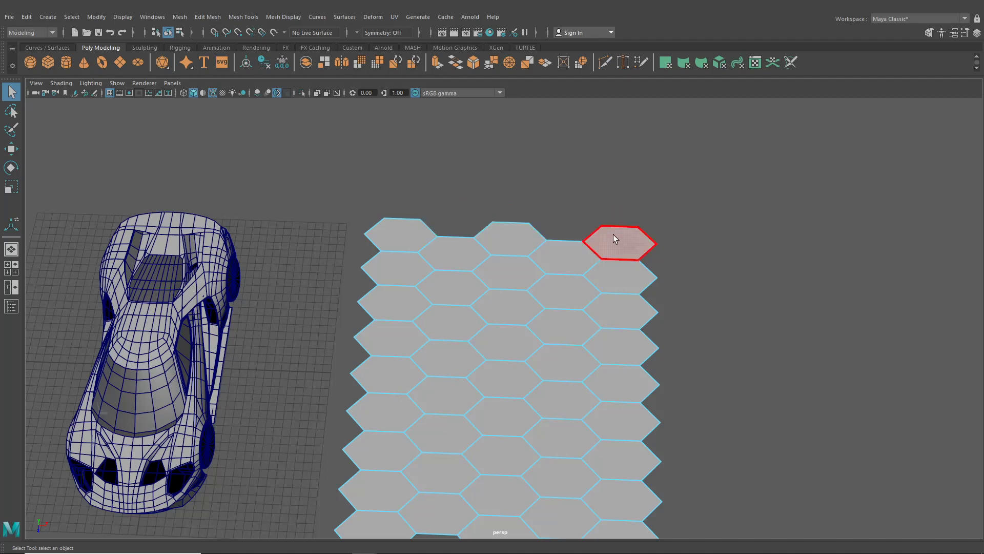
pyautogui.scroll(-5, 614, 235)
pyautogui.keyDown('alt'); pyautogui.moveTo(538, 385); pyautogui.dragTo(475, 267); pyautogui.keyUp('alt')
pyautogui.keyDown('alt'); pyautogui.moveTo(334, 284); pyautogui.dragTo(331, 256); pyautogui.keyUp('alt')
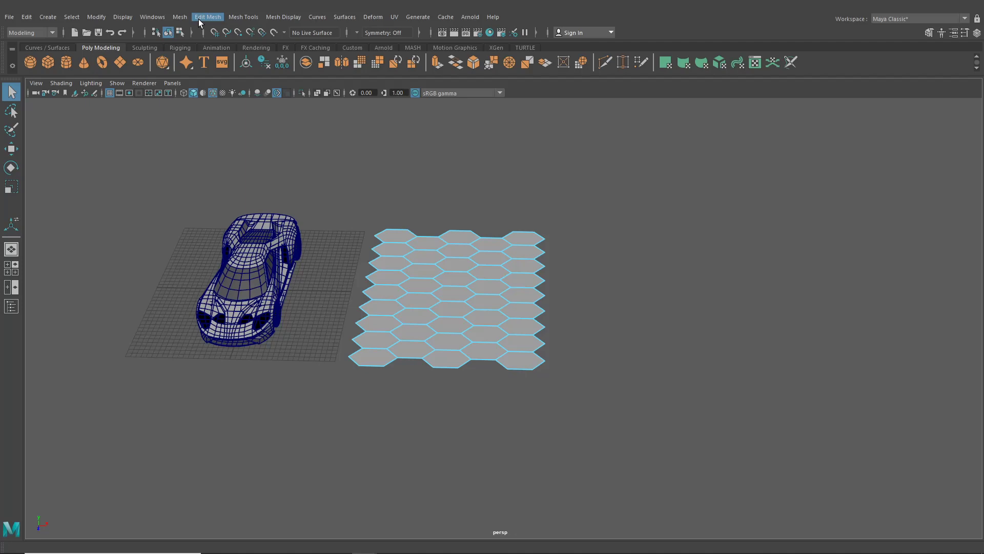
# Step: Show all four views and examine the honeycomb grilles on the blueprint from the front and from the back1 orthographic view
pyautogui.click(169, 33)
pyautogui.click(15, 265)
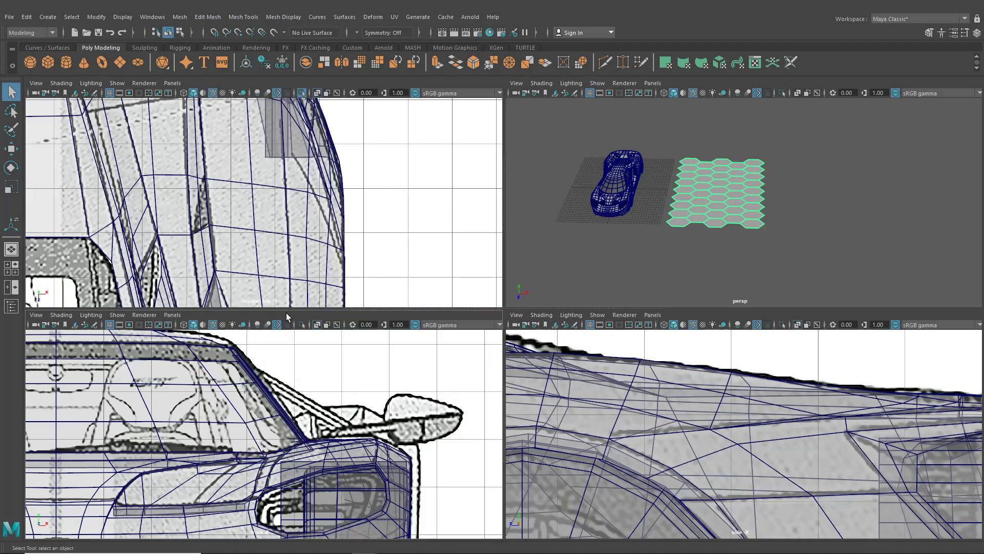
pyautogui.keyDown('alt'); pyautogui.moveTo(207, 498); pyautogui.dragTo(285, 413, button='middle'); pyautogui.keyUp('alt')
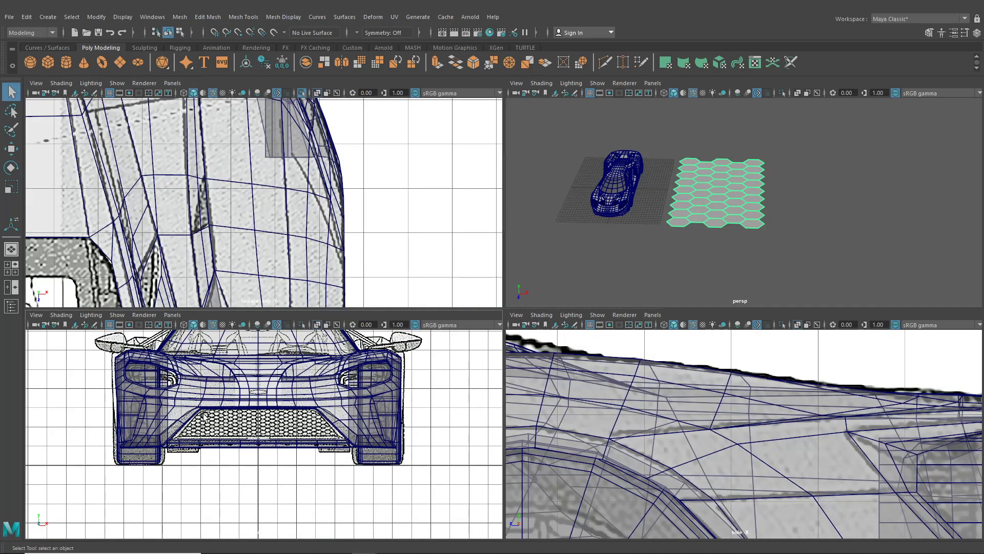
pyautogui.click(177, 315)
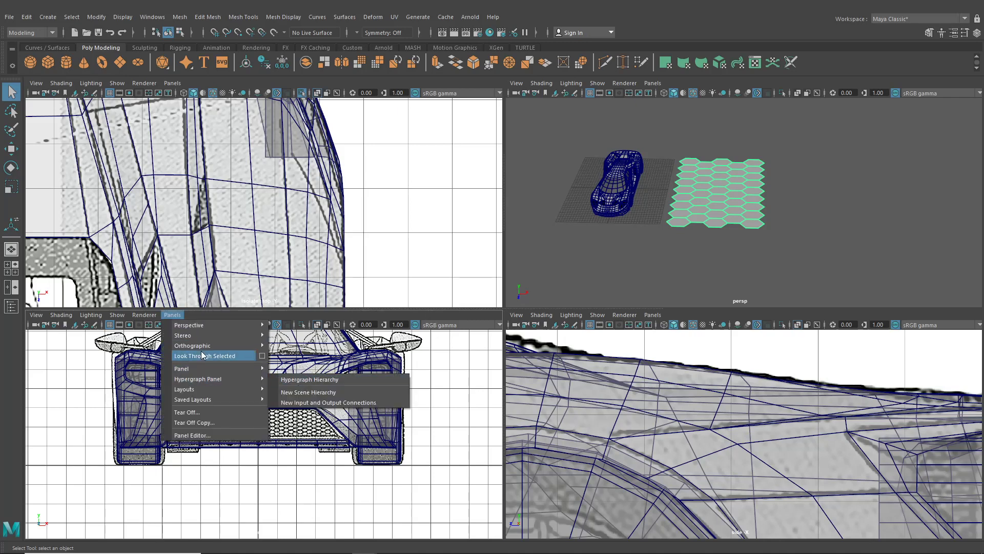
pyautogui.moveTo(265, 348)
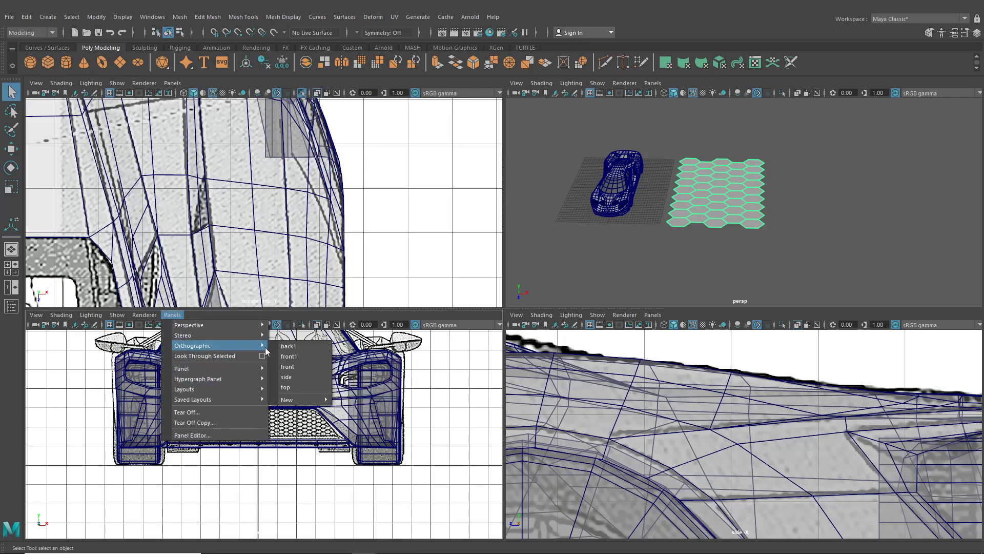
pyautogui.click(303, 348)
pyautogui.scroll(-6, 376, 406)
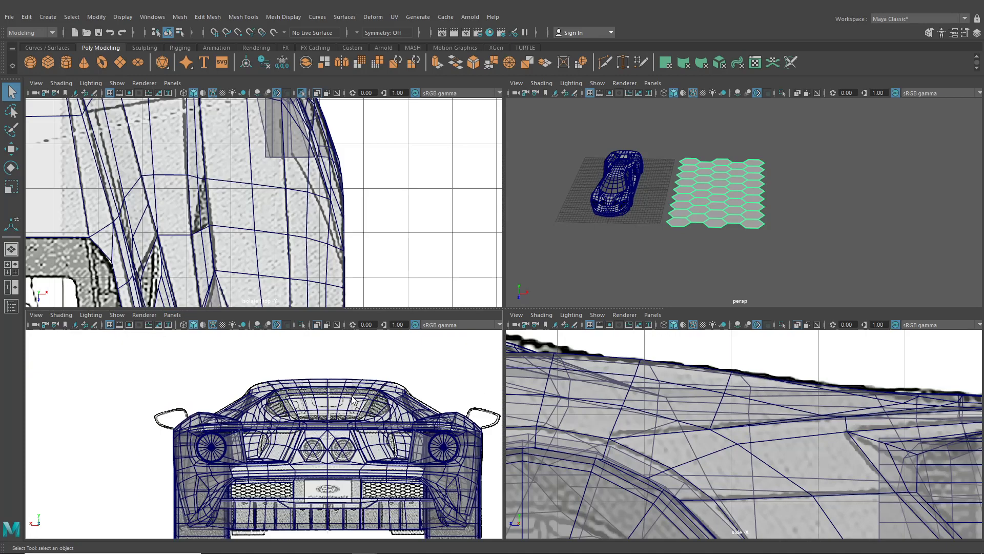
pyautogui.keyDown('alt'); pyautogui.moveTo(376, 407); pyautogui.dragTo(345, 372, button='middle'); pyautogui.keyUp('alt')
pyautogui.scroll(3, 345, 372)
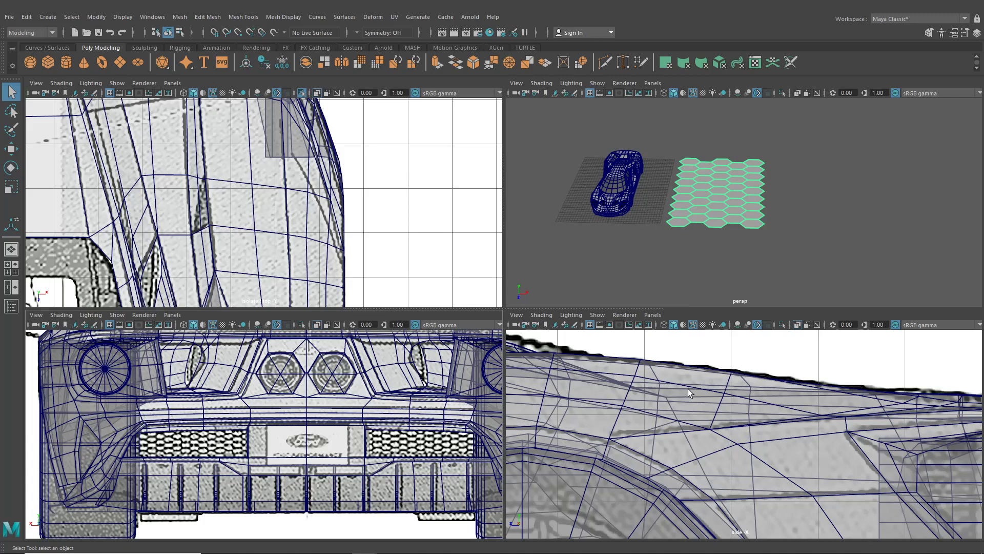
# Step: Enlarge the side view, enter vertex mode on the car body and select the vertices on the side intake's front edge
pyautogui.press('space')
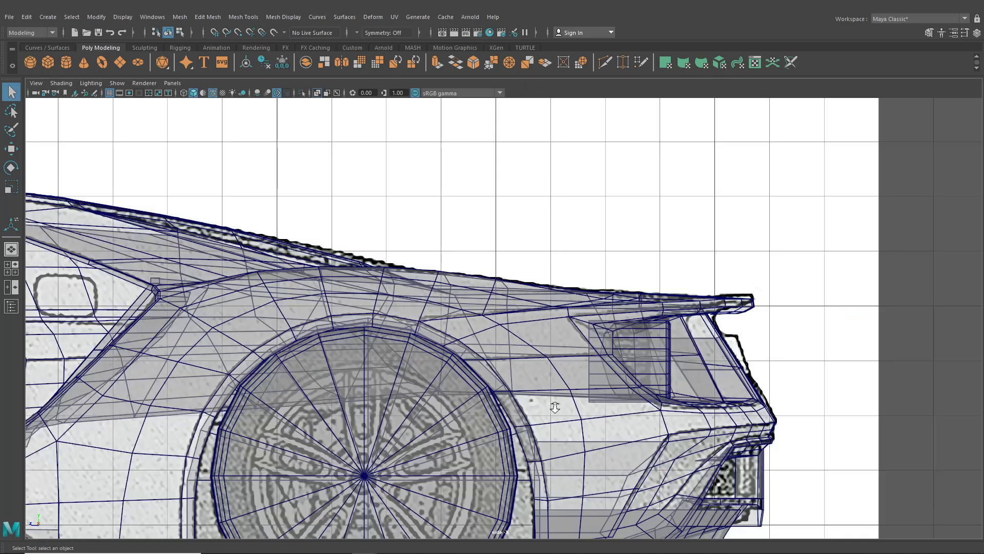
pyautogui.keyDown('alt'); pyautogui.moveTo(555, 408); pyautogui.dragTo(379, 376, button='right'); pyautogui.keyUp('alt')
pyautogui.keyDown('alt'); pyautogui.moveTo(292, 307); pyautogui.dragTo(480, 303, button='middle'); pyautogui.keyUp('alt')
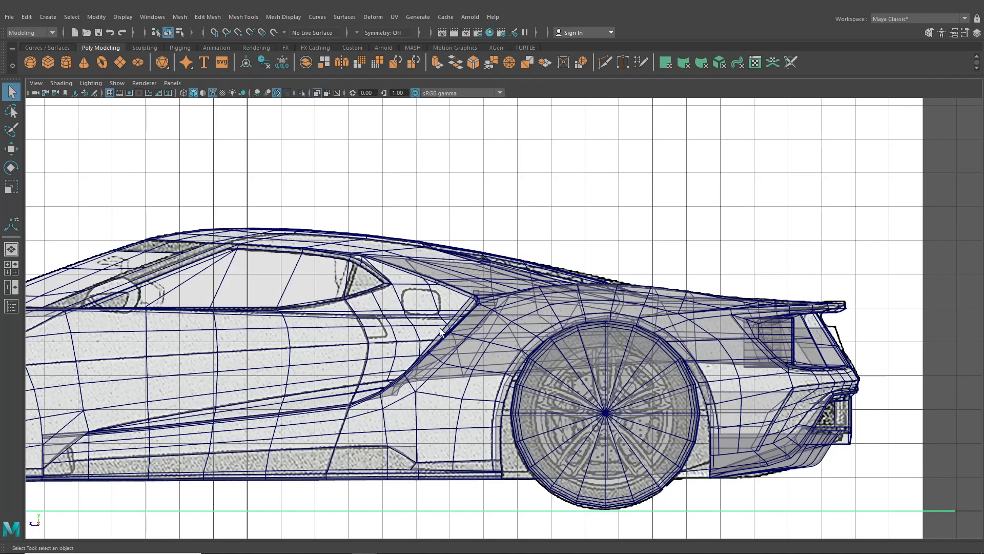
pyautogui.scroll(2, 451, 335)
pyautogui.click(464, 322)
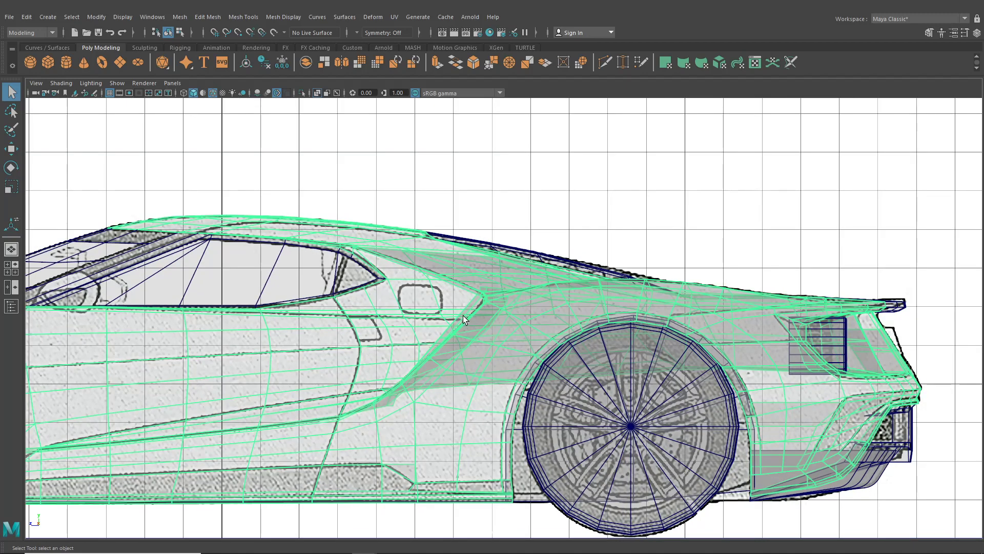
pyautogui.scroll(-2, 462, 324)
pyautogui.moveTo(483, 262); pyautogui.dragTo(442, 255, button='right')
pyautogui.scroll(4, 427, 338)
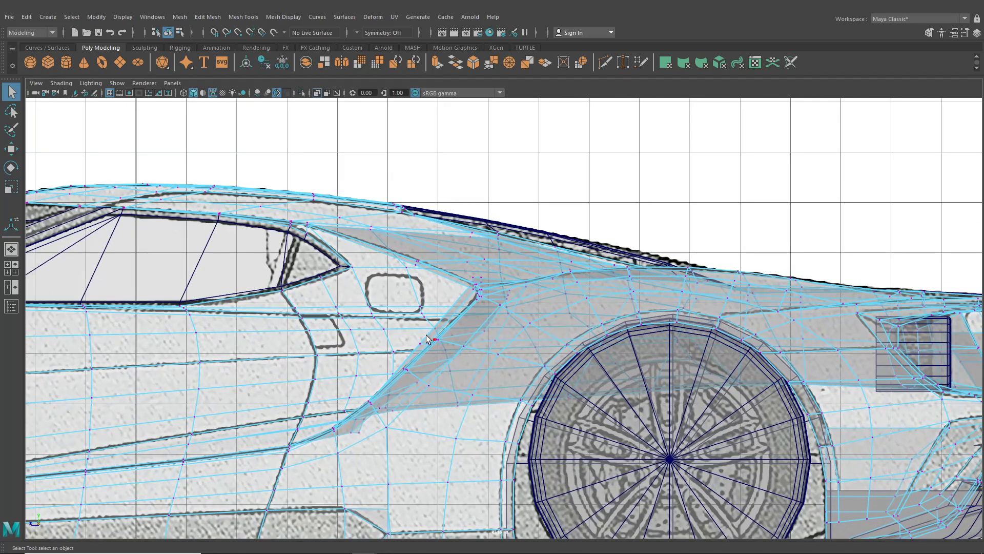
# Step: Move the selected vertices on the side intake's front edge to reshape it, working in the full-size perspective view
pyautogui.click(11, 249)
pyautogui.keyDown('alt'); pyautogui.moveTo(379, 273); pyautogui.dragTo(411, 306); pyautogui.keyUp('alt')
pyautogui.keyDown('alt'); pyautogui.moveTo(410, 306); pyautogui.dragTo(582, 315, button='middle'); pyautogui.keyUp('alt')
pyautogui.scroll(2, 582, 315)
pyautogui.keyDown('alt'); pyautogui.moveTo(583, 315); pyautogui.dragTo(463, 319); pyautogui.keyUp('alt')
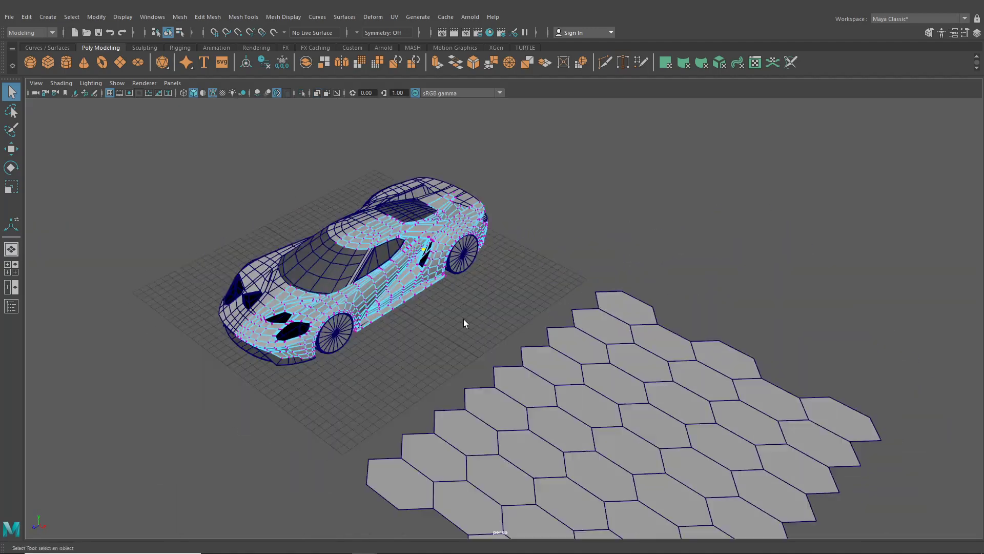
pyautogui.keyDown('alt'); pyautogui.moveTo(464, 319); pyautogui.dragTo(549, 405, button='middle'); pyautogui.keyUp('alt')
pyautogui.scroll(6, 549, 405)
pyautogui.keyDown('alt'); pyautogui.moveTo(549, 404); pyautogui.dragTo(460, 352); pyautogui.keyUp('alt')
pyautogui.press('w')
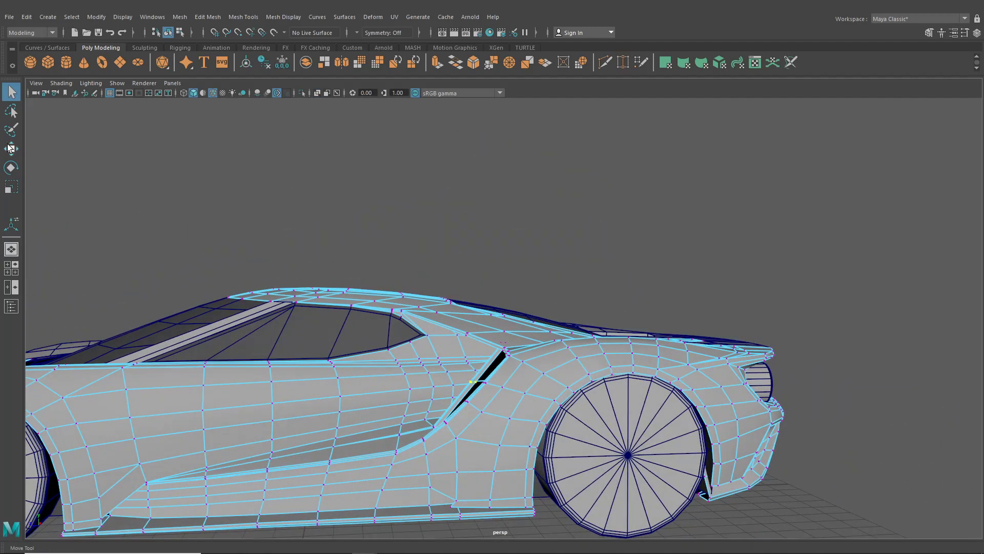
pyautogui.scroll(6, 400, 333)
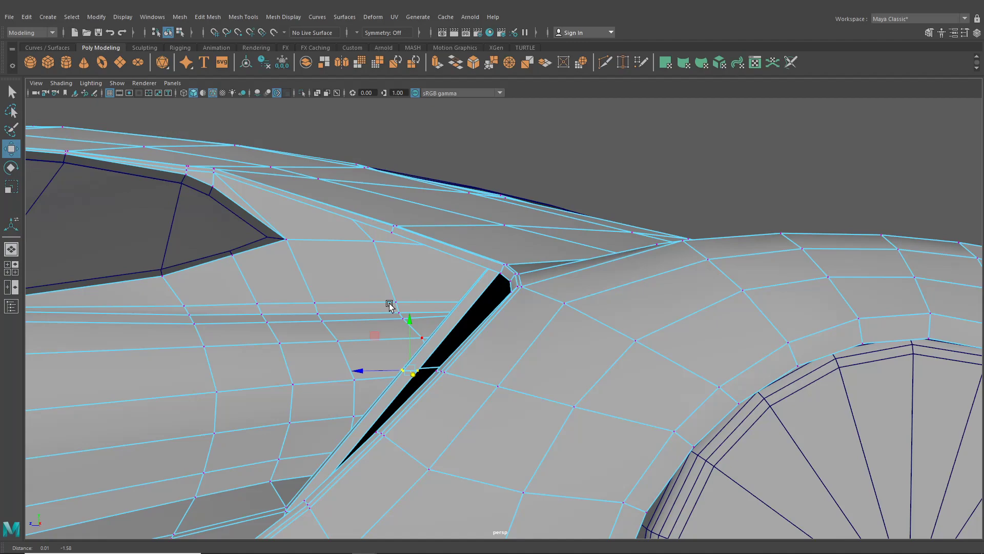
pyautogui.keyDown('alt'); pyautogui.moveTo(390, 304); pyautogui.dragTo(383, 264, button='middle'); pyautogui.keyUp('alt')
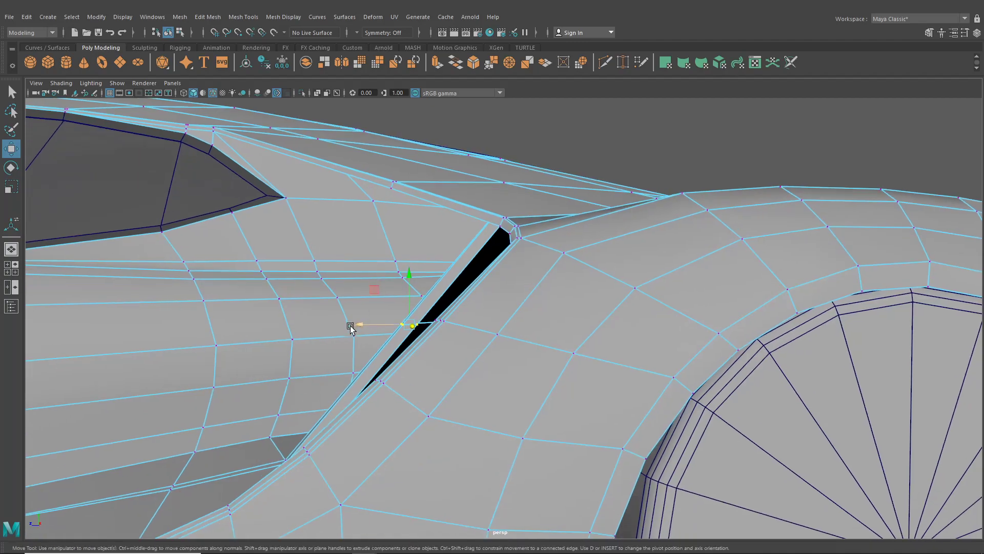
pyautogui.moveTo(353, 325); pyautogui.dragTo(511, 362)
pyautogui.moveTo(460, 405); pyautogui.dragTo(444, 385)
pyautogui.keyDown('alt'); pyautogui.moveTo(444, 385); pyautogui.dragTo(428, 369); pyautogui.keyUp('alt')
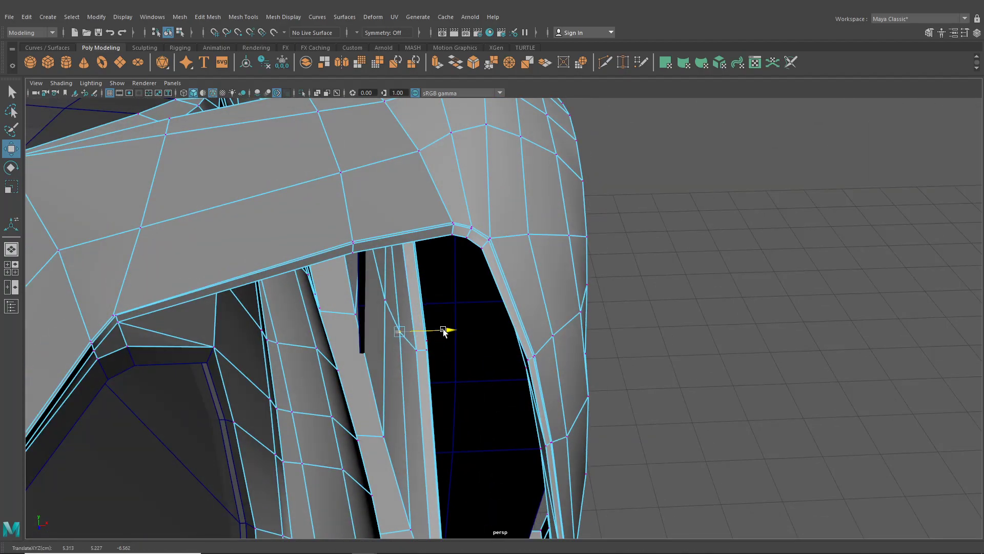
pyautogui.keyDown('alt'); pyautogui.moveTo(441, 330); pyautogui.dragTo(401, 285); pyautogui.keyUp('alt')
# Step: Reposition the vertices at the upper end of the side intake's front edge and show all four views
pyautogui.moveTo(404, 208); pyautogui.dragTo(451, 246)
pyautogui.keyDown('alt'); pyautogui.moveTo(446, 249); pyautogui.dragTo(439, 299); pyautogui.keyUp('alt')
pyautogui.keyDown('alt'); pyautogui.moveTo(382, 250); pyautogui.dragTo(18, 279); pyautogui.keyUp('alt')
pyautogui.click(15, 272)
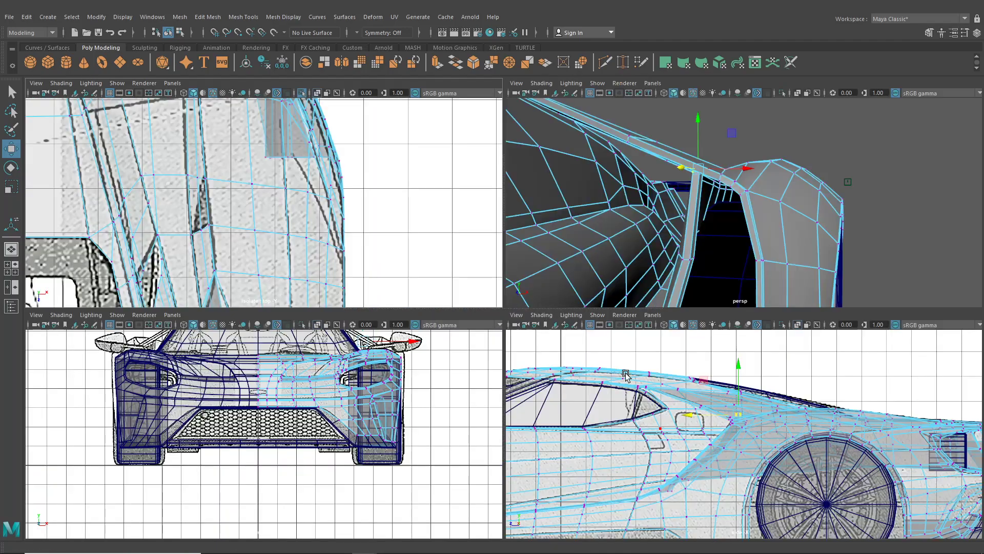
# Step: Shift the selected vertices at the side intake's upper tip rearward in the enlarged side view and adjust them in the perspective view
pyautogui.press('space')
pyautogui.scroll(6, 475, 316)
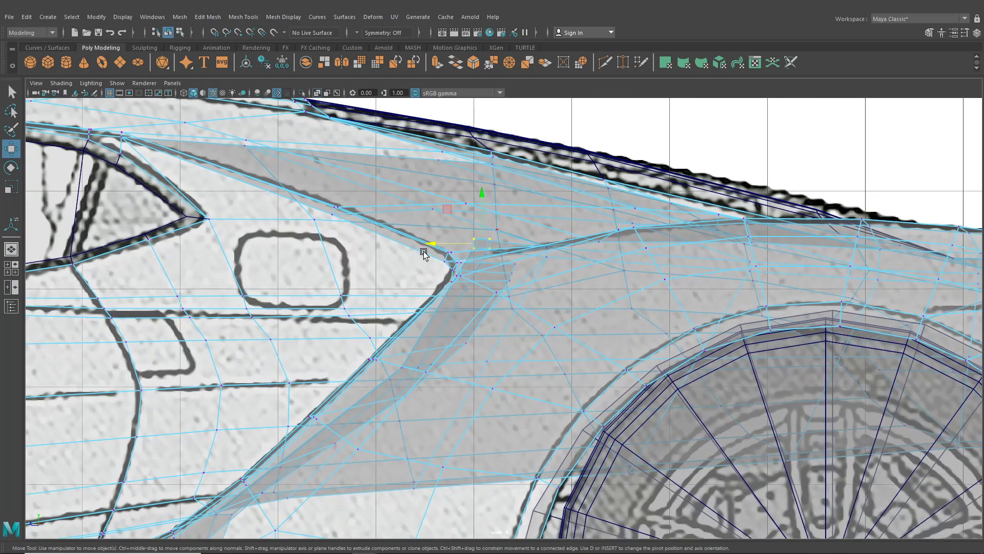
pyautogui.moveTo(439, 244); pyautogui.dragTo(451, 244)
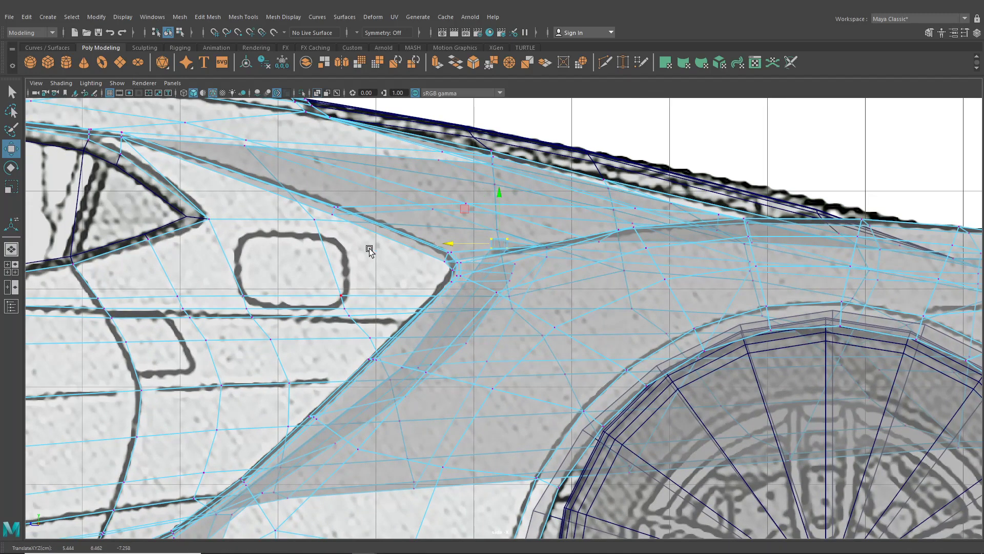
pyautogui.click(11, 249)
pyautogui.keyDown('alt'); pyautogui.moveTo(549, 287); pyautogui.dragTo(540, 268); pyautogui.keyUp('alt')
pyautogui.moveTo(423, 230); pyautogui.dragTo(499, 232)
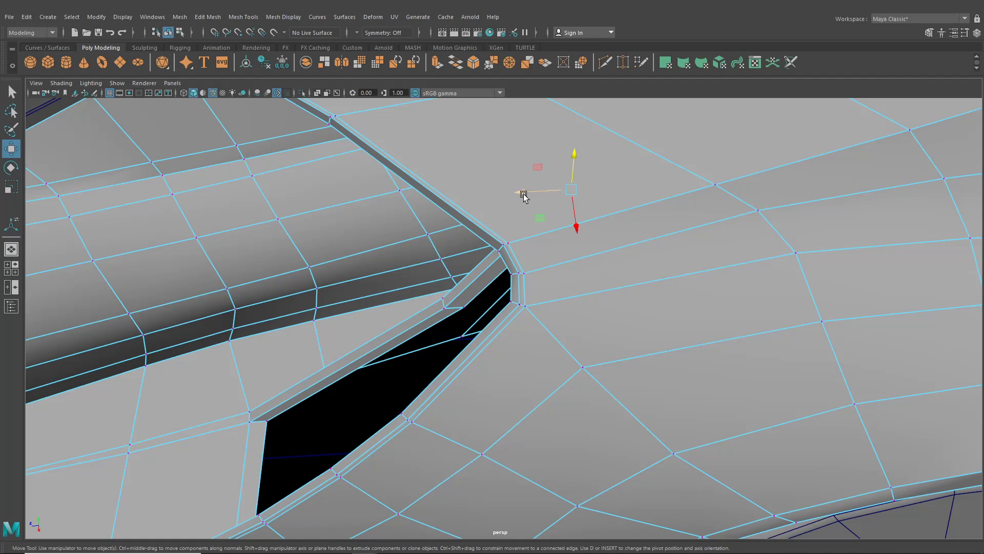
pyautogui.moveTo(524, 194); pyautogui.dragTo(506, 195)
# Step: Show all four views and move the selected upper intake vertices slightly forward in the side view
pyautogui.click(11, 268)
pyautogui.scroll(4, 720, 400)
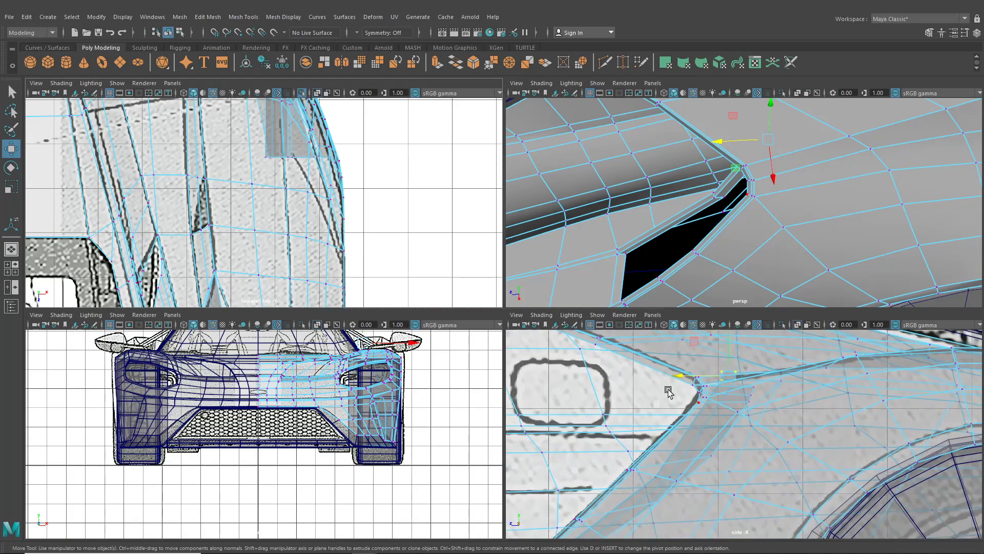
pyautogui.scroll(3, 668, 390)
pyautogui.moveTo(673, 351)
pyautogui.mouseDown()
pyautogui.moveTo(657, 346)
pyautogui.moveTo(664, 350)
pyautogui.mouseUp()
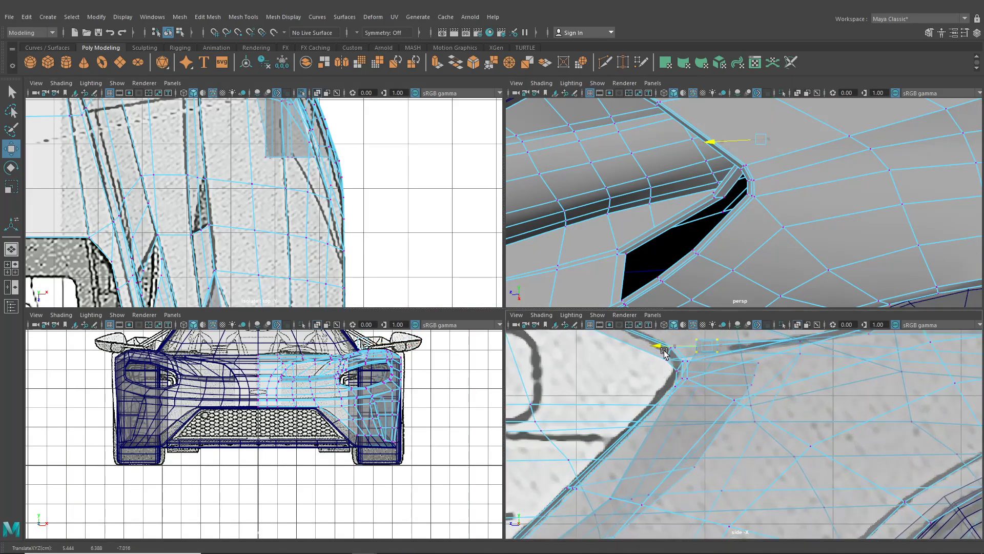
# Step: Move the inner vertices farther down the side intake forward in the side view and select vertices near its upper corner
pyautogui.keyDown('alt'); pyautogui.moveTo(677, 438); pyautogui.dragTo(695, 387, button='middle'); pyautogui.keyUp('alt')
pyautogui.keyDown('alt'); pyautogui.moveTo(677, 286); pyautogui.dragTo(717, 207); pyautogui.keyUp('alt')
pyautogui.keyDown('alt'); pyautogui.moveTo(718, 207); pyautogui.dragTo(753, 220); pyautogui.keyUp('alt')
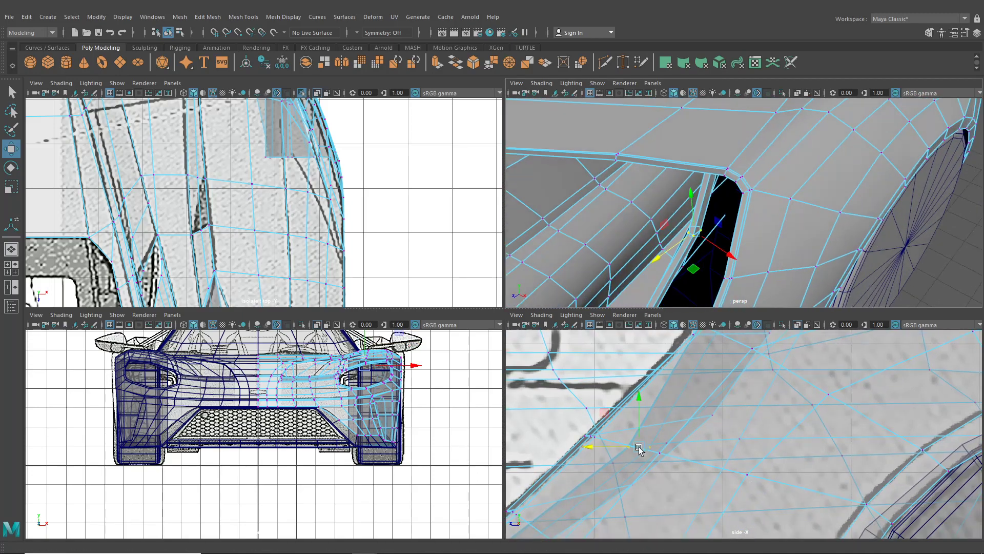
pyautogui.moveTo(639, 450); pyautogui.dragTo(571, 448)
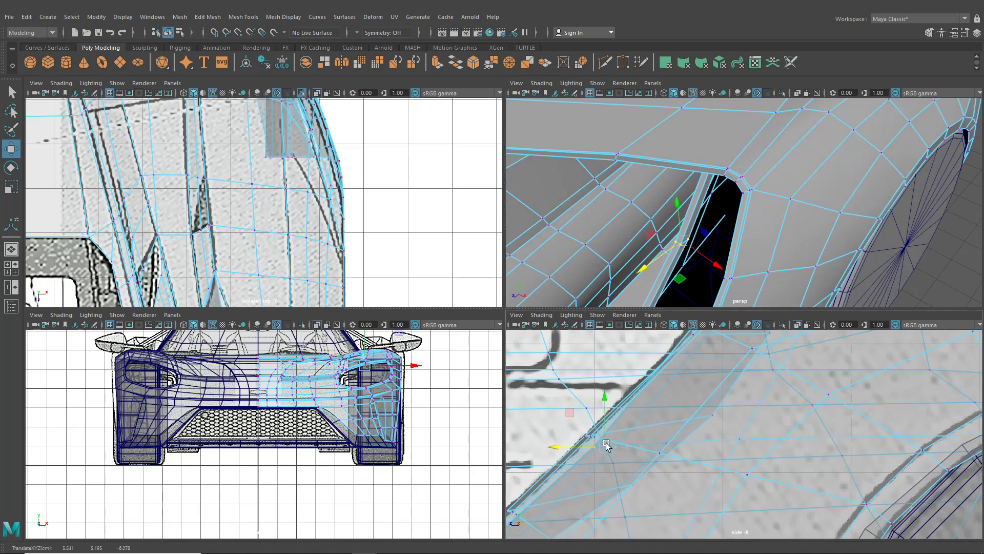
pyautogui.keyDown('alt'); pyautogui.moveTo(606, 445); pyautogui.dragTo(609, 503, button='middle'); pyautogui.keyUp('alt')
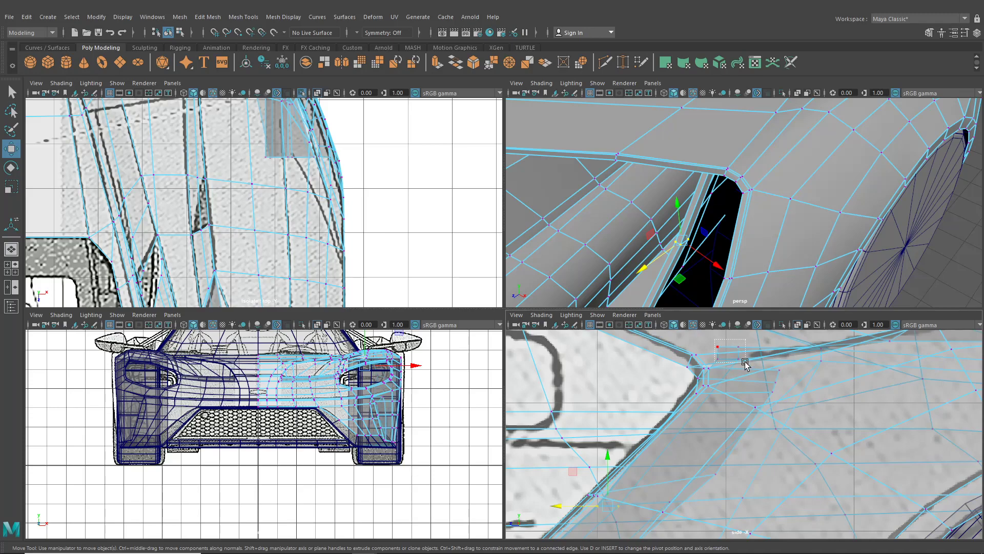
pyautogui.moveTo(745, 362); pyautogui.dragTo(709, 360)
pyautogui.keyDown('alt'); pyautogui.moveTo(687, 166); pyautogui.dragTo(708, 249); pyautogui.keyUp('alt')
pyautogui.click(682, 246)
pyautogui.scroll(-5, 801, 249)
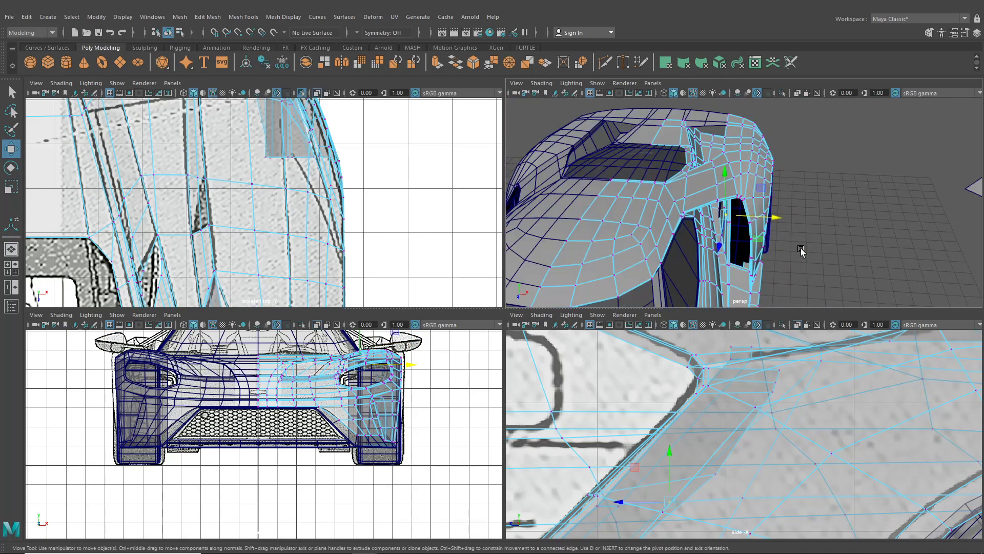
# Step: Select the honeycomb panel in the enlarged perspective view and move it in front of the car
pyautogui.press('space')
pyautogui.scroll(-7, 780, 264)
pyautogui.keyDown('alt'); pyautogui.moveTo(719, 397); pyautogui.dragTo(633, 300, button='middle'); pyautogui.keyUp('alt')
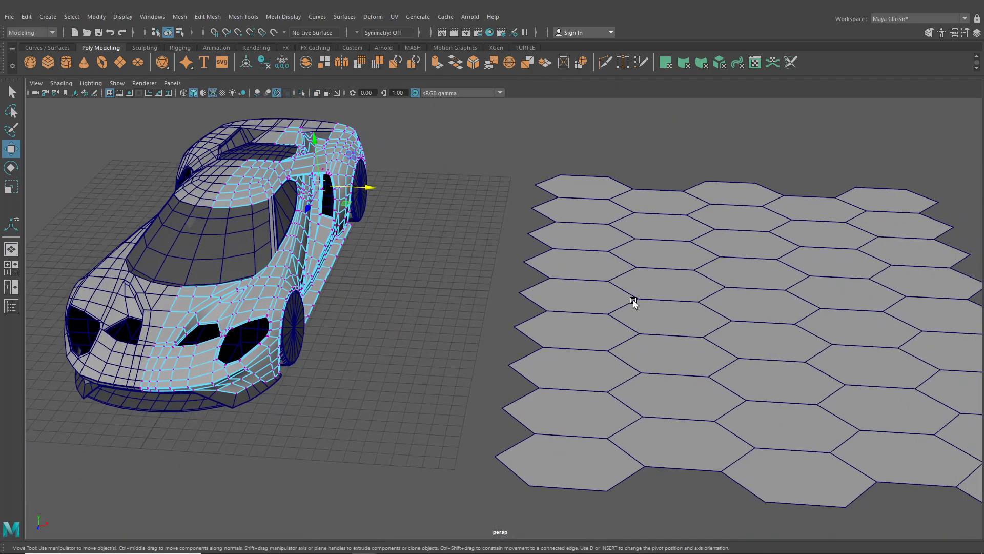
pyautogui.scroll(-5, 629, 305)
pyautogui.click(624, 311)
pyautogui.keyDown('alt'); pyautogui.moveTo(625, 312); pyautogui.dragTo(387, 247); pyautogui.keyUp('alt')
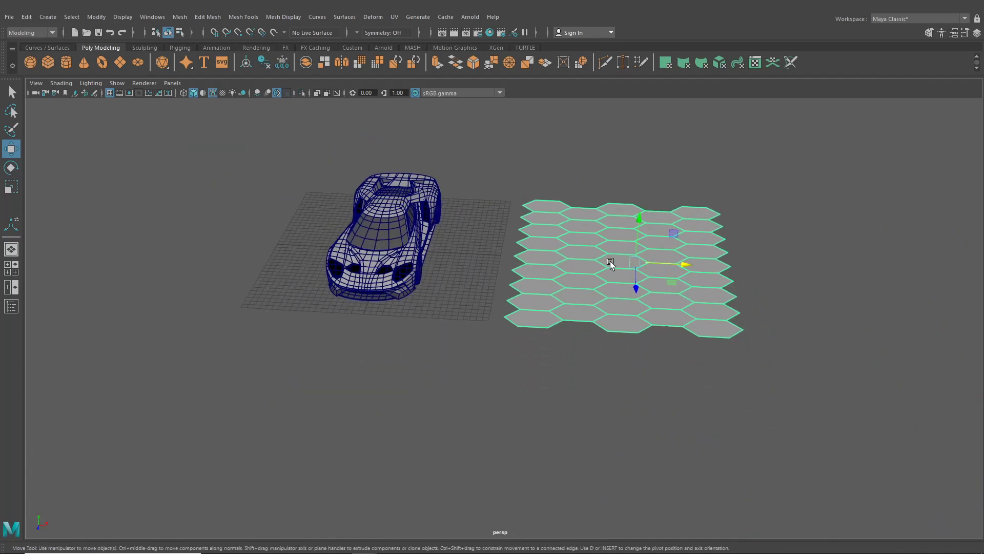
pyautogui.moveTo(610, 260); pyautogui.dragTo(353, 374)
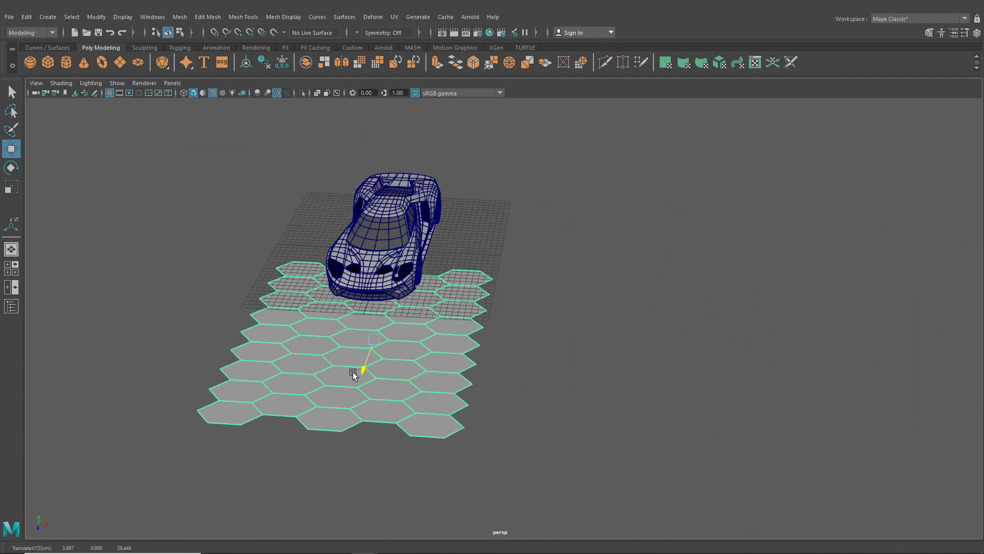
# Step: Show the channel values and stand the honeycomb panel upright with Rotate X set to 90
pyautogui.click(977, 33)
pyautogui.press('e')
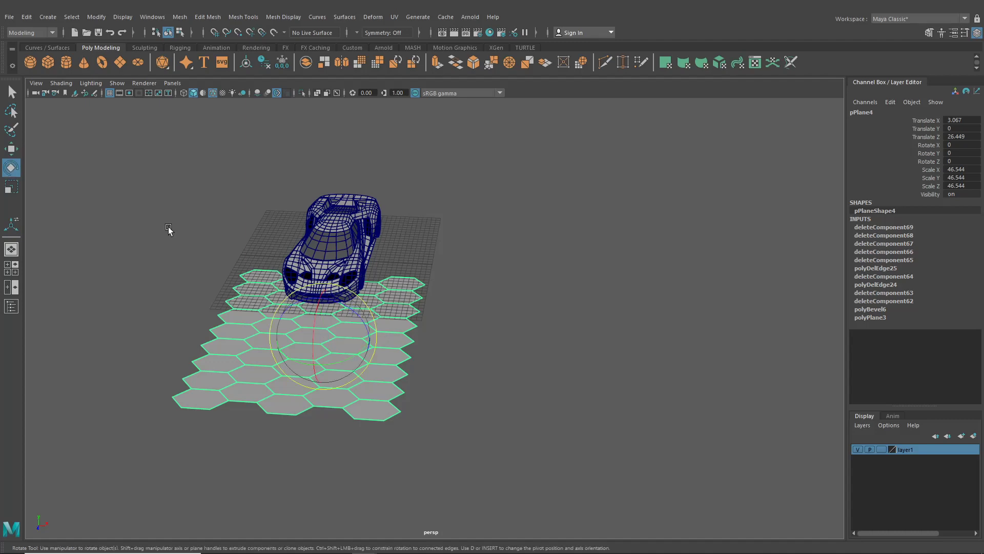
pyautogui.moveTo(314, 314); pyautogui.dragTo(406, 286)
pyautogui.click(958, 145)
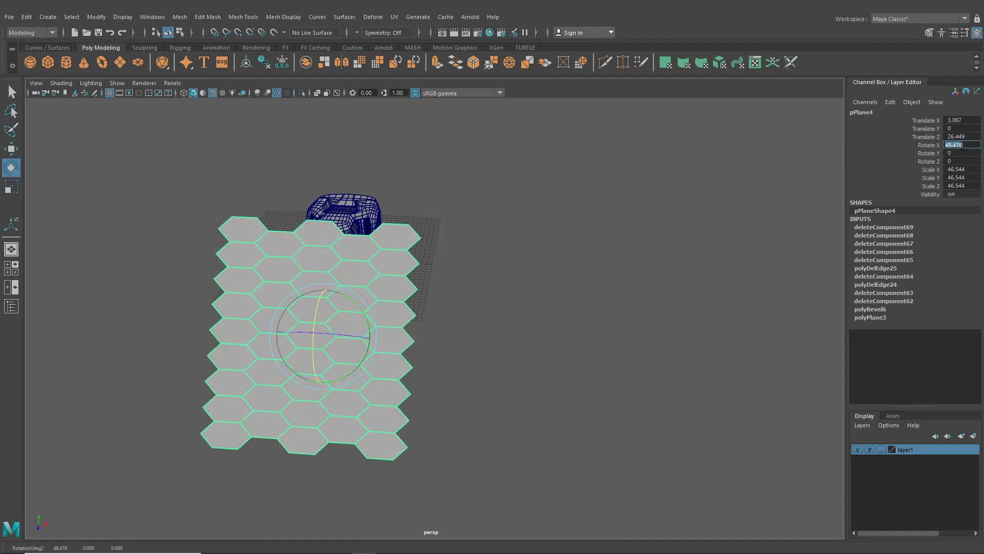
pyautogui.press('Return')
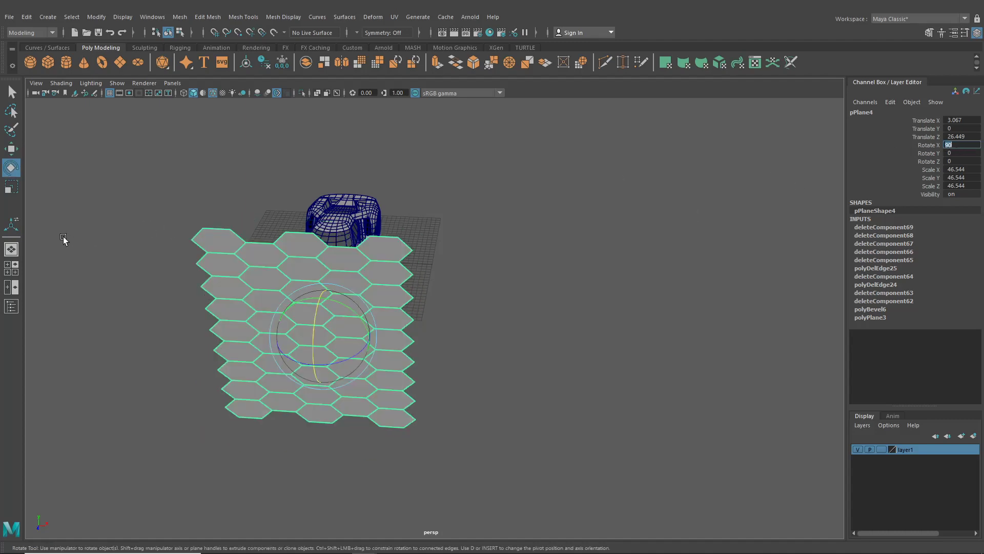
# Step: Enlarge the front view and move the honeycomb panel to Translate X 1.588 and Translate Y 1.635
pyautogui.click(16, 269)
pyautogui.press('space')
pyautogui.press('w')
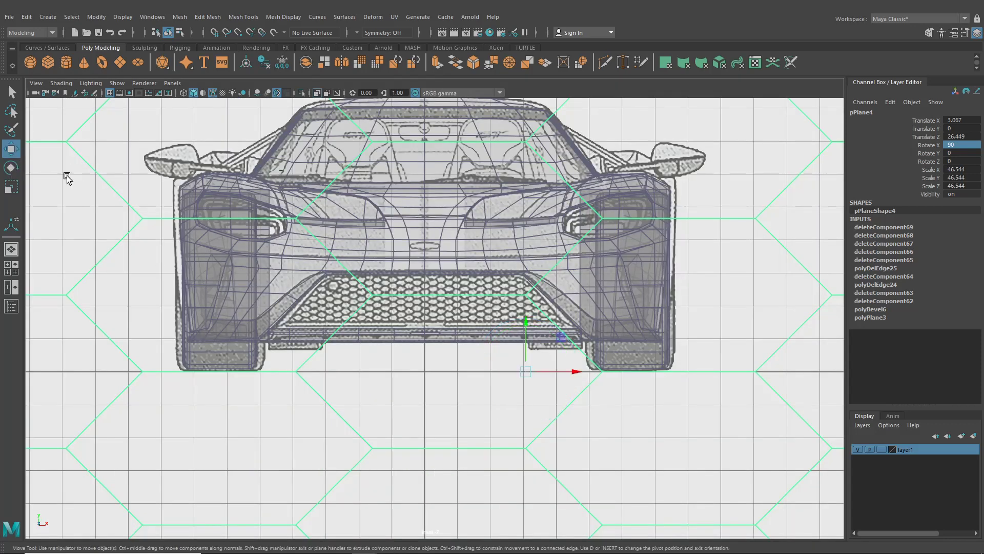
pyautogui.moveTo(525, 371); pyautogui.dragTo(484, 326)
# Step: Center the honeycomb panel's pivot and scale the panel down uniformly to about 7.575
pyautogui.click(97, 17)
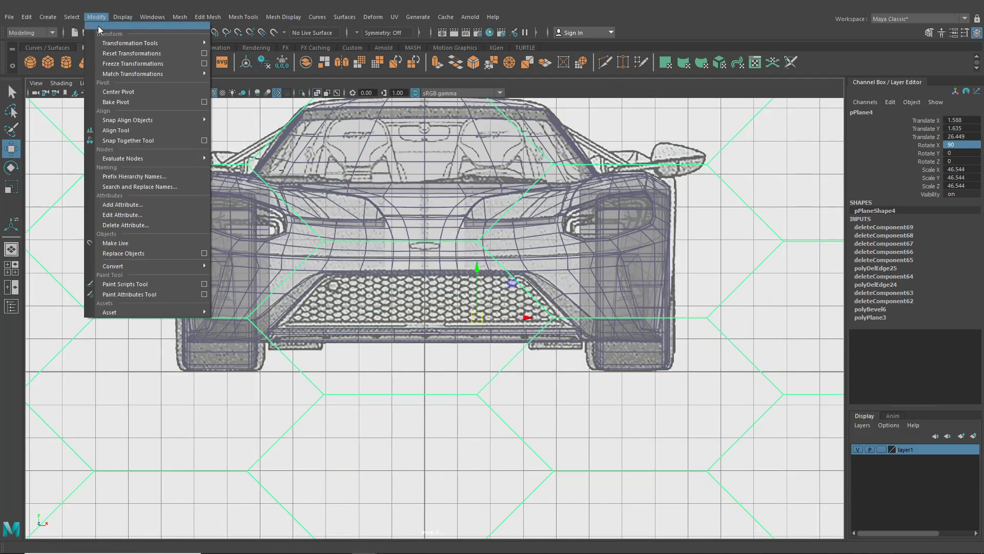
pyautogui.click(113, 102)
pyautogui.click(12, 187)
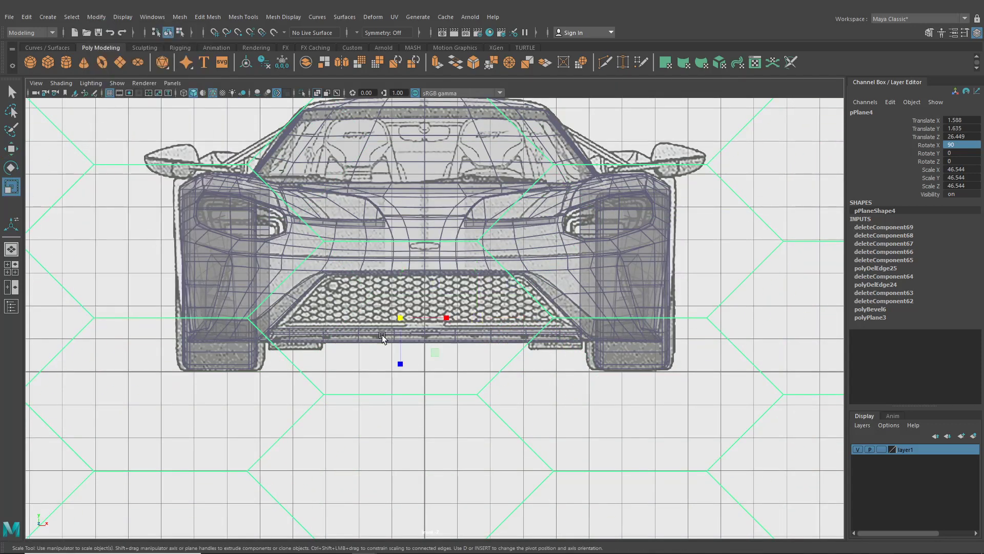
pyautogui.moveTo(407, 317); pyautogui.dragTo(231, 303)
pyautogui.keyDown('alt'); pyautogui.moveTo(348, 328); pyautogui.dragTo(369, 340, button='middle'); pyautogui.keyUp('alt')
pyautogui.scroll(2, 442, 312)
pyautogui.scroll(-2, 435, 326)
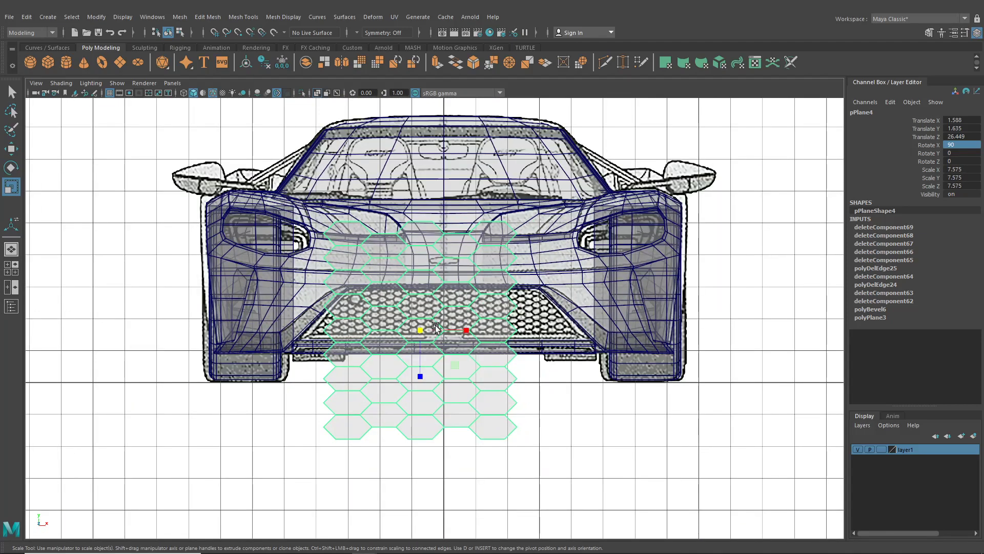
# Step: Turn off the see-through display in the front view and delete the honeycomb panel's rightmost column of hexagons
pyautogui.click(11, 149)
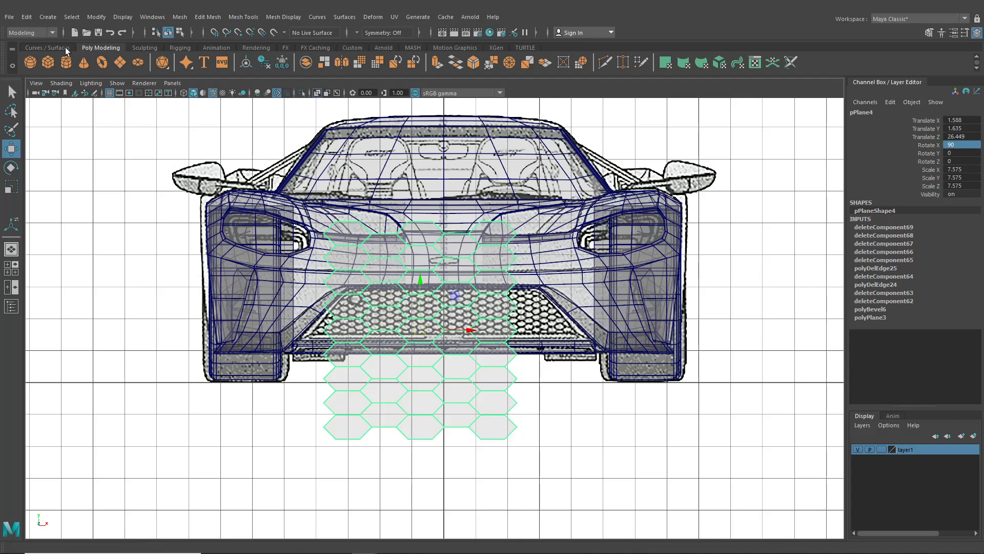
pyautogui.click(61, 84)
pyautogui.click(67, 186)
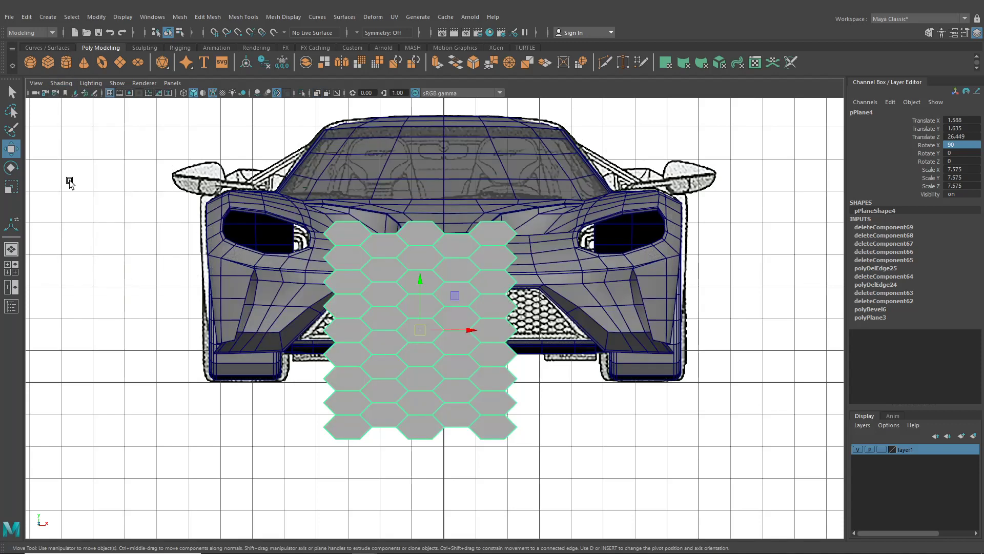
pyautogui.scroll(3, 328, 271)
pyautogui.keyDown('shift'); pyautogui.click(445, 283); pyautogui.keyUp('shift')
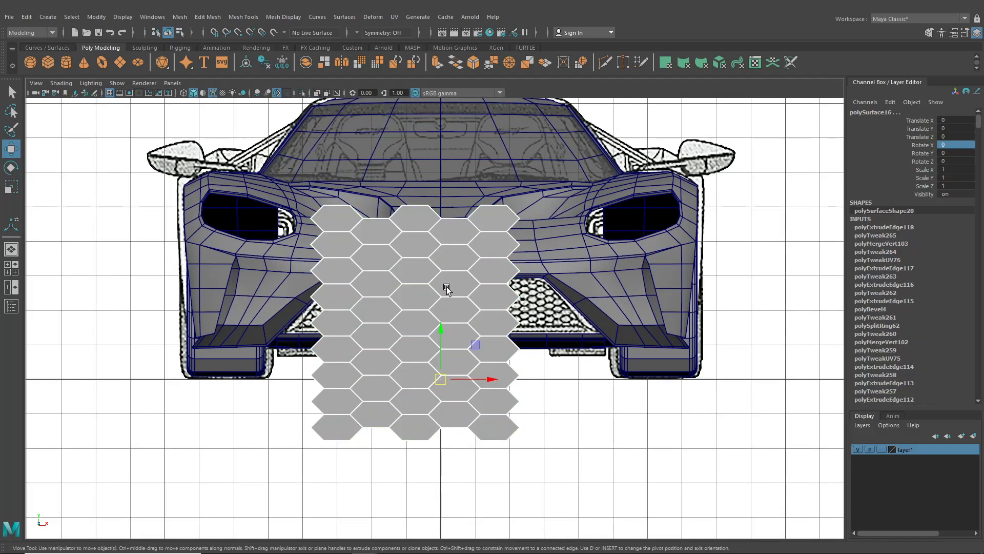
pyautogui.hotkey('ctrl', 'z')
pyautogui.moveTo(438, 301); pyautogui.dragTo(441, 292, button='right')
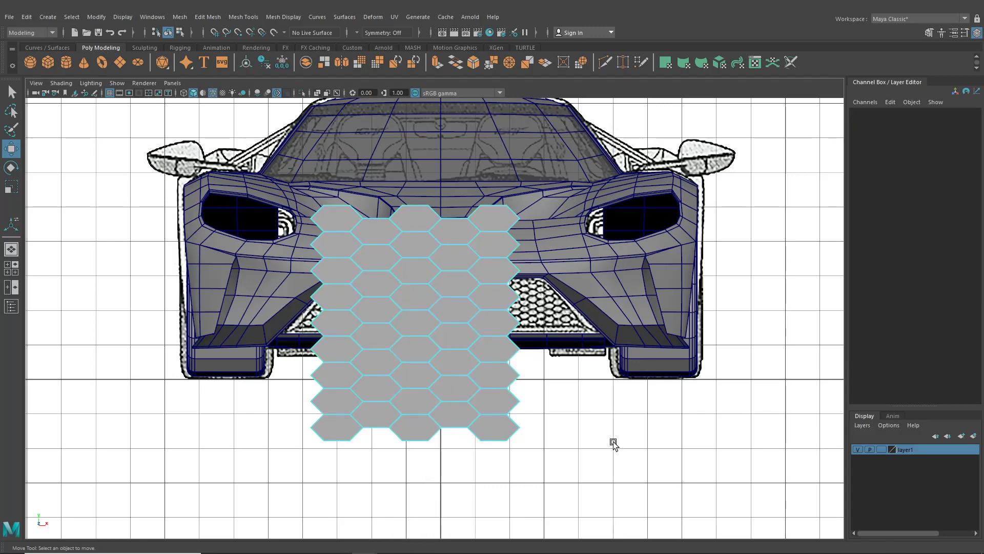
pyautogui.moveTo(614, 442); pyautogui.dragTo(501, 179)
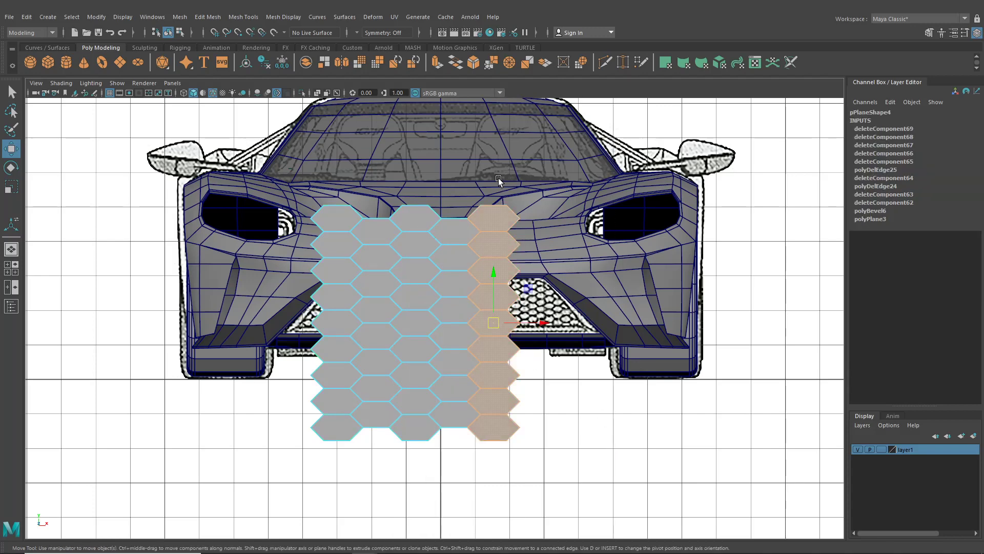
pyautogui.press('Delete')
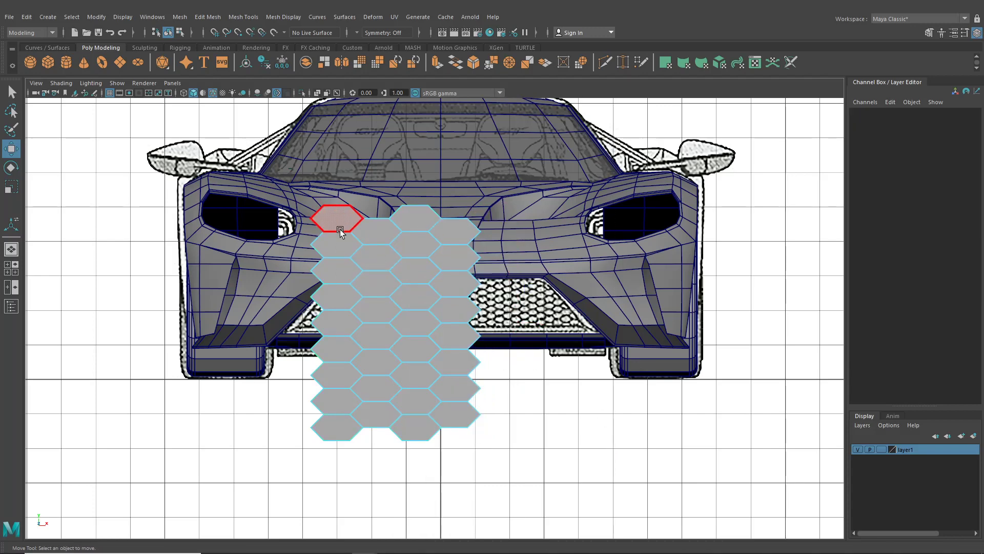
# Step: Return to object mode and scale the honeycomb panel down uniformly to about 2.366
pyautogui.click(159, 33)
pyautogui.keyDown('alt'); pyautogui.moveTo(202, 250); pyautogui.dragTo(203, 196, button='middle'); pyautogui.keyUp('alt')
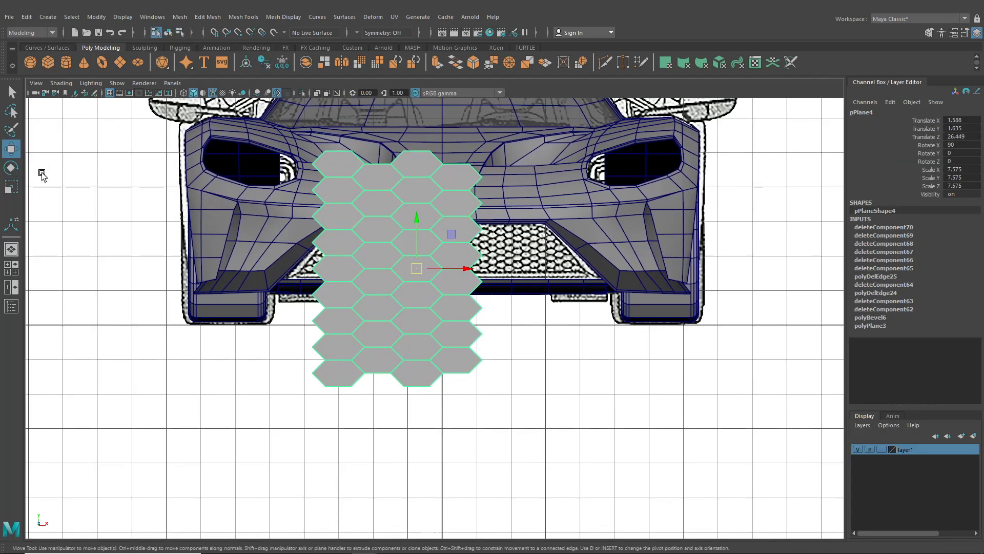
pyautogui.keyDown('alt'); pyautogui.moveTo(302, 256); pyautogui.dragTo(304, 261, button='middle'); pyautogui.keyUp('alt')
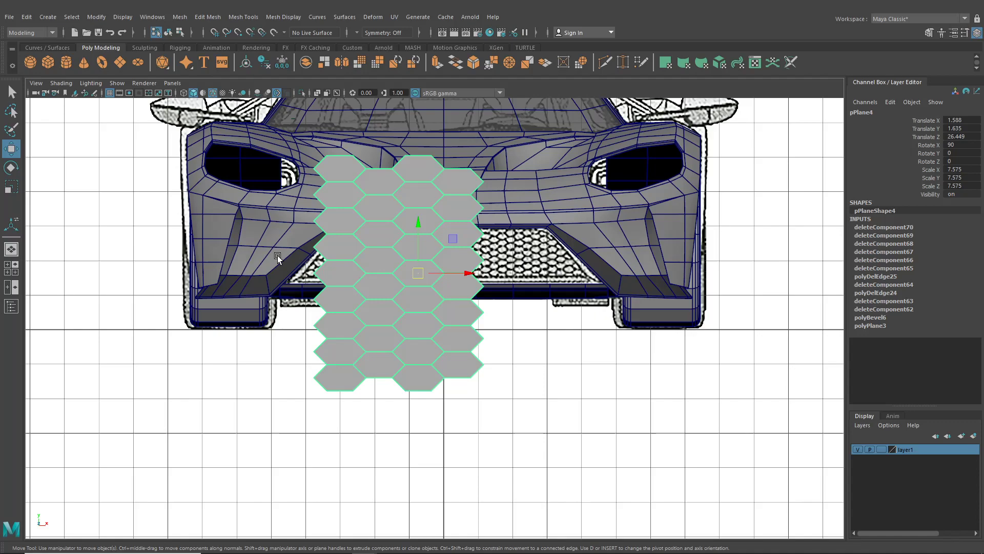
pyautogui.click(11, 187)
pyautogui.moveTo(419, 275); pyautogui.dragTo(312, 245)
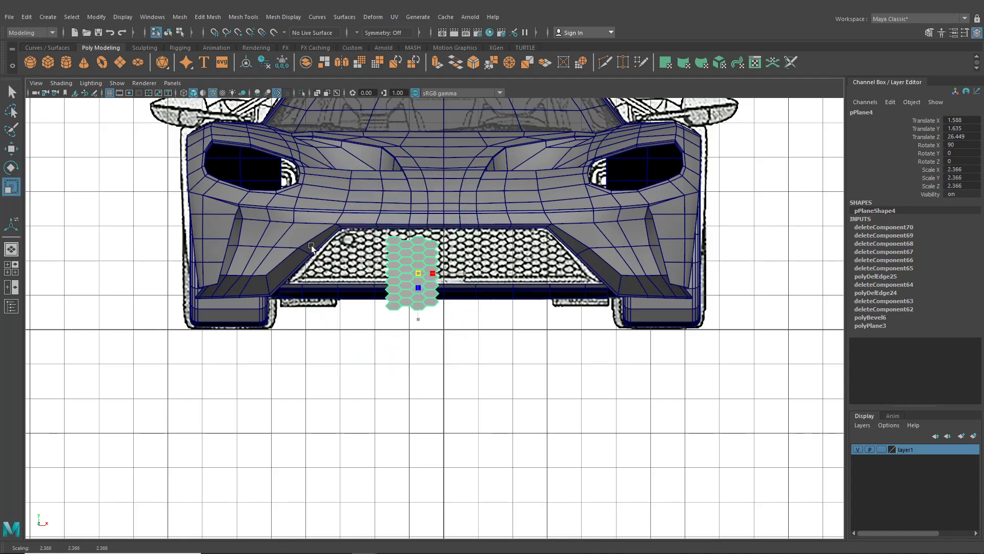
# Step: Scale the honeycomb panel down to about 1.643 over the front grille and turn the see-through display back on
pyautogui.keyDown('alt'); pyautogui.moveTo(365, 241); pyautogui.dragTo(361, 279, button='middle'); pyautogui.keyUp('alt')
pyautogui.keyDown('alt'); pyautogui.moveTo(361, 279); pyautogui.dragTo(383, 300, button='right'); pyautogui.keyUp('alt')
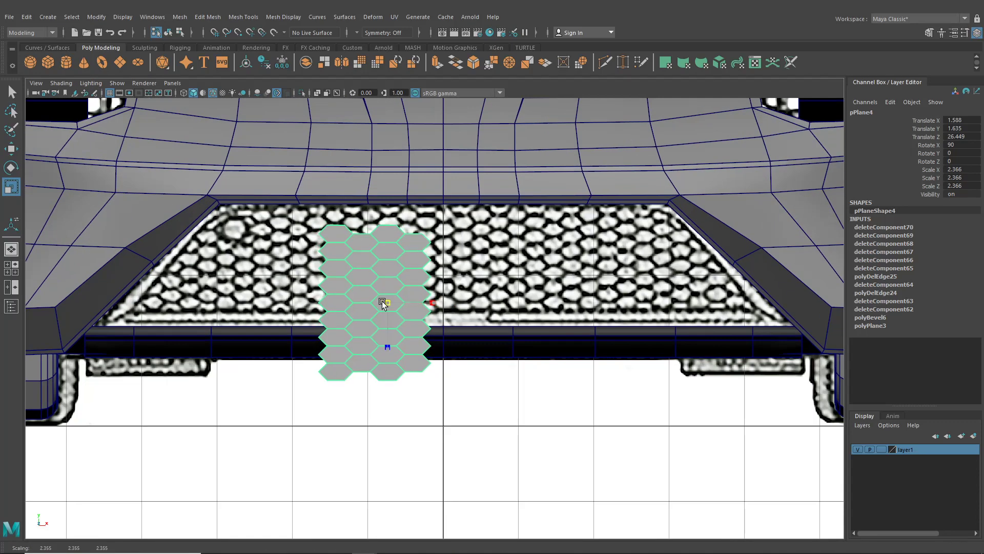
pyautogui.moveTo(383, 300); pyautogui.dragTo(354, 296)
pyautogui.click(61, 83)
pyautogui.click(76, 188)
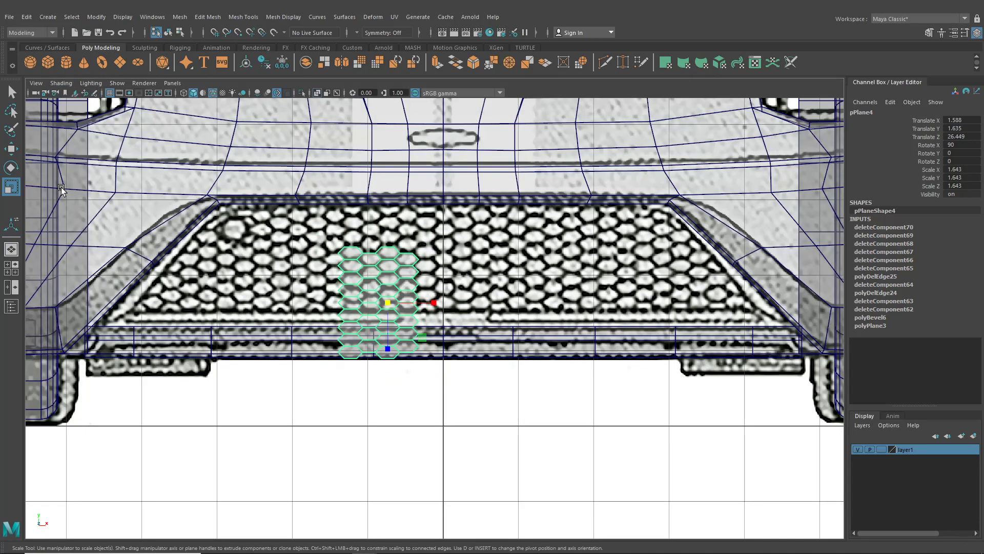
# Step: Move the honeycomb panel onto the grille's center, to Translate X 2.343 and Translate Y 2.159
pyautogui.press('w')
pyautogui.scroll(2, 255, 265)
pyautogui.scroll(1, 256, 266)
pyautogui.moveTo(362, 294); pyautogui.dragTo(446, 235)
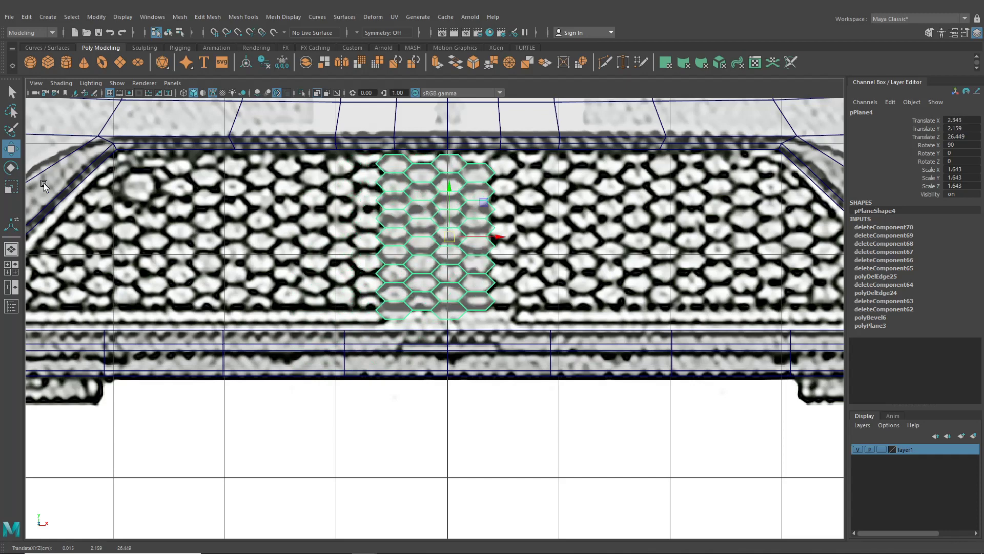
# Step: Scale the honeycomb panel uniformly to about 1.627 and stretch its height to Scale Z 1.754
pyautogui.click(11, 186)
pyautogui.moveTo(450, 238); pyautogui.dragTo(449, 239)
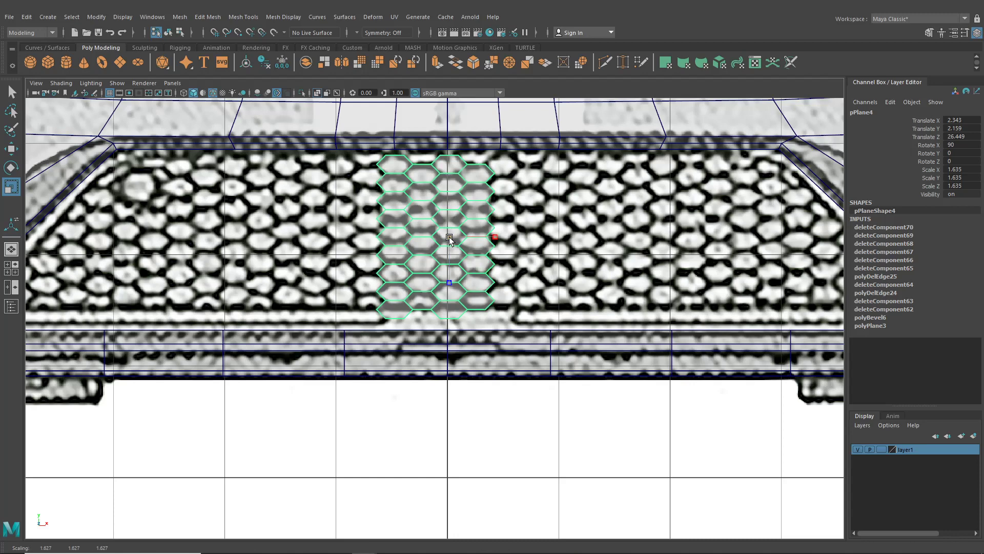
pyautogui.moveTo(448, 281); pyautogui.dragTo(450, 285)
# Step: Raise the honeycomb panel to Translate Y 2.205 so its hexagons line up with the blueprint grille
pyautogui.press('w')
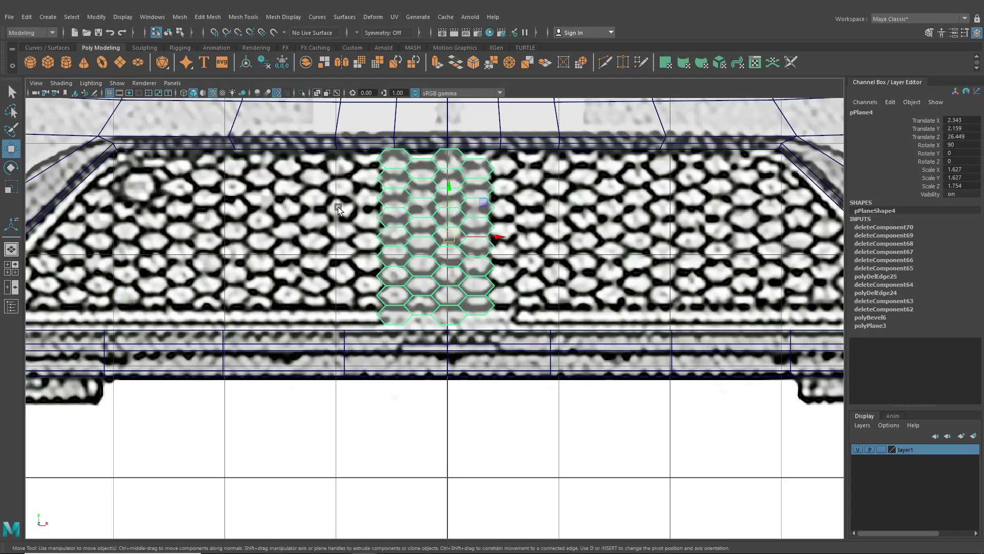
pyautogui.moveTo(446, 210); pyautogui.dragTo(451, 202)
pyautogui.scroll(2, 471, 246)
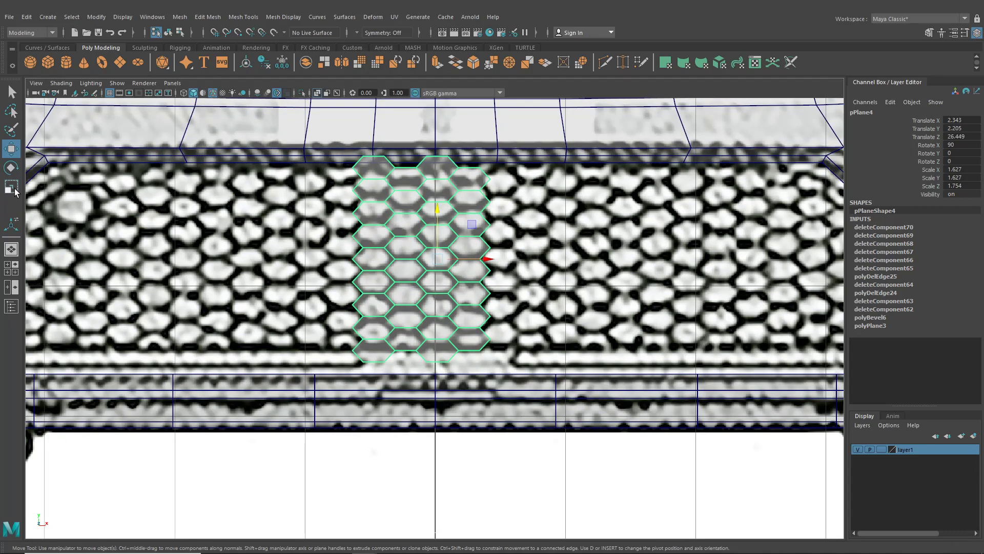
# Step: Stretch the honeycomb panel's height to Scale Z 1.968 to match the blueprint's hexagon rows
pyautogui.click(11, 186)
pyautogui.scroll(1, 417, 238)
pyautogui.moveTo(440, 297); pyautogui.dragTo(442, 306)
pyautogui.click(11, 148)
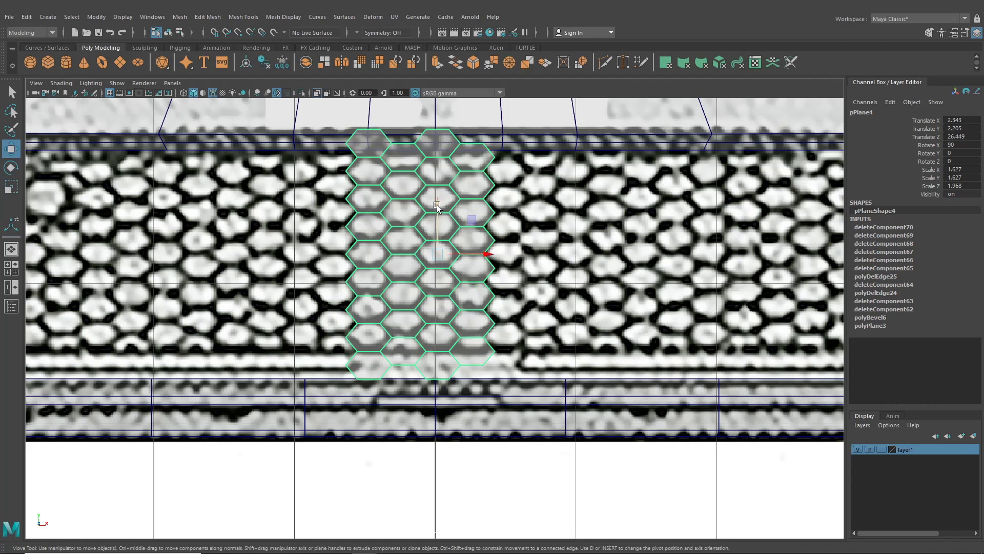
# Step: Raise the honeycomb panel to Translate Y 2.22 over the blueprint grille
pyautogui.moveTo(438, 205); pyautogui.dragTo(438, 202)
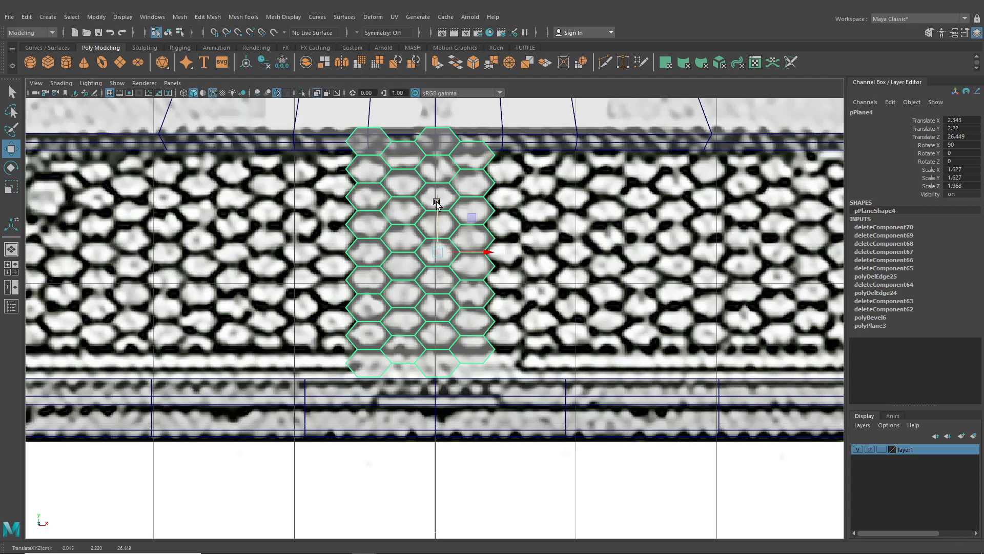
pyautogui.keyDown('alt'); pyautogui.moveTo(479, 249); pyautogui.dragTo(224, 237, button='middle'); pyautogui.keyUp('alt')
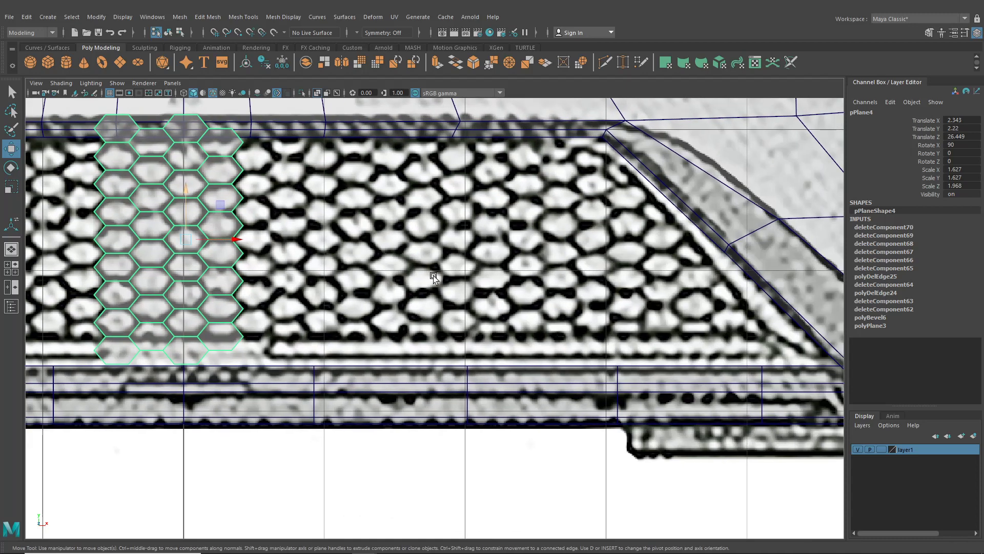
pyautogui.keyDown('alt'); pyautogui.moveTo(432, 276); pyautogui.dragTo(263, 250, button='middle'); pyautogui.keyUp('alt')
# Step: Examine how the honeycomb panel fits the grille opening and front lip, in the front and perspective views
pyautogui.click(573, 364)
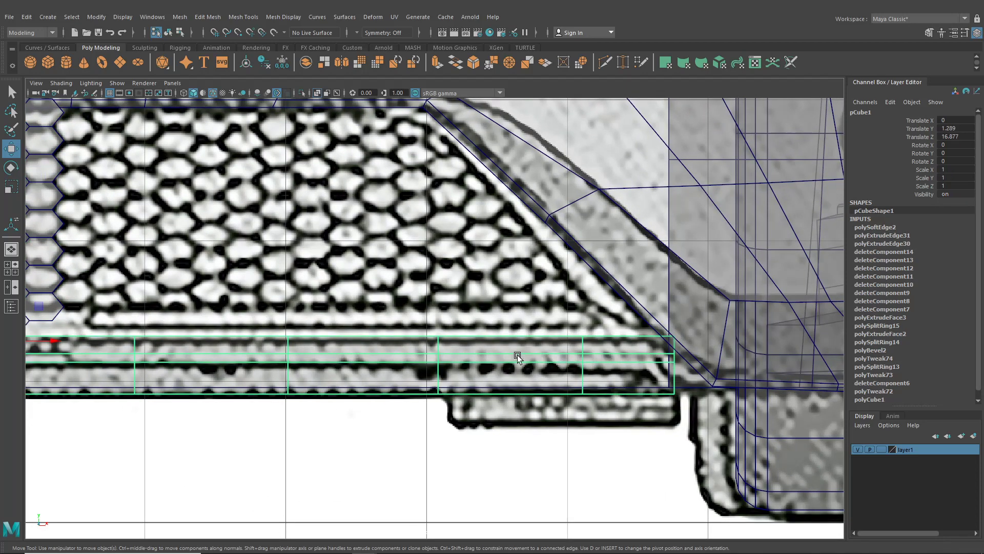
pyautogui.keyDown('alt'); pyautogui.moveTo(517, 355); pyautogui.dragTo(766, 344, button='middle'); pyautogui.keyUp('alt')
pyautogui.keyDown('alt'); pyautogui.moveTo(386, 349); pyautogui.dragTo(493, 346, button='middle'); pyautogui.keyUp('alt')
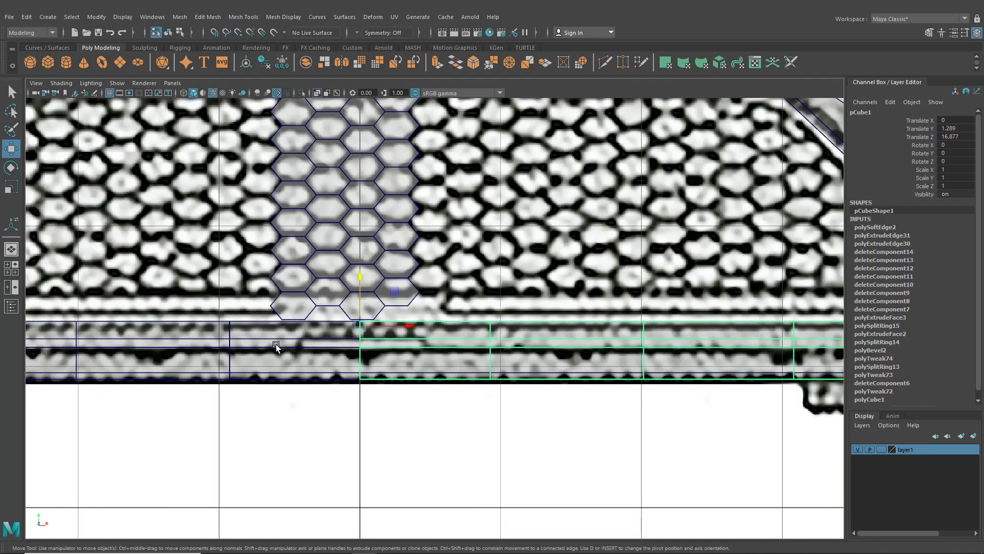
pyautogui.click(11, 252)
pyautogui.scroll(5, 468, 351)
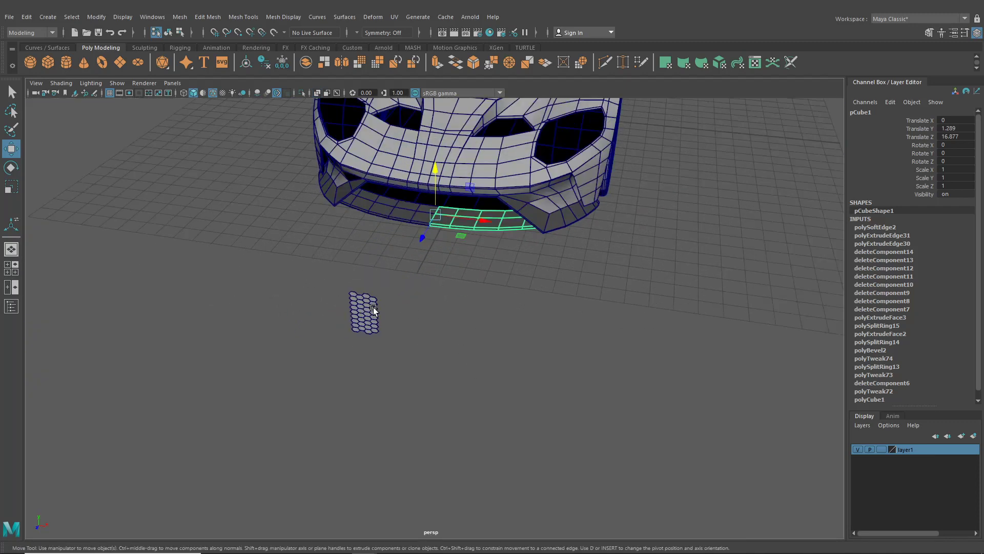
pyautogui.click(373, 306)
pyautogui.click(13, 273)
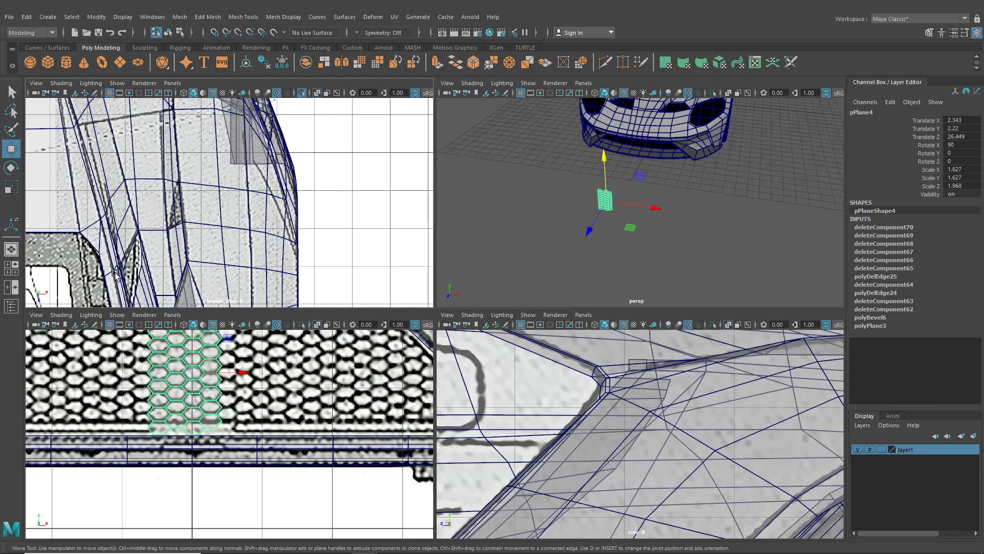
pyautogui.press('space')
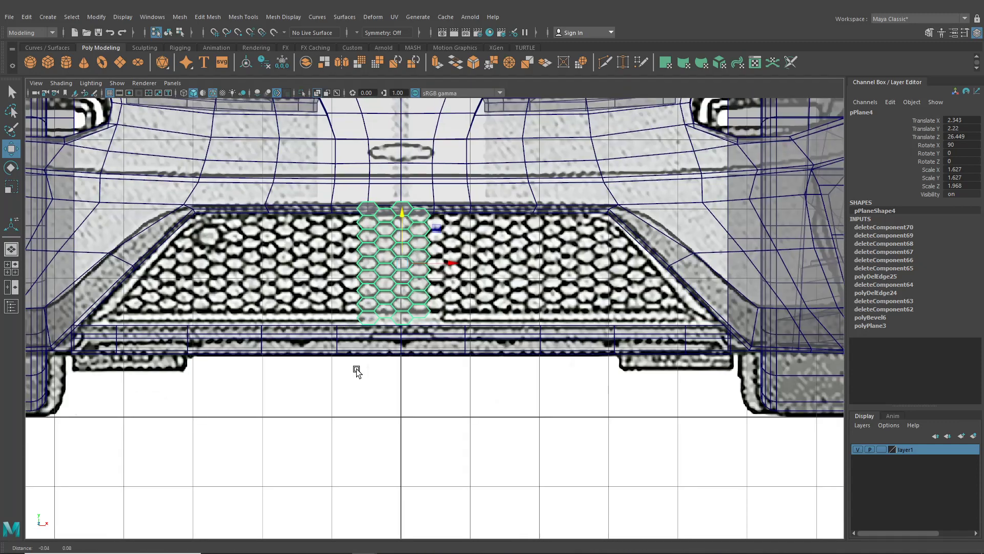
pyautogui.keyDown('alt'); pyautogui.moveTo(356, 369); pyautogui.dragTo(367, 396, button='middle'); pyautogui.keyUp('alt')
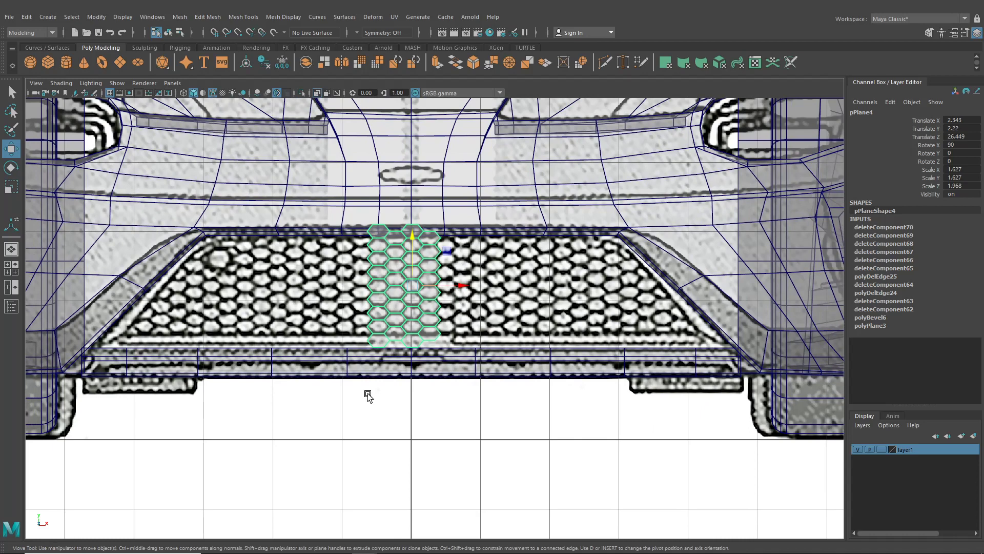
pyautogui.scroll(-5, 367, 396)
pyautogui.scroll(5, 623, 334)
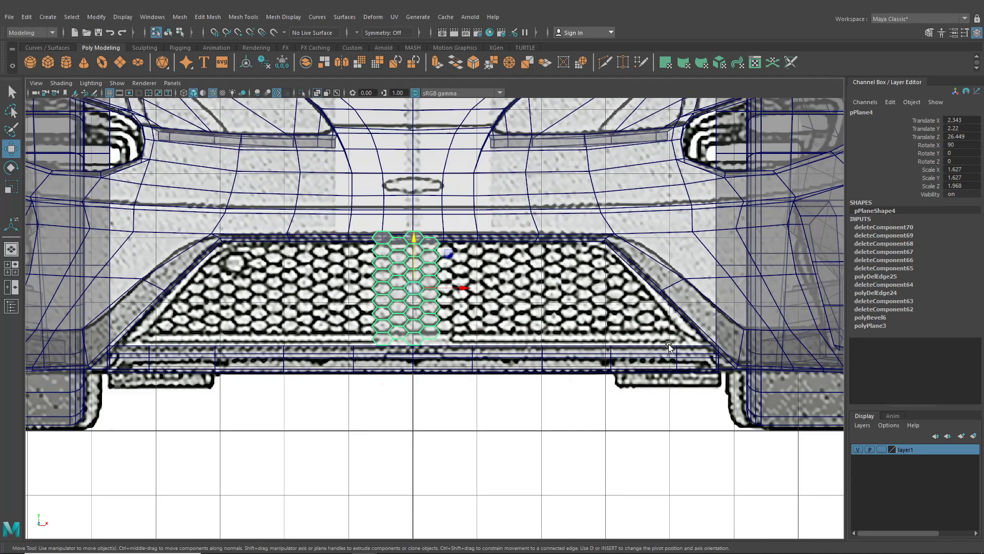
# Step: Duplicate the honeycomb panel and move the spare copy well away from the car, to Translate X -28.216
pyautogui.click(12, 249)
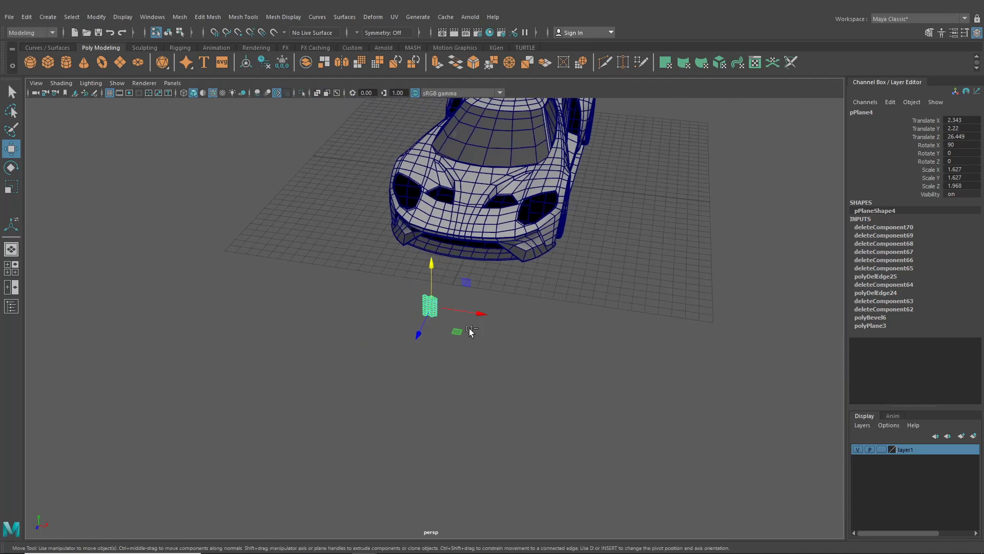
pyautogui.hotkey('ctrl', 'd')
pyautogui.moveTo(479, 313); pyautogui.dragTo(137, 274)
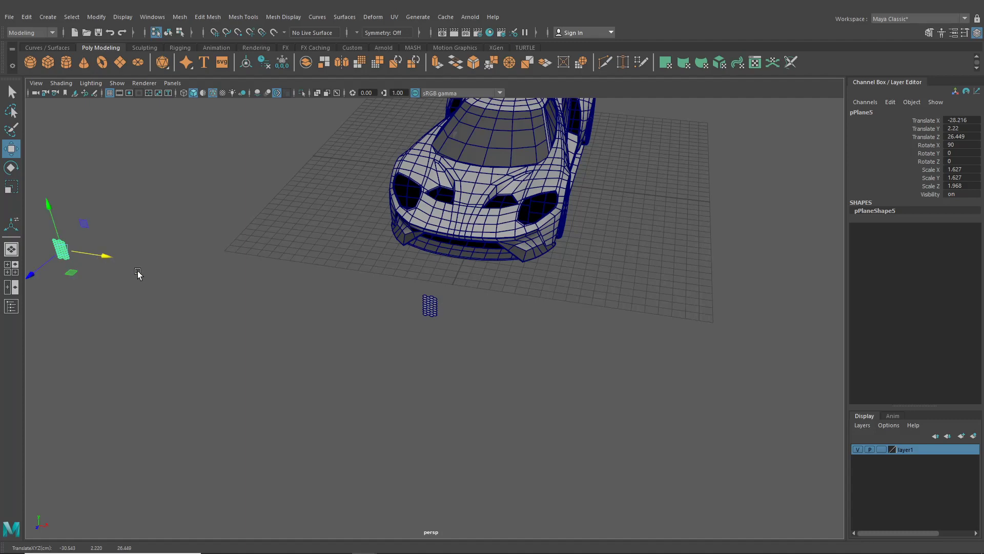
pyautogui.keyDown('alt'); pyautogui.moveTo(402, 309); pyautogui.dragTo(401, 303, button='middle'); pyautogui.keyUp('alt')
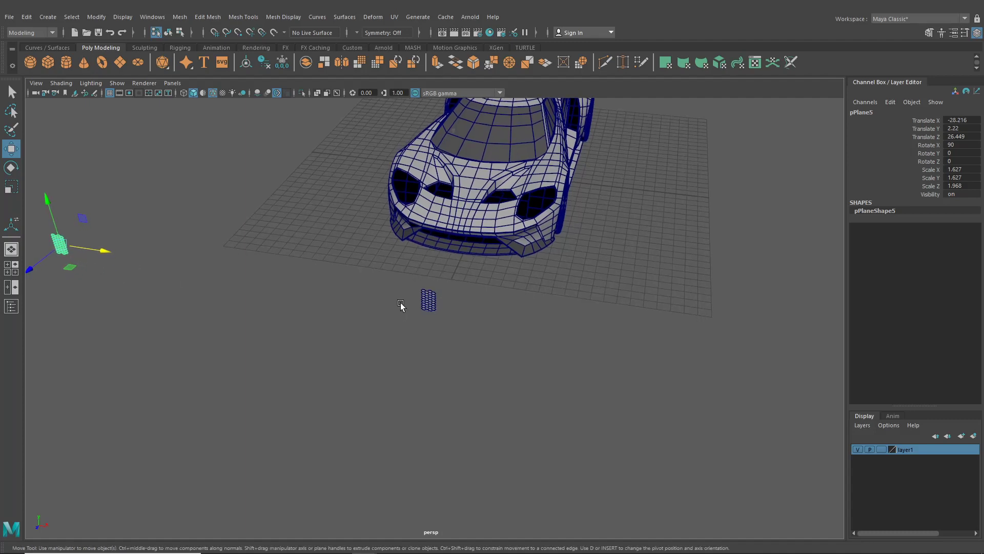
pyautogui.scroll(8, 401, 306)
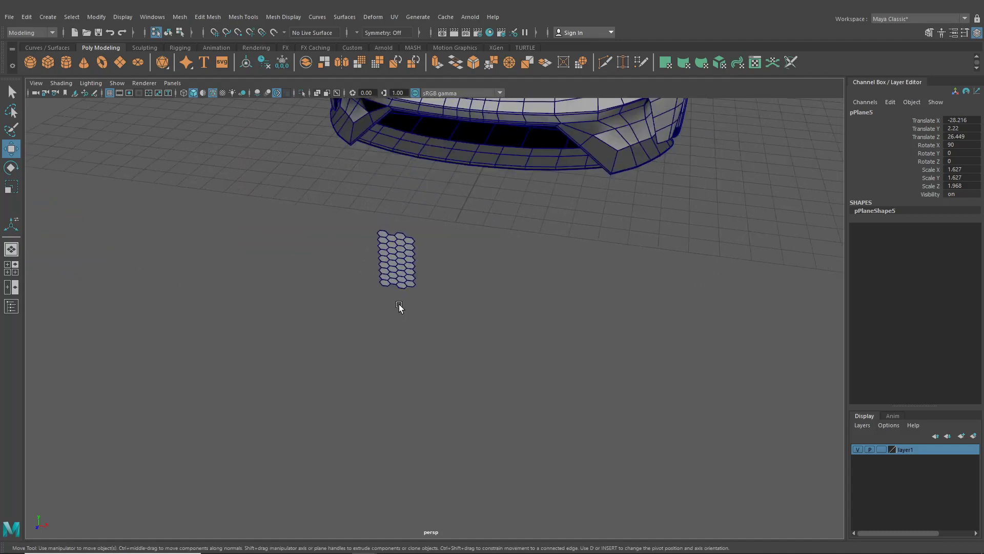
pyautogui.scroll(-5, 407, 325)
pyautogui.keyDown('alt'); pyautogui.moveTo(518, 349); pyautogui.dragTo(359, 318); pyautogui.keyUp('alt')
pyautogui.keyDown('alt'); pyautogui.moveTo(264, 328); pyautogui.dragTo(276, 343); pyautogui.keyUp('alt')
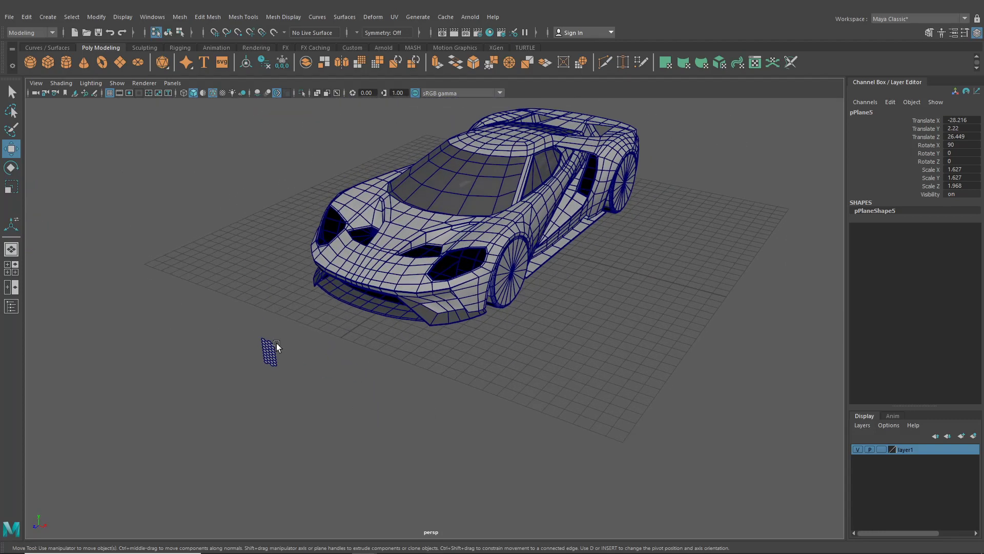
pyautogui.keyDown('alt'); pyautogui.moveTo(275, 343); pyautogui.dragTo(412, 345, button='middle'); pyautogui.keyUp('alt')
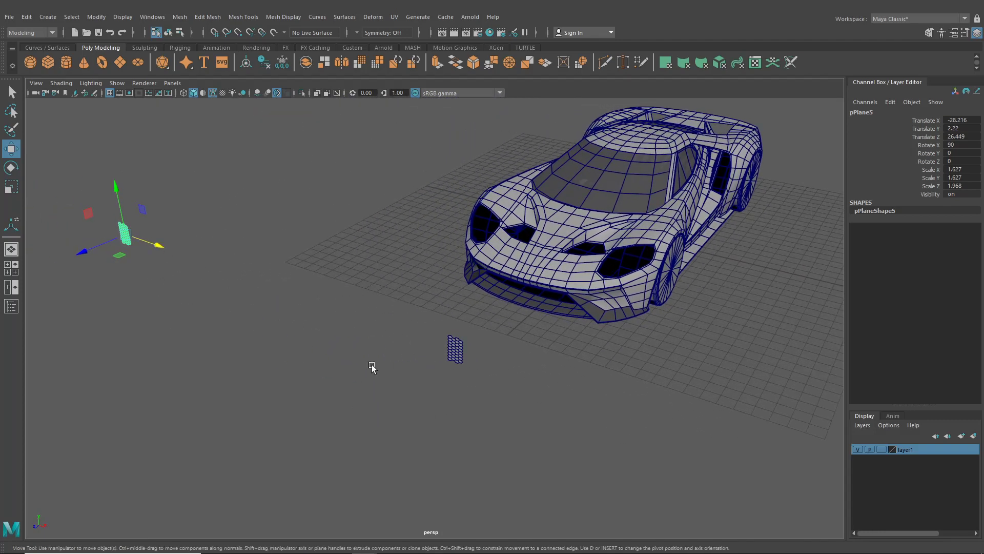
pyautogui.click(447, 358)
pyautogui.moveTo(496, 363)
pyautogui.keyDown('shift'); pyautogui.mouseDown()
pyautogui.moveTo(699, 434)
pyautogui.moveTo(620, 402)
pyautogui.moveTo(634, 410)
pyautogui.mouseUp(); pyautogui.keyUp('shift')
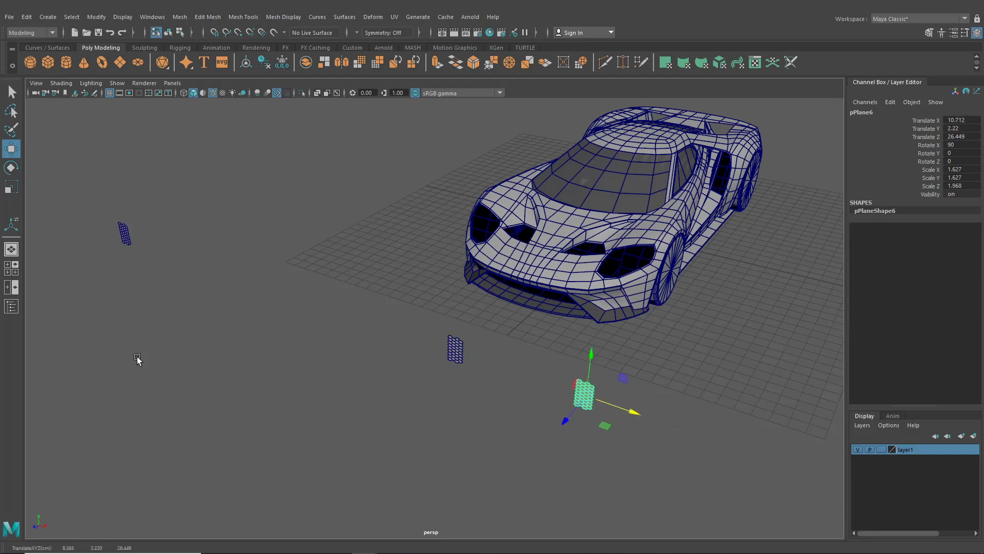
pyautogui.press('Delete')
# Step: Duplicate the honeycomb panel at the grille and offset the copy beside it, to Translate X 3.555
pyautogui.click(453, 359)
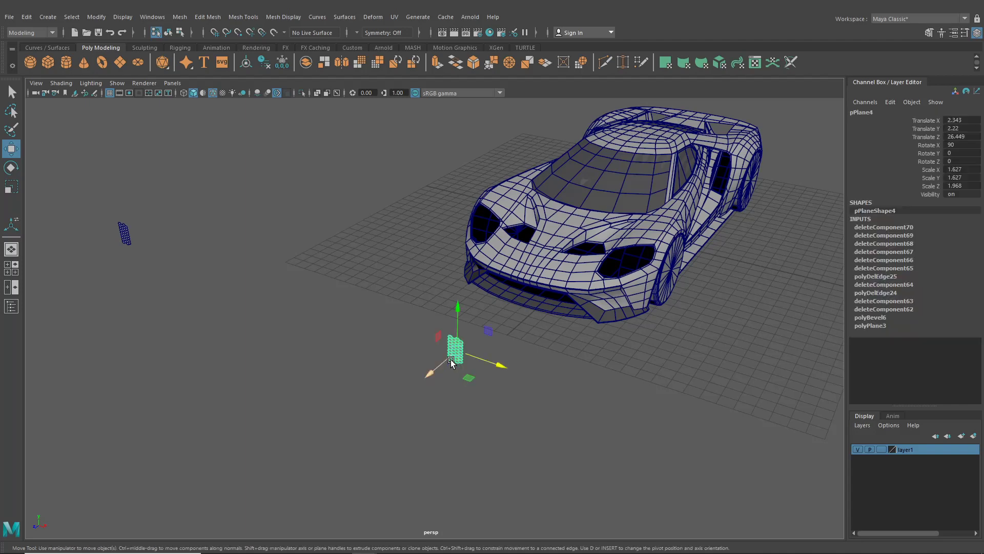
pyautogui.moveTo(458, 364)
pyautogui.keyDown('shift'); pyautogui.mouseDown()
pyautogui.moveTo(519, 373)
pyautogui.moveTo(501, 374)
pyautogui.mouseUp(); pyautogui.keyUp('shift')
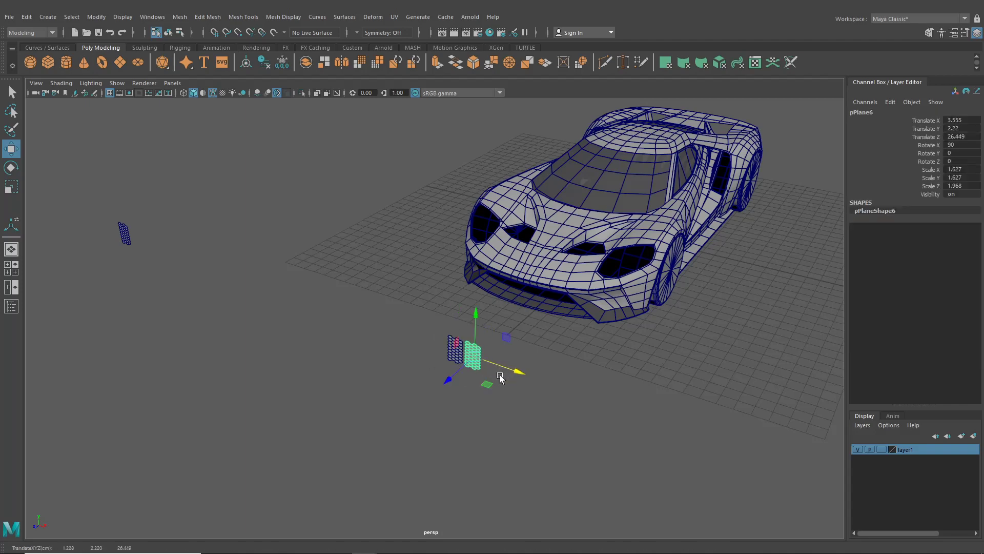
pyautogui.press('space')
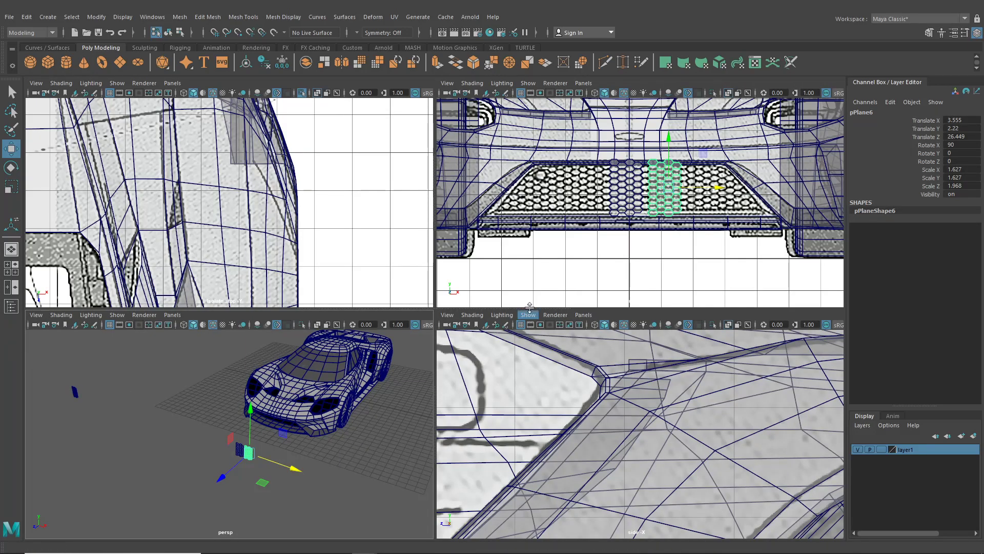
pyautogui.press('space')
# Step: Turn off X-Ray shading in the front view
pyautogui.click(61, 82)
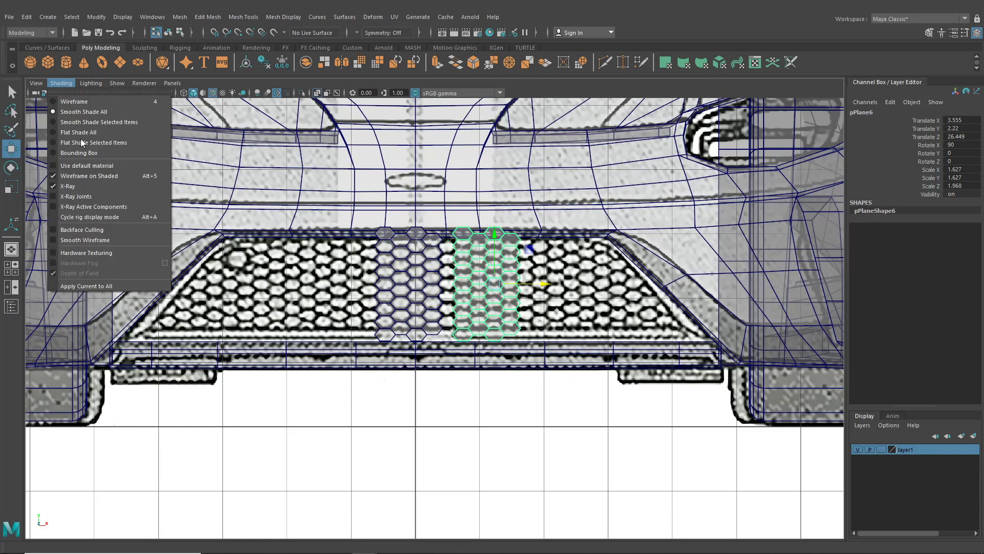
pyautogui.click(87, 185)
pyautogui.scroll(5, 547, 294)
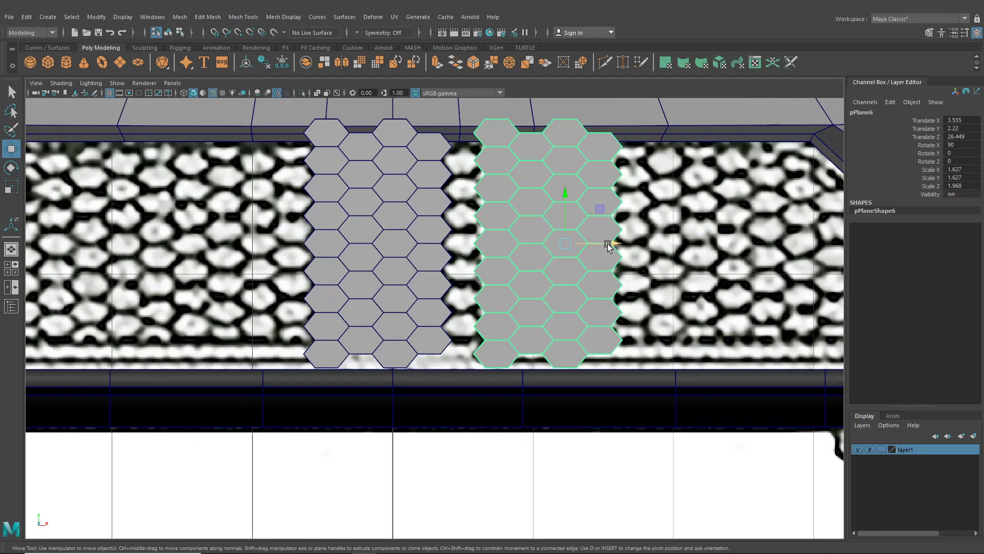
# Step: Place the copy's pivot on its facing edge vertex and snap it against the original panel, at Translate X 3.319
pyautogui.moveTo(609, 244); pyautogui.dragTo(454, 253)
pyautogui.press('d')
pyautogui.press('v')
pyautogui.scroll(3, 455, 256)
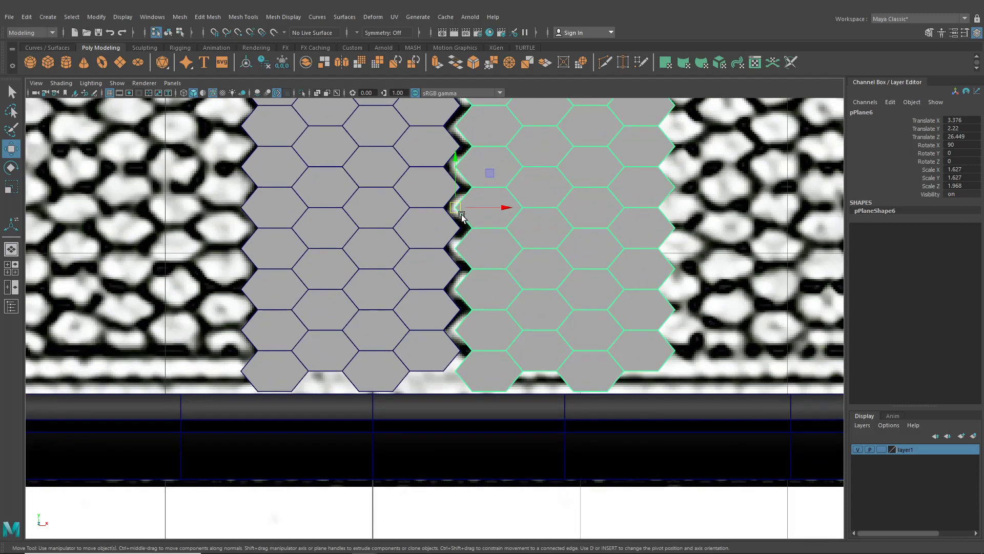
pyautogui.moveTo(461, 216); pyautogui.dragTo(450, 213)
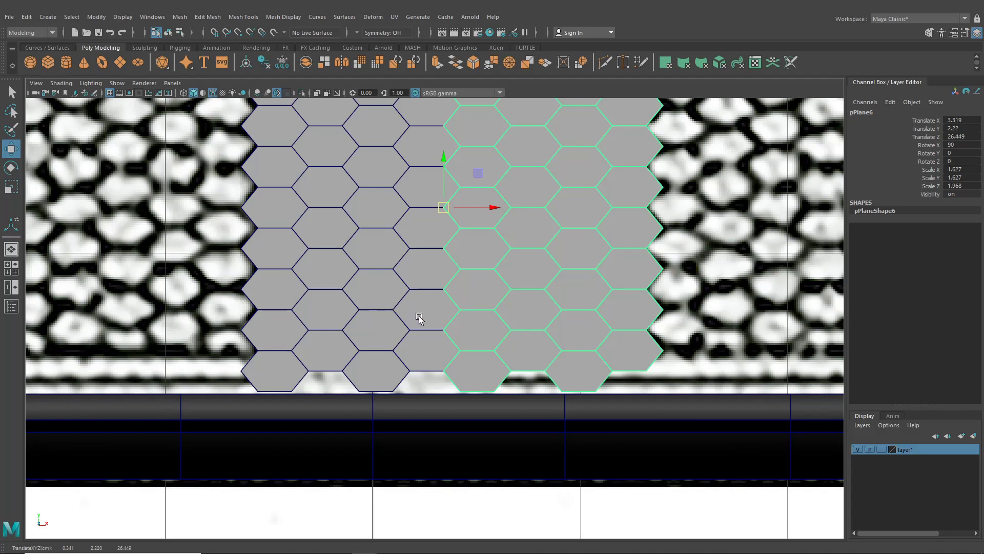
# Step: Select both adjoining honeycomb panels and combine them into one mesh
pyautogui.scroll(-3, 421, 318)
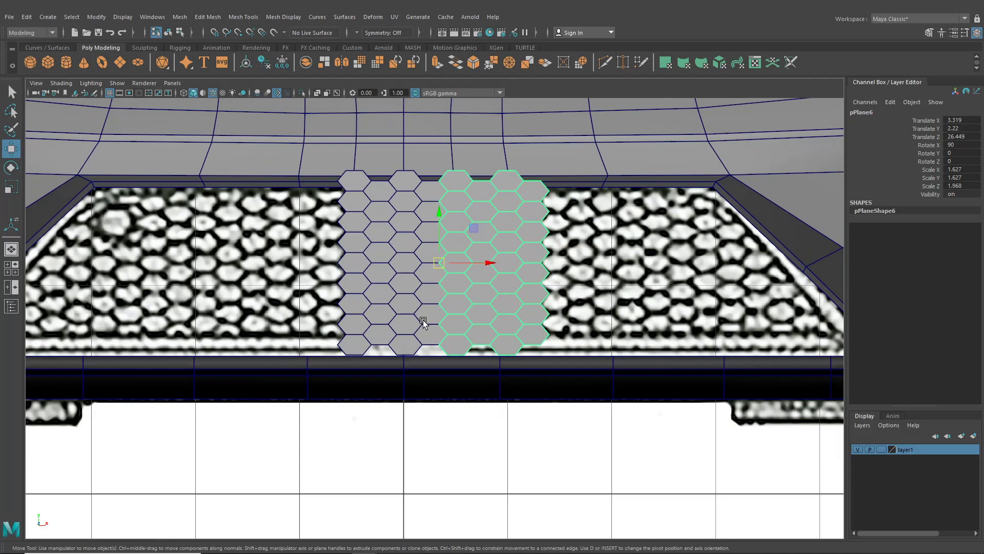
pyautogui.rightClick(451, 213)
pyautogui.keyDown('shift'); pyautogui.click(353, 173); pyautogui.keyUp('shift')
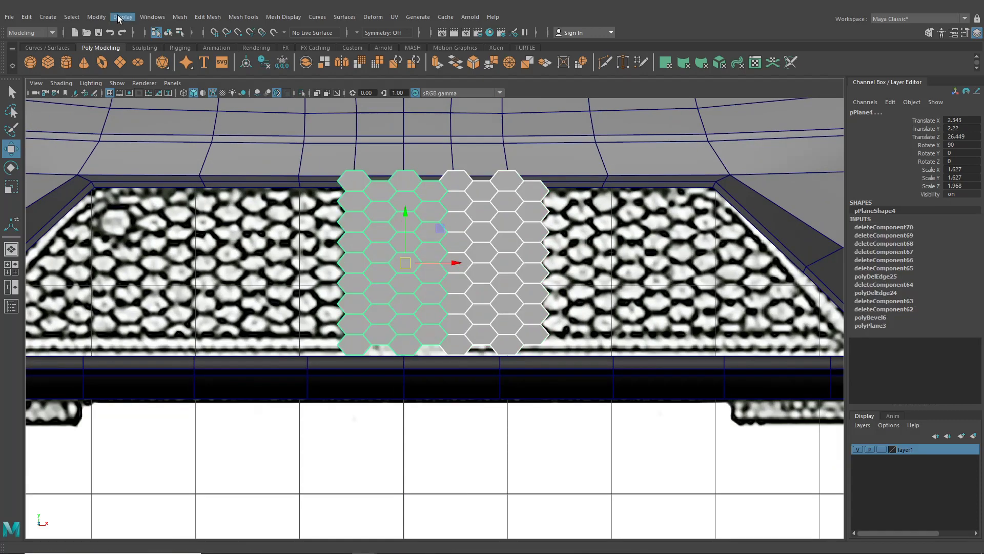
pyautogui.click(97, 17)
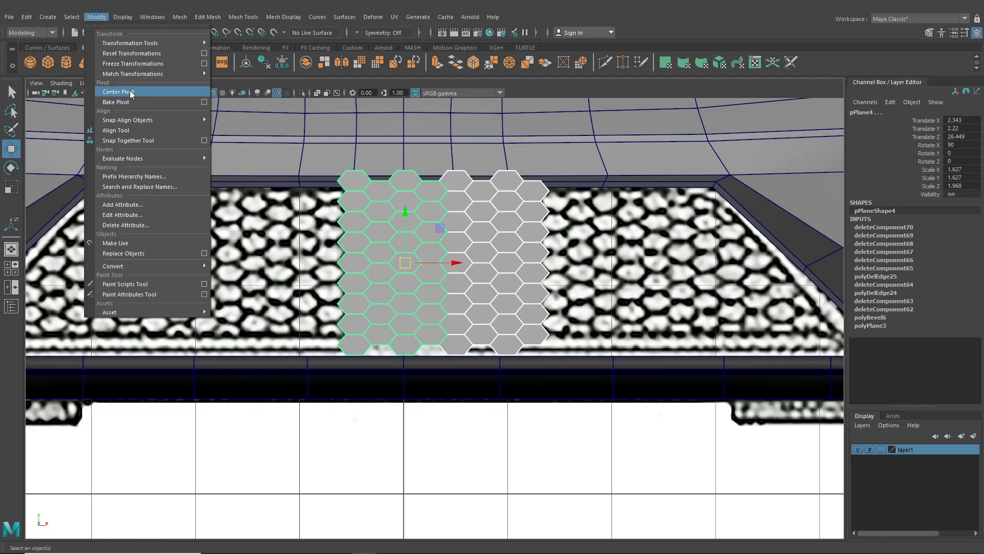
pyautogui.moveTo(180, 17)
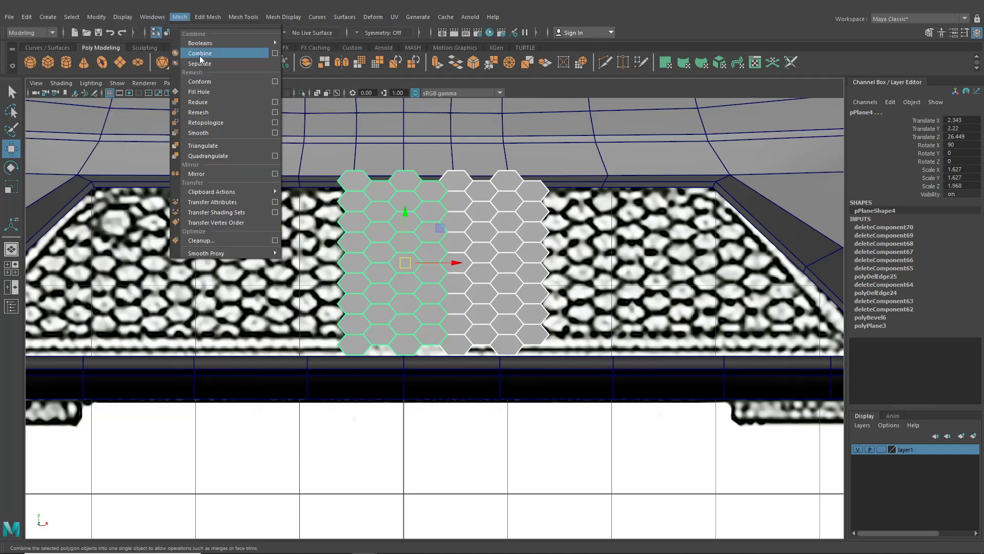
pyautogui.click(200, 53)
# Step: Merge the vertices along the seam between the two combined panels with a distance threshold of 0.01
pyautogui.moveTo(398, 189); pyautogui.dragTo(361, 189, button='right')
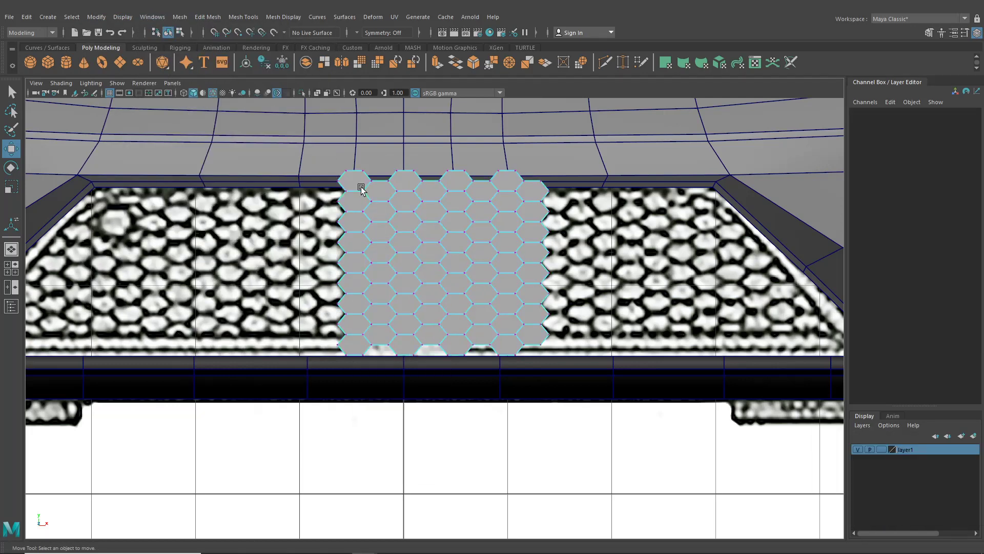
pyautogui.scroll(2, 438, 213)
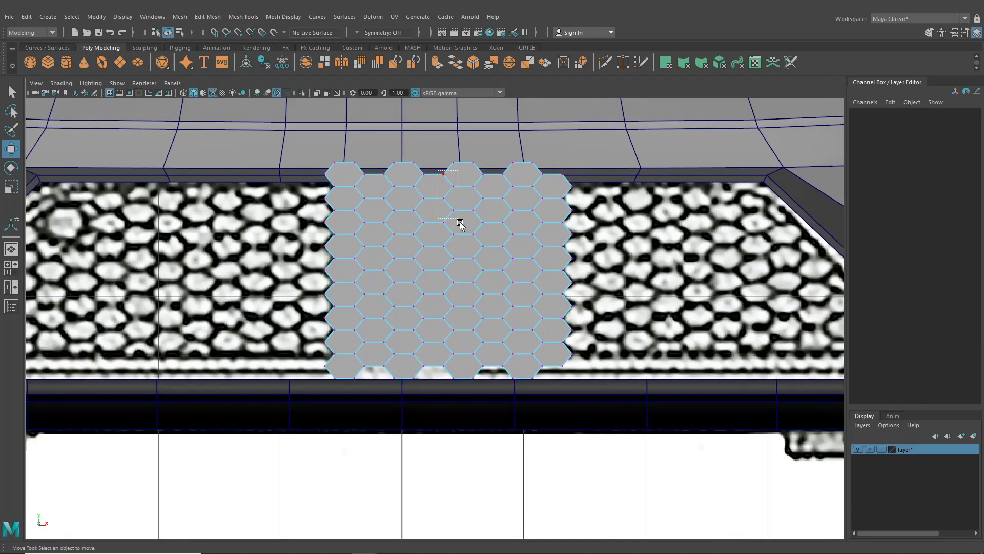
pyautogui.moveTo(460, 224); pyautogui.dragTo(460, 369)
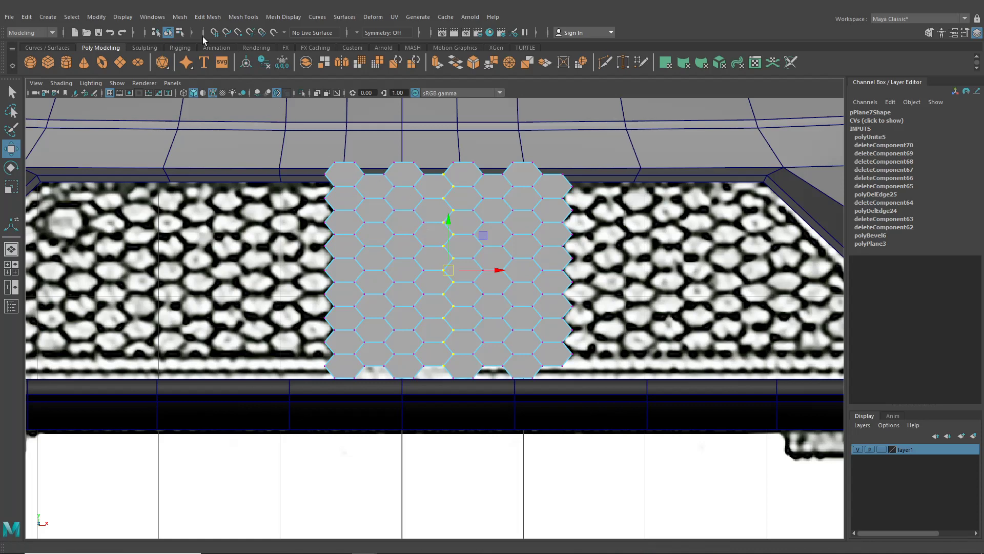
pyautogui.click(207, 17)
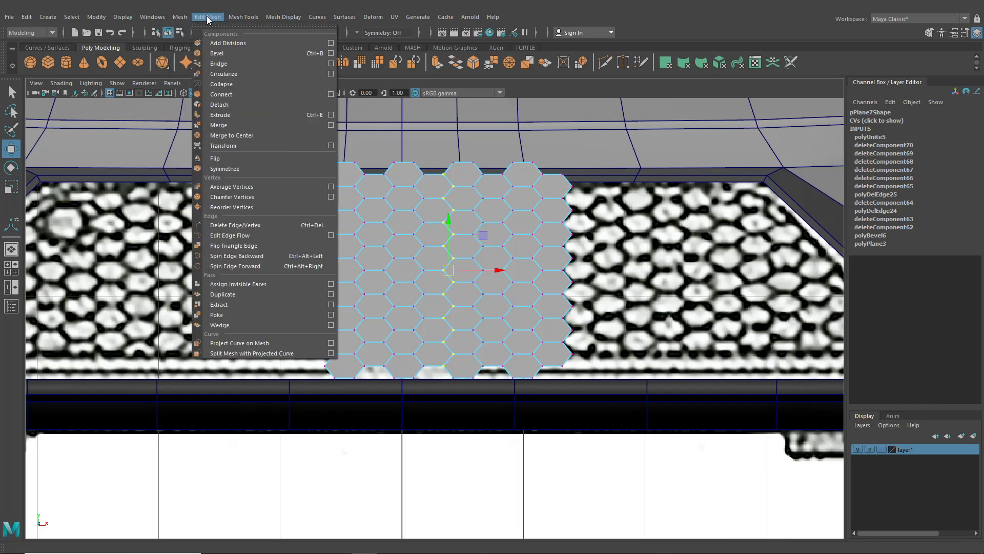
pyautogui.click(235, 125)
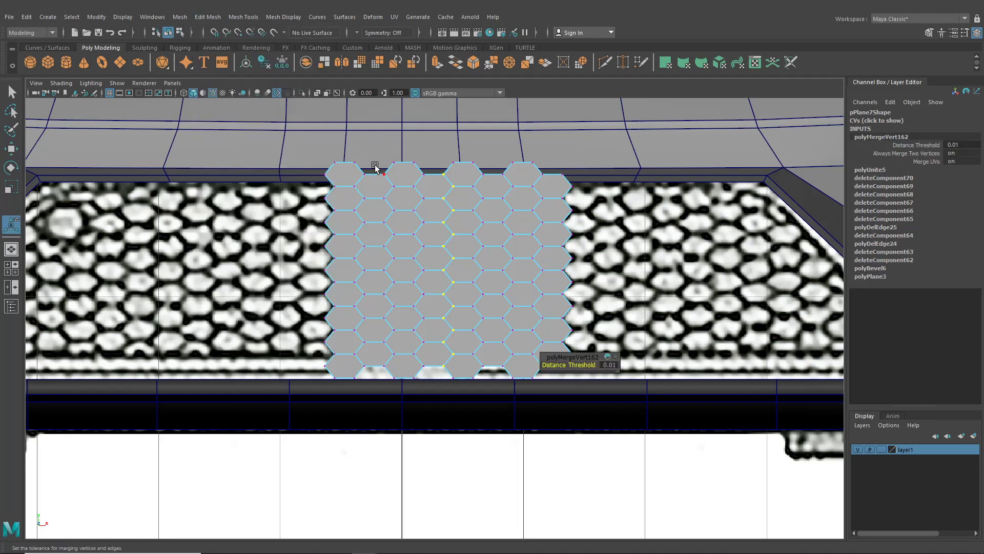
pyautogui.click(169, 32)
# Step: Duplicate the combined honeycomb panel and move the copy clear of the car's side, to Translate X 9.598
pyautogui.scroll(-4, 399, 246)
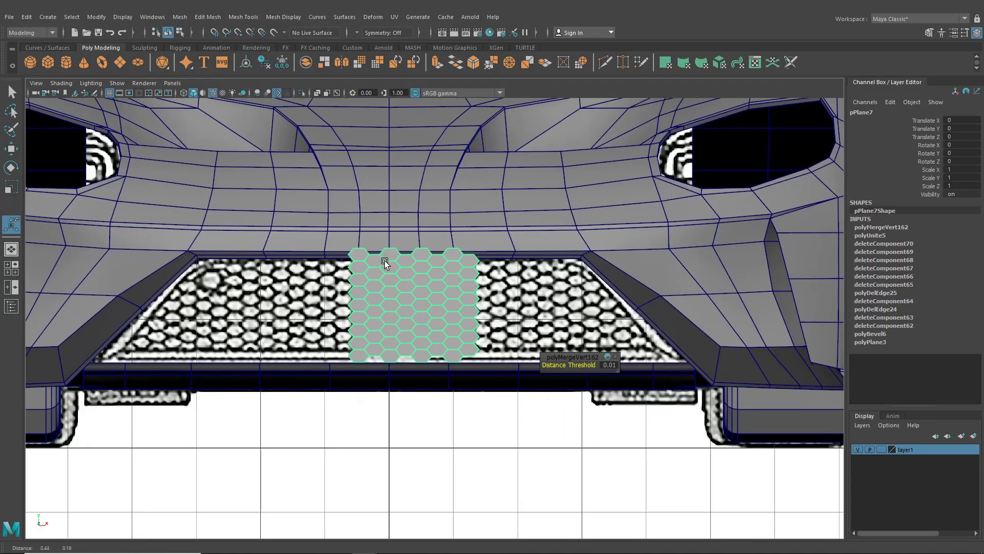
pyautogui.press('w')
pyautogui.scroll(-5, 410, 277)
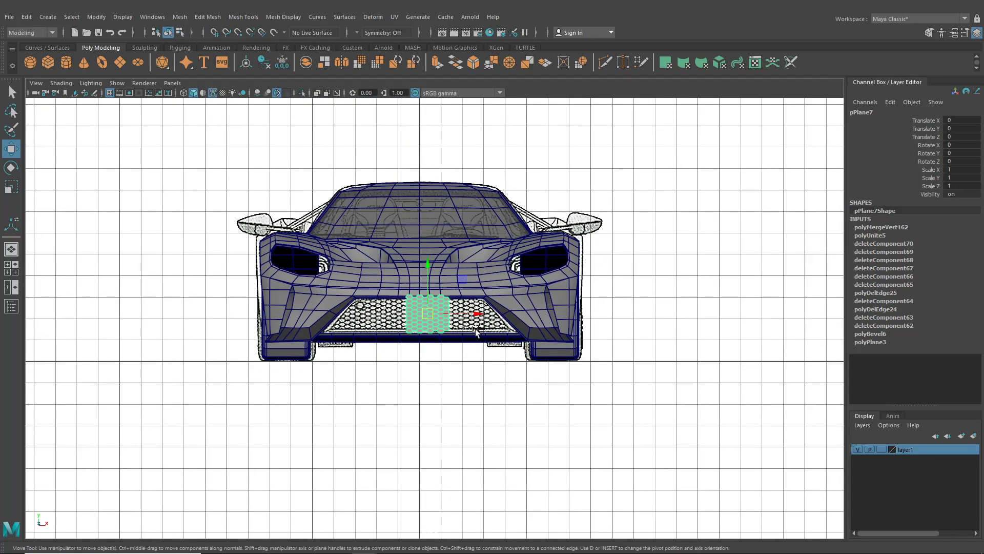
pyautogui.hotkey('ctrl', 'd')
pyautogui.moveTo(478, 328); pyautogui.dragTo(680, 330)
pyautogui.scroll(6, 660, 334)
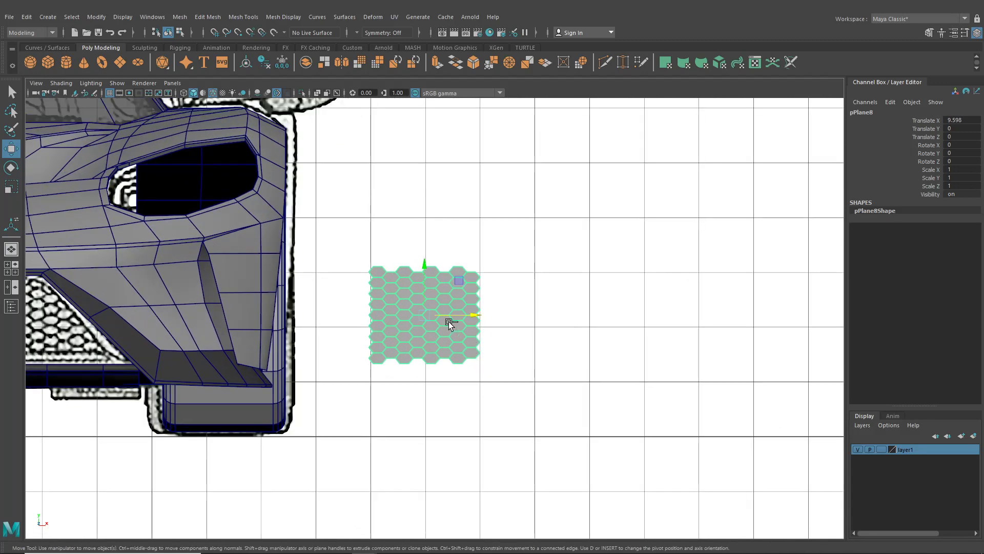
# Step: Duplicate the separate honeycomb panel and move the copy up clear of the original, to Translate Y 1.962
pyautogui.hotkey('ctrl', 'd')
pyautogui.moveTo(426, 299); pyautogui.dragTo(421, 201)
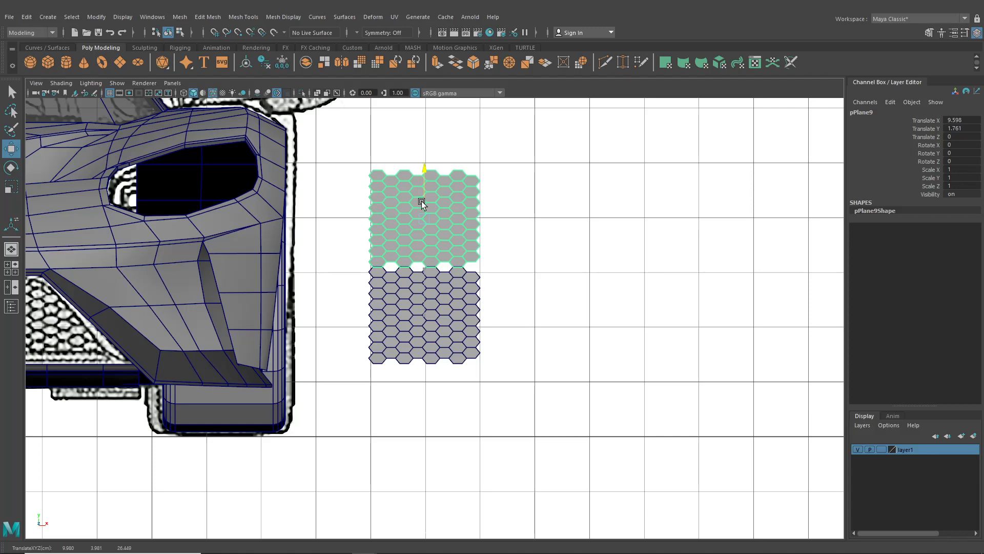
pyautogui.scroll(2, 438, 232)
pyautogui.keyDown('alt'); pyautogui.moveTo(456, 222); pyautogui.dragTo(499, 300, button='middle'); pyautogui.keyUp('alt')
pyautogui.scroll(2, 472, 198)
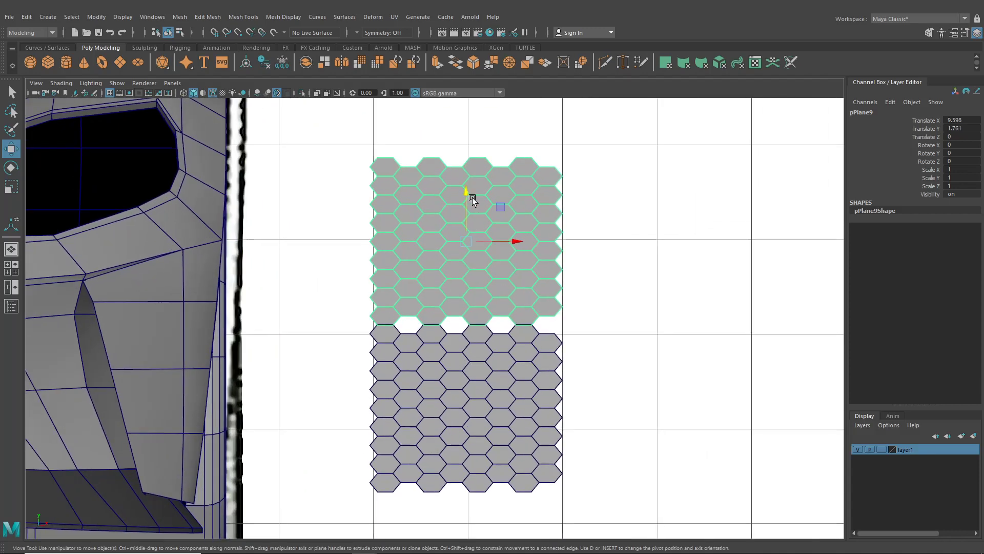
pyautogui.moveTo(471, 199); pyautogui.dragTo(465, 179)
pyautogui.scroll(1, 464, 199)
# Step: Place the copy's pivot on its lower corner vertex and snap it onto the original's upper edge, at Translate X 9.842, Translate Y 1.673
pyautogui.press('d')
pyautogui.press('v')
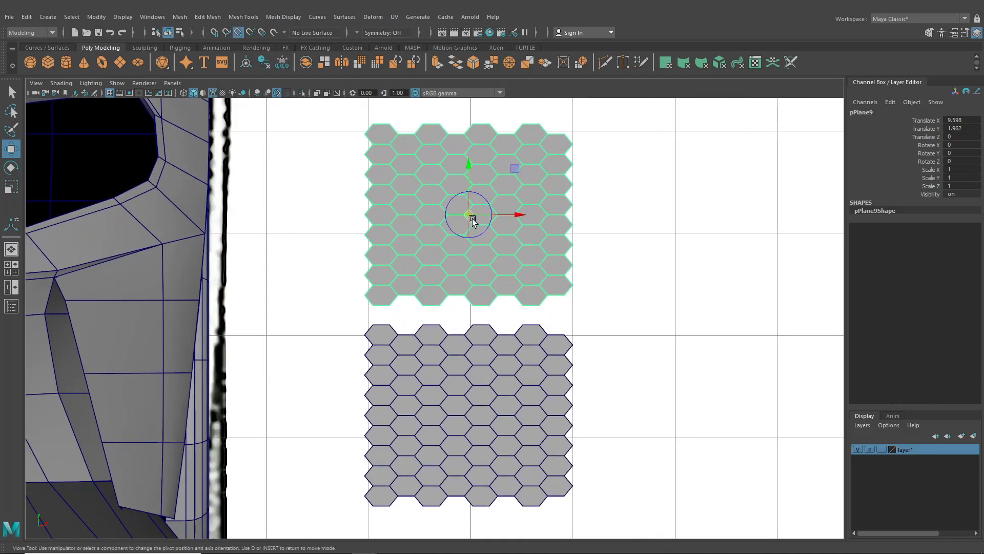
pyautogui.moveTo(468, 214); pyautogui.dragTo(371, 306)
pyautogui.scroll(1, 379, 328)
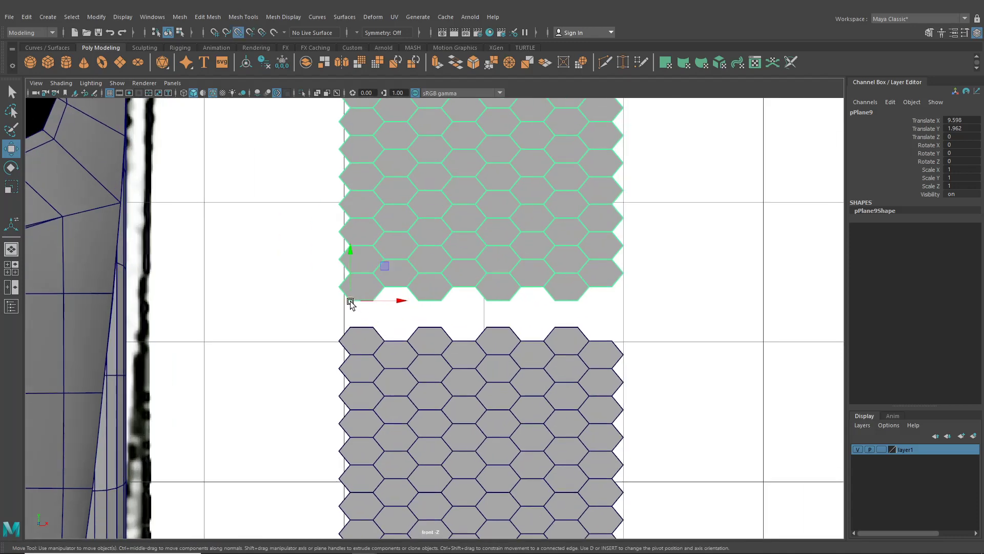
pyautogui.moveTo(350, 303); pyautogui.dragTo(384, 341)
# Step: Delete the column of hexagon faces on the upper panel that overhangs the lower panel on the side away from the car
pyautogui.moveTo(571, 223); pyautogui.dragTo(569, 251, button='right')
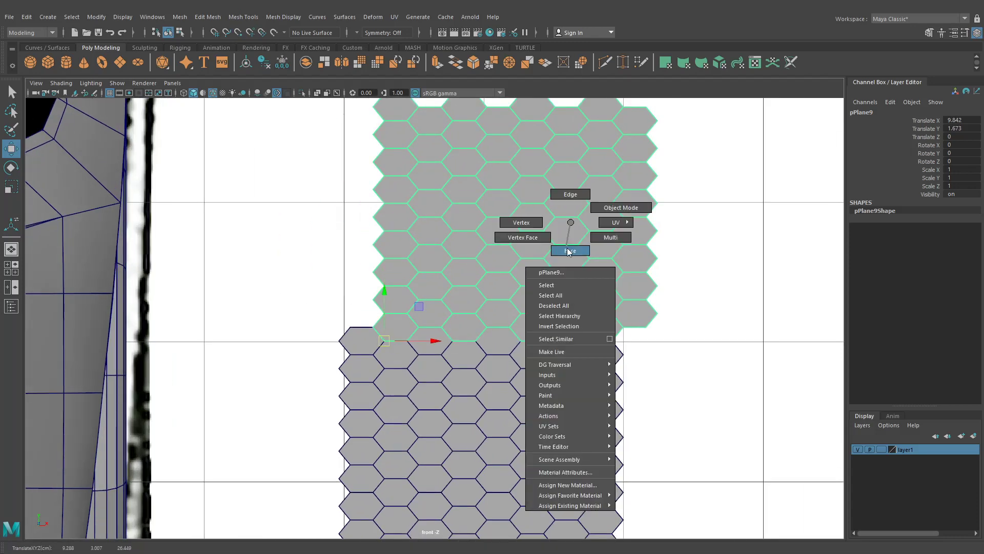
pyautogui.scroll(1, 719, 373)
pyautogui.scroll(-6, 651, 374)
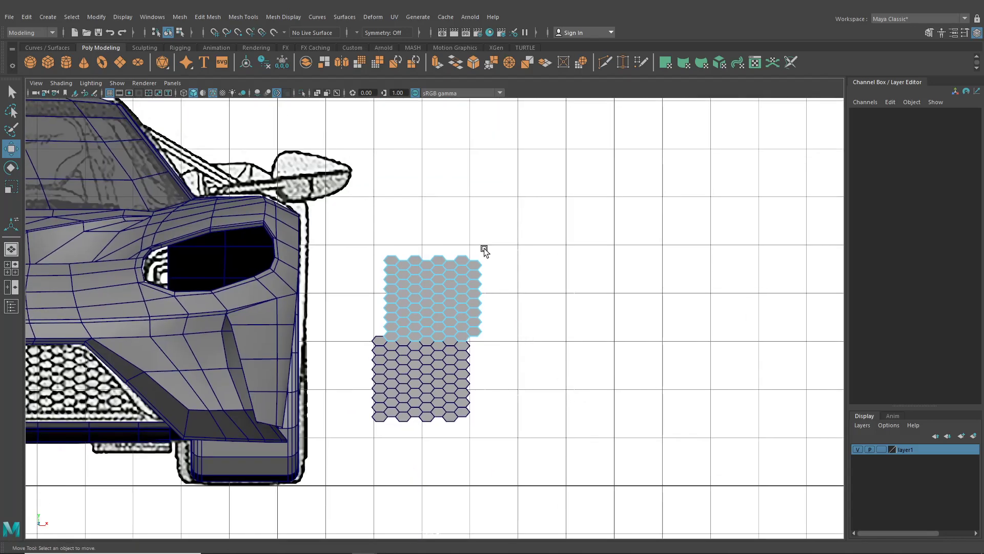
pyautogui.moveTo(476, 231); pyautogui.dragTo(475, 229)
pyautogui.press('Delete')
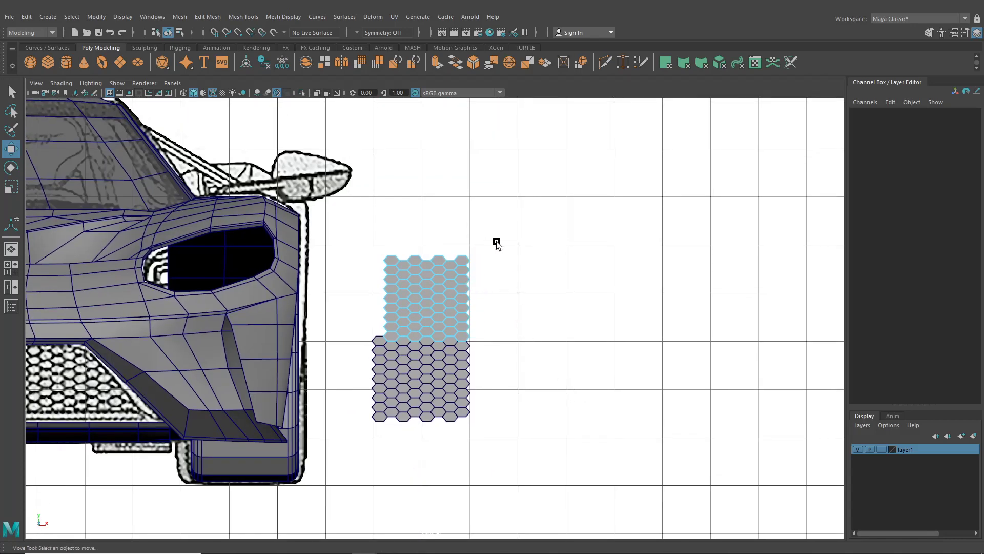
pyautogui.keyDown('alt'); pyautogui.moveTo(465, 281); pyautogui.dragTo(460, 232, button='middle'); pyautogui.keyUp('alt')
pyautogui.scroll(5, 445, 256)
pyautogui.keyDown('alt'); pyautogui.moveTo(445, 282); pyautogui.dragTo(465, 311, button='middle'); pyautogui.keyUp('alt')
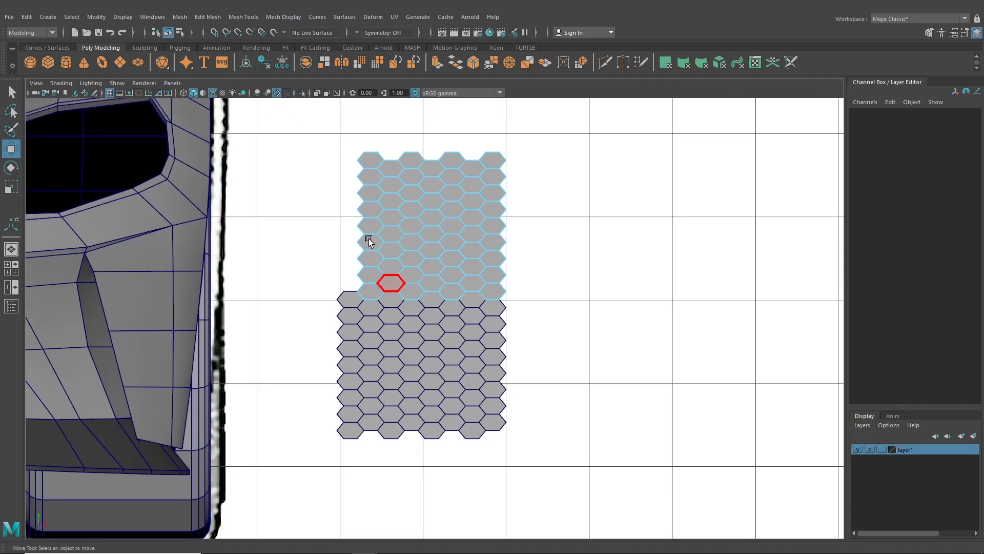
pyautogui.click(168, 32)
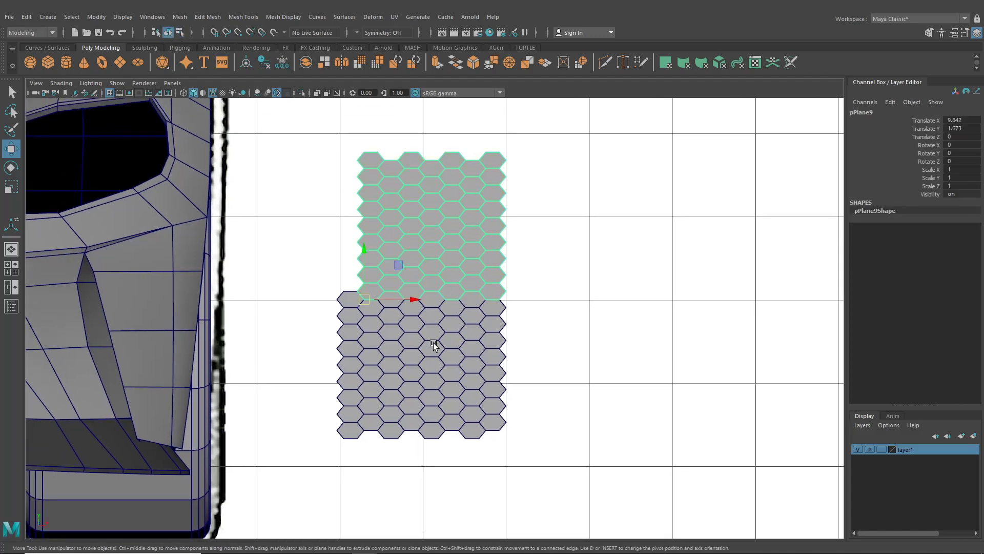
# Step: Delete the lower panel's protruding column of hexagons on the side facing the car
pyautogui.keyDown('shift'); pyautogui.click(402, 248); pyautogui.keyUp('shift')
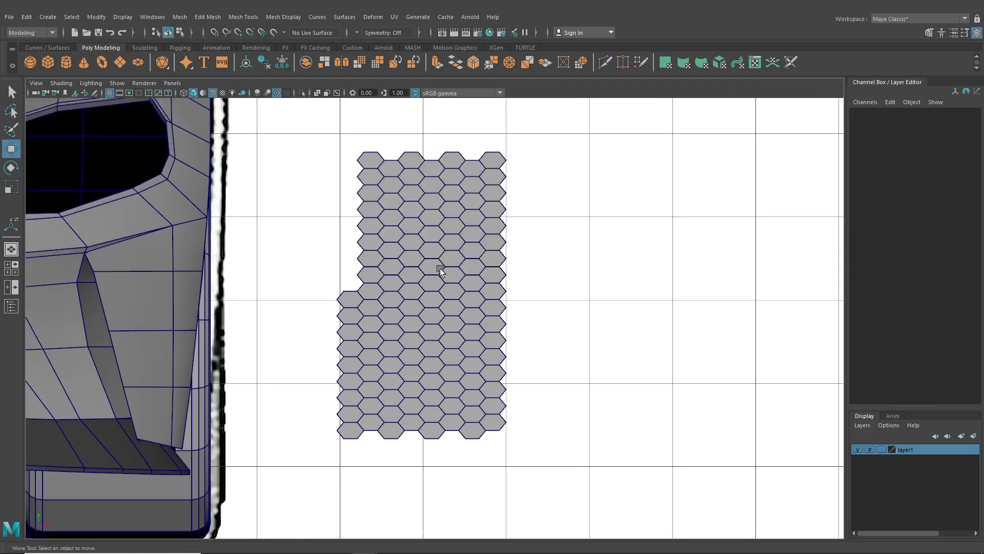
pyautogui.click(421, 302)
pyautogui.scroll(2, 391, 255)
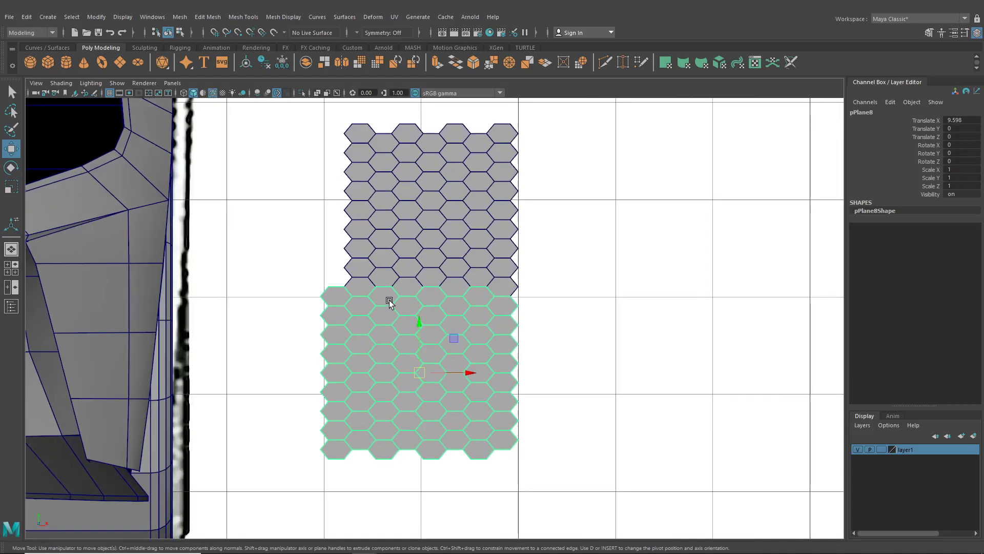
pyautogui.moveTo(389, 302); pyautogui.dragTo(311, 290, button='right')
pyautogui.moveTo(345, 479); pyautogui.dragTo(339, 482)
pyautogui.press('Delete')
pyautogui.scroll(-4, 495, 314)
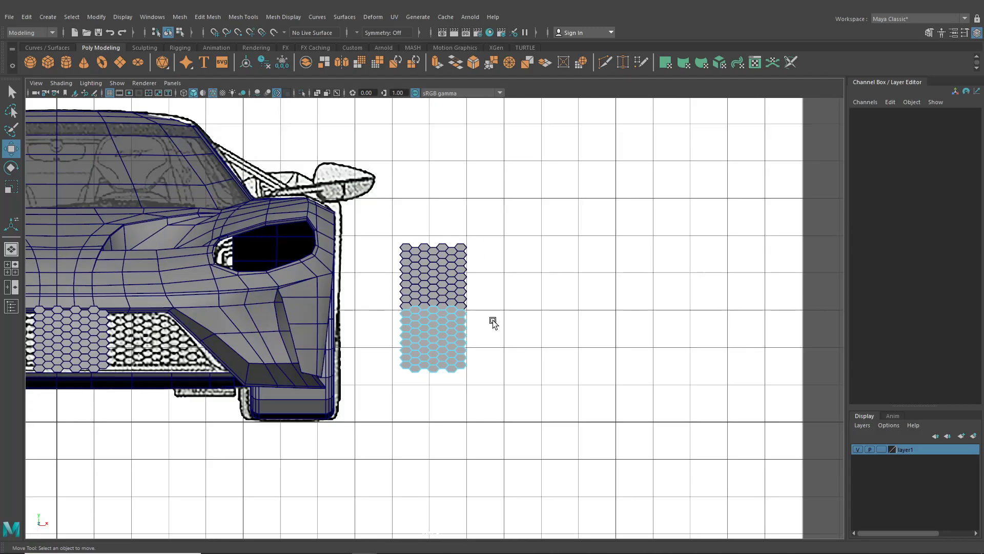
pyautogui.click(167, 32)
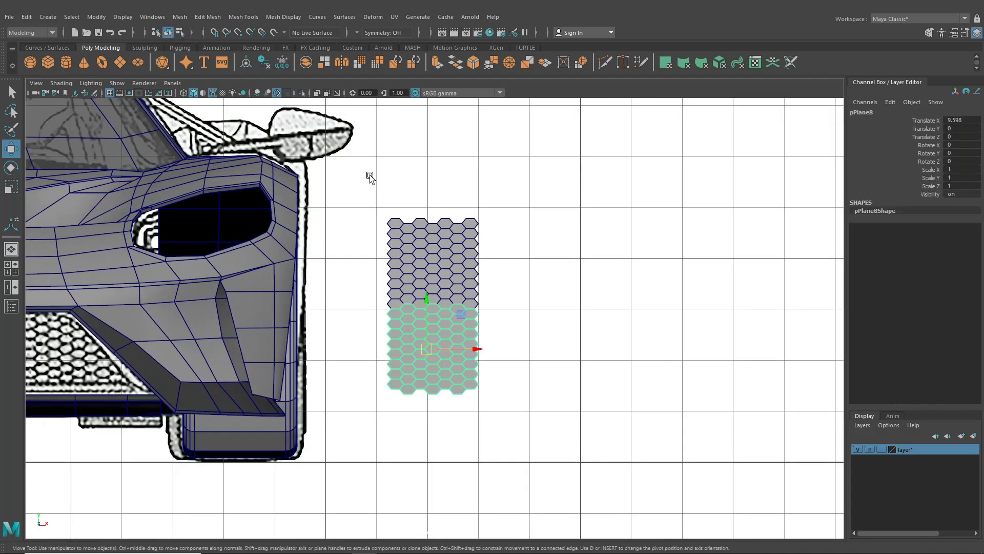
# Step: Select both stacked honeycomb panels and combine them into one mesh
pyautogui.scroll(3, 436, 313)
pyautogui.click(433, 240)
pyautogui.click(180, 17)
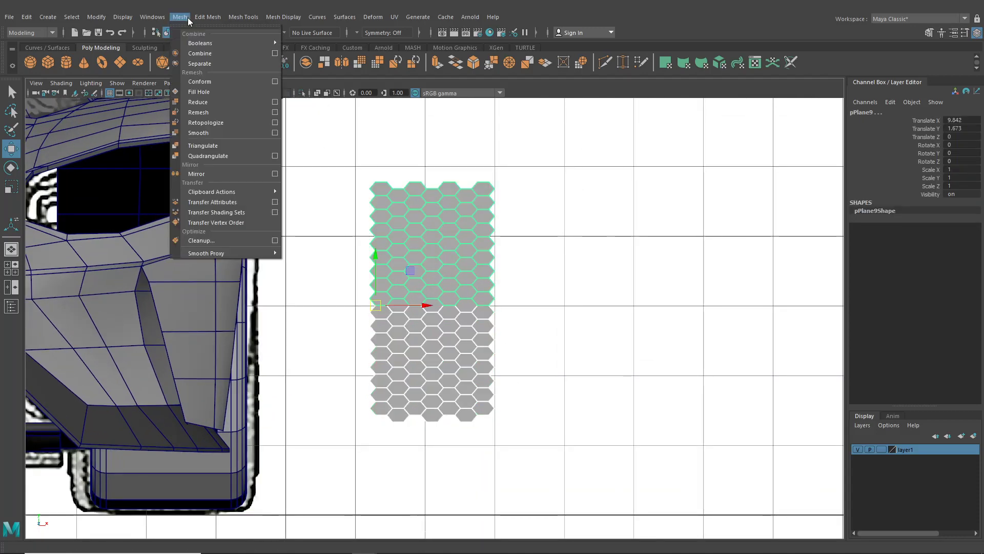
pyautogui.click(182, 18)
pyautogui.click(198, 53)
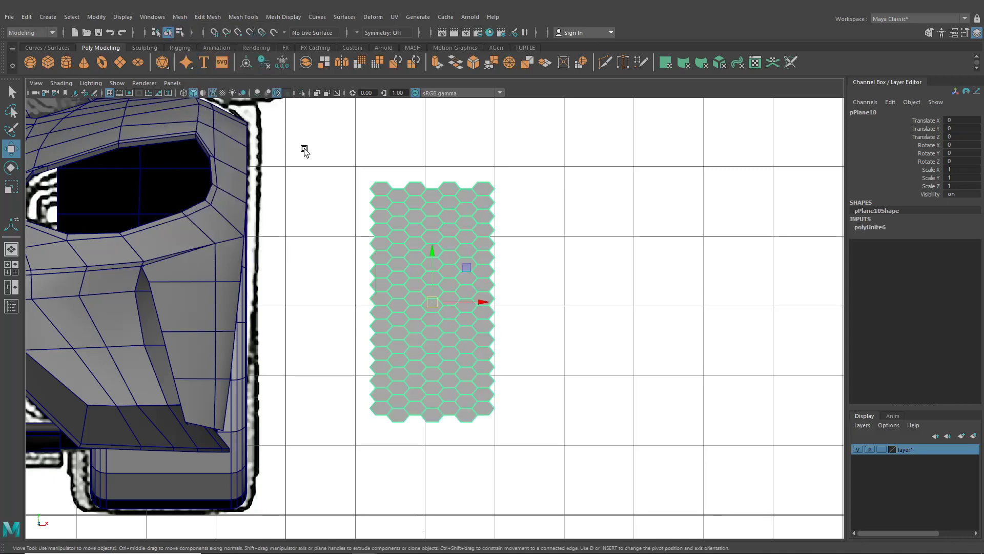
# Step: Merge the vertices along the horizontal seam of the combined panel with a distance threshold of 0.01
pyautogui.moveTo(424, 258); pyautogui.dragTo(377, 262, button='right')
pyautogui.scroll(3, 379, 293)
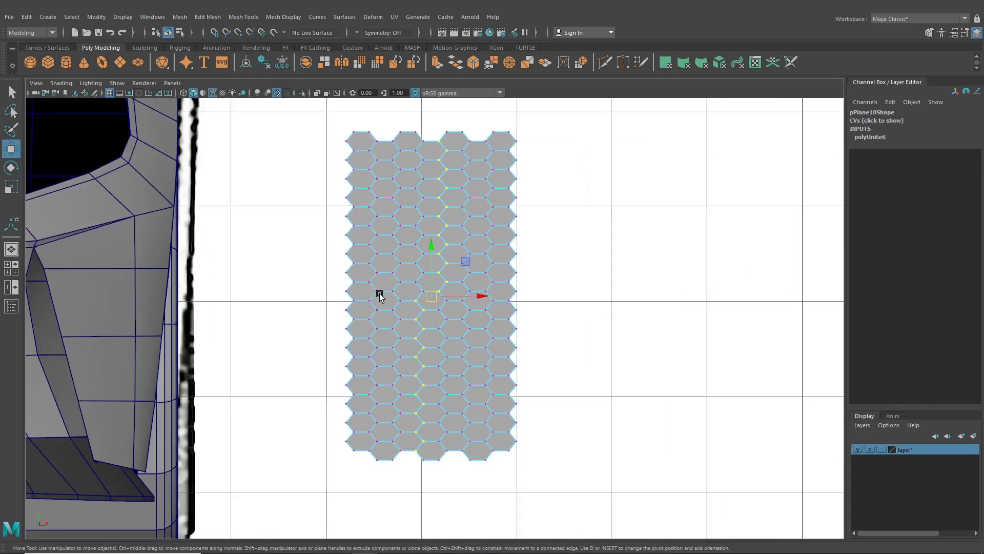
pyautogui.moveTo(405, 305); pyautogui.dragTo(524, 306)
pyautogui.click(184, 21)
pyautogui.moveTo(207, 17)
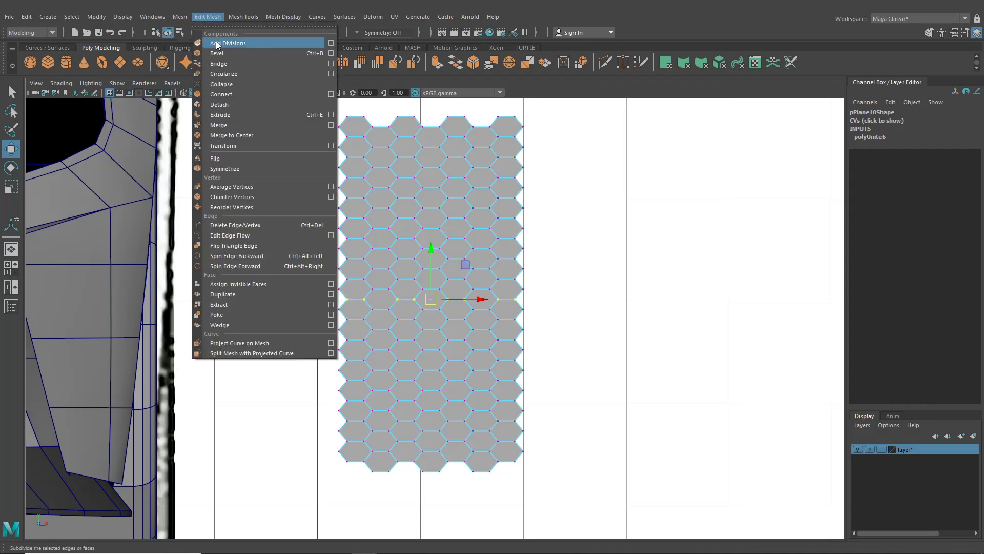
pyautogui.click(231, 125)
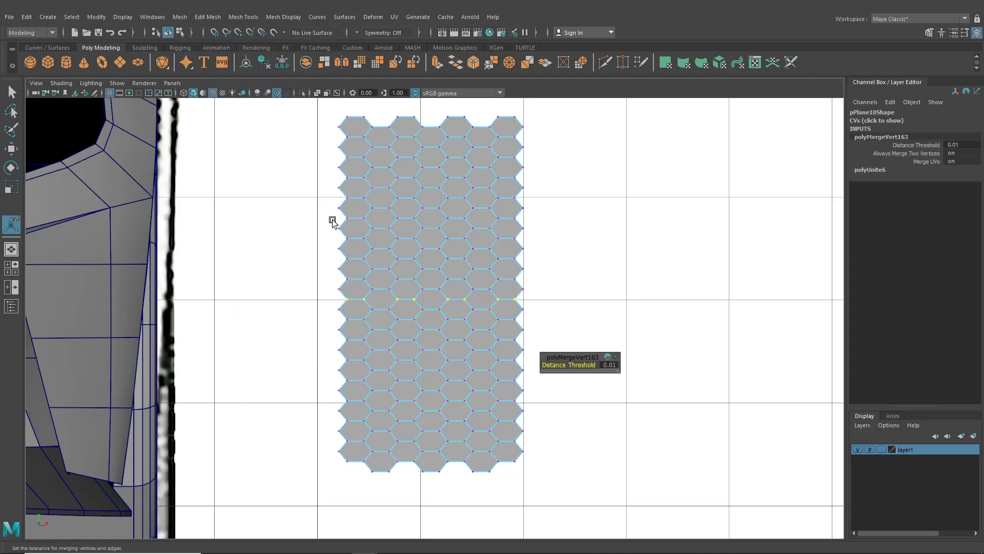
pyautogui.scroll(2, 410, 277)
pyautogui.moveTo(297, 289); pyautogui.dragTo(563, 298)
pyautogui.moveTo(338, 276); pyautogui.dragTo(332, 307)
pyautogui.press('g')
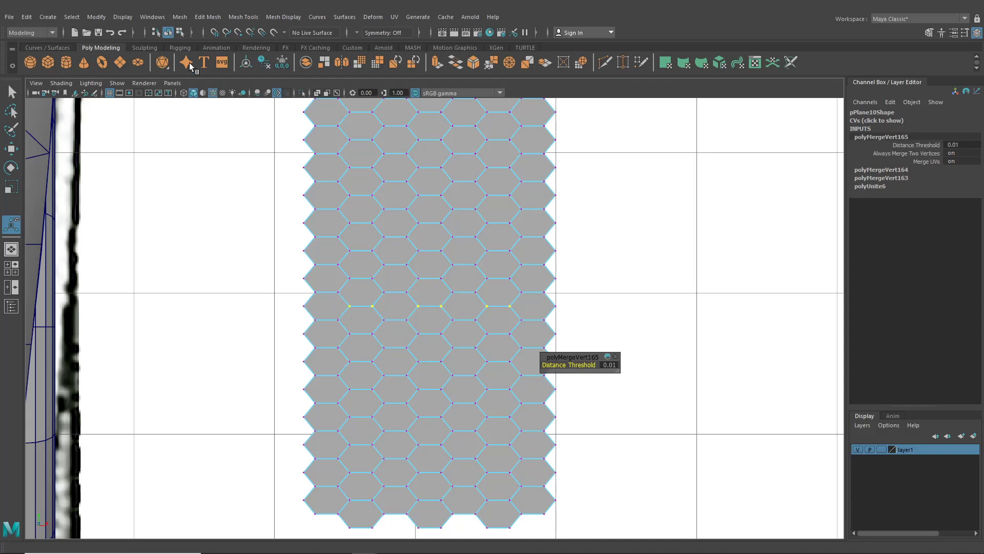
pyautogui.click(168, 33)
# Step: Duplicate the merged honeycomb strip and move the copy above it, to Translate Y 3.432
pyautogui.scroll(-5, 429, 258)
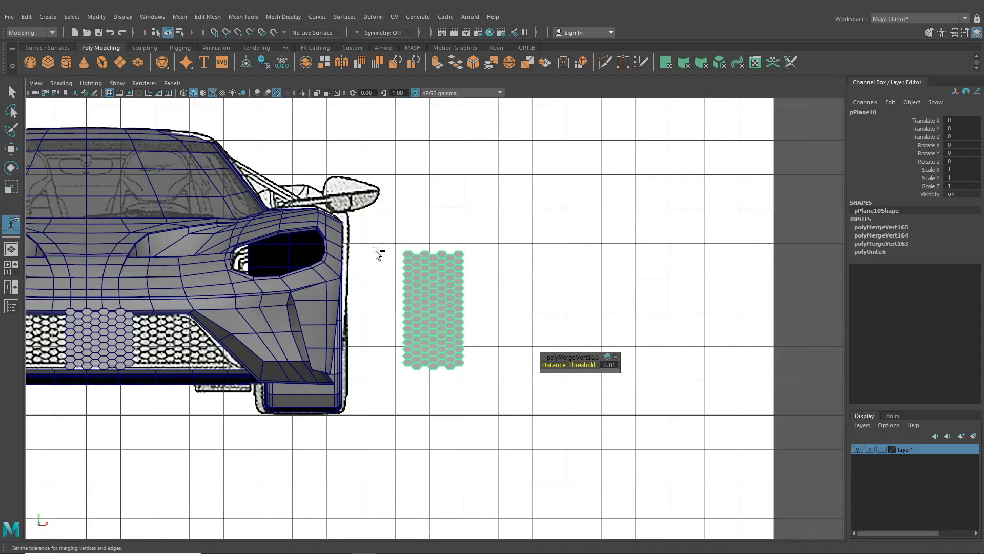
pyautogui.hotkey('ctrl', 'd')
pyautogui.press('w')
pyautogui.moveTo(429, 289); pyautogui.dragTo(447, 168)
pyautogui.scroll(1, 445, 167)
pyautogui.scroll(5, 447, 191)
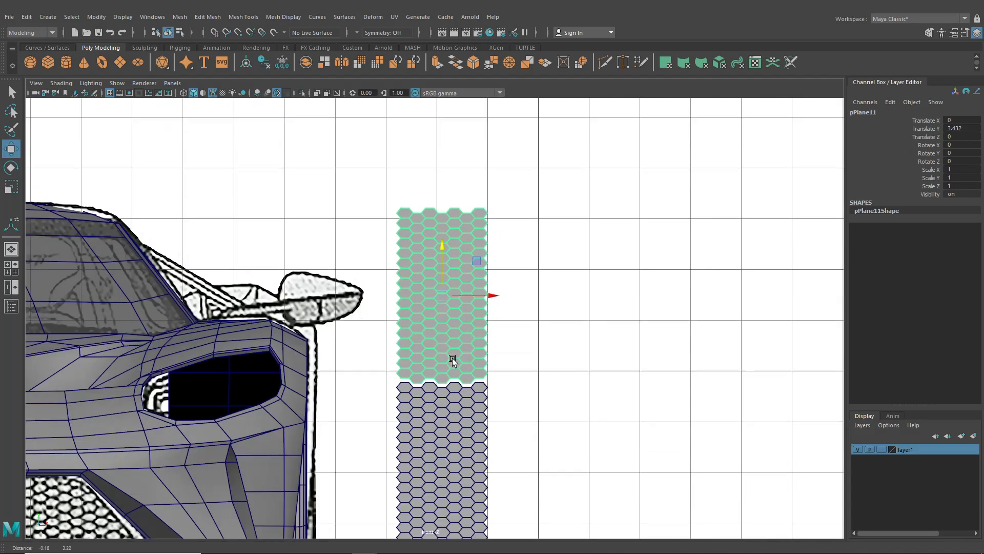
# Step: Place the upper strip's pivot on a lower edge vertex and snap it against the strip below, at Translate Y 3.346
pyautogui.press('d')
pyautogui.press('d')
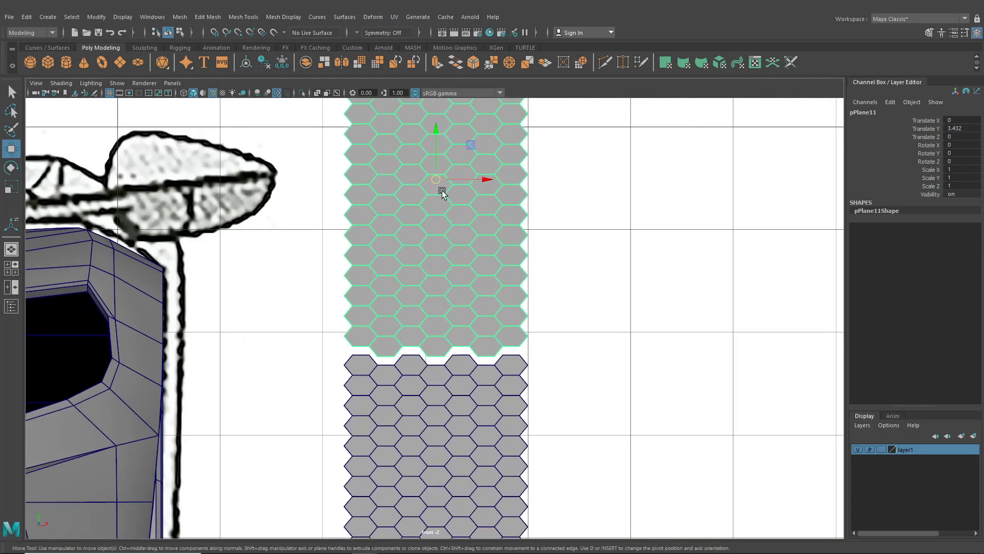
pyautogui.press('d')
pyautogui.press('v')
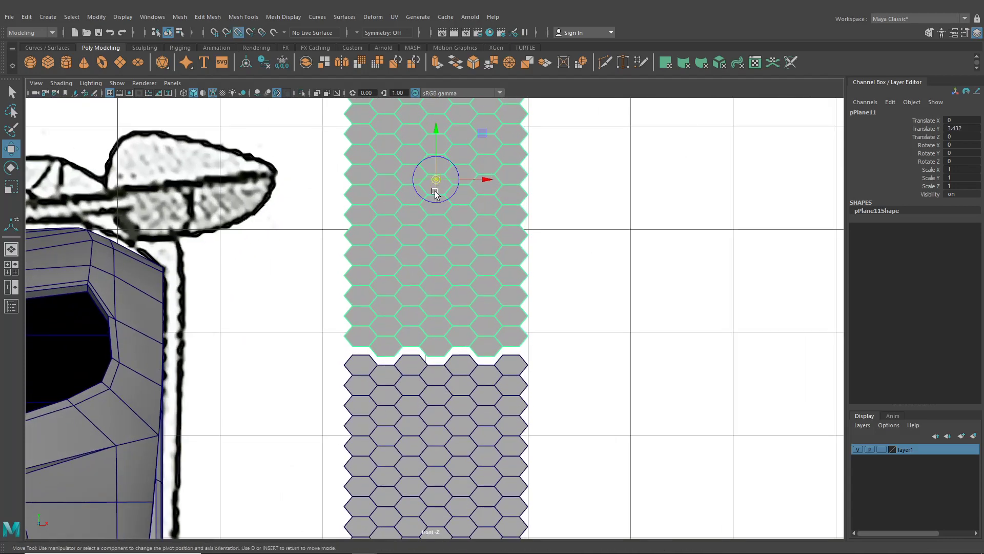
pyautogui.moveTo(440, 185); pyautogui.dragTo(428, 390)
pyautogui.press('d')
pyautogui.scroll(2, 427, 409)
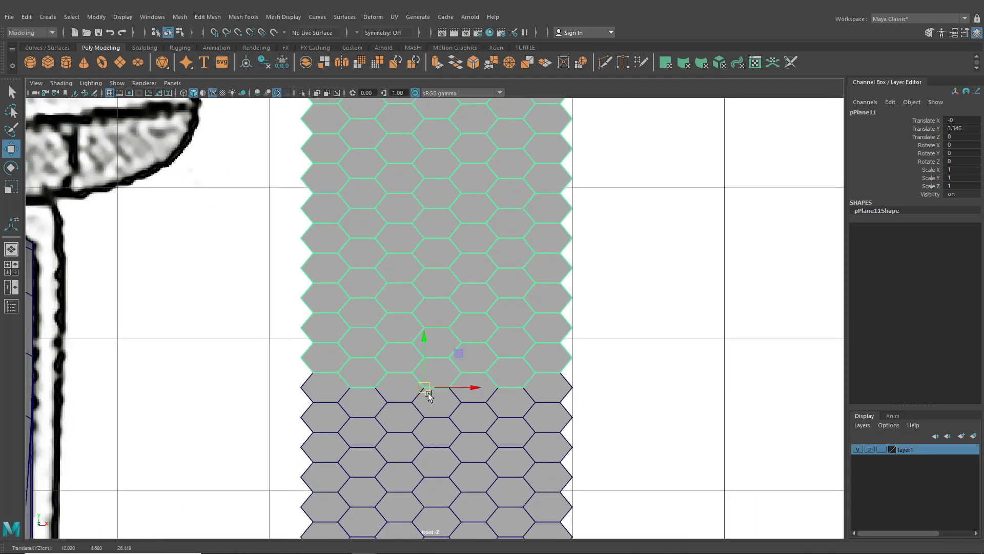
# Step: Select both stacked honeycomb strips and combine them into one tall mesh
pyautogui.keyDown('shift'); pyautogui.click(435, 432); pyautogui.keyUp('shift')
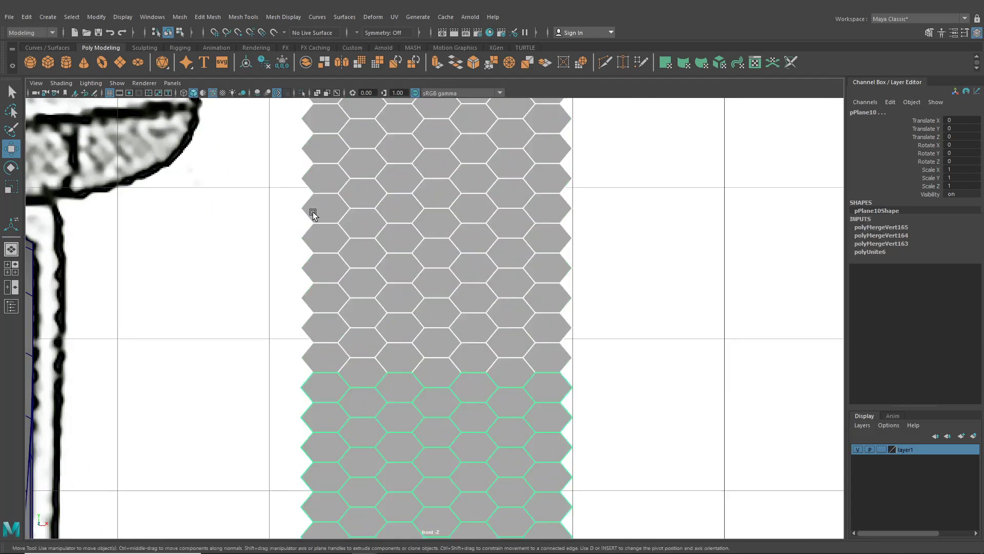
pyautogui.click(183, 19)
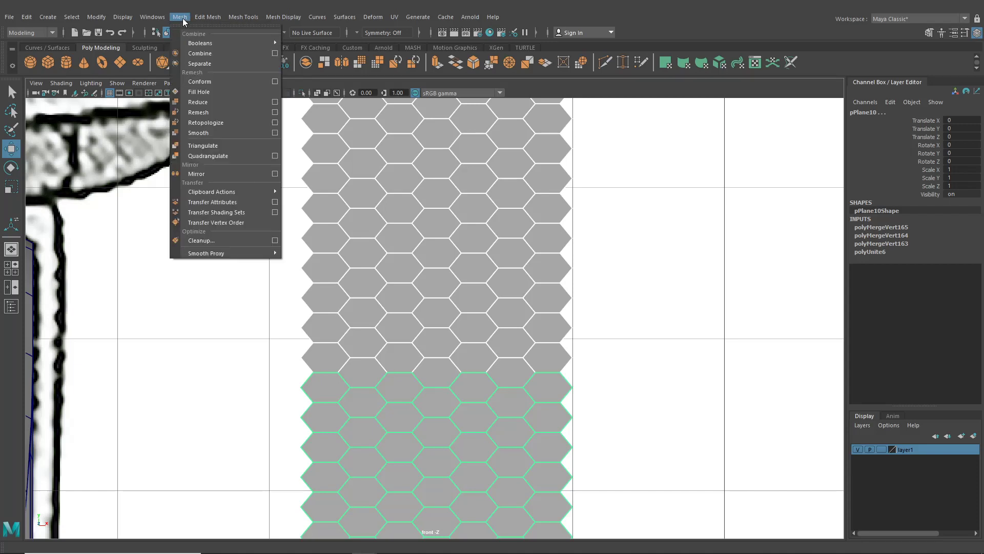
pyautogui.click(204, 52)
# Step: Merge the seam vertices between the two halves of the tall strip with a distance threshold of 0.01
pyautogui.moveTo(449, 246); pyautogui.dragTo(415, 246, button='right')
pyautogui.moveTo(377, 380); pyautogui.dragTo(566, 388)
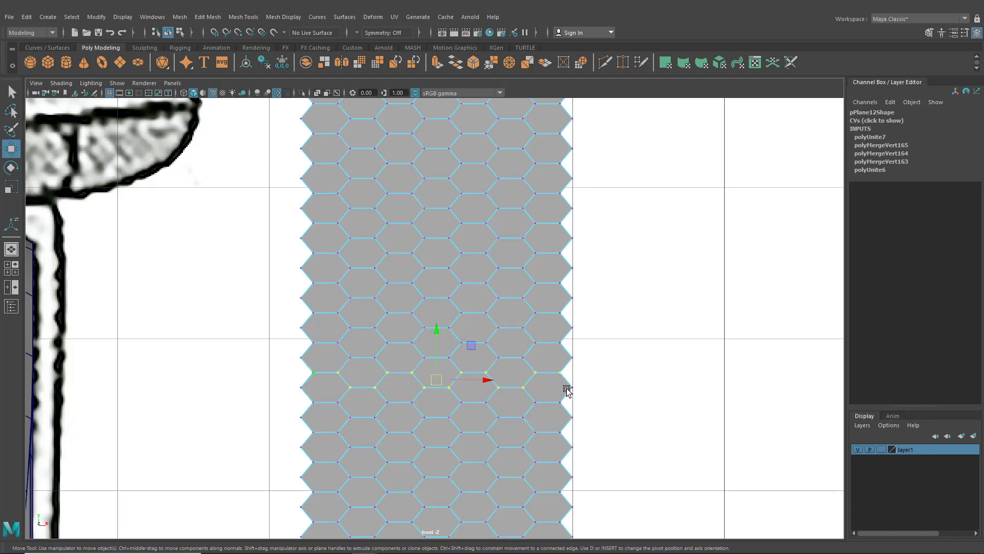
pyautogui.click(180, 17)
pyautogui.moveTo(198, 20)
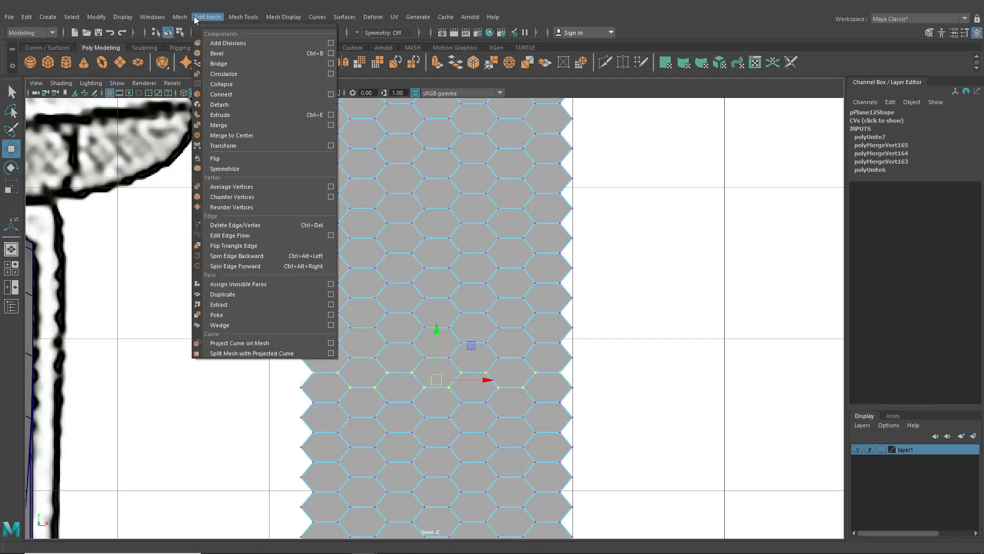
pyautogui.click(219, 125)
pyautogui.scroll(-8, 472, 287)
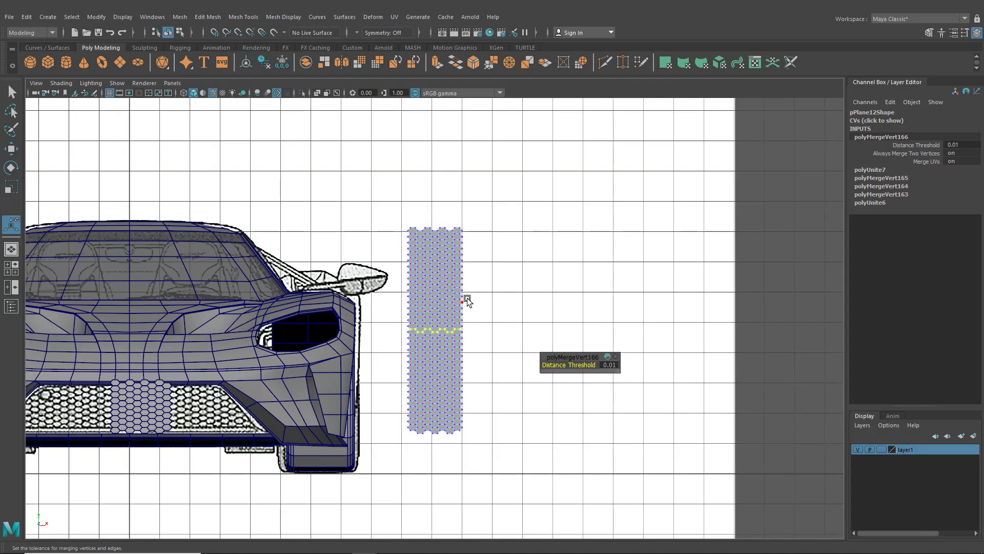
pyautogui.click(169, 32)
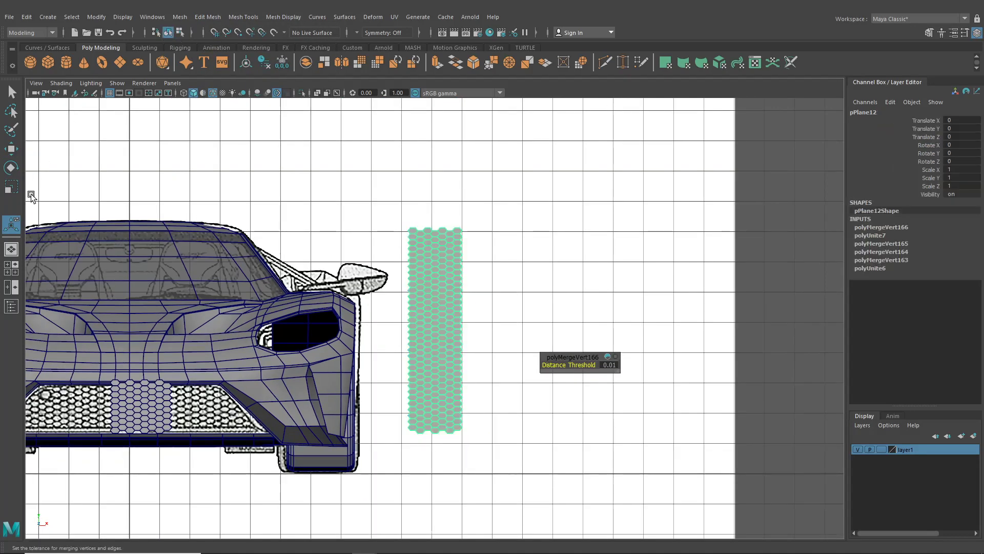
# Step: In the perspective view, move the tall honeycomb strip across to the opposite side of the car, clear of the body
pyautogui.click(12, 249)
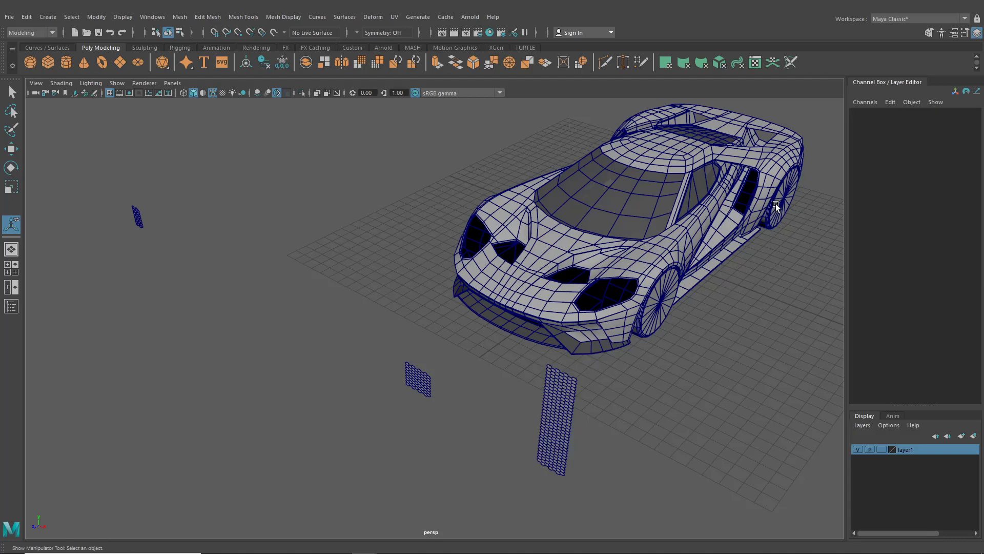
pyautogui.keyDown('alt'); pyautogui.moveTo(729, 293); pyautogui.dragTo(567, 387); pyautogui.keyUp('alt')
pyautogui.press('w')
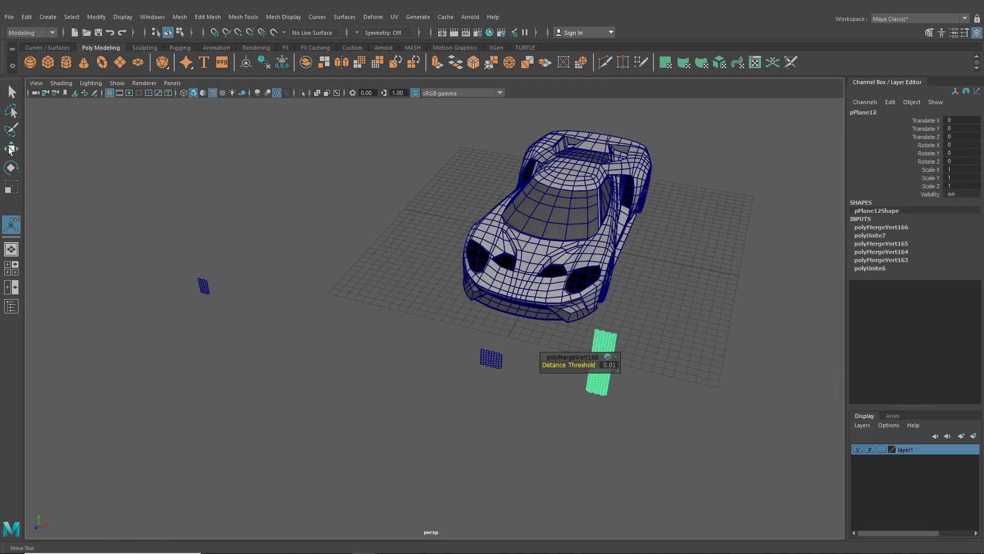
pyautogui.moveTo(654, 377); pyautogui.dragTo(378, 340)
pyautogui.click(379, 340)
pyautogui.keyDown('alt'); pyautogui.moveTo(379, 340); pyautogui.dragTo(418, 337, button='right'); pyautogui.keyUp('alt')
pyautogui.keyDown('alt'); pyautogui.moveTo(475, 323); pyautogui.dragTo(433, 338, button='middle'); pyautogui.keyUp('alt')
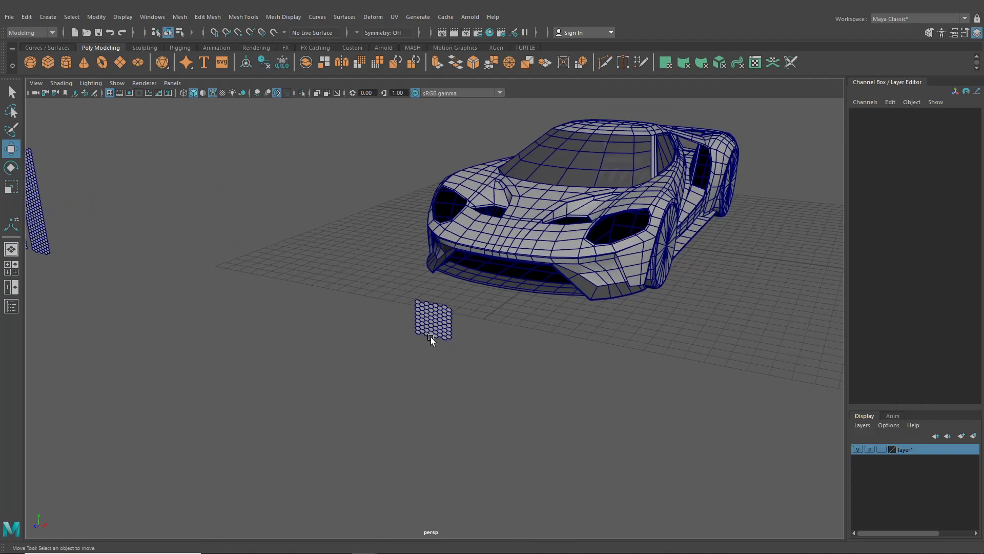
# Step: In the front view, centre the honeycomb panel in the grille opening at Translate X -0.382
pyautogui.keyDown('alt'); pyautogui.moveTo(432, 338); pyautogui.dragTo(446, 335, button='right'); pyautogui.keyUp('alt')
pyautogui.click(445, 336)
pyautogui.click(7, 273)
pyautogui.press('space')
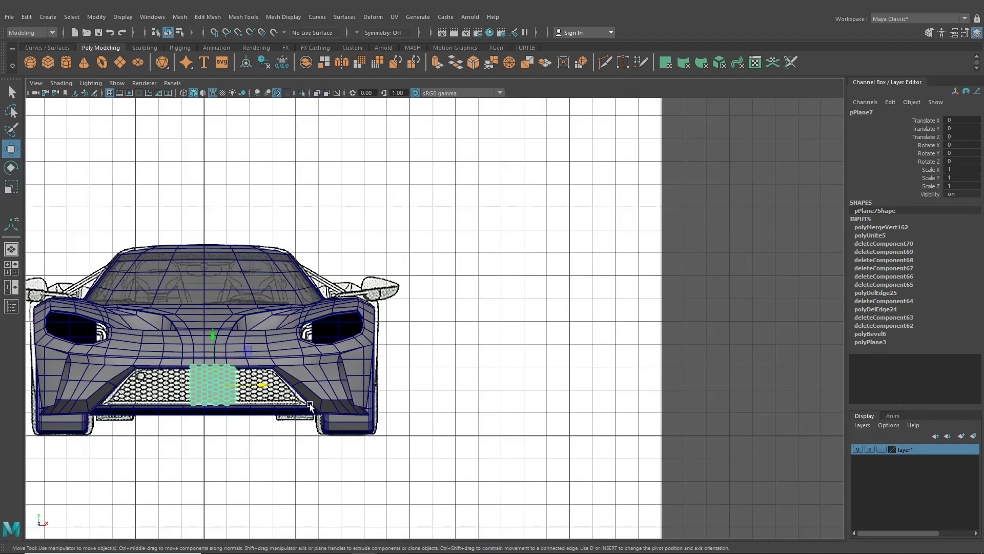
pyautogui.scroll(3, 472, 389)
pyautogui.scroll(2, 472, 388)
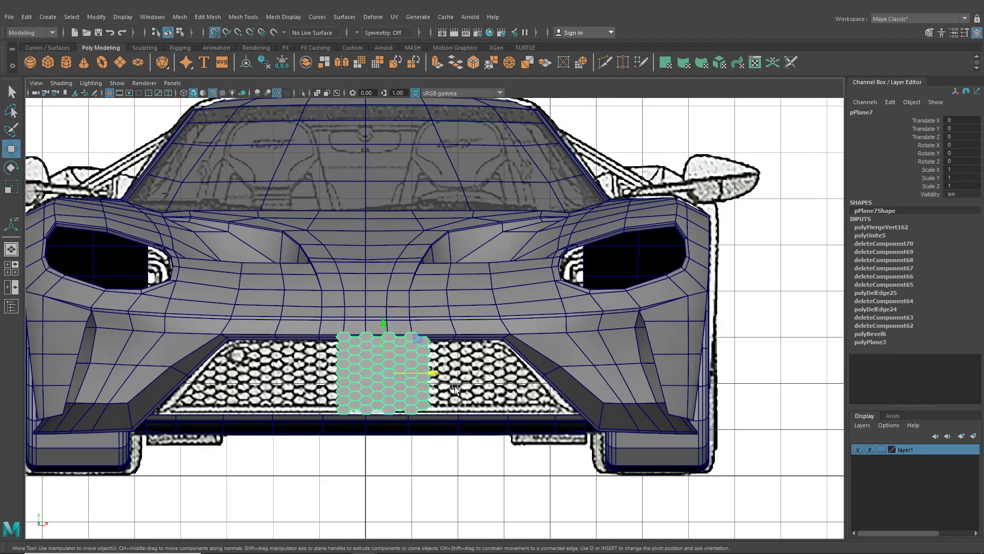
pyautogui.moveTo(425, 374); pyautogui.dragTo(356, 372)
pyautogui.keyDown('alt'); pyautogui.moveTo(365, 392); pyautogui.dragTo(394, 345, button='middle'); pyautogui.keyUp('alt')
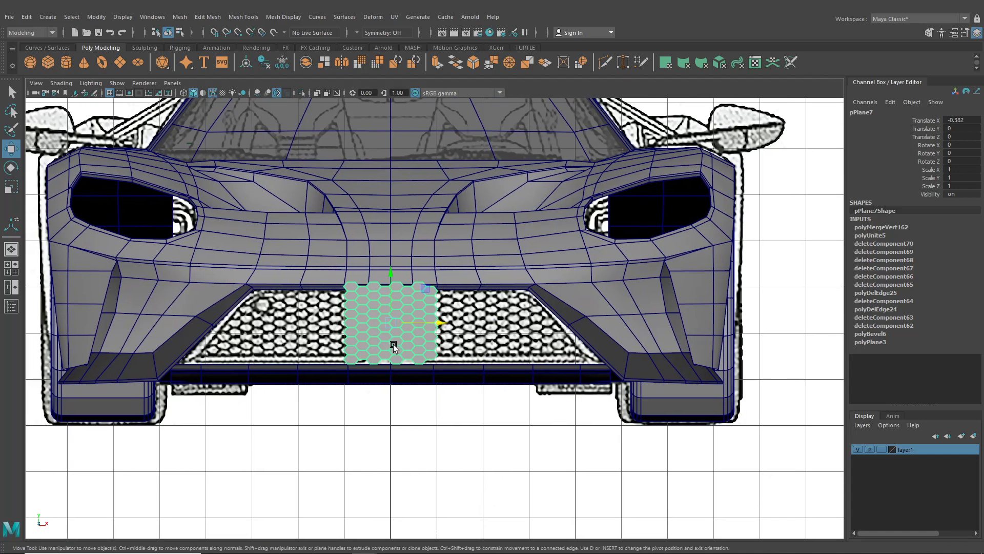
# Step: Duplicate the centred honeycomb panel and snap the copy vertex to vertex against its side edge
pyautogui.hotkey('ctrl', 'd')
pyautogui.moveTo(436, 324); pyautogui.dragTo(527, 331)
pyautogui.scroll(6, 512, 373)
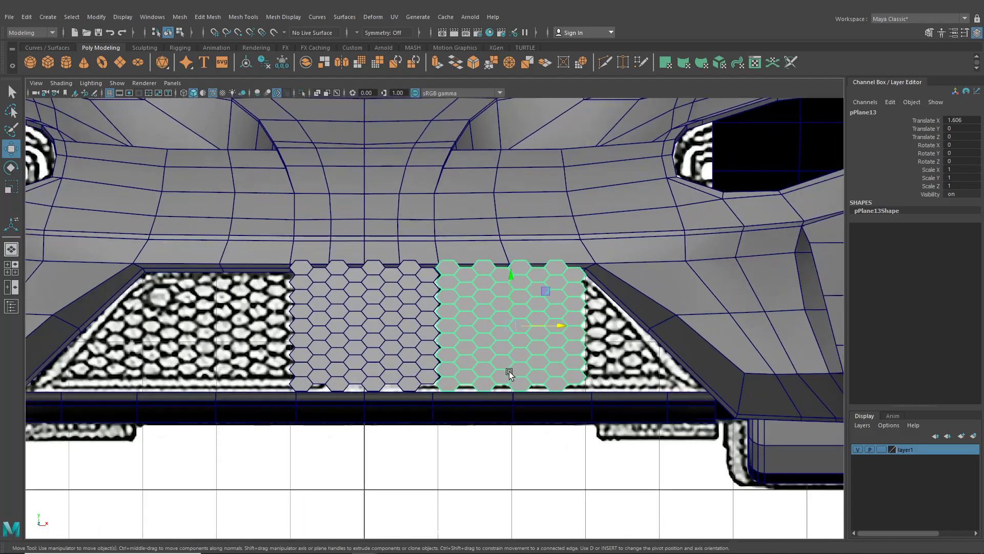
pyautogui.moveTo(597, 330); pyautogui.dragTo(432, 294)
pyautogui.press('d')
pyautogui.press('v')
pyautogui.scroll(4, 440, 307)
# Step: Select both adjoining honeycomb panels and combine them into one mesh
pyautogui.keyDown('shift'); pyautogui.click(410, 251); pyautogui.keyUp('shift')
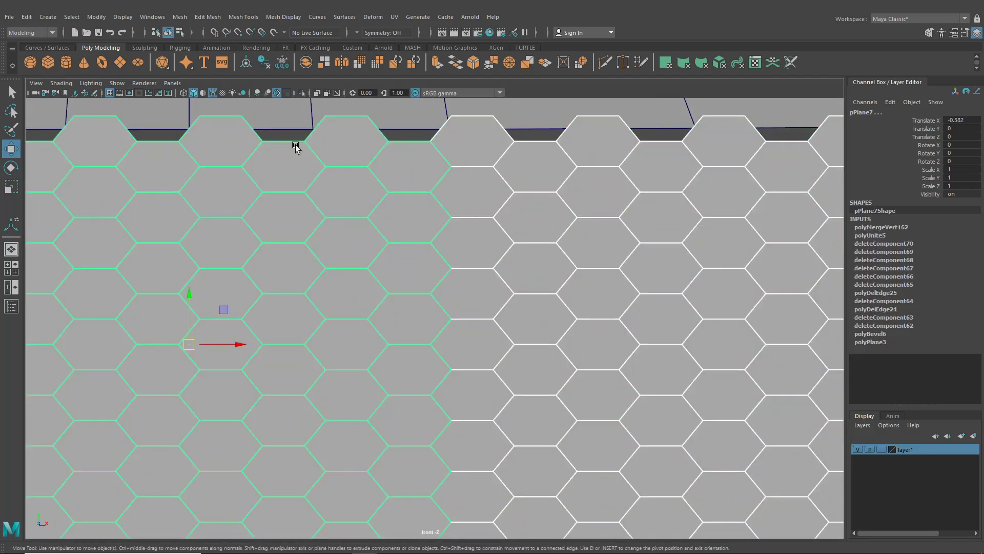
pyautogui.click(206, 17)
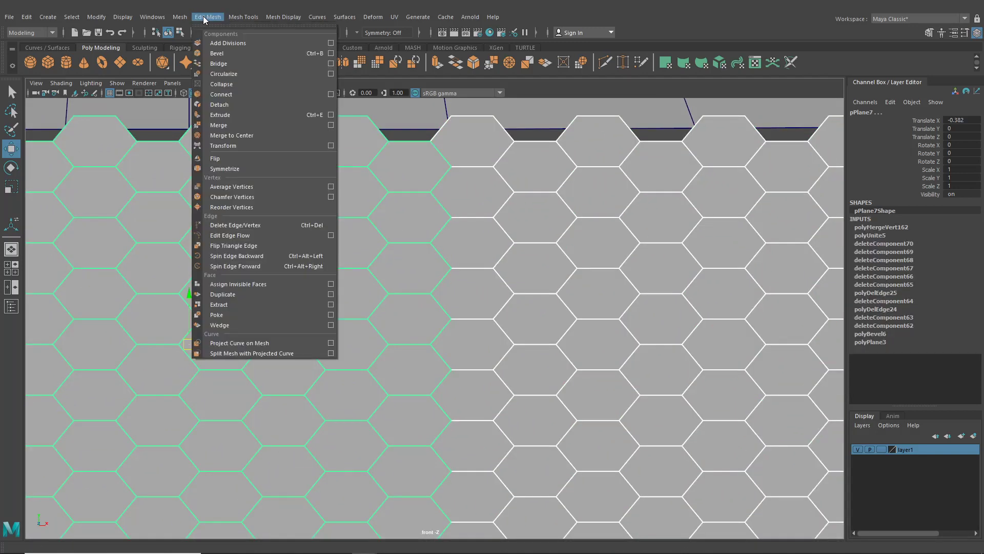
pyautogui.moveTo(180, 17)
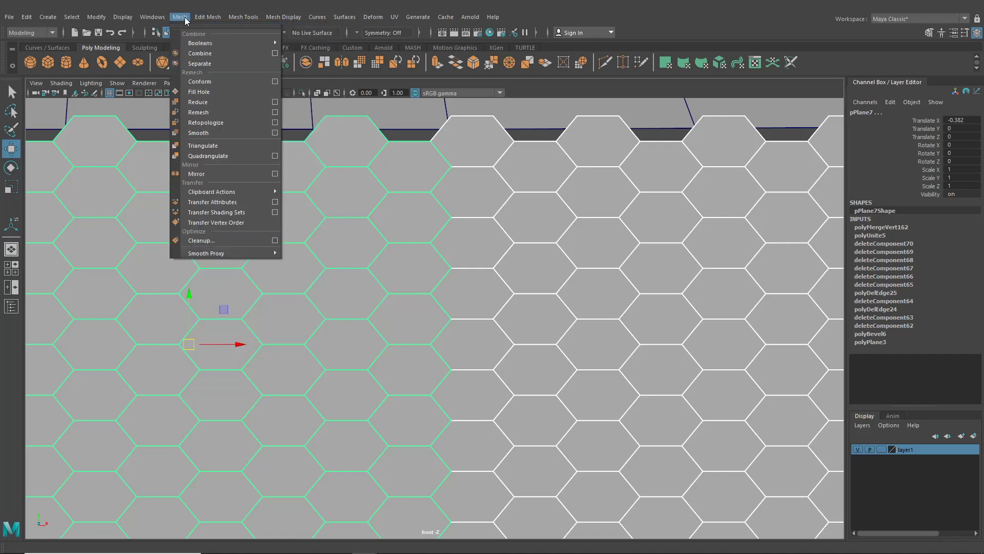
pyautogui.click(199, 53)
# Step: Merge the seam vertices between the two combined panels with a distance threshold of 0.01 and return to object selection
pyautogui.moveTo(455, 221); pyautogui.dragTo(407, 219, button='right')
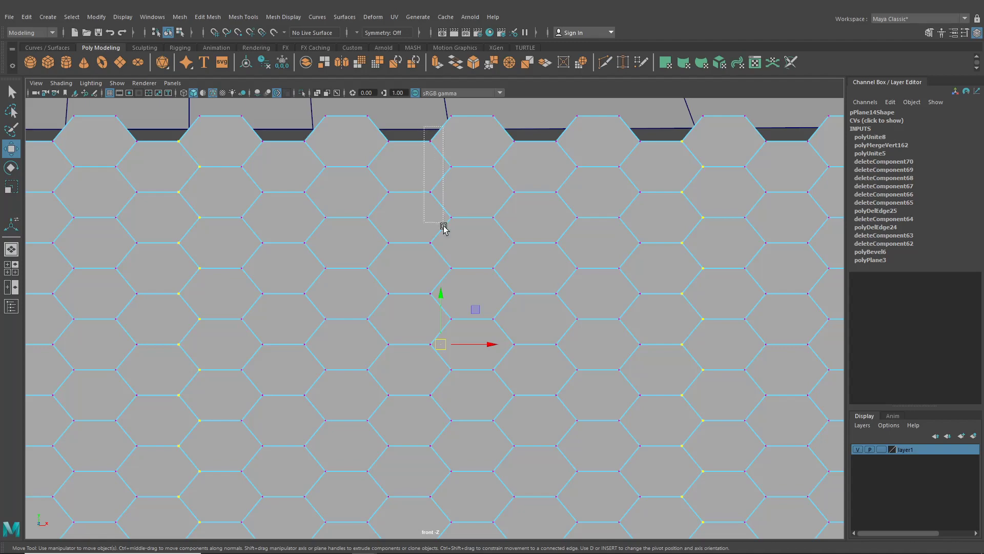
pyautogui.moveTo(443, 229); pyautogui.dragTo(445, 372)
pyautogui.scroll(-5, 464, 380)
pyautogui.scroll(2, 429, 300)
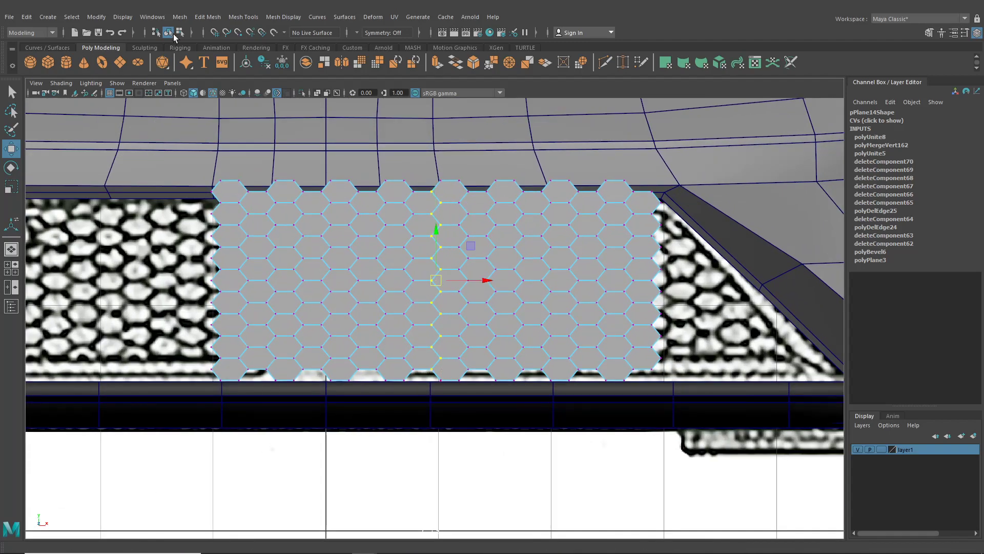
pyautogui.click(174, 18)
pyautogui.moveTo(208, 17)
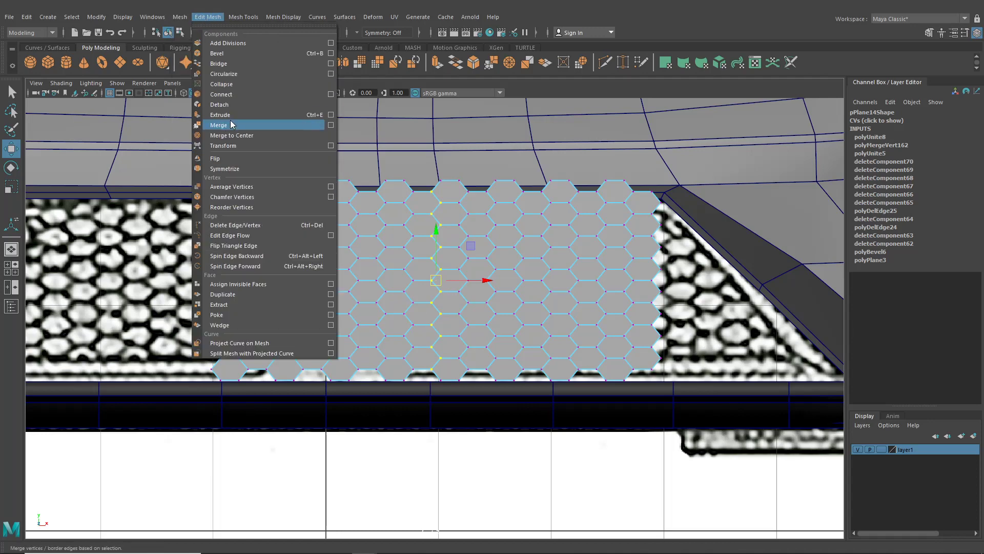
pyautogui.click(219, 125)
pyautogui.click(179, 32)
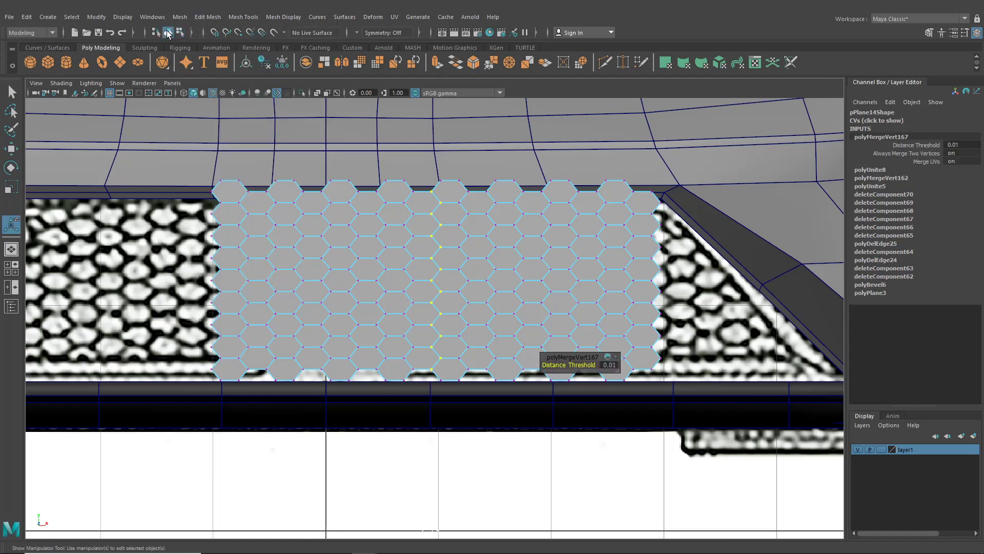
pyautogui.click(169, 33)
# Step: Shift the combined panel's pivot horizontally from its middle to its left edge
pyautogui.scroll(-5, 345, 242)
pyautogui.keyDown('alt'); pyautogui.moveTo(345, 241); pyautogui.dragTo(349, 234, button='middle'); pyautogui.keyUp('alt')
pyautogui.click(11, 148)
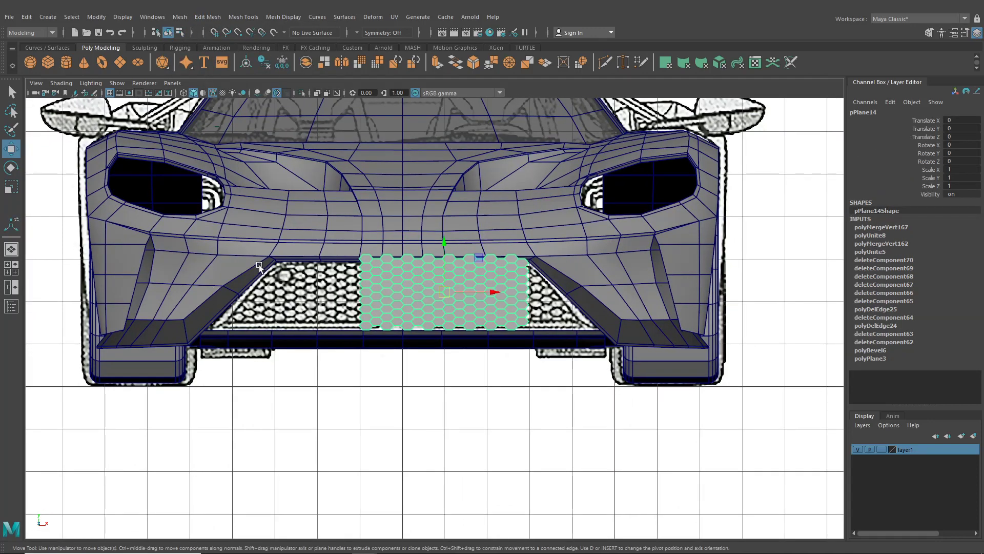
pyautogui.scroll(4, 445, 346)
pyautogui.press('d')
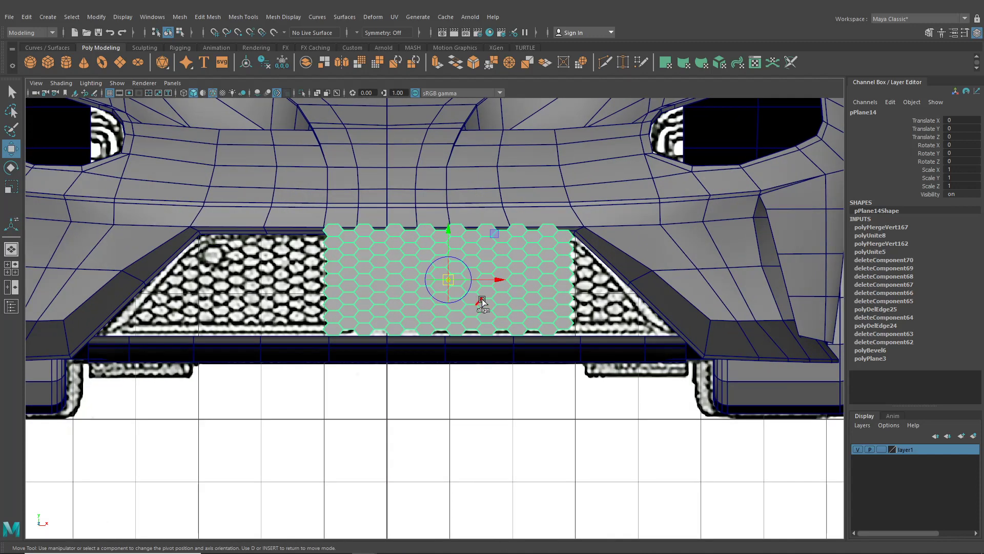
pyautogui.moveTo(494, 280); pyautogui.dragTo(331, 275)
pyautogui.press('d')
pyautogui.scroll(3, 320, 280)
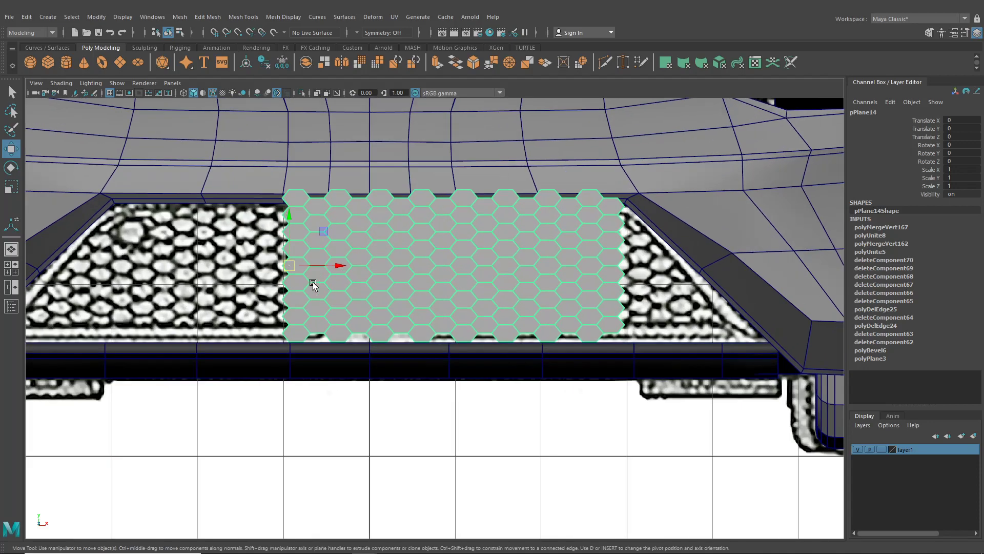
# Step: Snap the pivot onto a left-edge vertex and move the panel to the car's centre line at Translate X 0.936
pyautogui.keyDown('alt'); pyautogui.moveTo(315, 300); pyautogui.dragTo(472, 343, button='middle'); pyautogui.keyUp('alt')
pyautogui.scroll(2, 473, 344)
pyautogui.scroll(-5, 469, 344)
pyautogui.press('d')
pyautogui.press('d')
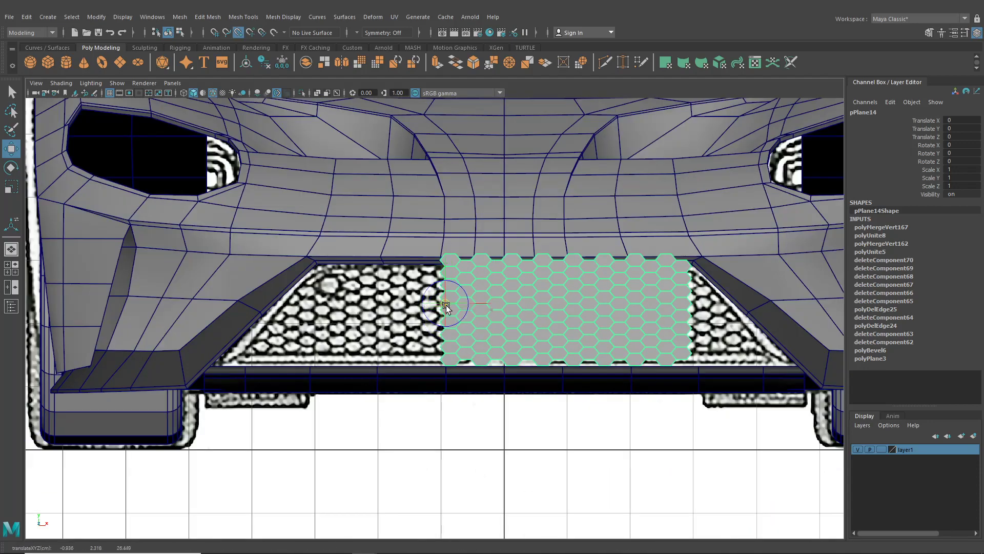
pyautogui.moveTo(497, 302)
pyautogui.mouseDown()
pyautogui.moveTo(627, 312)
pyautogui.moveTo(512, 311)
pyautogui.mouseUp()
pyautogui.scroll(1, 511, 312)
pyautogui.keyDown('alt'); pyautogui.moveTo(511, 312); pyautogui.dragTo(346, 290, button='middle'); pyautogui.keyUp('alt')
pyautogui.scroll(3, 346, 291)
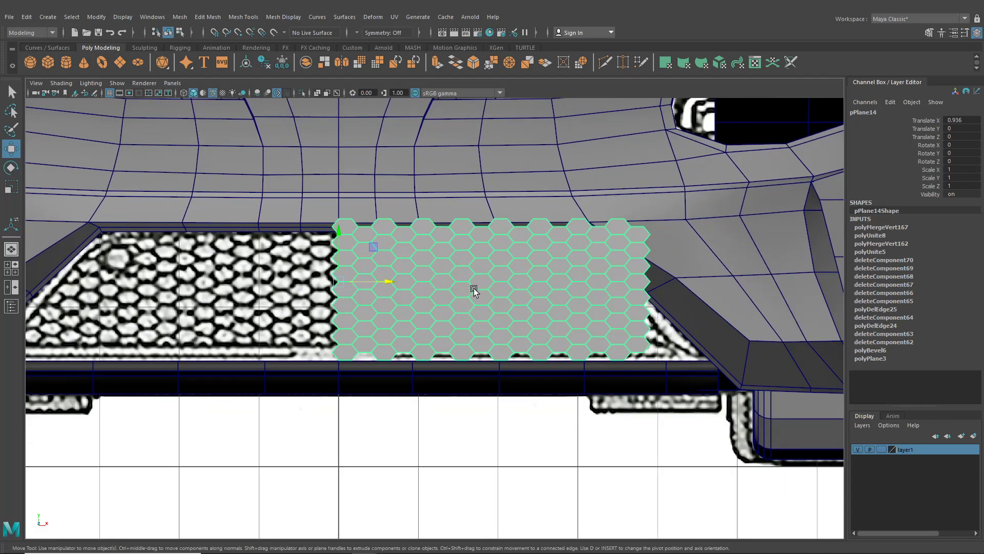
# Step: Duplicate the panel, move the copy to the other half at Translate X -3.011, and snap its pivot onto an inner-edge vertex
pyautogui.hotkey('ctrl', 'd')
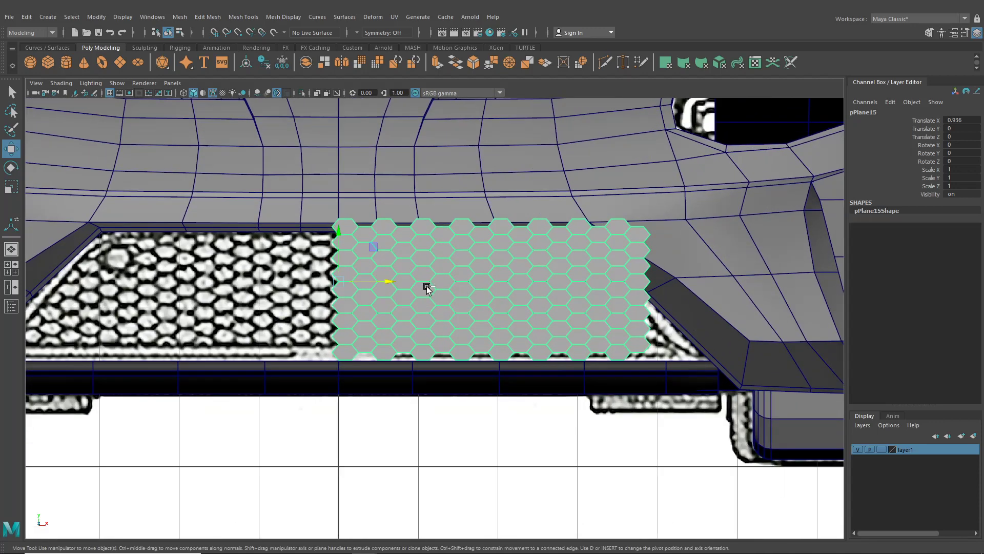
pyautogui.moveTo(428, 285); pyautogui.dragTo(158, 279)
pyautogui.keyDown('alt'); pyautogui.moveTo(159, 279); pyautogui.dragTo(263, 284, button='middle'); pyautogui.keyUp('alt')
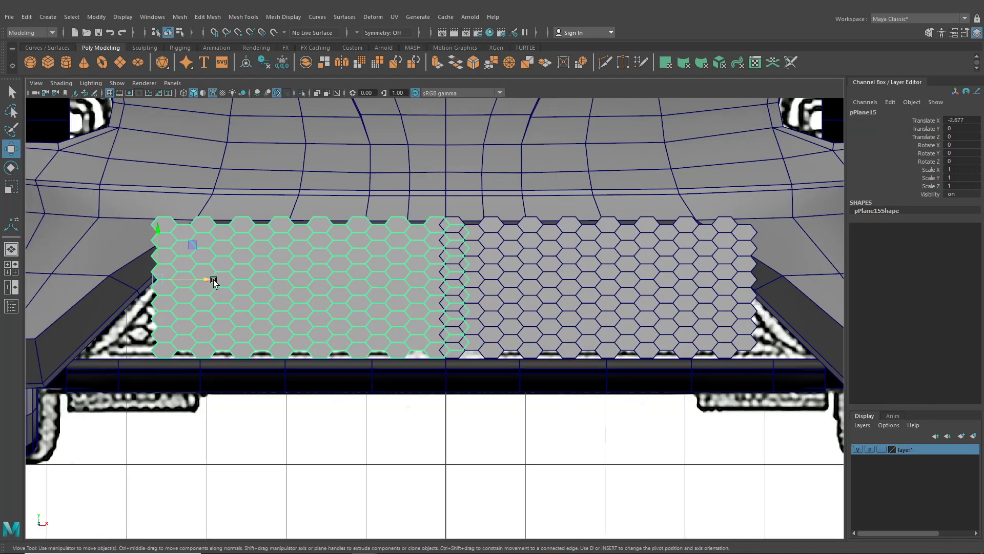
pyautogui.moveTo(214, 279); pyautogui.dragTo(431, 297)
pyautogui.press('s')
pyautogui.press('d')
pyautogui.press('v')
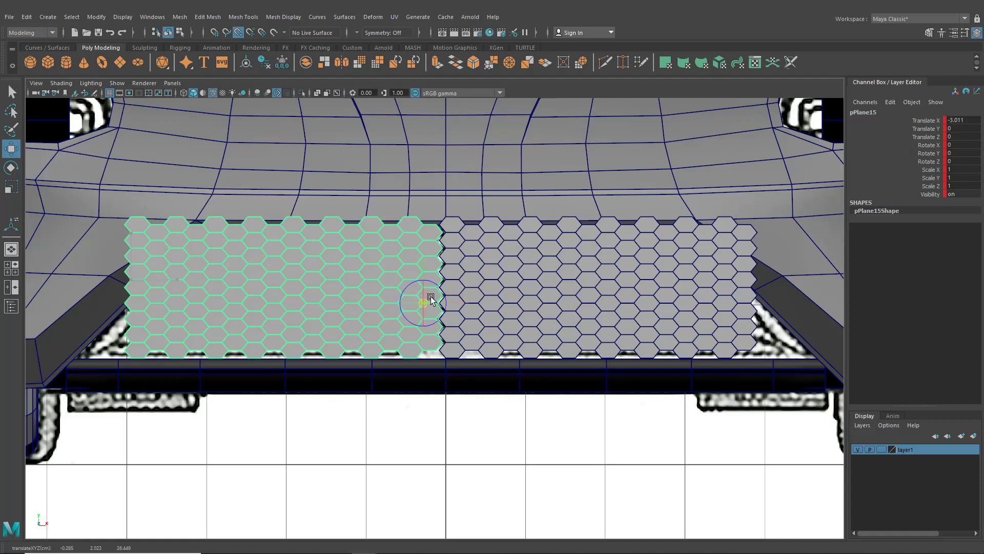
pyautogui.scroll(5, 461, 282)
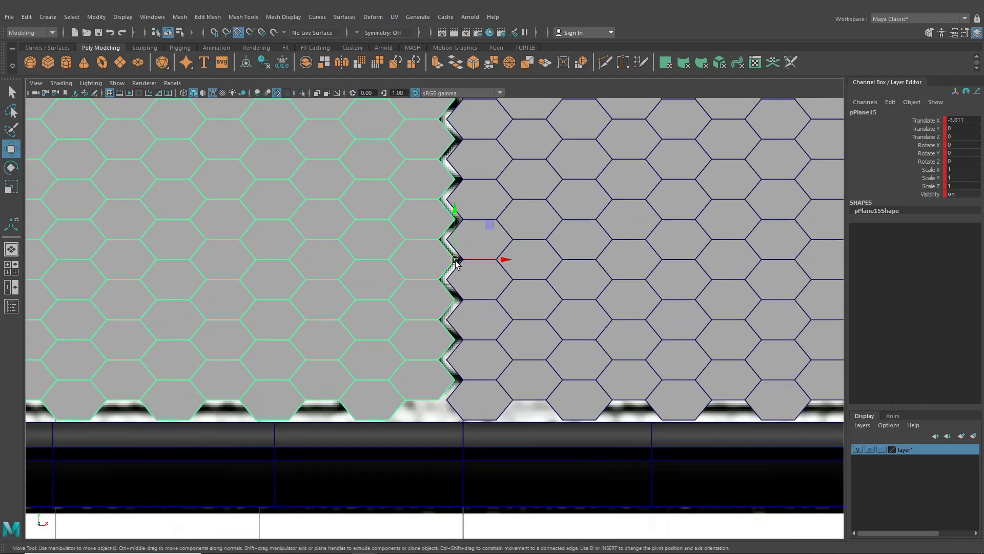
# Step: Try to snap the copied panel against the other half at Translate X -2.97 and select both halves
pyautogui.moveTo(456, 263); pyautogui.dragTo(461, 265)
pyautogui.scroll(-6, 476, 244)
pyautogui.scroll(2, 442, 270)
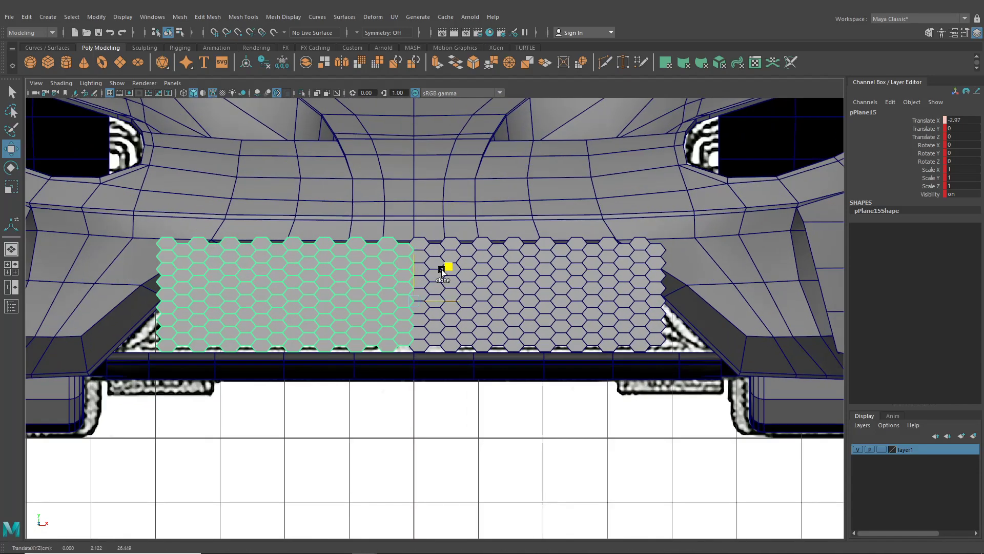
pyautogui.click(511, 291)
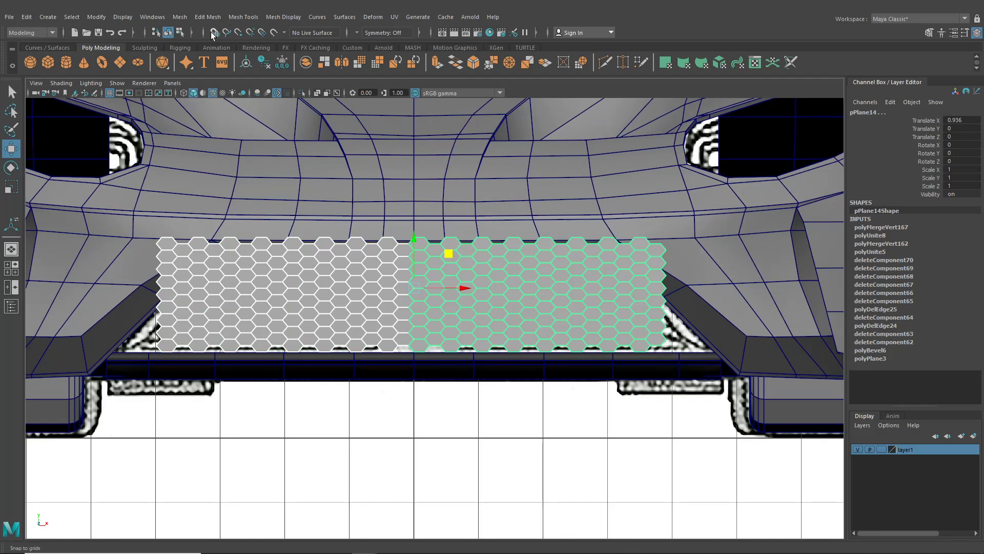
# Step: Select the copied panel alone and snap its inner edge onto the matching vertices of the other half
pyautogui.click(379, 287)
pyautogui.scroll(5, 407, 280)
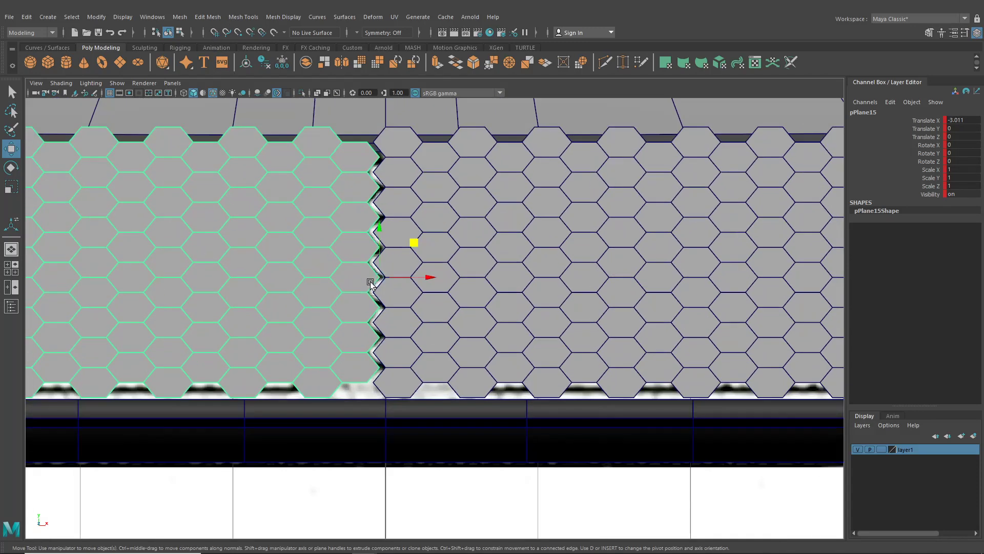
pyautogui.moveTo(370, 283); pyautogui.dragTo(385, 279)
# Step: Select both halves of the grille honeycomb and combine them into one wide mesh
pyautogui.click(511, 224)
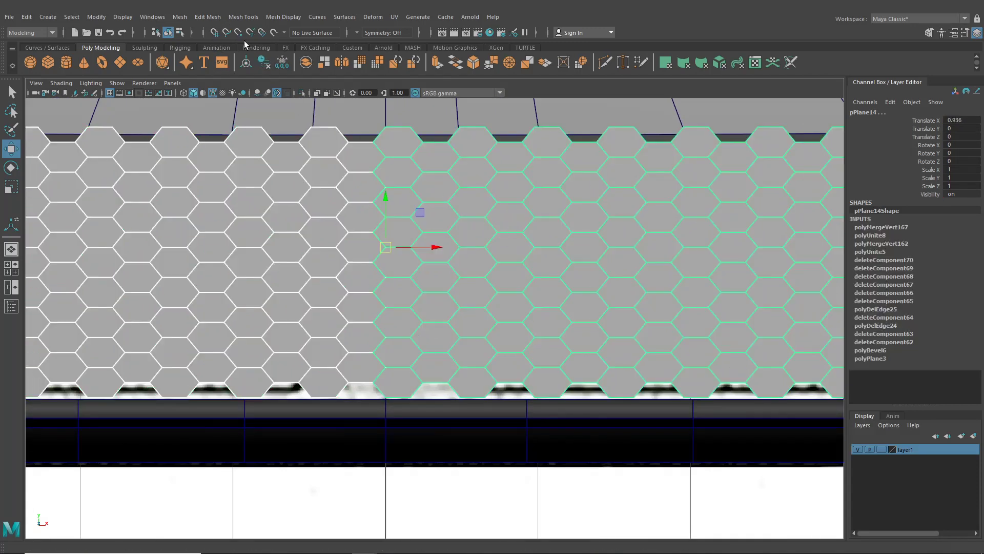
pyautogui.click(208, 17)
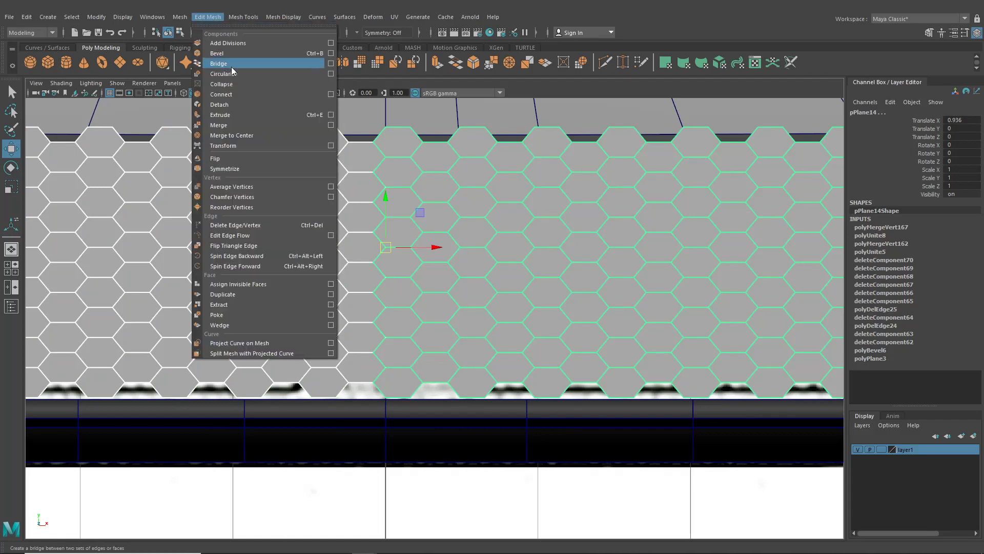
pyautogui.click(198, 55)
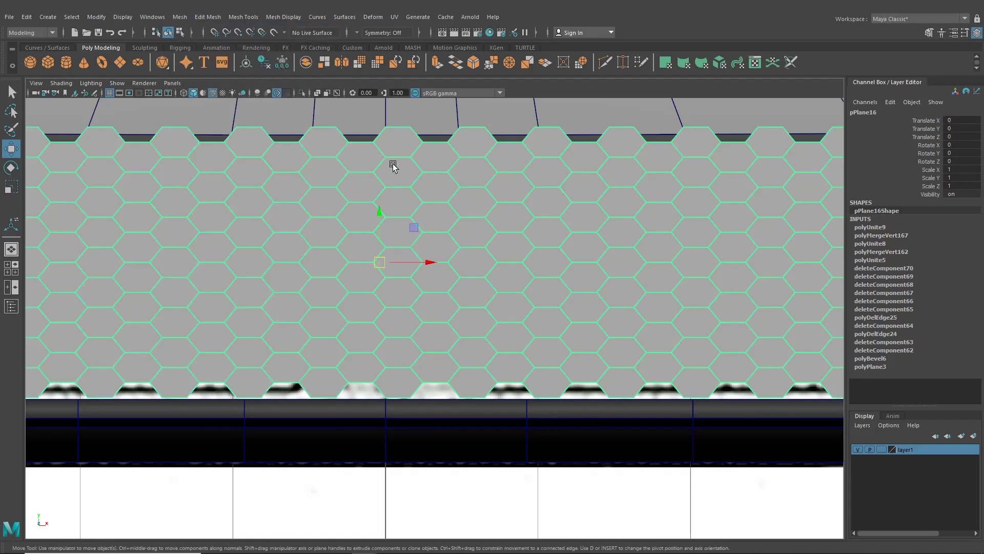
# Step: Merge the vertices along the wide grille mesh's centre seam with a distance threshold of 0.01
pyautogui.moveTo(351, 168); pyautogui.dragTo(371, 145, button='right')
pyautogui.moveTo(377, 162); pyautogui.dragTo(395, 391)
pyautogui.click(202, 17)
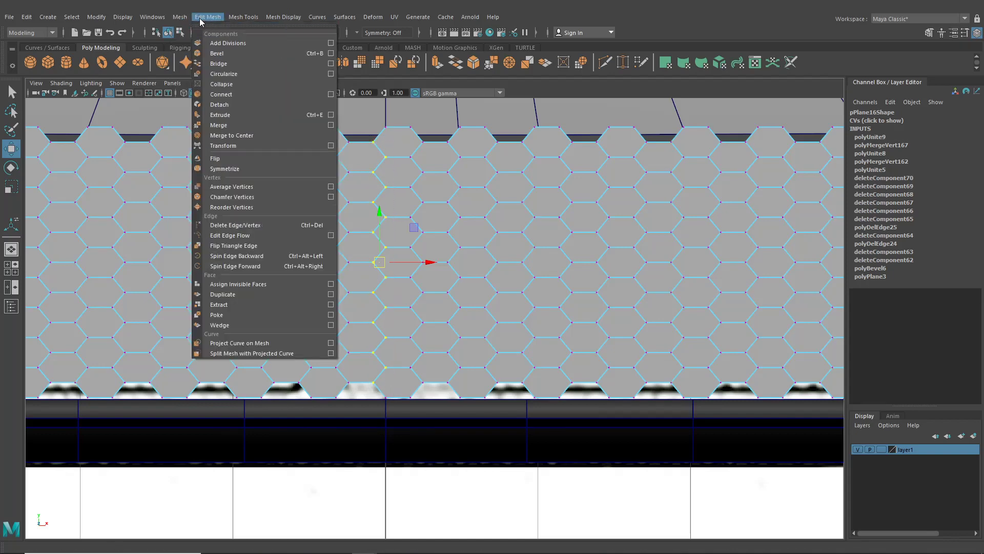
pyautogui.click(234, 126)
pyautogui.click(168, 32)
# Step: Duplicate the spare small honeycomb panel and place copies at both ends of the wide grille mesh, at Translate X -2.712 and 7.14
pyautogui.scroll(-12, 435, 318)
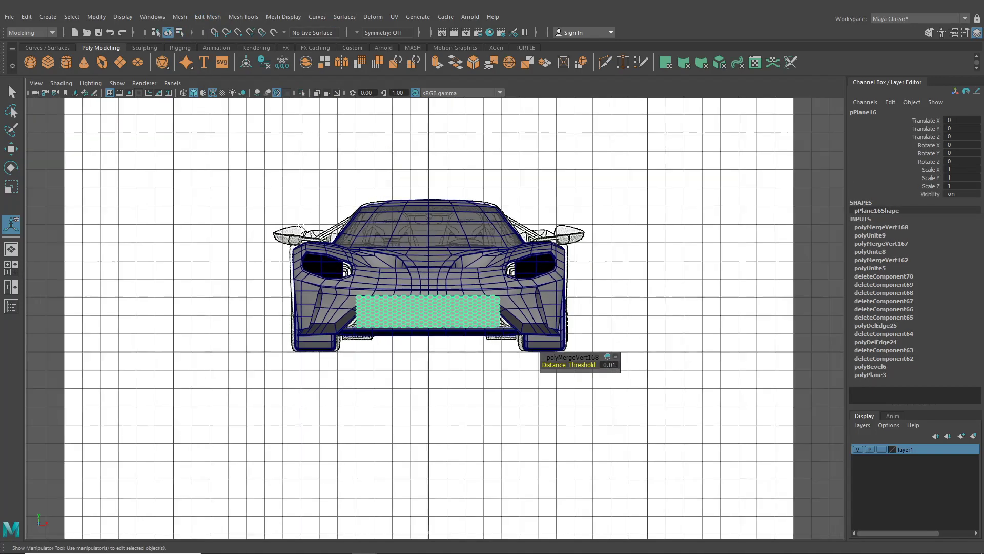
pyautogui.keyDown('alt'); pyautogui.moveTo(323, 266); pyautogui.dragTo(528, 202, button='middle'); pyautogui.keyUp('alt')
pyautogui.scroll(-2, 435, 318)
pyautogui.click(145, 264)
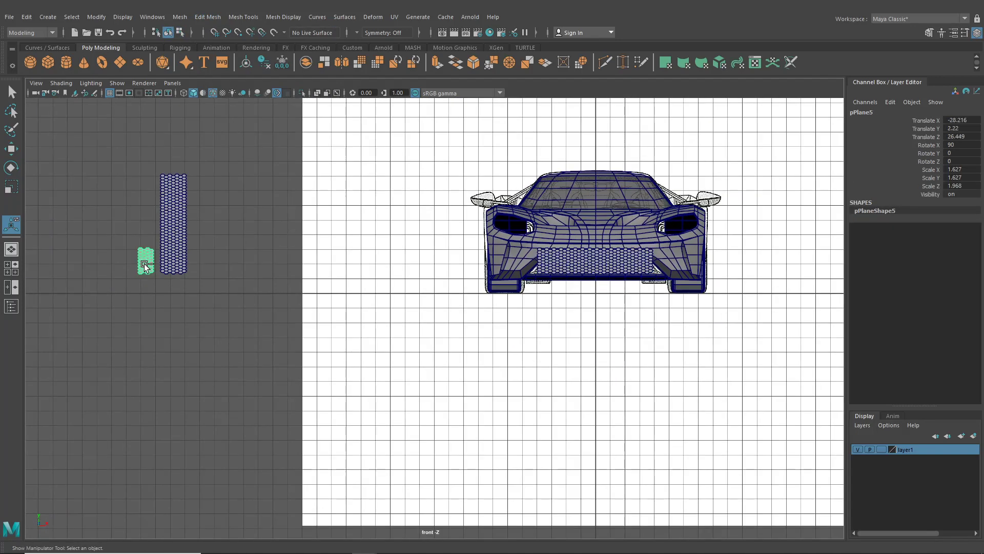
pyautogui.click(16, 149)
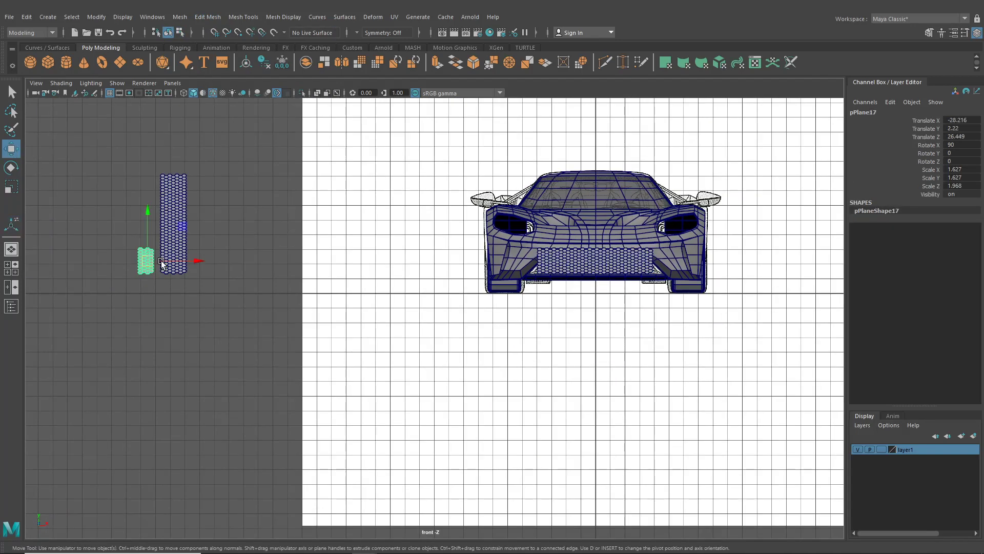
pyautogui.moveTo(151, 260)
pyautogui.keyDown('shift'); pyautogui.mouseDown()
pyautogui.moveTo(523, 269)
pyautogui.moveTo(670, 259)
pyautogui.mouseUp(); pyautogui.keyUp('shift')
pyautogui.scroll(4, 615, 252)
pyautogui.keyDown('alt'); pyautogui.moveTo(620, 238); pyautogui.dragTo(381, 308, button='middle'); pyautogui.keyUp('alt')
pyautogui.scroll(3, 377, 291)
pyautogui.scroll(5, 377, 290)
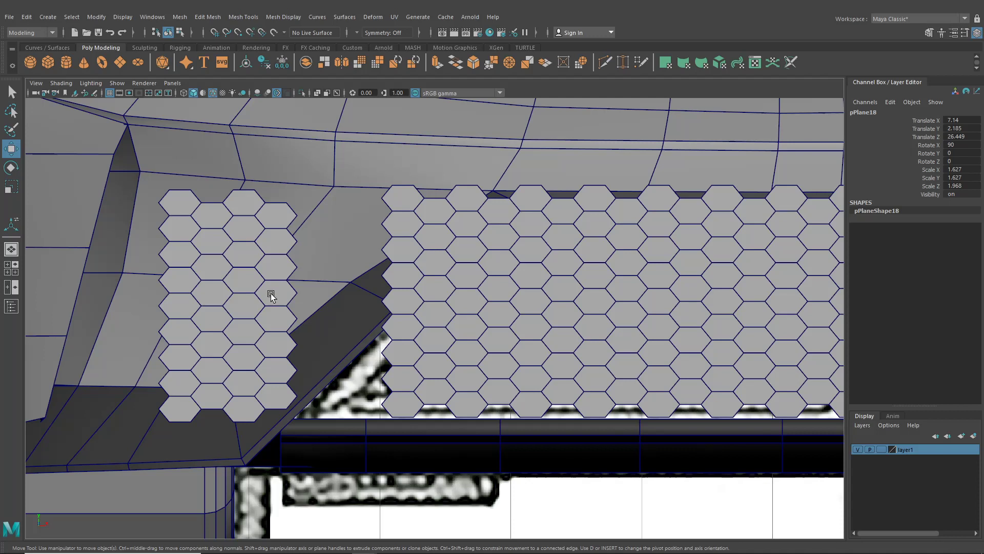
# Step: Set the left small panel's pivot on its inner edge and snap it against the wide grille mesh at Translate X -1.982
pyautogui.click(268, 294)
pyautogui.press('v')
pyautogui.moveTo(248, 306); pyautogui.dragTo(293, 283)
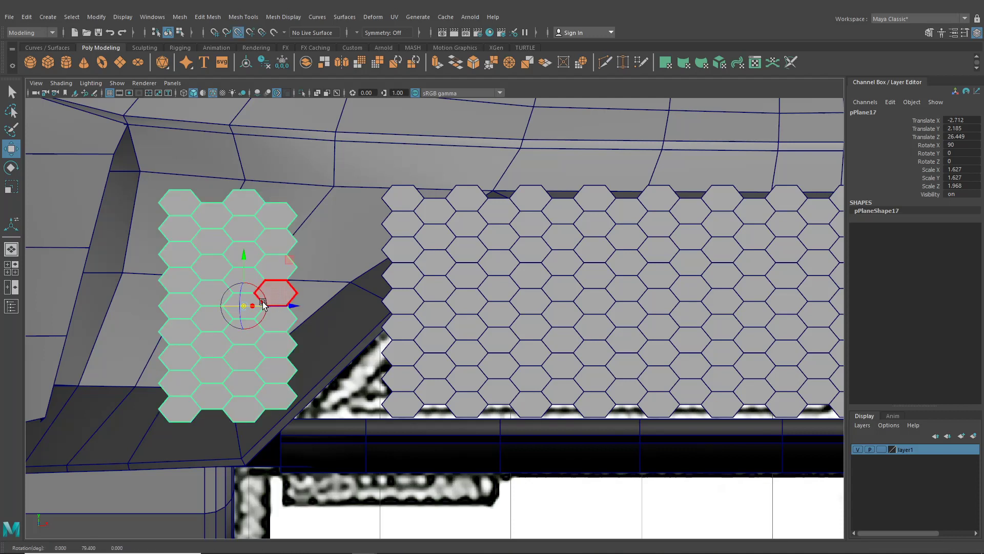
pyautogui.press('d')
pyautogui.press('d')
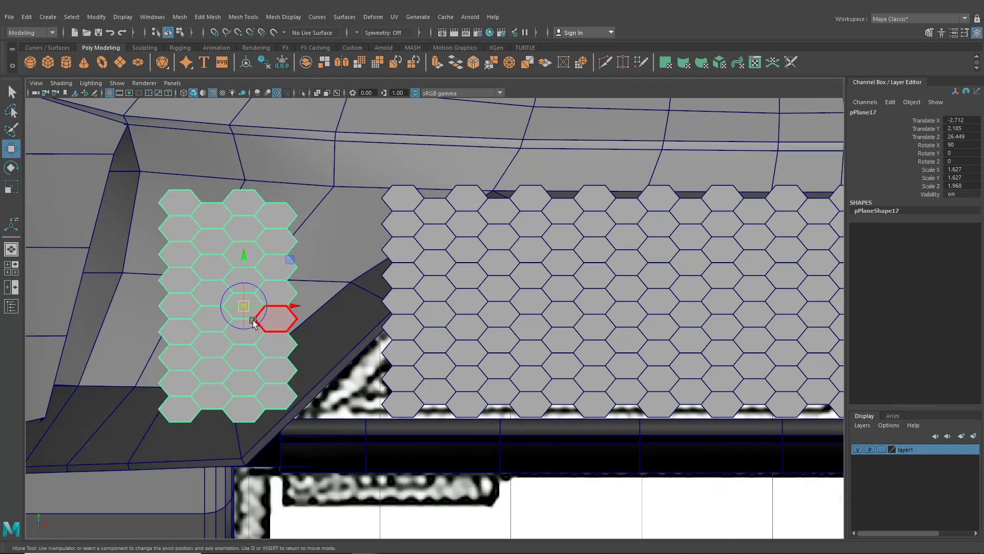
pyautogui.press('v')
pyautogui.moveTo(248, 309)
pyautogui.mouseDown()
pyautogui.moveTo(407, 322)
pyautogui.moveTo(380, 318)
pyautogui.moveTo(433, 277)
pyautogui.mouseUp()
pyautogui.press('d')
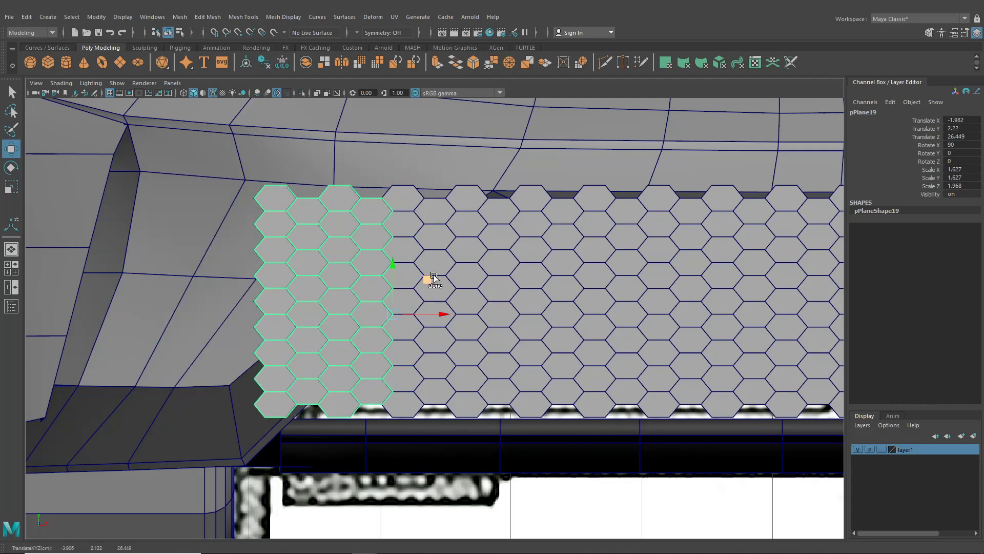
# Step: Add the wide grille mesh to the selected small end panel and combine them into one mesh
pyautogui.keyDown('shift'); pyautogui.click(449, 253); pyautogui.keyUp('shift')
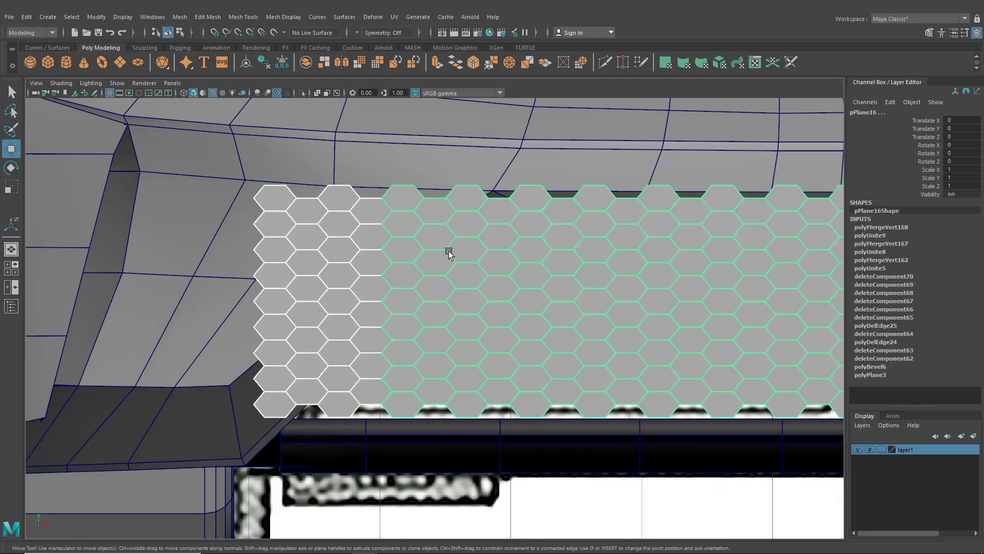
pyautogui.click(207, 17)
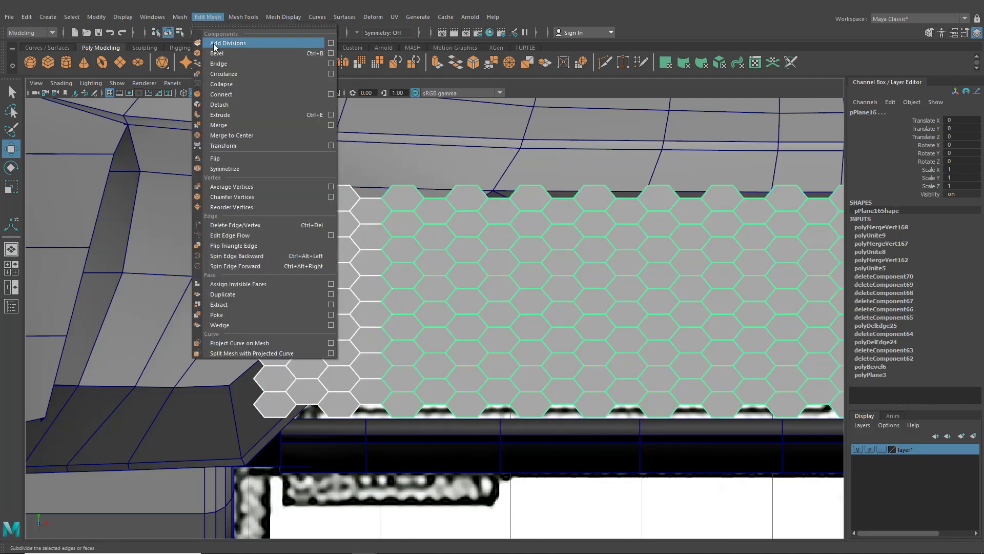
pyautogui.click(181, 17)
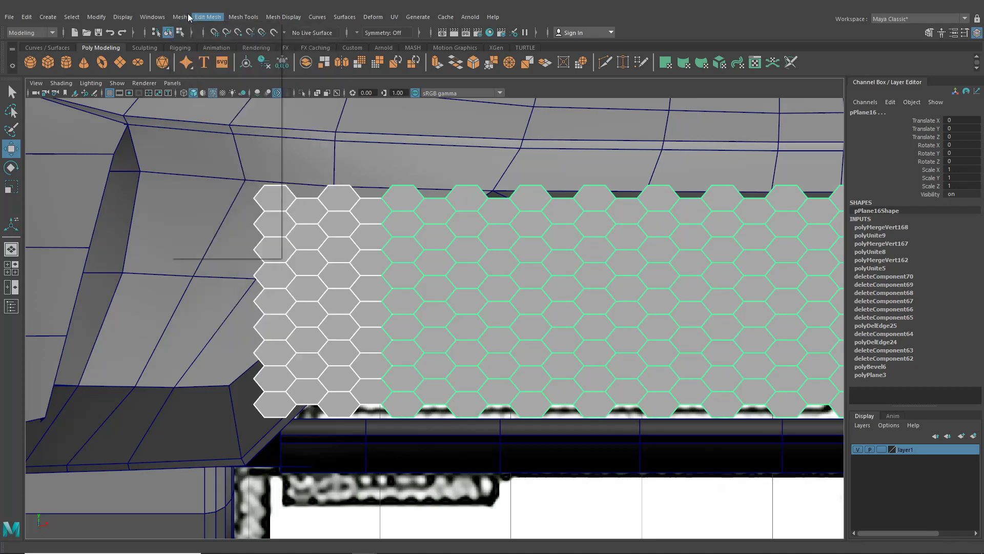
pyautogui.click(181, 17)
pyautogui.click(192, 54)
# Step: Merge the vertices along the seam between the small end panel and the wide grille with a 0.01 distance threshold, and return to object selection
pyautogui.moveTo(395, 200); pyautogui.dragTo(374, 195, button='right')
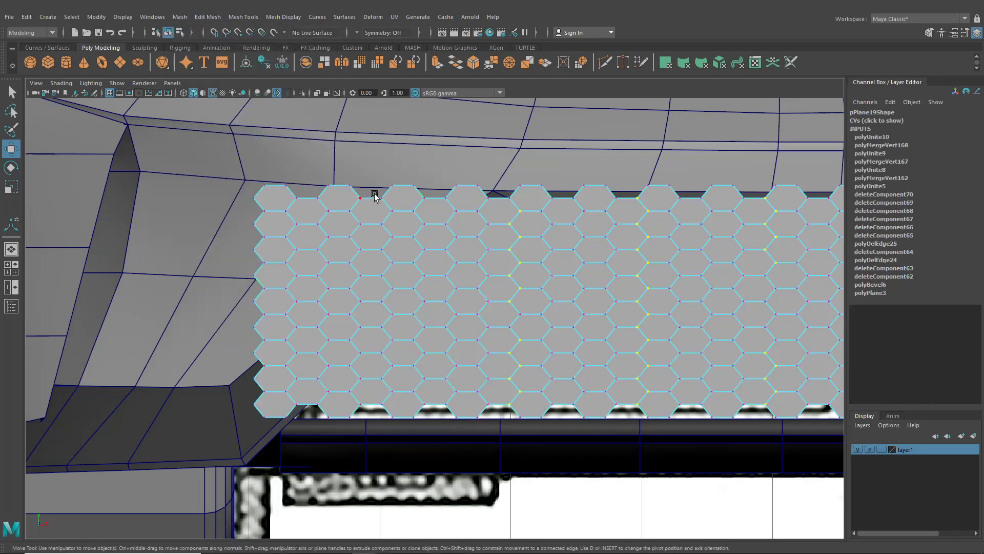
pyautogui.moveTo(402, 399); pyautogui.dragTo(402, 403)
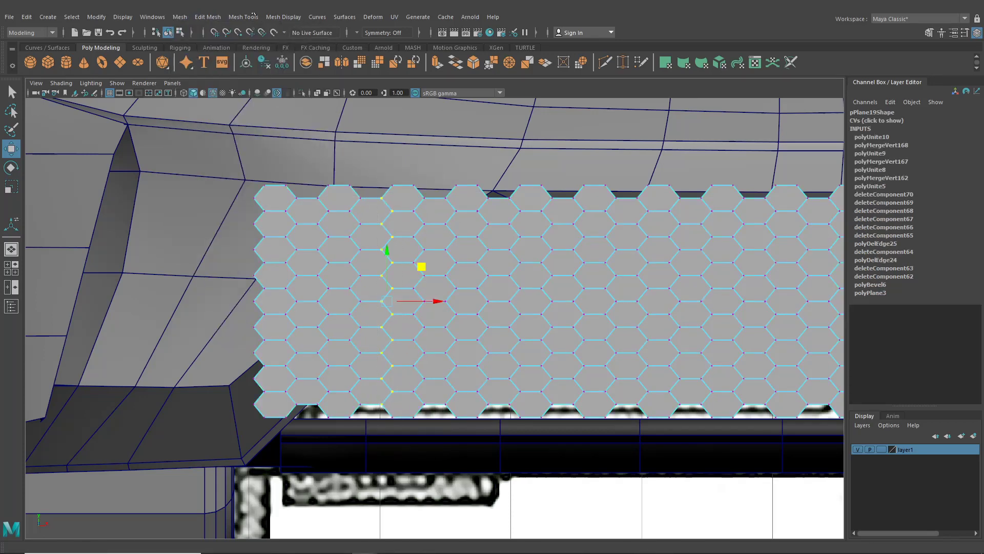
pyautogui.click(243, 17)
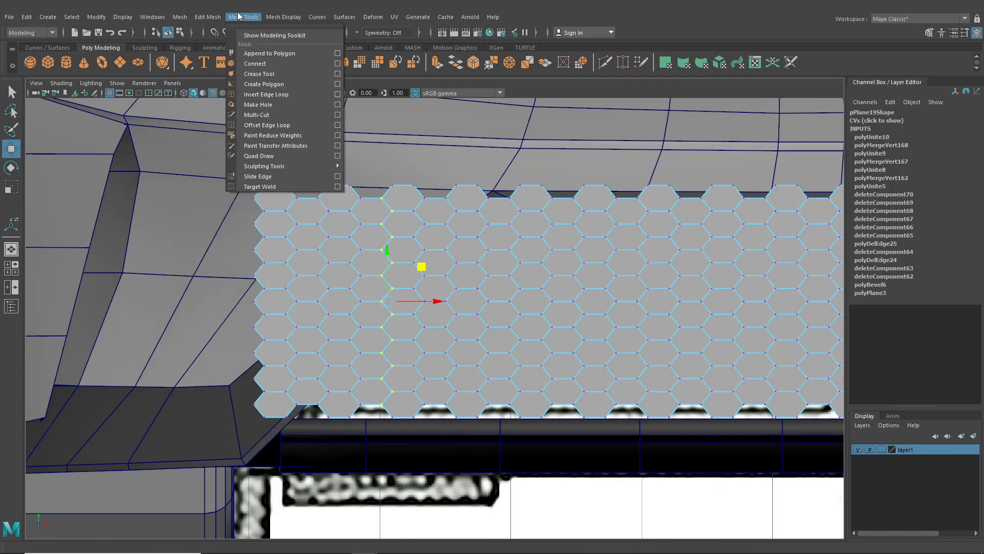
pyautogui.click(218, 125)
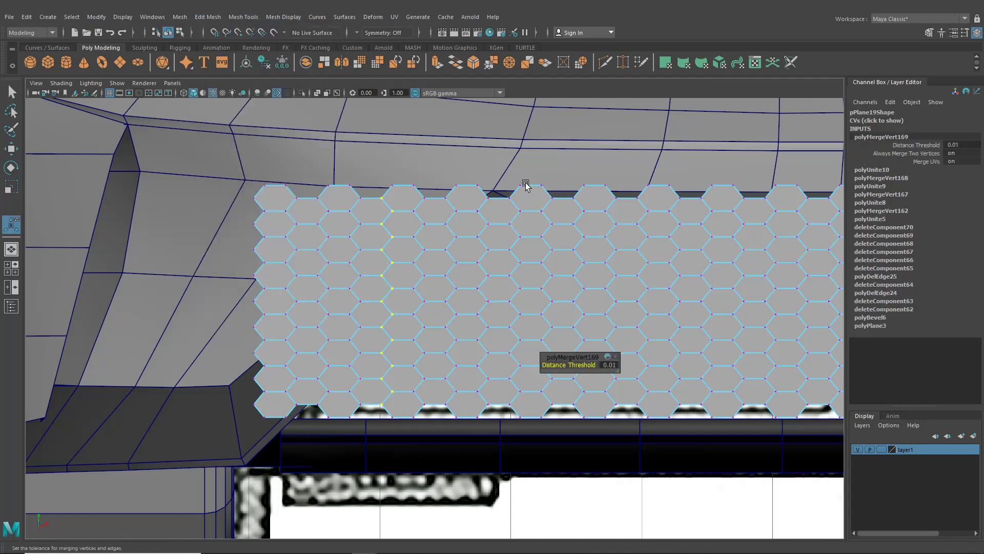
pyautogui.scroll(-5, 523, 182)
pyautogui.click(178, 34)
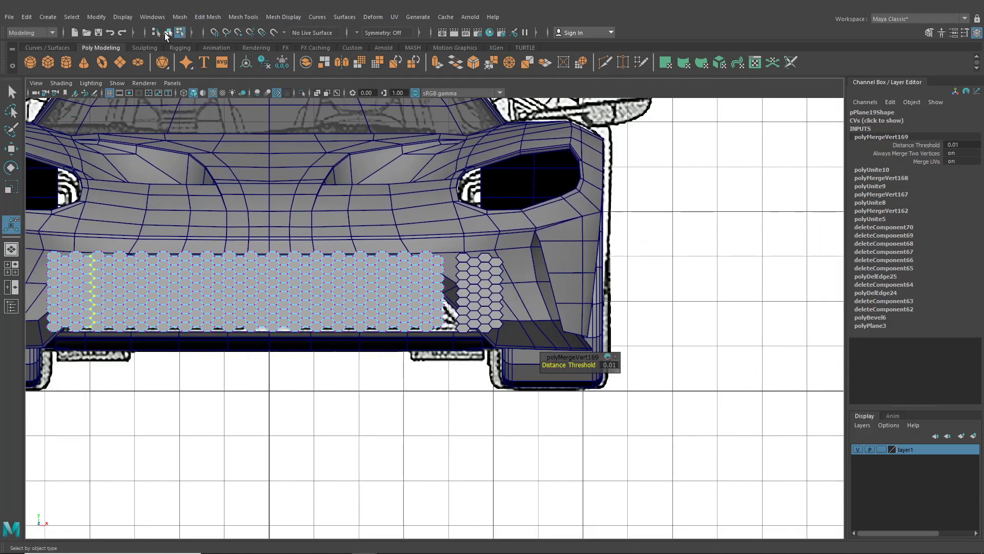
# Step: Snap the separate small honeycomb piece onto the end of the main honeycomb strip, moving it by an edge vertex
pyautogui.click(166, 33)
pyautogui.scroll(5, 491, 260)
pyautogui.click(509, 245)
pyautogui.scroll(2, 507, 244)
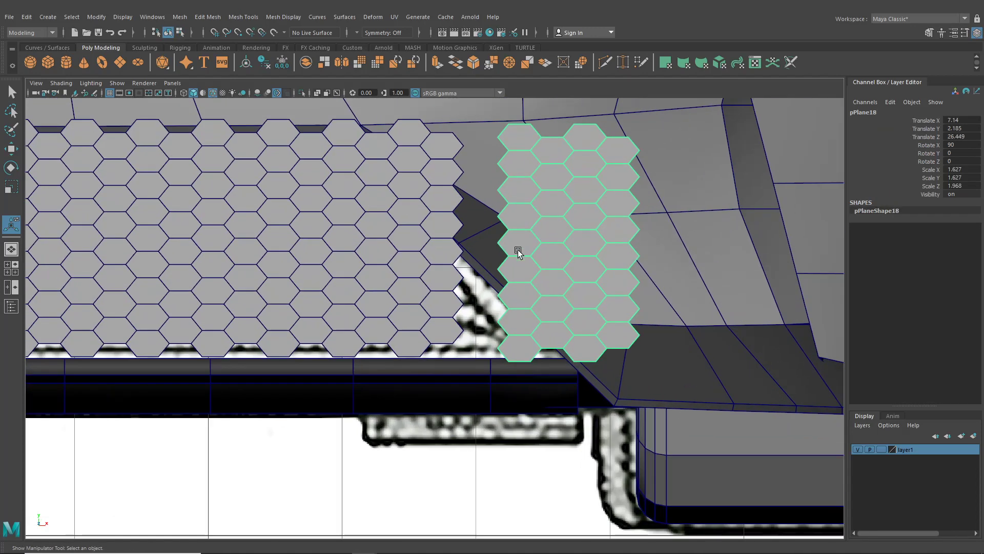
pyautogui.click(11, 149)
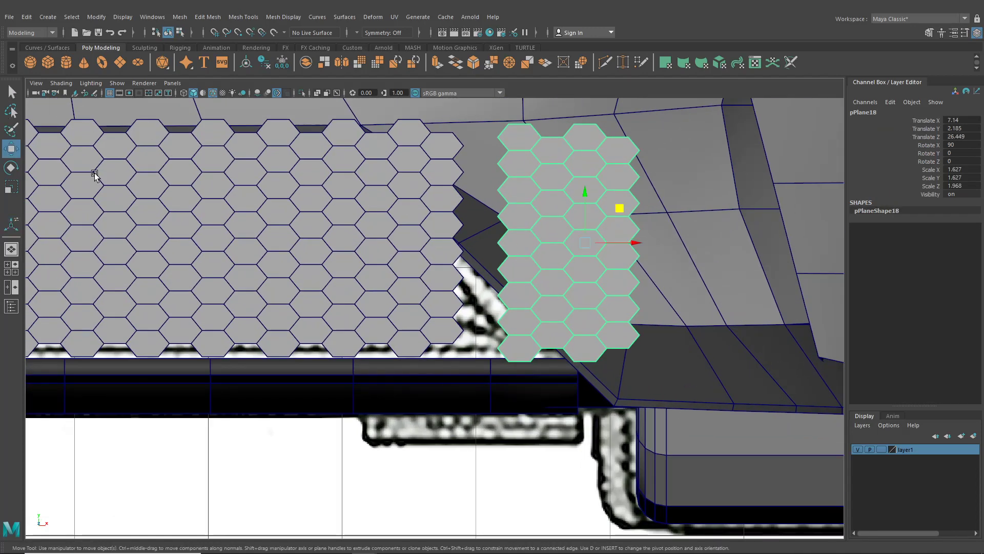
pyautogui.press('d')
pyautogui.press('v')
pyautogui.moveTo(588, 242); pyautogui.dragTo(454, 238)
# Step: Combine the main honeycomb strip and the snapped end piece into one mesh
pyautogui.keyDown('shift'); pyautogui.click(419, 216); pyautogui.keyUp('shift')
pyautogui.hotkey('ctrl', 'm')
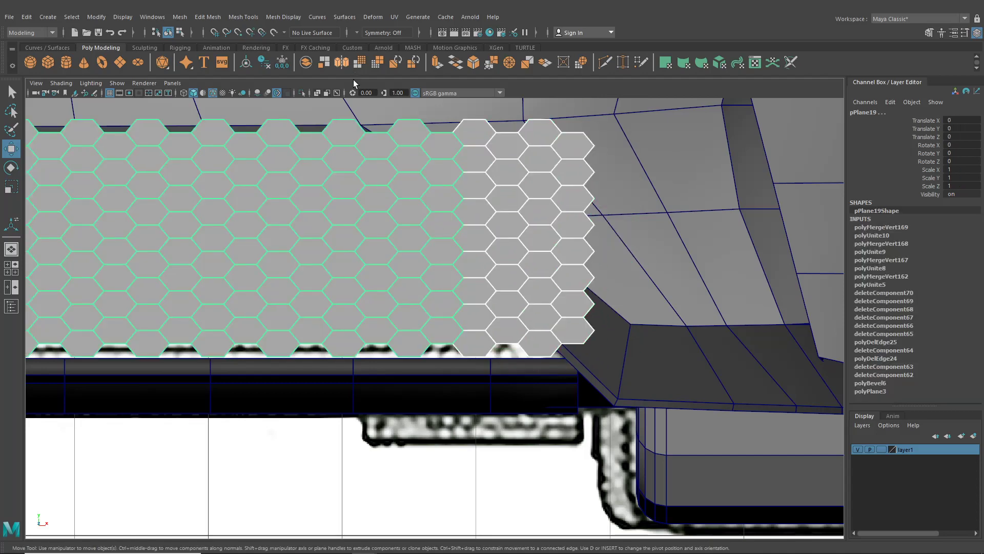
pyautogui.press('f')
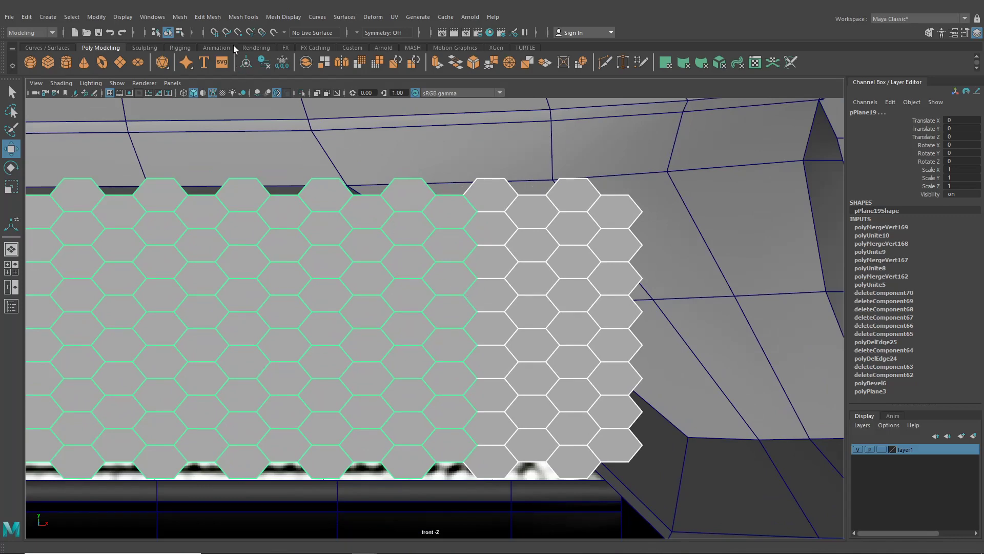
pyautogui.click(208, 16)
pyautogui.click(205, 55)
# Step: Merge the seam vertices between the two honeycomb sections with a 0.01 distance threshold and return to object selection
pyautogui.moveTo(488, 201); pyautogui.dragTo(457, 194, button='right')
pyautogui.moveTo(456, 190); pyautogui.dragTo(490, 466)
pyautogui.click(207, 16)
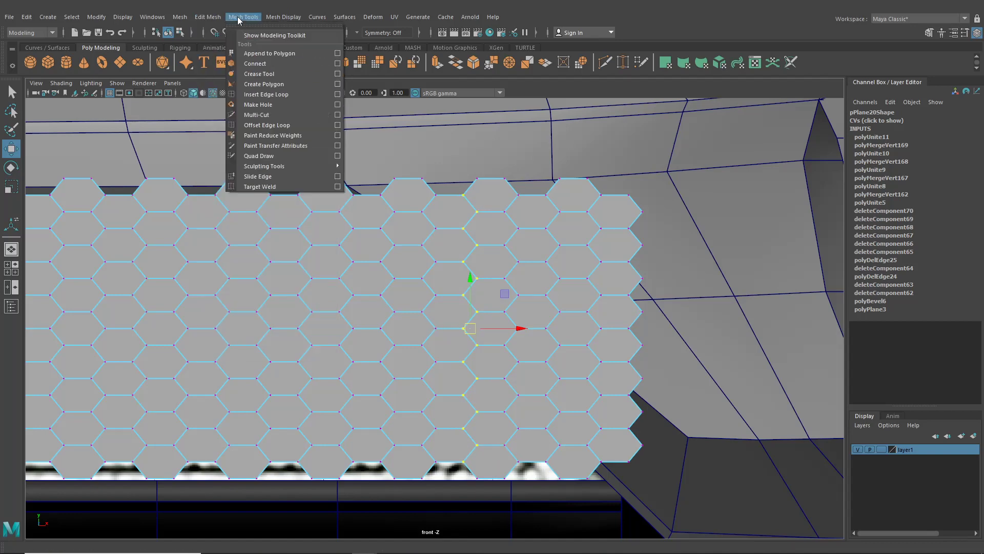
pyautogui.click(219, 125)
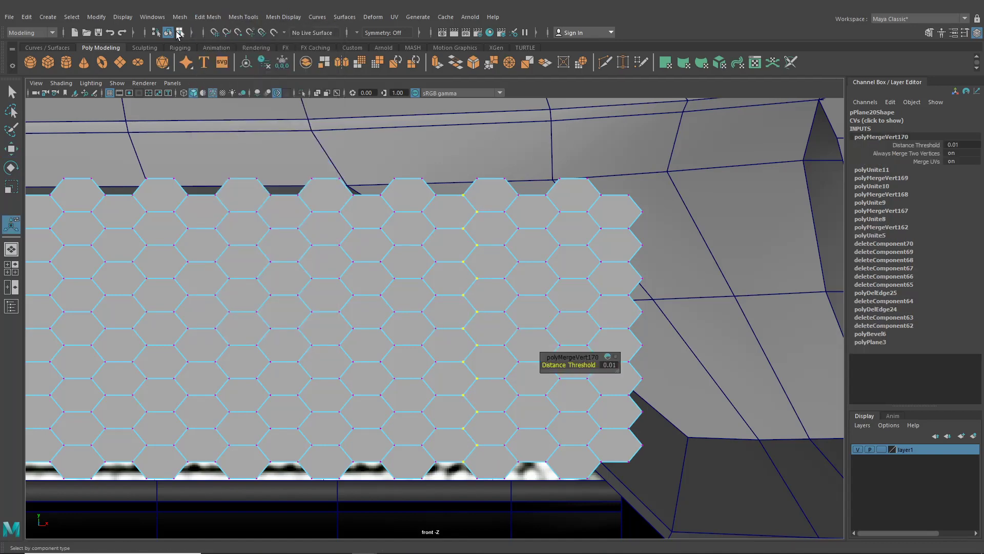
pyautogui.click(168, 33)
# Step: Duplicate the honeycomb grille in the perspective view and move the copy along X beside the other spare pieces
pyautogui.click(11, 249)
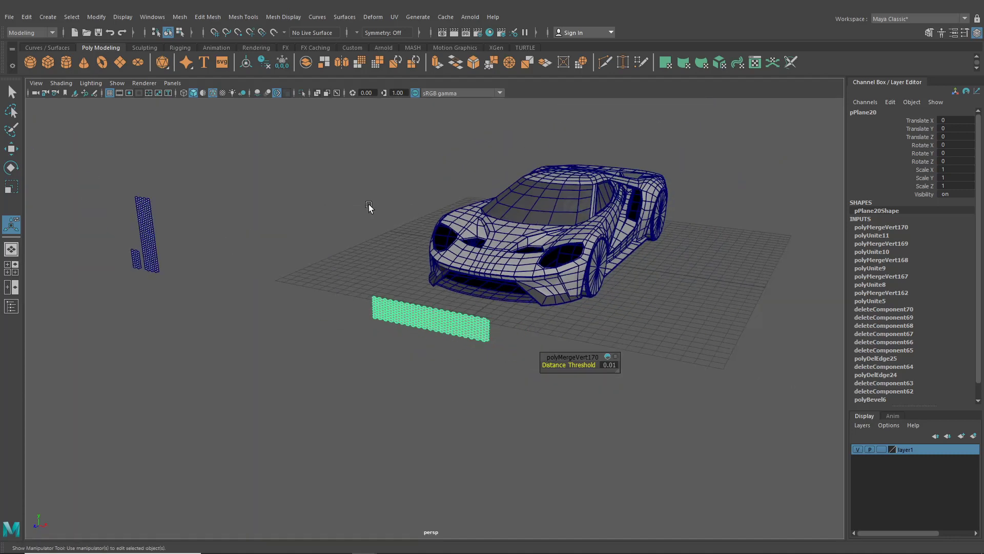
pyautogui.click(371, 220)
pyautogui.scroll(5, 377, 258)
pyautogui.click(375, 266)
pyautogui.scroll(-5, 374, 265)
pyautogui.keyDown('alt'); pyautogui.moveTo(380, 273); pyautogui.dragTo(420, 313); pyautogui.keyUp('alt')
pyautogui.click(11, 149)
pyautogui.hotkey('ctrl', 'd')
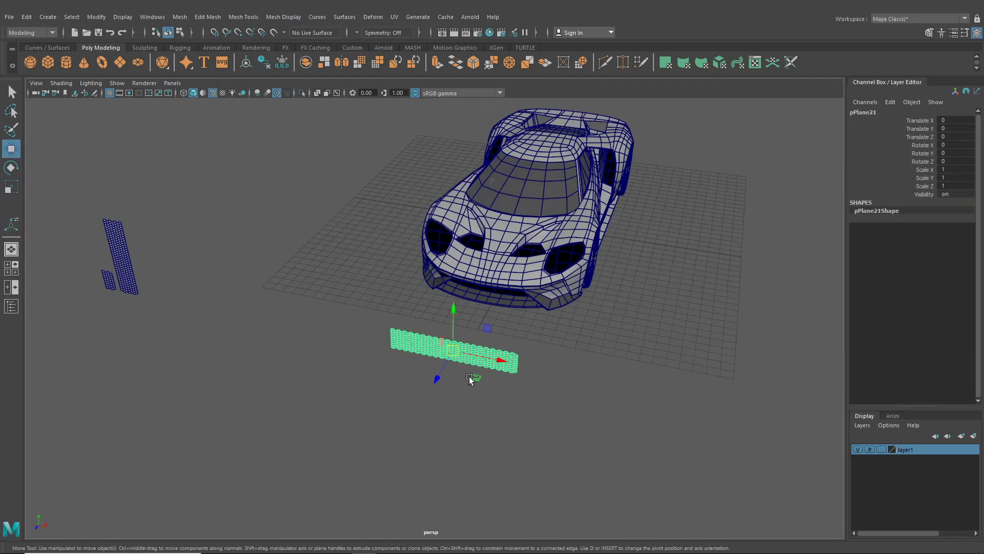
pyautogui.moveTo(500, 359); pyautogui.dragTo(87, 287)
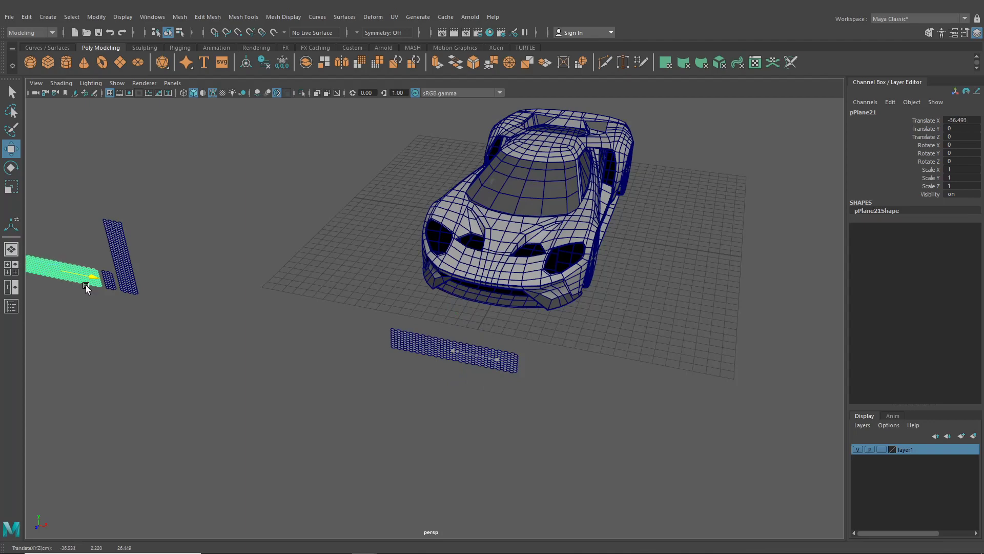
# Step: Move the original honeycomb grille along Z to about -7.8, close to the front bumper intake
pyautogui.click(303, 391)
pyautogui.keyDown('alt'); pyautogui.moveTo(303, 390); pyautogui.dragTo(423, 385); pyautogui.keyUp('alt')
pyautogui.click(427, 383)
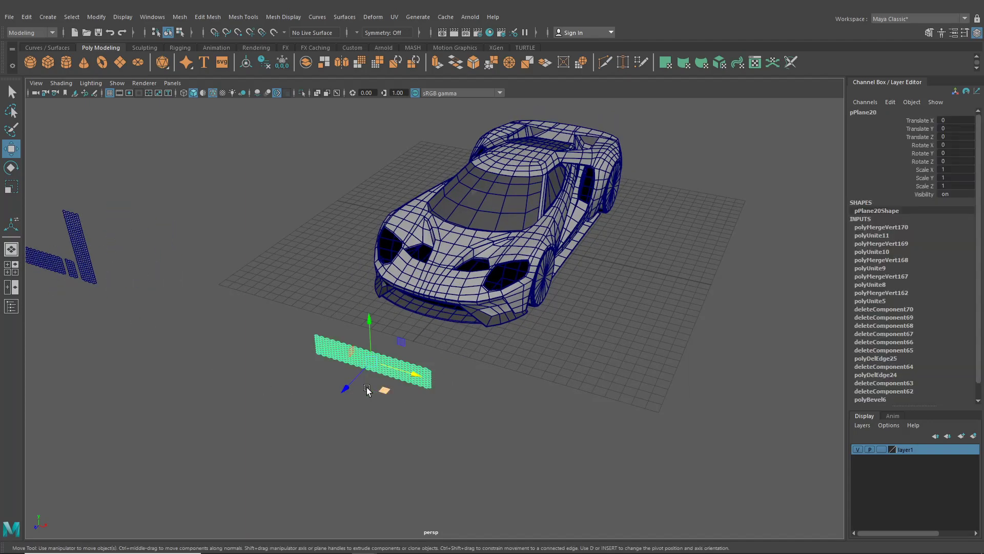
pyautogui.moveTo(353, 383); pyautogui.dragTo(457, 351)
pyautogui.scroll(4, 419, 359)
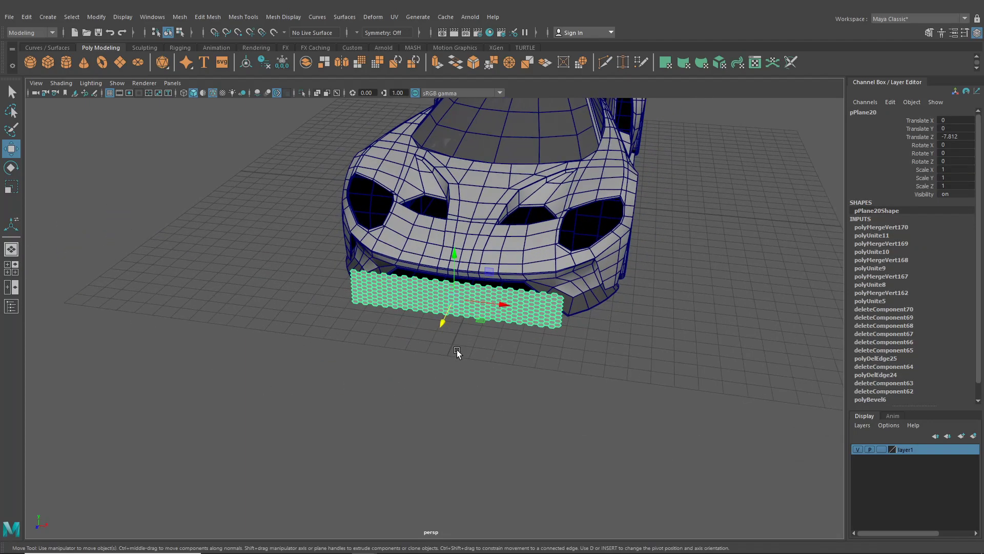
# Step: Extrude all faces of the honeycomb grille with Keep Faces Together turned off
pyautogui.keyDown('alt'); pyautogui.moveTo(457, 351); pyautogui.dragTo(424, 371, button='middle'); pyautogui.keyUp('alt')
pyautogui.scroll(6, 418, 342)
pyautogui.moveTo(406, 285); pyautogui.dragTo(352, 279, button='right')
pyautogui.moveTo(115, 210); pyautogui.dragTo(724, 465)
pyautogui.scroll(-6, 723, 464)
pyautogui.keyDown('alt'); pyautogui.moveTo(708, 451); pyautogui.dragTo(623, 414); pyautogui.keyUp('alt')
pyautogui.keyDown('alt'); pyautogui.moveTo(623, 414); pyautogui.dragTo(589, 432, button='middle'); pyautogui.keyUp('alt')
pyautogui.scroll(5, 589, 433)
pyautogui.keyDown('alt'); pyautogui.moveTo(589, 432); pyautogui.dragTo(570, 438); pyautogui.keyUp('alt')
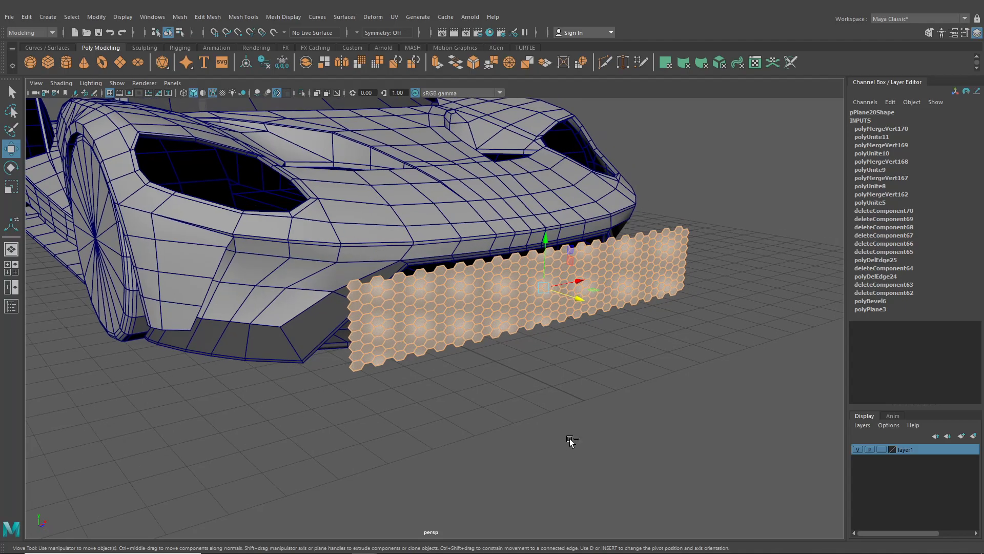
pyautogui.hotkey('ctrl', 'e')
pyautogui.keyDown('alt'); pyautogui.moveTo(561, 385); pyautogui.dragTo(308, 353, button='middle'); pyautogui.keyUp('alt')
pyautogui.scroll(4, 418, 435)
pyautogui.scroll(8, 267, 320)
pyautogui.scroll(8, 325, 325)
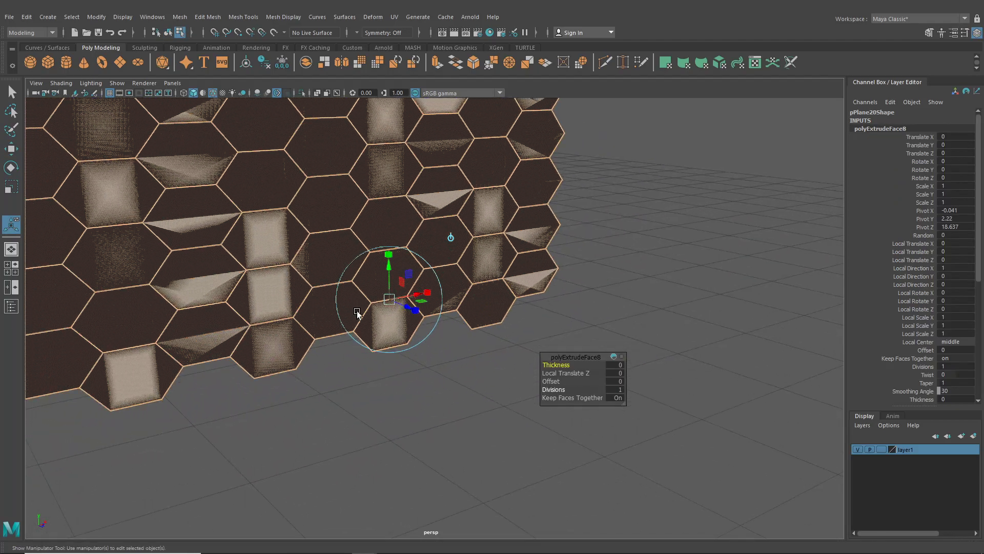
pyautogui.moveTo(595, 397); pyautogui.dragTo(563, 398)
# Step: Scale the extruded hexagon faces inward to a local scale of 0.9
pyautogui.click(372, 249)
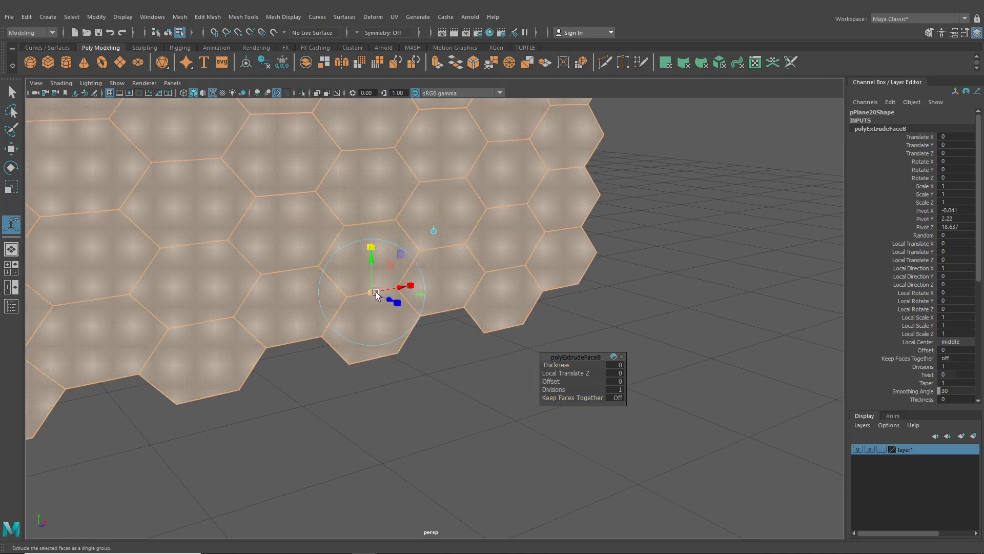
pyautogui.moveTo(372, 292); pyautogui.dragTo(372, 296)
pyautogui.scroll(-3, 371, 293)
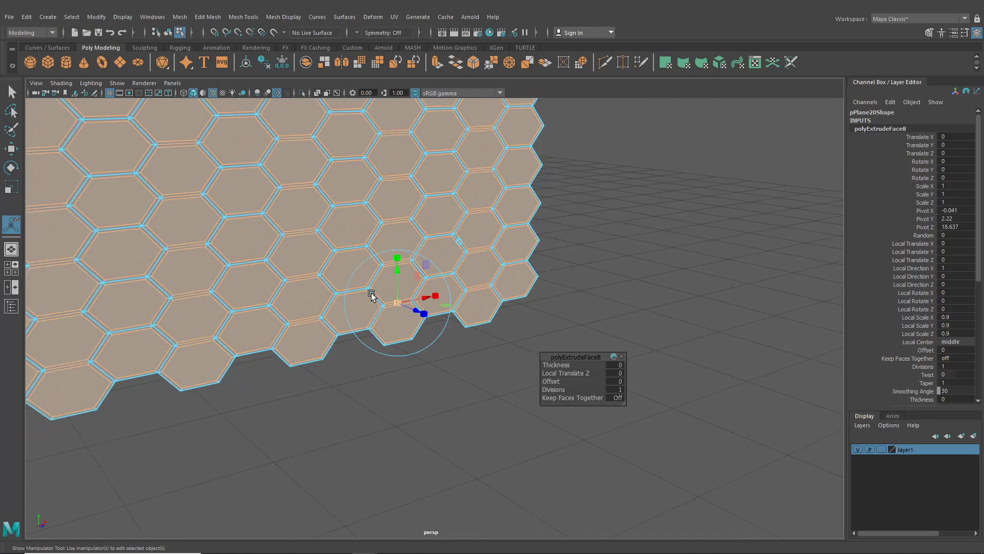
# Step: Push the inset hexagon faces back to a Local Translate Z of about -0.012
pyautogui.keyDown('alt'); pyautogui.moveTo(370, 293); pyautogui.dragTo(675, 317, button='middle'); pyautogui.keyUp('alt')
pyautogui.scroll(-5, 674, 317)
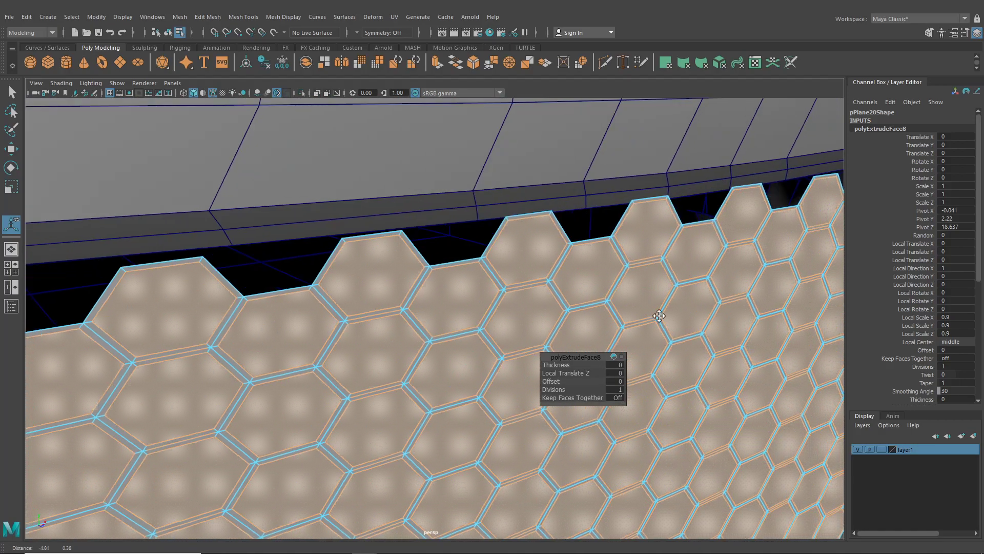
pyautogui.keyDown('alt'); pyautogui.moveTo(655, 314); pyautogui.dragTo(369, 303); pyautogui.keyUp('alt')
pyautogui.scroll(3, 405, 352)
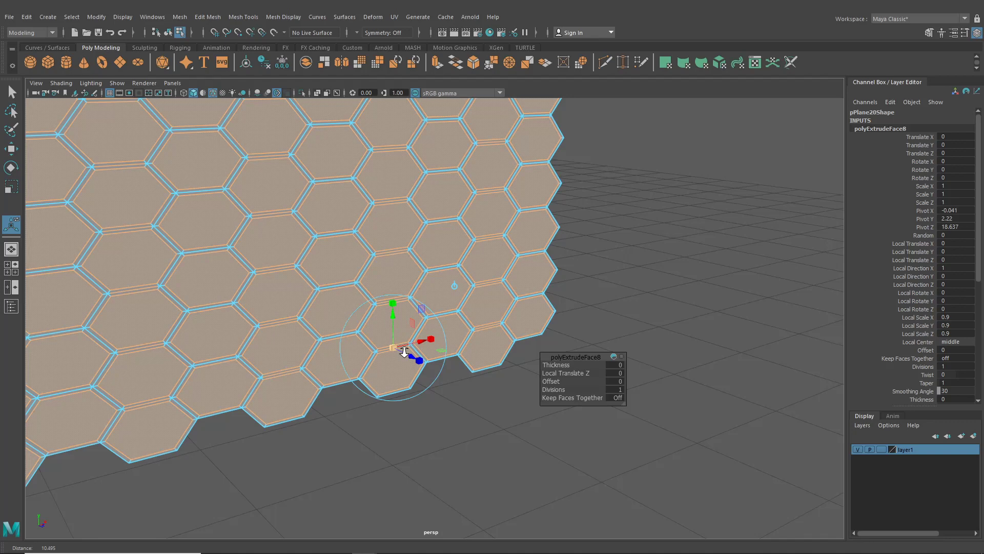
pyautogui.scroll(2, 405, 352)
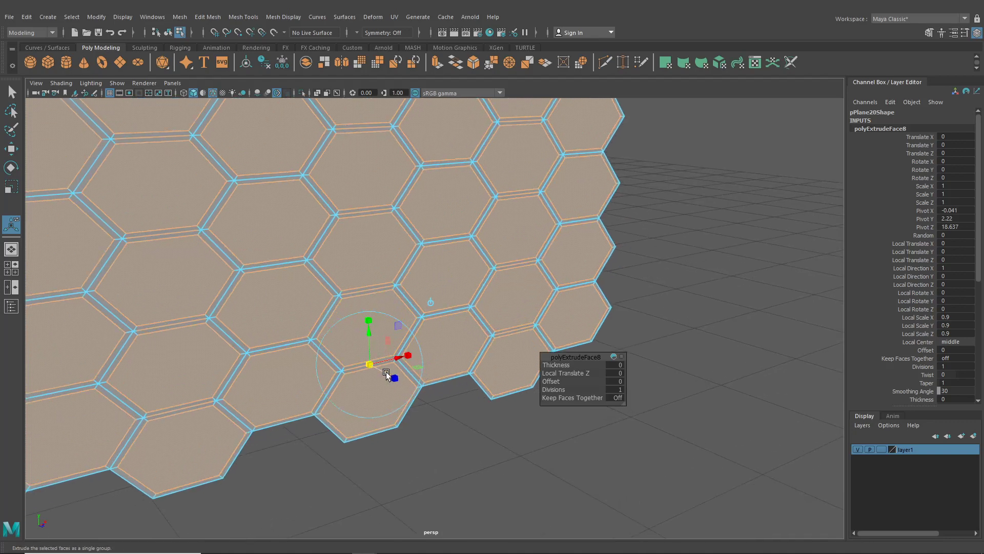
pyautogui.moveTo(386, 373); pyautogui.dragTo(380, 370)
pyautogui.keyDown('alt'); pyautogui.moveTo(393, 322); pyautogui.dragTo(413, 324); pyautogui.keyUp('alt')
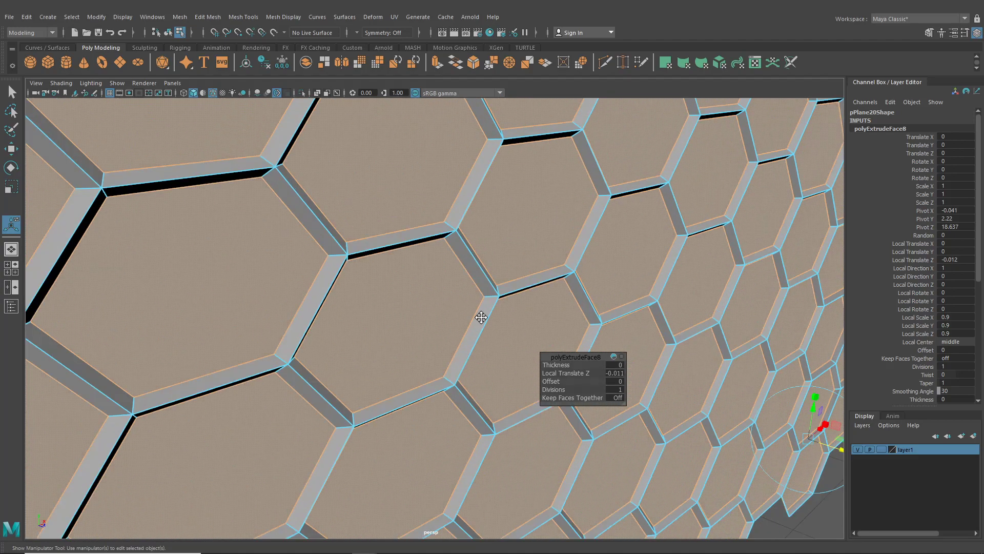
pyautogui.scroll(-5, 481, 317)
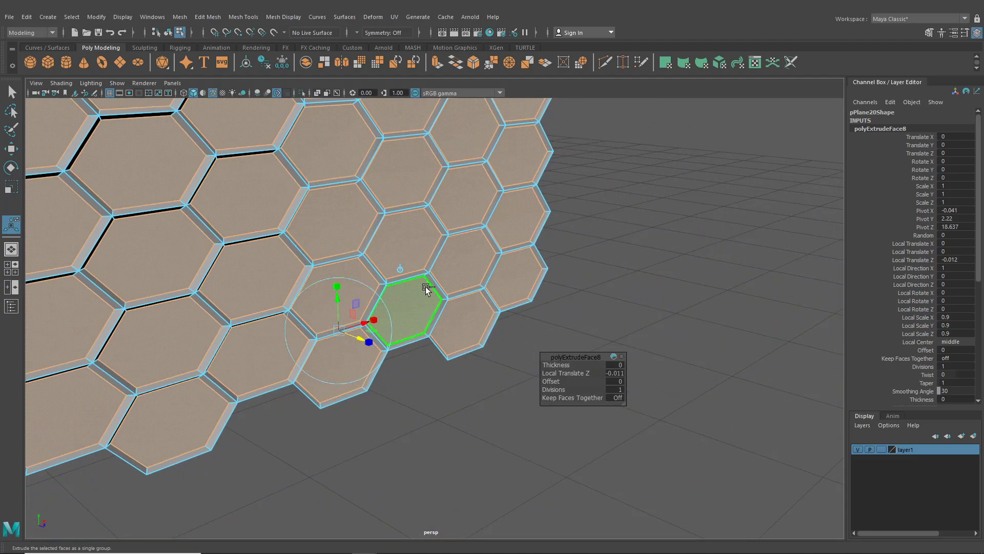
# Step: Extrude the hexagon faces again to a Local Translate Z of about -0.211 to give the grille depth
pyautogui.hotkey('ctrl', 'e')
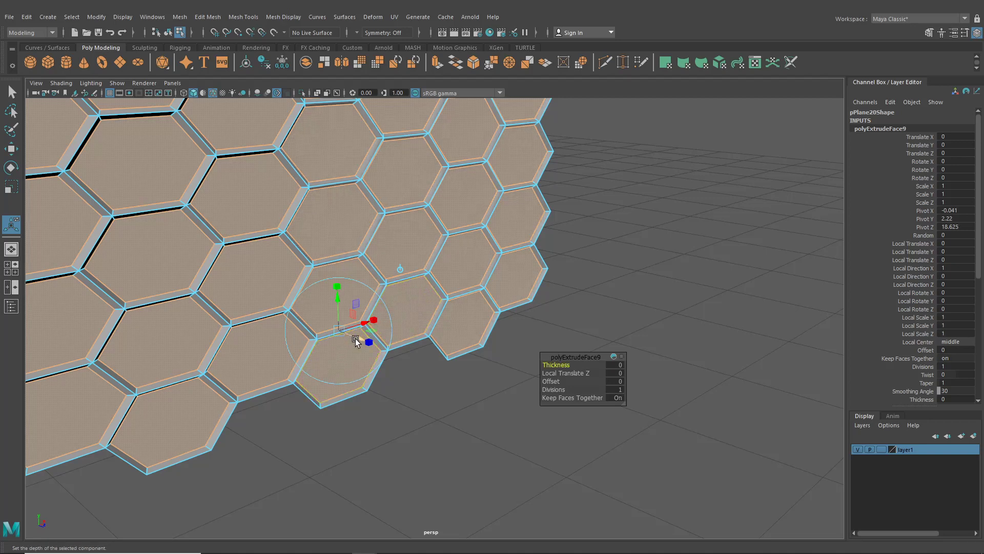
pyautogui.moveTo(357, 340); pyautogui.dragTo(256, 342)
pyautogui.scroll(-8, 331, 343)
pyautogui.keyDown('alt'); pyautogui.moveTo(257, 342); pyautogui.dragTo(384, 393, button='middle'); pyautogui.keyUp('alt')
pyautogui.scroll(4, 384, 393)
pyautogui.keyDown('alt'); pyautogui.moveTo(385, 393); pyautogui.dragTo(398, 370); pyautogui.keyUp('alt')
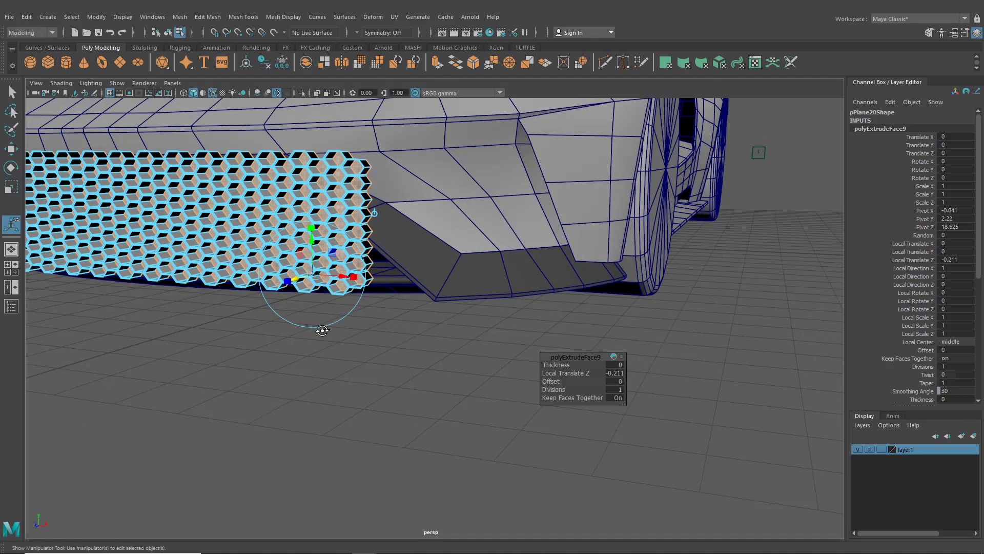
pyautogui.keyDown('alt'); pyautogui.moveTo(322, 330); pyautogui.dragTo(290, 313); pyautogui.keyUp('alt')
pyautogui.keyDown('alt'); pyautogui.moveTo(503, 322); pyautogui.dragTo(437, 321); pyautogui.keyUp('alt')
pyautogui.scroll(4, 354, 244)
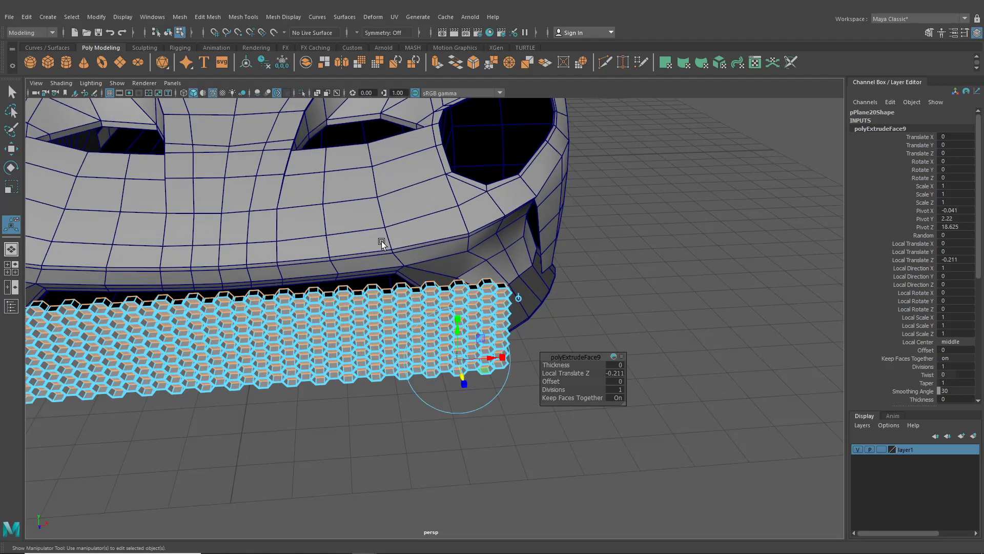
# Step: Delete the selected hexagon faces to open the grille holes, return to object selection and deselect the grille
pyautogui.keyDown('alt'); pyautogui.moveTo(497, 241); pyautogui.dragTo(408, 218); pyautogui.keyUp('alt')
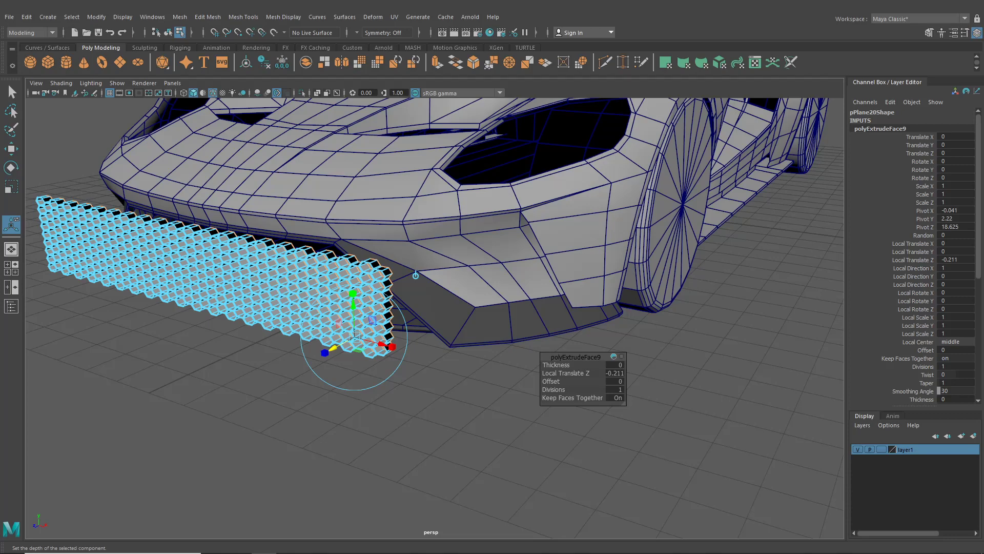
pyautogui.keyDown('alt'); pyautogui.moveTo(539, 217); pyautogui.dragTo(559, 214); pyautogui.keyUp('alt')
pyautogui.press('Delete')
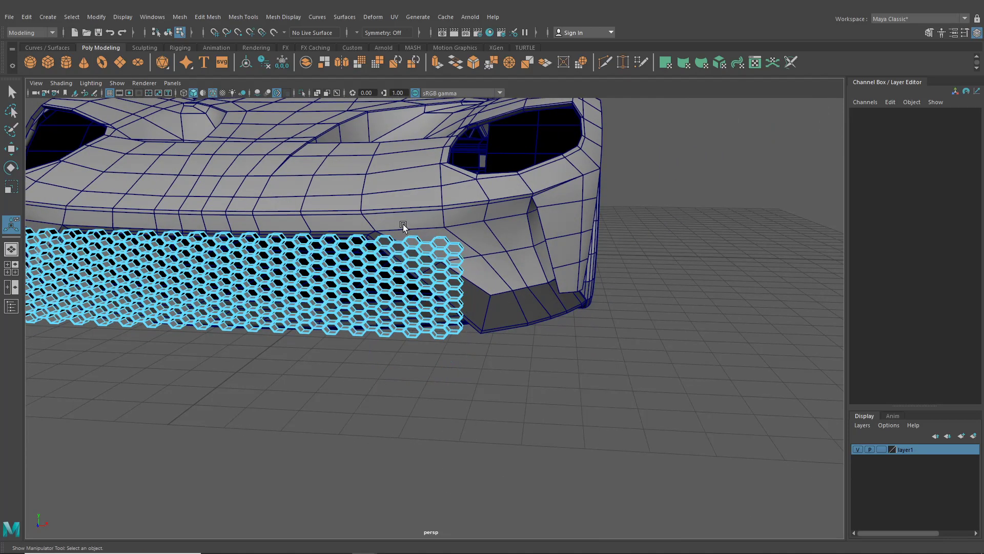
pyautogui.keyDown('alt'); pyautogui.moveTo(403, 223); pyautogui.dragTo(503, 236); pyautogui.keyUp('alt')
pyautogui.click(170, 33)
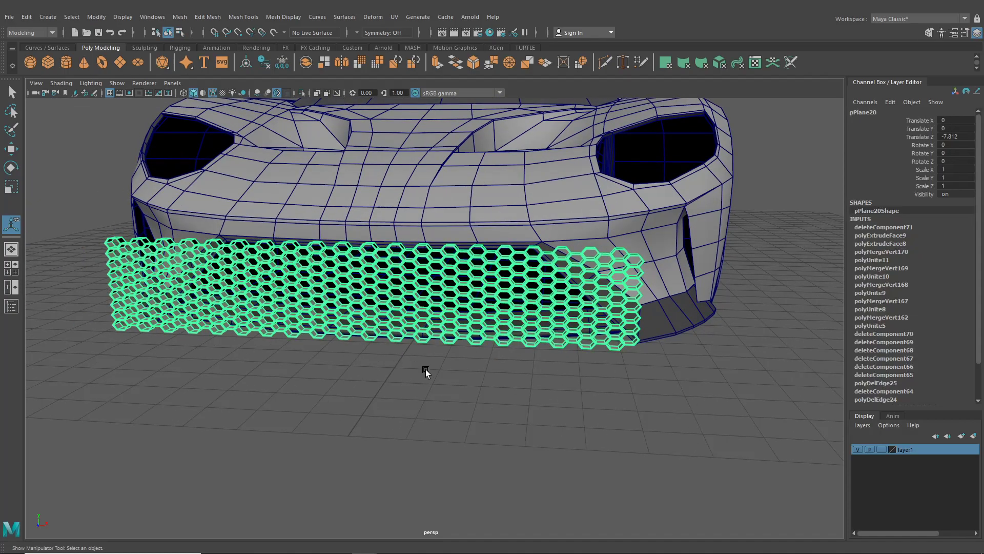
pyautogui.click(426, 369)
# Step: Move the open honeycomb grille along Z away from the car to clear the front intake
pyautogui.scroll(-5, 531, 351)
pyautogui.keyDown('alt'); pyautogui.moveTo(531, 352); pyautogui.dragTo(451, 375); pyautogui.keyUp('alt')
pyautogui.keyDown('alt'); pyautogui.moveTo(451, 375); pyautogui.dragTo(473, 360, button='middle'); pyautogui.keyUp('alt')
pyautogui.keyDown('alt'); pyautogui.moveTo(473, 360); pyautogui.dragTo(451, 318); pyautogui.keyUp('alt')
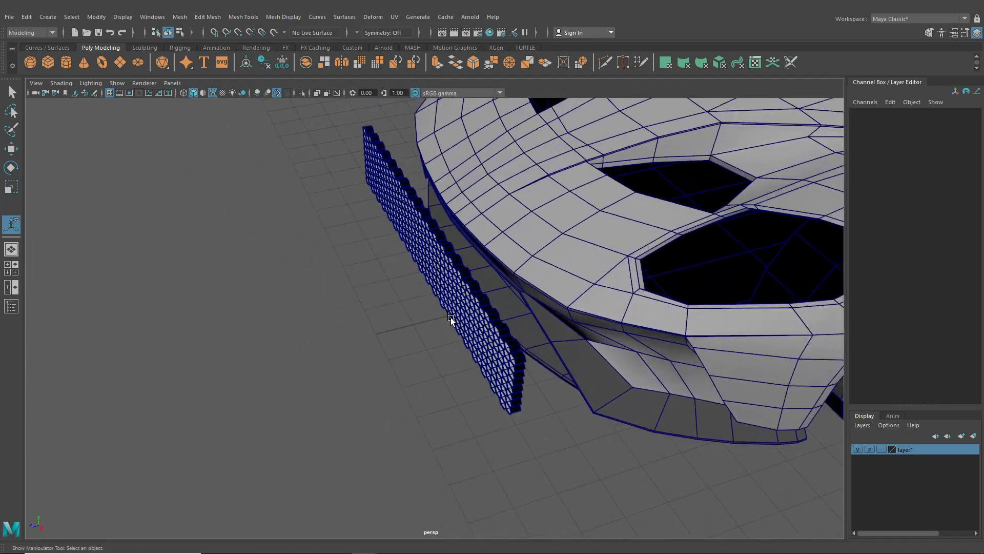
pyautogui.click(451, 318)
pyautogui.press('w')
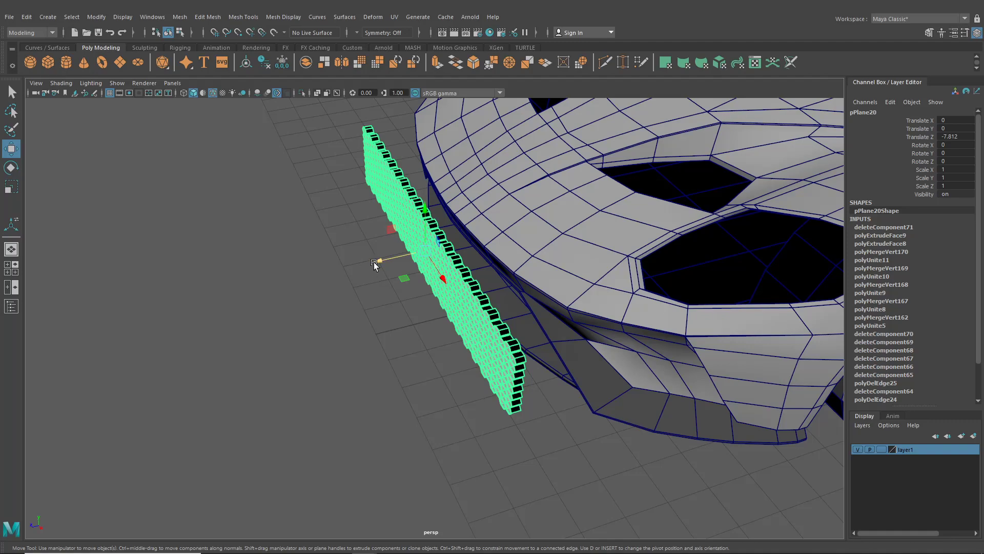
pyautogui.moveTo(374, 263); pyautogui.dragTo(34, 268)
pyautogui.keyDown('alt'); pyautogui.moveTo(417, 300); pyautogui.dragTo(587, 292); pyautogui.keyUp('alt')
pyautogui.click(616, 283)
pyautogui.click(617, 282)
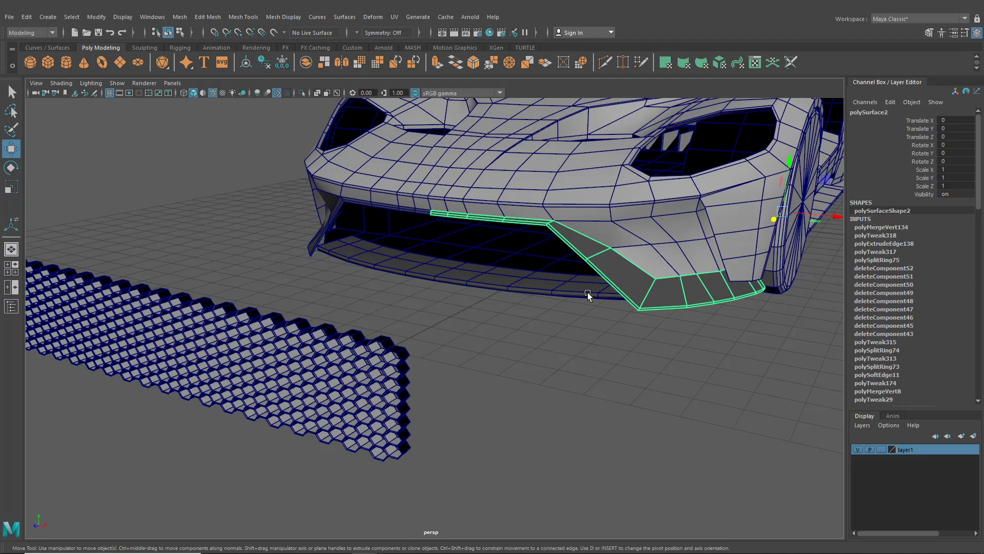
pyautogui.keyDown('alt'); pyautogui.moveTo(653, 241); pyautogui.dragTo(601, 240, button='middle'); pyautogui.keyUp('alt')
pyautogui.keyDown('alt'); pyautogui.moveTo(601, 238); pyautogui.dragTo(491, 233); pyautogui.keyUp('alt')
pyautogui.moveTo(491, 233); pyautogui.dragTo(466, 232, button='right')
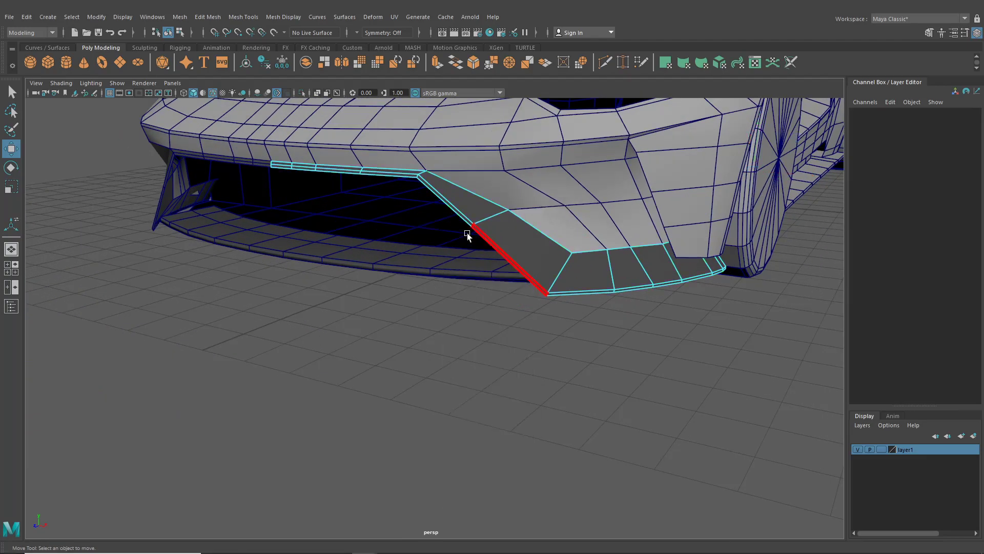
pyautogui.keyDown('alt'); pyautogui.moveTo(466, 232); pyautogui.dragTo(536, 287); pyautogui.keyUp('alt')
pyautogui.click(444, 208)
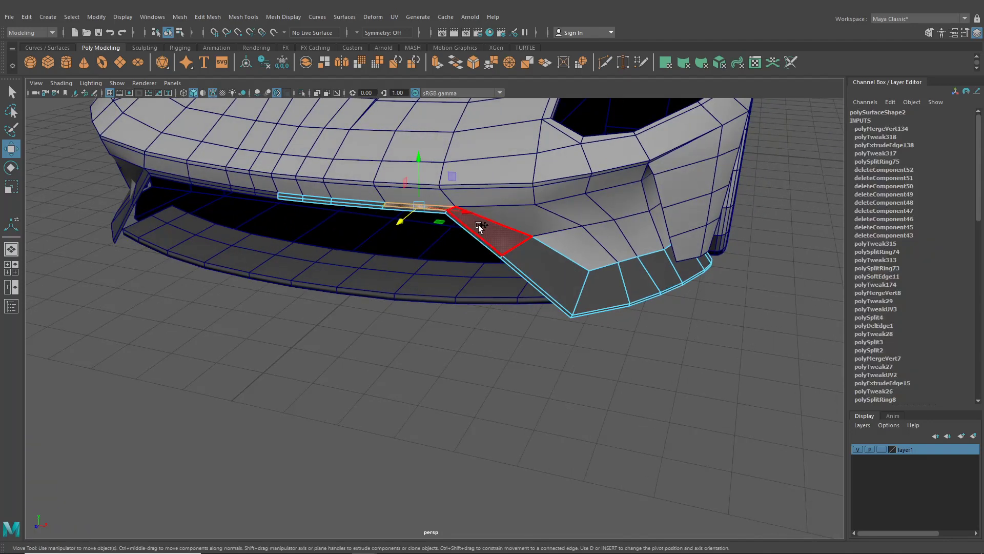
pyautogui.keyDown('shift'); pyautogui.doubleClick(478, 225); pyautogui.keyUp('shift')
pyautogui.keyDown('alt'); pyautogui.moveTo(613, 287); pyautogui.dragTo(400, 188); pyautogui.keyUp('alt')
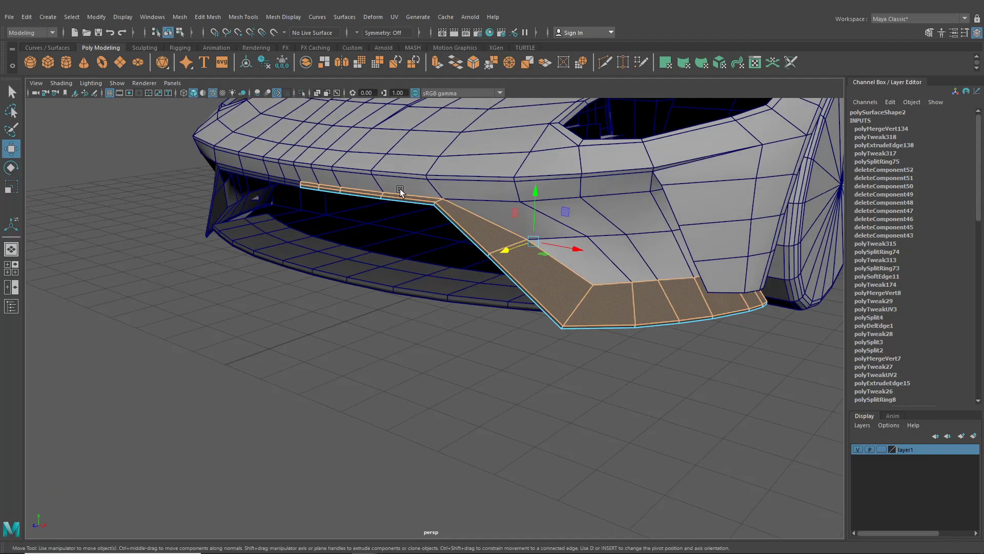
pyautogui.click(168, 31)
pyautogui.click(386, 331)
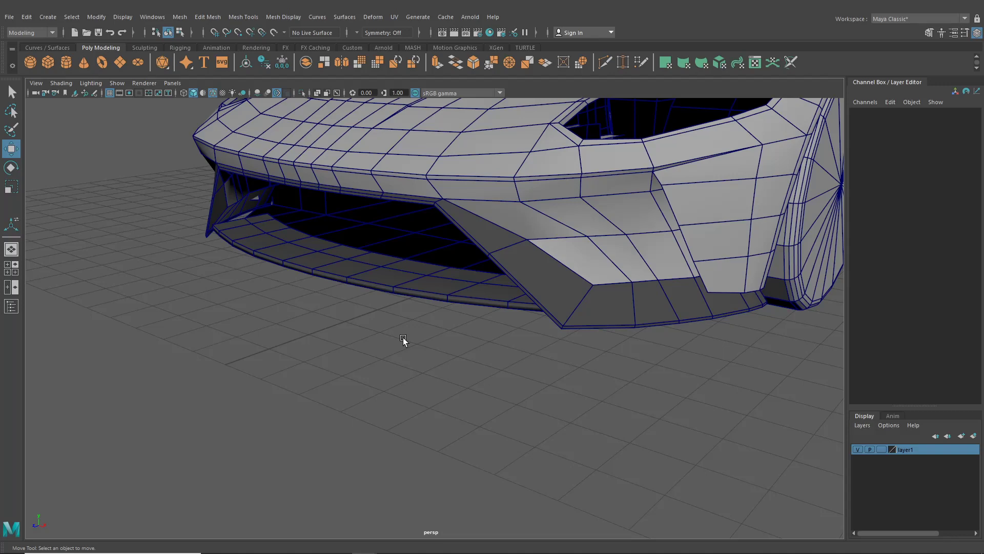
pyautogui.keyDown('alt'); pyautogui.moveTo(403, 340); pyautogui.dragTo(407, 199); pyautogui.keyUp('alt')
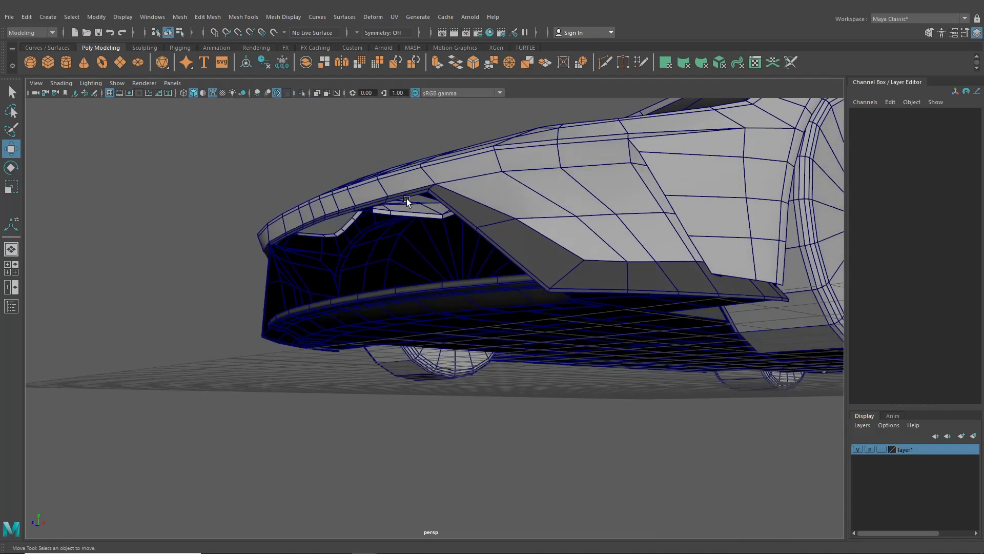
pyautogui.click(451, 196)
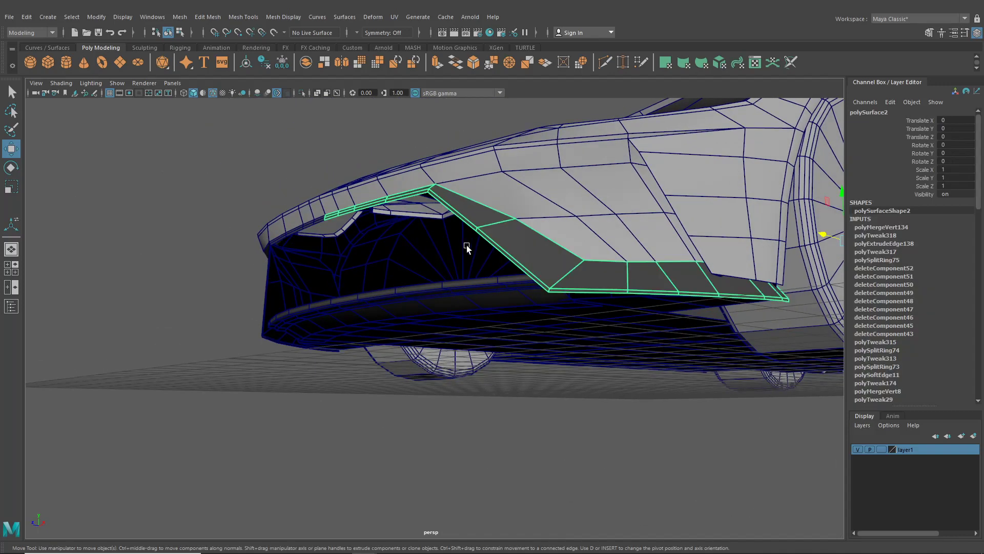
pyautogui.click(301, 93)
pyautogui.keyDown('alt'); pyautogui.moveTo(422, 204); pyautogui.dragTo(481, 260); pyautogui.keyUp('alt')
pyautogui.moveTo(483, 260); pyautogui.dragTo(480, 235, button='right')
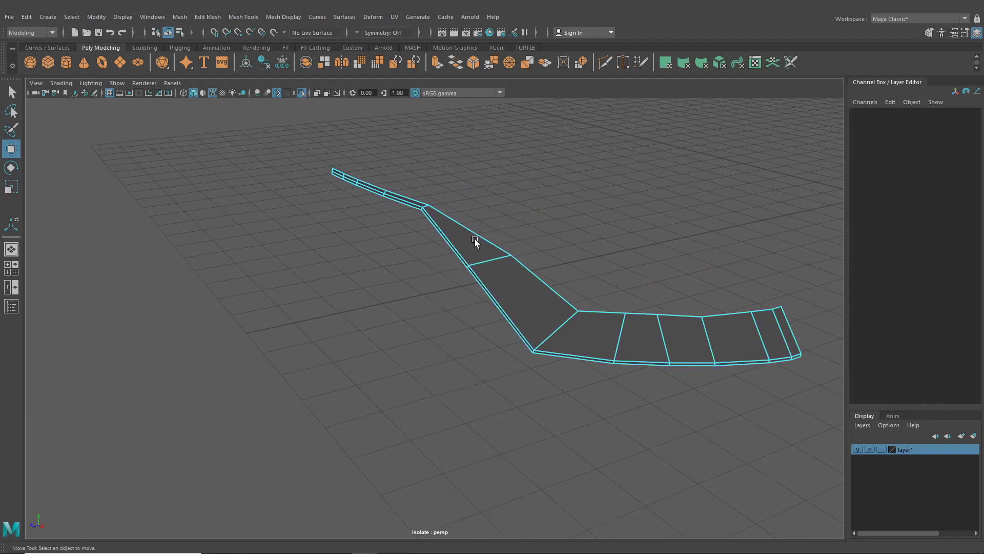
pyautogui.keyDown('alt'); pyautogui.moveTo(477, 241); pyautogui.dragTo(386, 164); pyautogui.keyUp('alt')
pyautogui.click(376, 152)
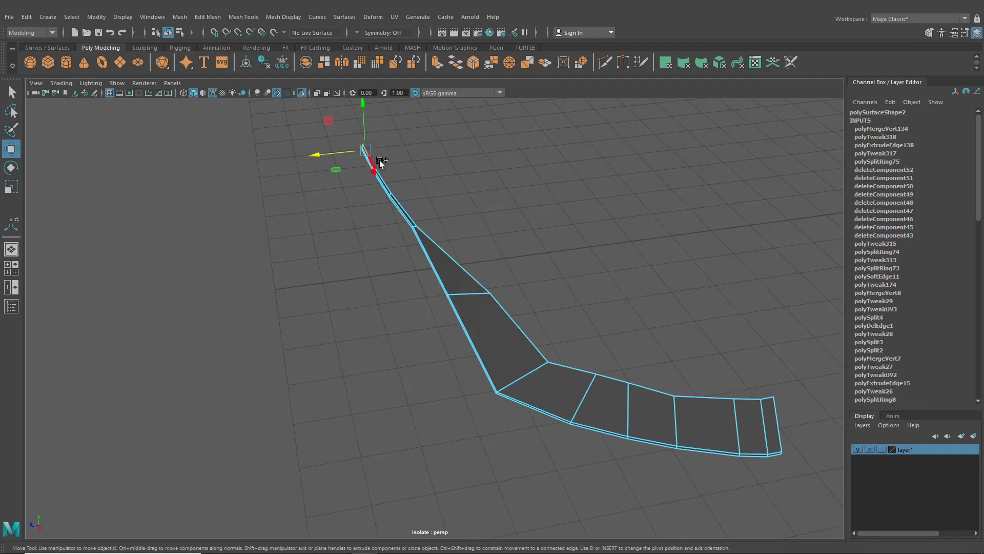
pyautogui.doubleClick(379, 160)
pyautogui.keyDown('shift'); pyautogui.click(458, 262); pyautogui.keyUp('shift')
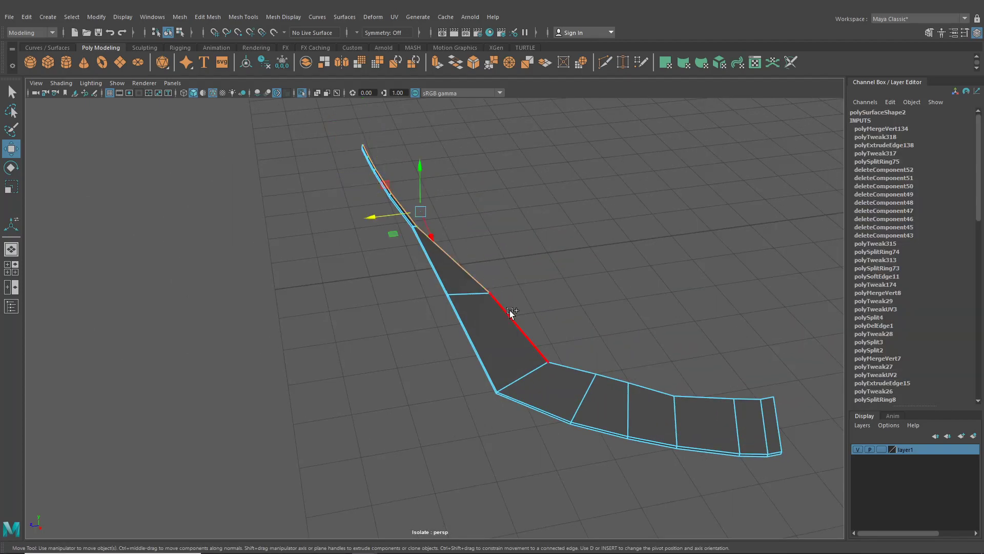
pyautogui.keyDown('shift'); pyautogui.click(514, 321); pyautogui.keyUp('shift')
pyautogui.keyDown('alt'); pyautogui.moveTo(595, 367); pyautogui.dragTo(576, 359); pyautogui.keyUp('alt')
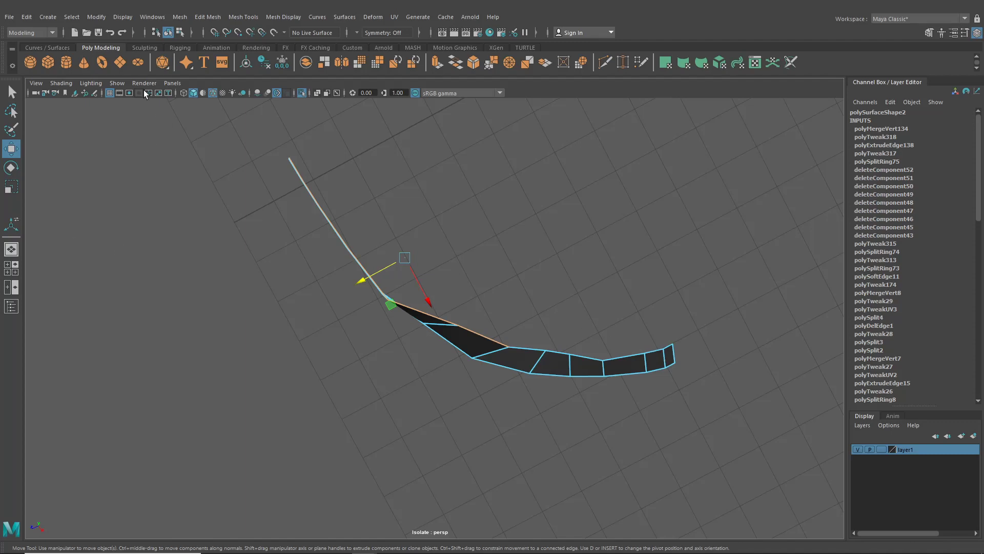
pyautogui.click(302, 93)
# Step: Nudge the bumper body's lower-edge vertex nearest the wheel arch slightly along X to line up with the trim below
pyautogui.keyDown('alt'); pyautogui.moveTo(420, 226); pyautogui.dragTo(256, 167); pyautogui.keyUp('alt')
pyautogui.scroll(3, 256, 167)
pyautogui.keyDown('alt'); pyautogui.moveTo(293, 261); pyautogui.dragTo(362, 226, button='middle'); pyautogui.keyUp('alt')
pyautogui.keyDown('alt'); pyautogui.moveTo(362, 226); pyautogui.dragTo(451, 228); pyautogui.keyUp('alt')
pyautogui.click(487, 241)
pyautogui.scroll(3, 487, 242)
pyautogui.keyDown('alt'); pyautogui.moveTo(487, 241); pyautogui.dragTo(534, 338, button='middle'); pyautogui.keyUp('alt')
pyautogui.keyDown('alt'); pyautogui.moveTo(534, 337); pyautogui.dragTo(495, 324); pyautogui.keyUp('alt')
pyautogui.click(398, 244)
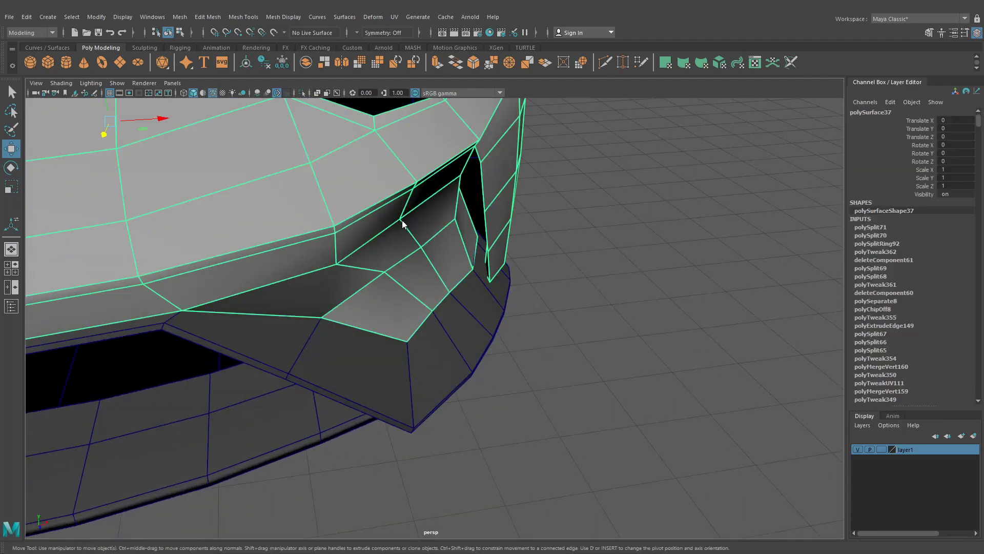
pyautogui.moveTo(402, 220); pyautogui.dragTo(354, 216, button='right')
pyautogui.scroll(2, 475, 267)
pyautogui.click(483, 255)
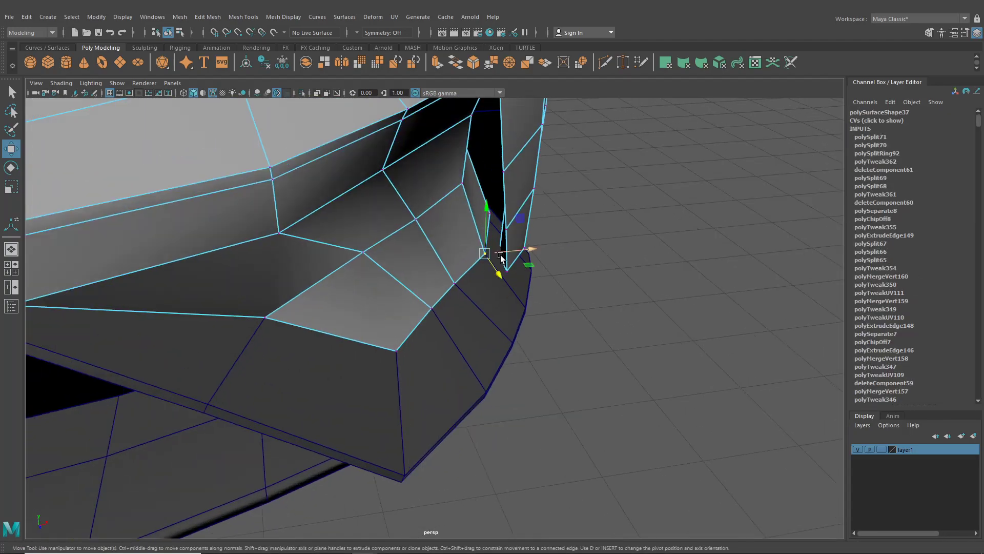
pyautogui.moveTo(503, 251); pyautogui.dragTo(499, 250)
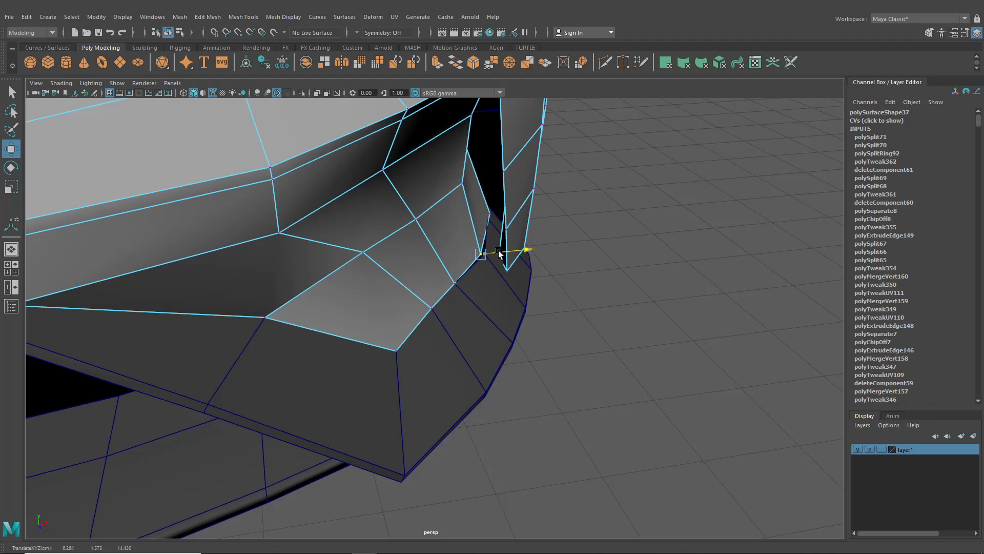
# Step: Shift the remaining lower-edge vertices around the bumper body's corner along X and Z to follow the trim's curve
pyautogui.click(471, 283)
pyautogui.moveTo(477, 290)
pyautogui.keyDown('alt'); pyautogui.mouseDown()
pyautogui.moveTo(483, 302)
pyautogui.moveTo(486, 277)
pyautogui.mouseUp(); pyautogui.keyUp('alt')
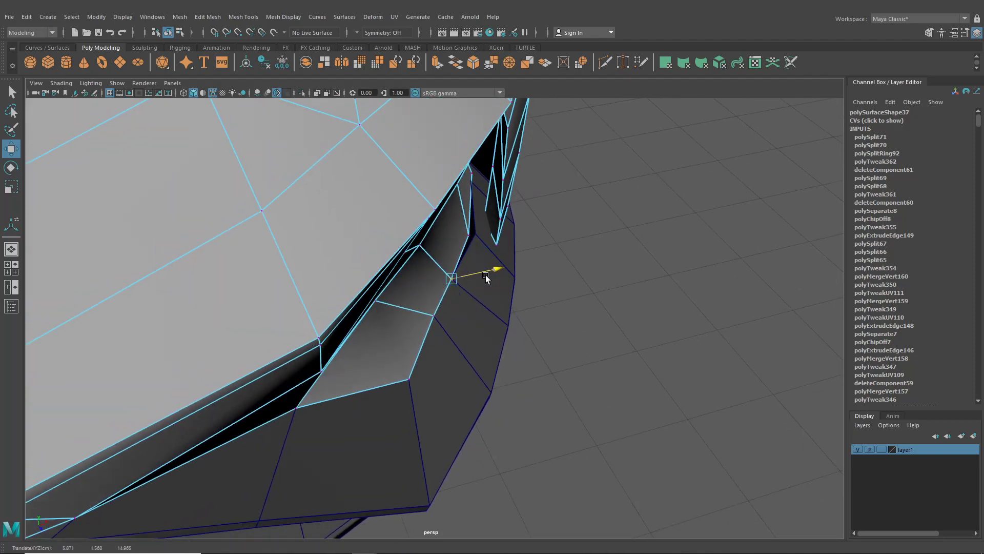
pyautogui.click(435, 314)
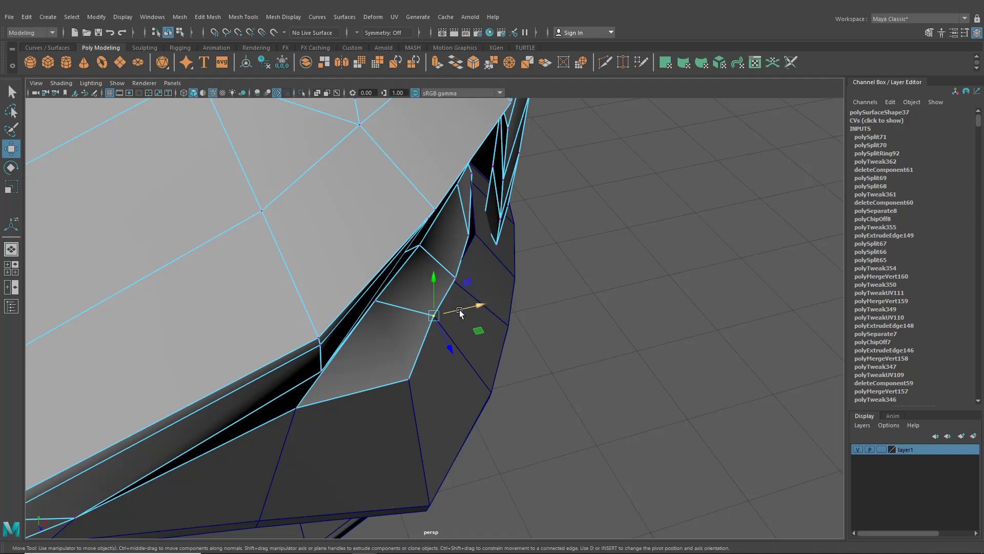
pyautogui.moveTo(459, 313); pyautogui.dragTo(465, 310)
pyautogui.click(410, 381)
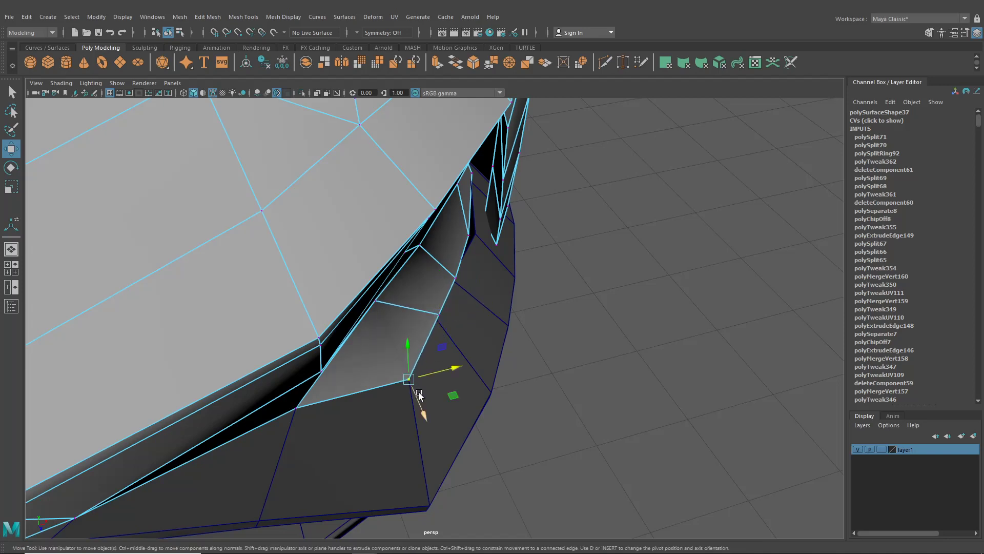
pyautogui.moveTo(416, 401); pyautogui.dragTo(415, 399)
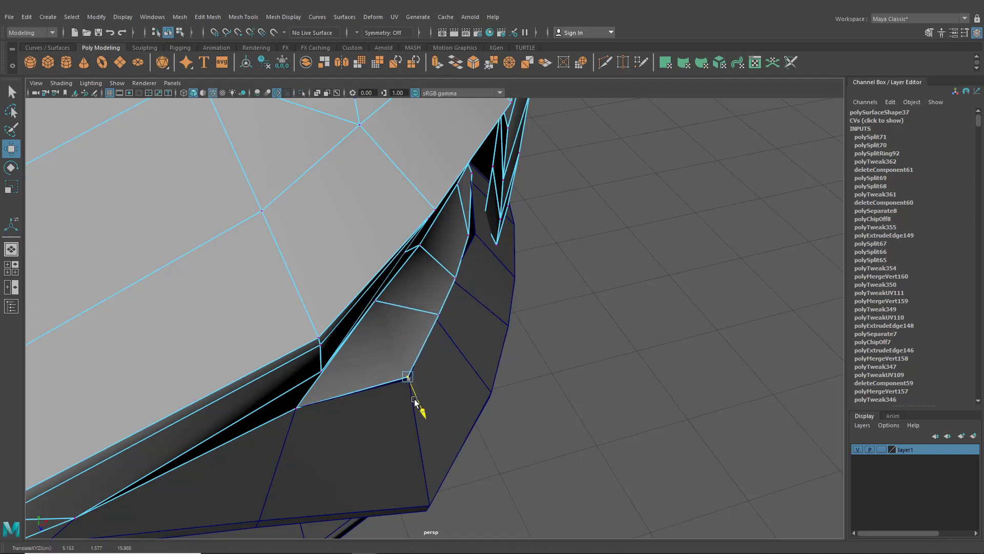
pyautogui.click(431, 315)
pyautogui.moveTo(451, 340); pyautogui.dragTo(450, 340)
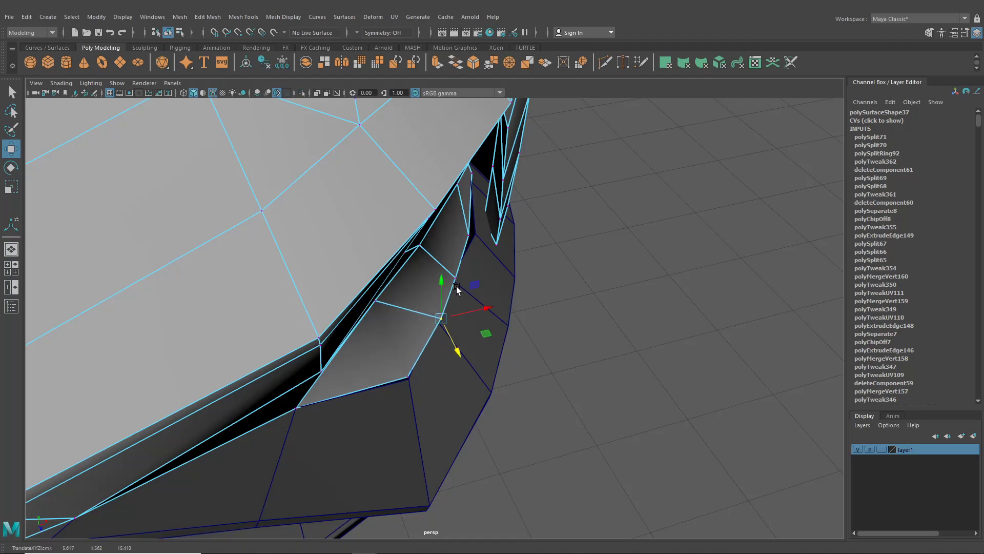
# Step: Snap the lower trim's upper vertices onto the matching bumper body vertices around the corner
pyautogui.keyDown('alt'); pyautogui.moveTo(502, 295); pyautogui.dragTo(371, 335); pyautogui.keyUp('alt')
pyautogui.click(349, 334)
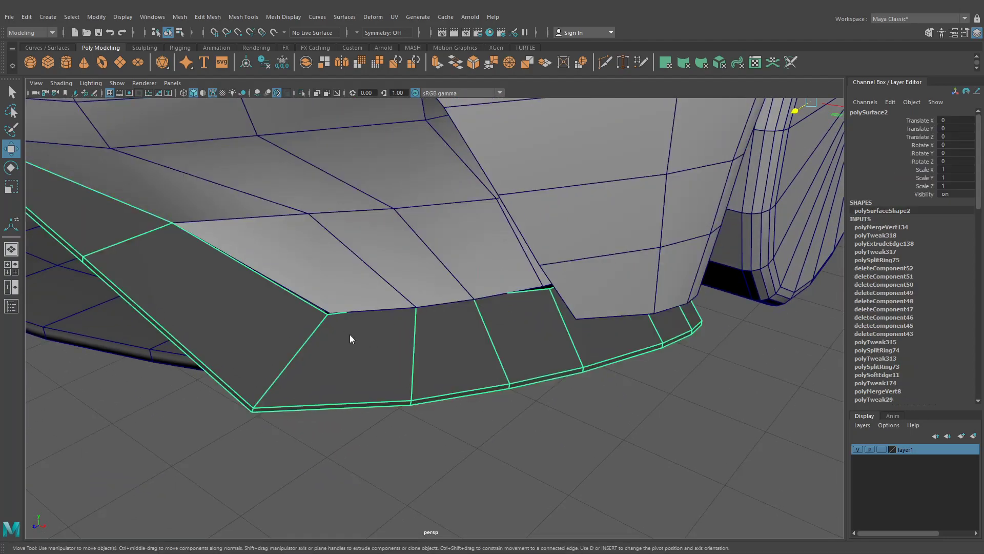
pyautogui.moveTo(349, 338); pyautogui.dragTo(308, 267, button='right')
pyautogui.click(326, 314)
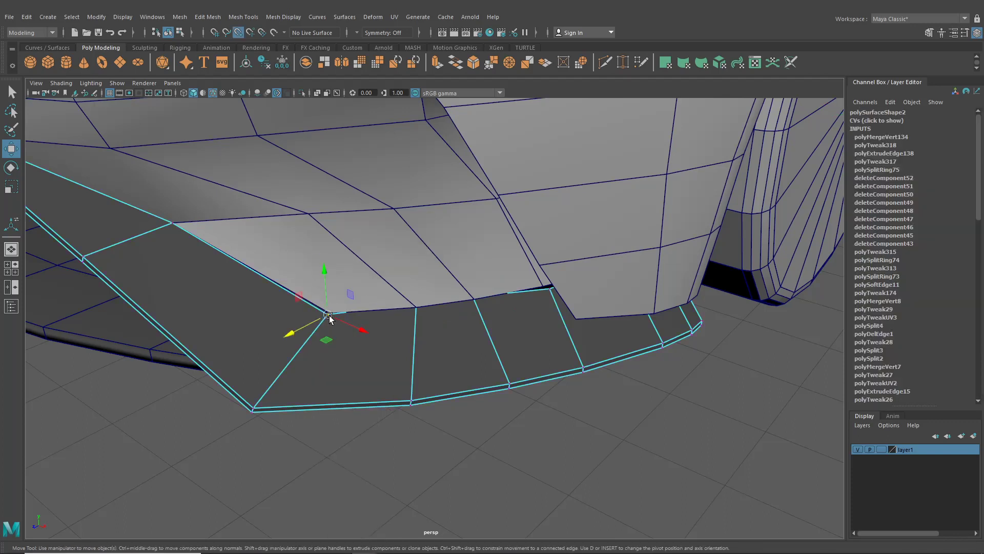
pyautogui.moveTo(329, 316); pyautogui.dragTo(415, 314)
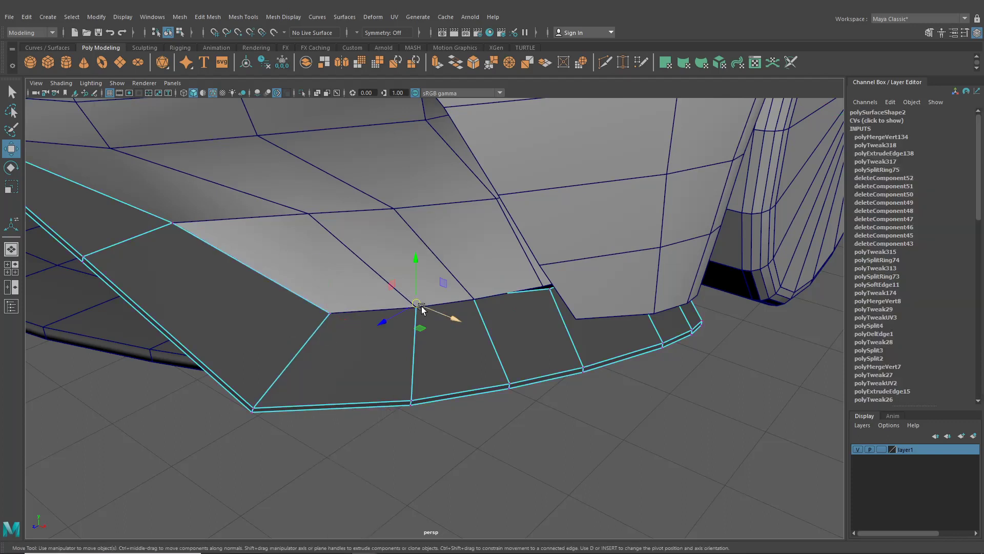
pyautogui.click(472, 300)
pyautogui.moveTo(472, 300); pyautogui.dragTo(591, 287)
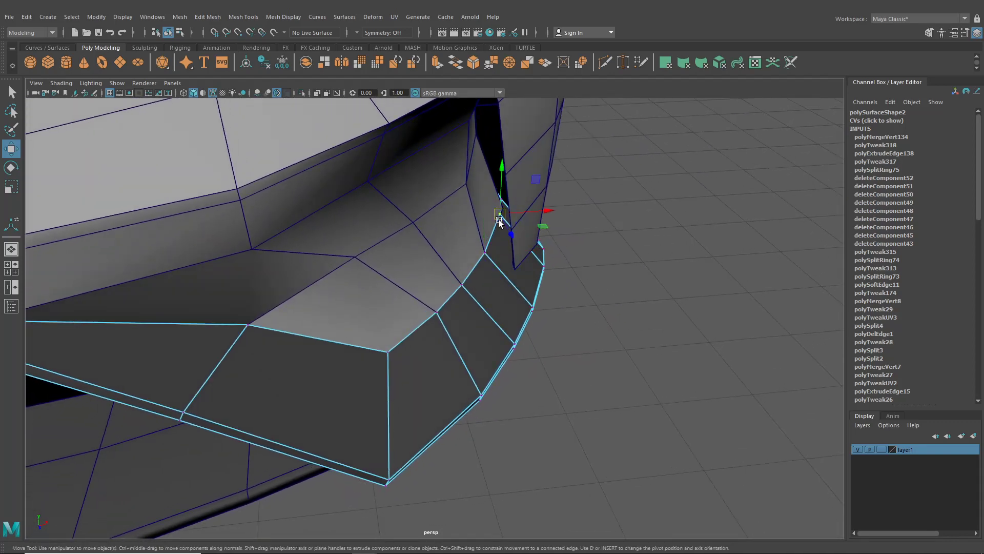
# Step: Isolate the lower trim and adjust the upper vertices at its wheel-side end along X to smooth the curve
pyautogui.keyDown('alt'); pyautogui.moveTo(505, 212); pyautogui.dragTo(451, 271); pyautogui.keyUp('alt')
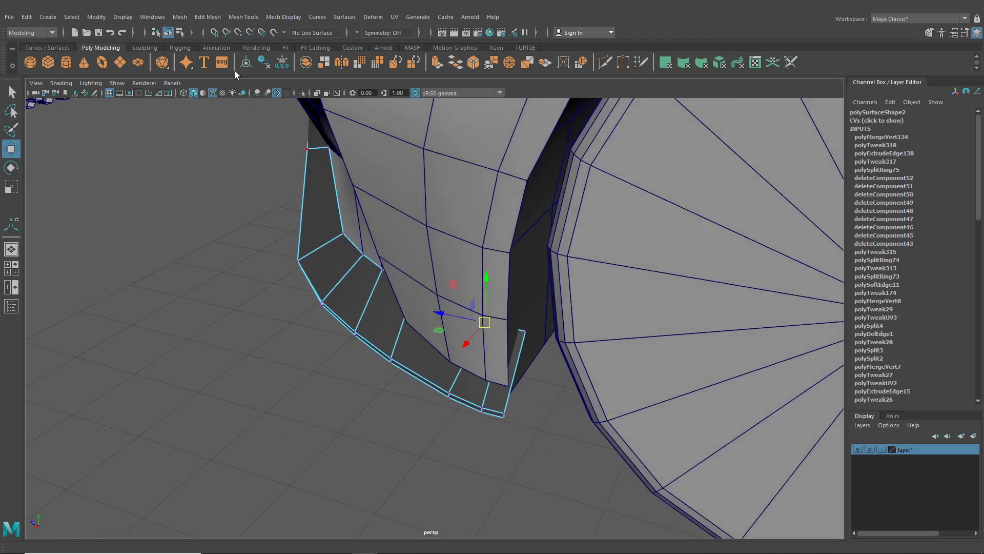
pyautogui.click(168, 32)
pyautogui.click(302, 93)
pyautogui.keyDown('alt'); pyautogui.moveTo(373, 185); pyautogui.dragTo(463, 279); pyautogui.keyUp('alt')
pyautogui.moveTo(481, 260); pyautogui.dragTo(460, 273, button='right')
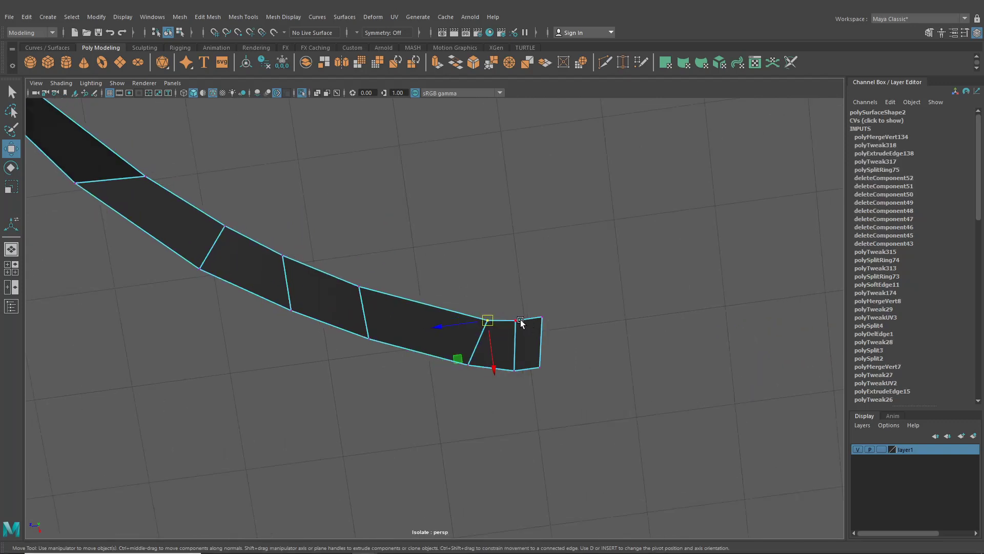
pyautogui.click(520, 320)
pyautogui.moveTo(518, 339); pyautogui.dragTo(517, 340)
pyautogui.click(542, 319)
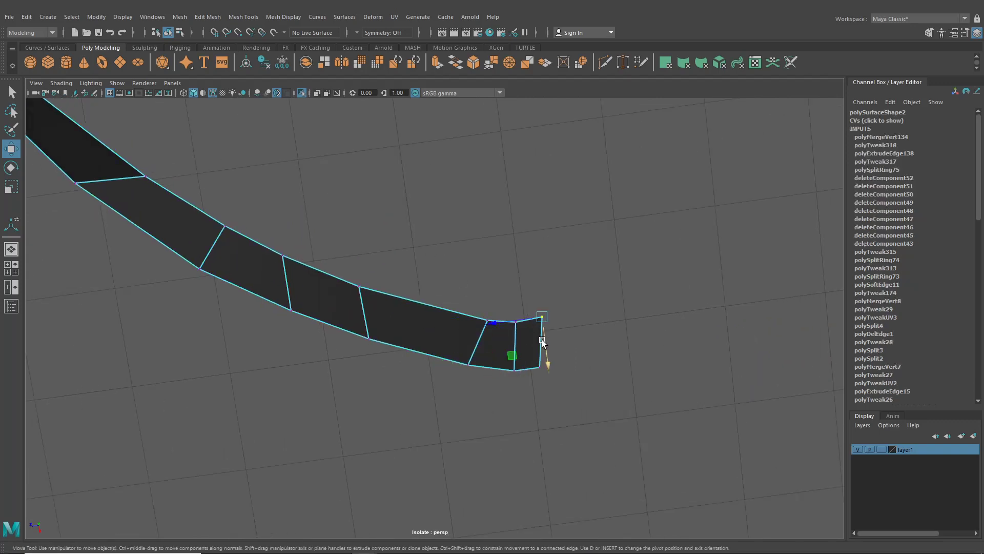
# Step: Extrude the trim's full upper border edges inward with a Local Translate Z of about -0.076
pyautogui.keyDown('alt'); pyautogui.moveTo(542, 346); pyautogui.dragTo(395, 268); pyautogui.keyUp('alt')
pyautogui.moveTo(392, 261); pyautogui.dragTo(381, 235, button='right')
pyautogui.keyDown('alt'); pyautogui.moveTo(380, 234); pyautogui.dragTo(188, 244); pyautogui.keyUp('alt')
pyautogui.click(169, 261)
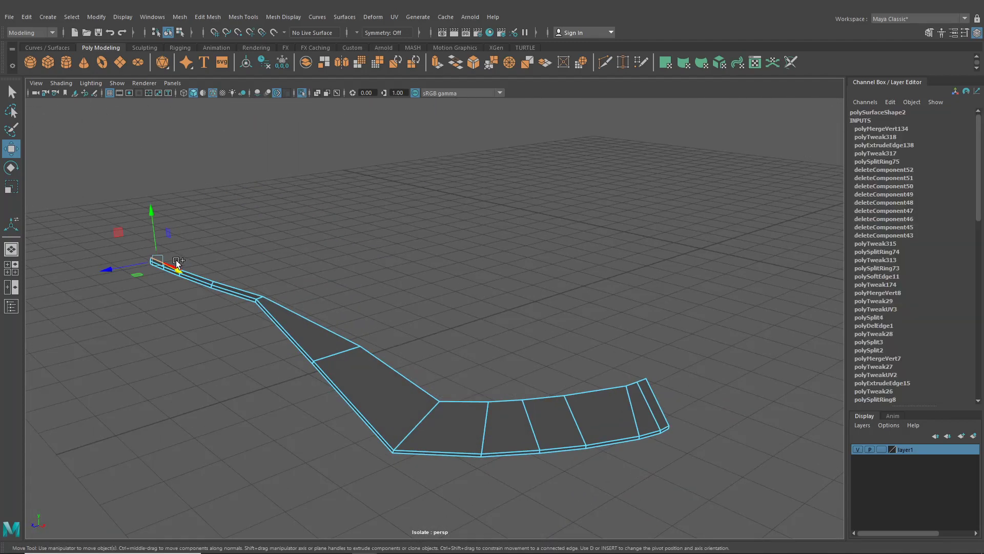
pyautogui.keyDown('shift'); pyautogui.click(245, 289); pyautogui.keyUp('shift')
pyautogui.keyDown('shift'); pyautogui.click(352, 342); pyautogui.keyUp('shift')
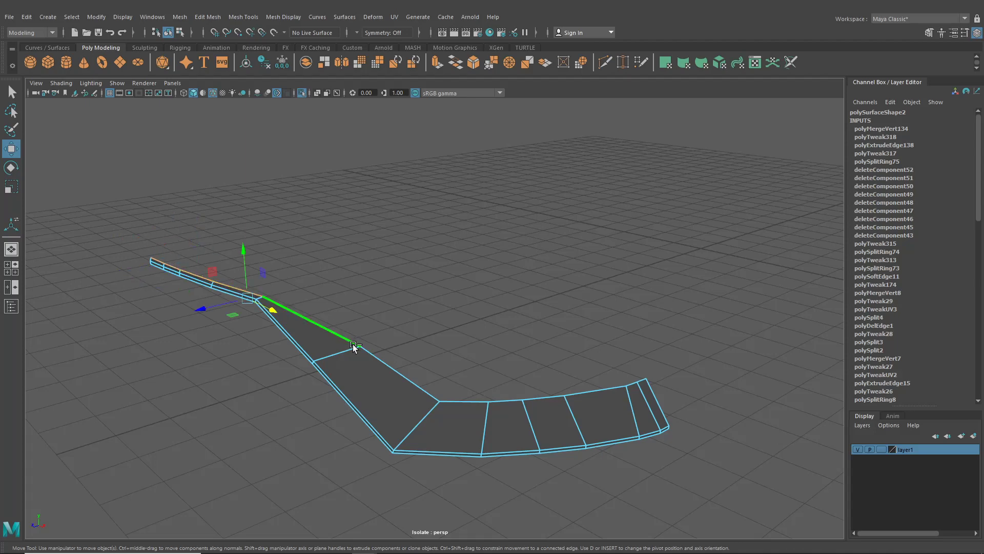
pyautogui.keyDown('shift'); pyautogui.click(415, 384); pyautogui.keyUp('shift')
pyautogui.keyDown('shift'); pyautogui.click(461, 401); pyautogui.keyUp('shift')
pyautogui.keyDown('shift'); pyautogui.moveTo(495, 402); pyautogui.dragTo(638, 377); pyautogui.keyUp('shift')
pyautogui.hotkey('ctrl', 'e')
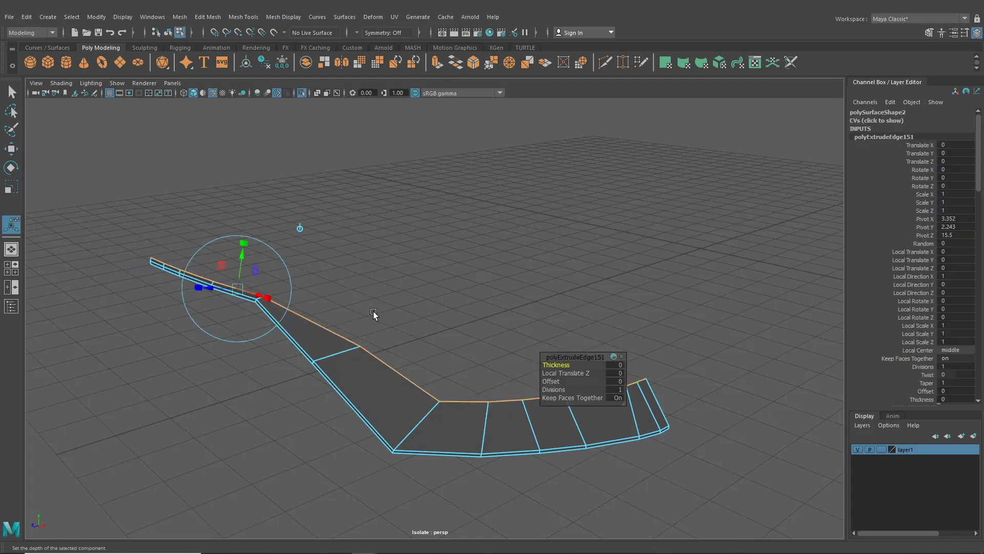
pyautogui.keyDown('alt'); pyautogui.moveTo(373, 312); pyautogui.dragTo(352, 312); pyautogui.keyUp('alt')
pyautogui.scroll(3, 331, 280)
pyautogui.moveTo(263, 261); pyautogui.dragTo(324, 293)
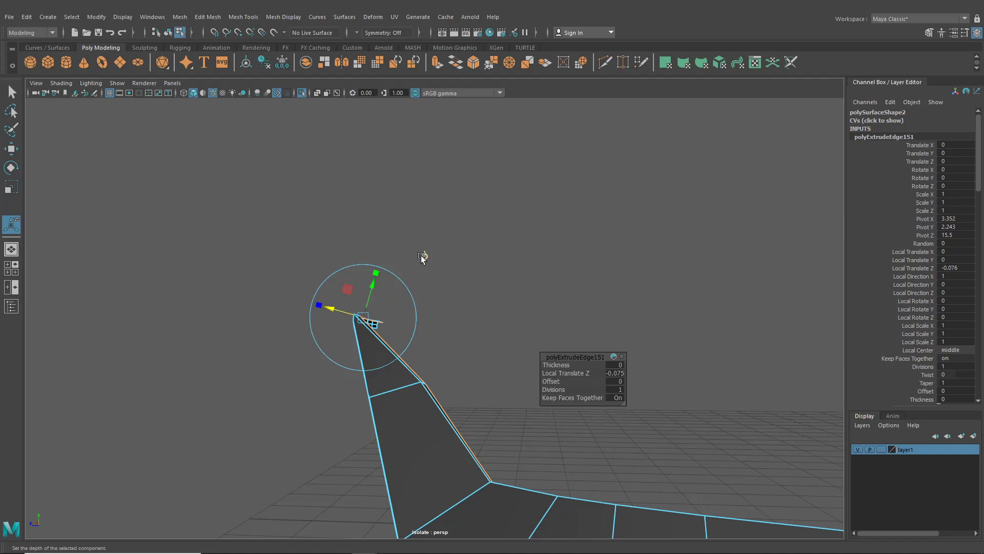
# Step: Raise the extruded upper border edges vertically to a Translate Y of about 0.022
pyautogui.click(425, 257)
pyautogui.keyDown('alt'); pyautogui.moveTo(477, 355); pyautogui.dragTo(436, 333, button='middle'); pyautogui.keyUp('alt')
pyautogui.moveTo(501, 336); pyautogui.dragTo(398, 330)
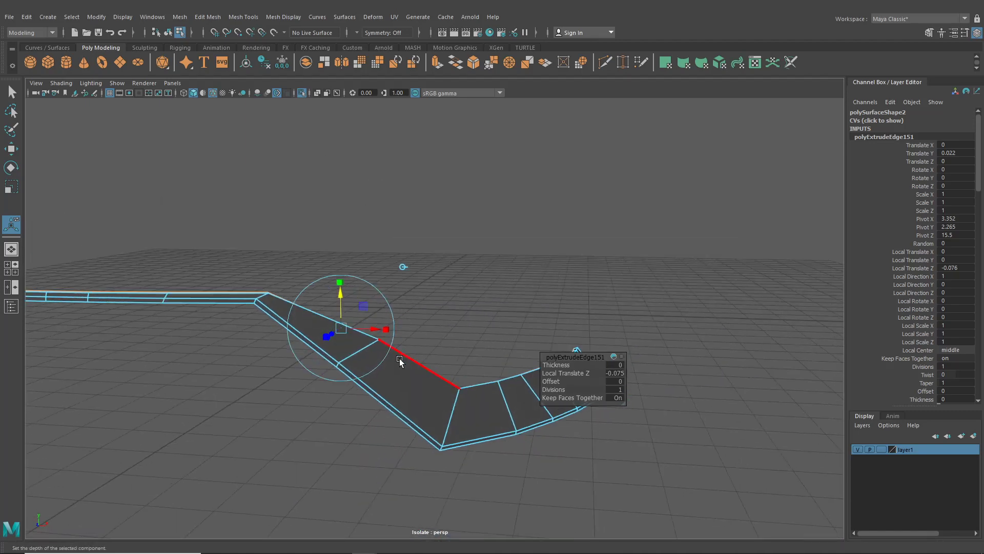
pyautogui.rightClick(405, 263)
# Step: Extrude the trim's lower border edges from the car's centre to the outer corner into a wide inward shelf
pyautogui.moveTo(393, 274); pyautogui.dragTo(381, 256, button='right')
pyautogui.keyDown('alt'); pyautogui.moveTo(246, 329); pyautogui.dragTo(450, 319, button='middle'); pyautogui.keyUp('alt')
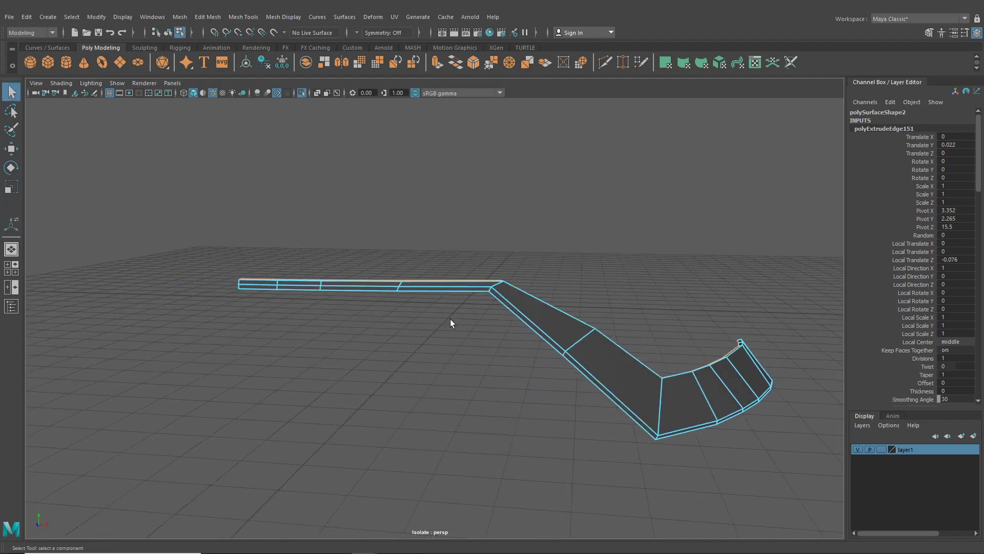
pyautogui.doubleClick(263, 292)
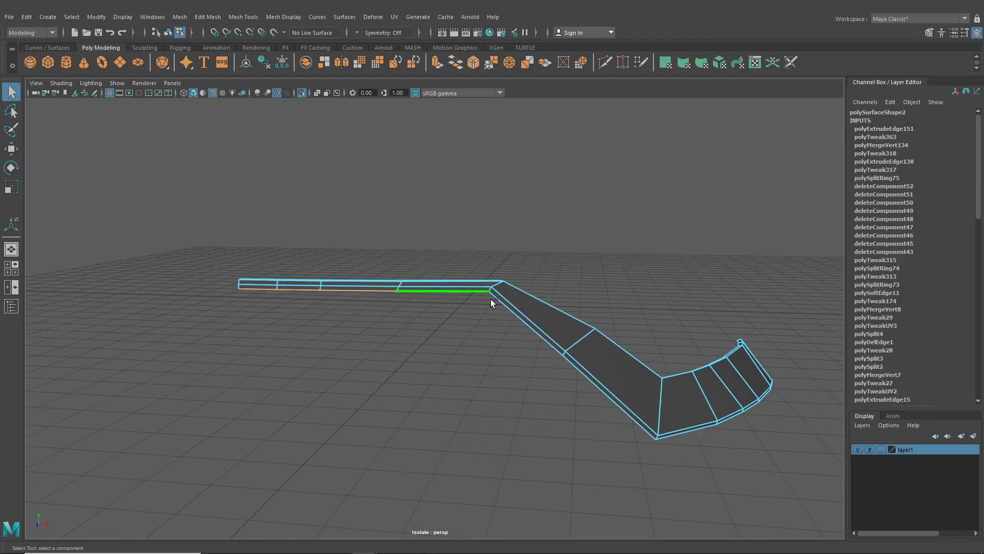
pyautogui.keyDown('shift'); pyautogui.click(618, 417); pyautogui.keyUp('shift')
pyautogui.hotkey('ctrl', 'e')
pyautogui.click(677, 335)
pyautogui.keyDown('alt'); pyautogui.moveTo(407, 358); pyautogui.dragTo(413, 339); pyautogui.keyUp('alt')
pyautogui.keyDown('alt'); pyautogui.moveTo(416, 351); pyautogui.dragTo(490, 211); pyautogui.keyUp('alt')
# Step: Extrude the trim's remaining lower side edges with a Local Translate Z of about -0.093 and a Translate Y of about -0.024
pyautogui.click(533, 199)
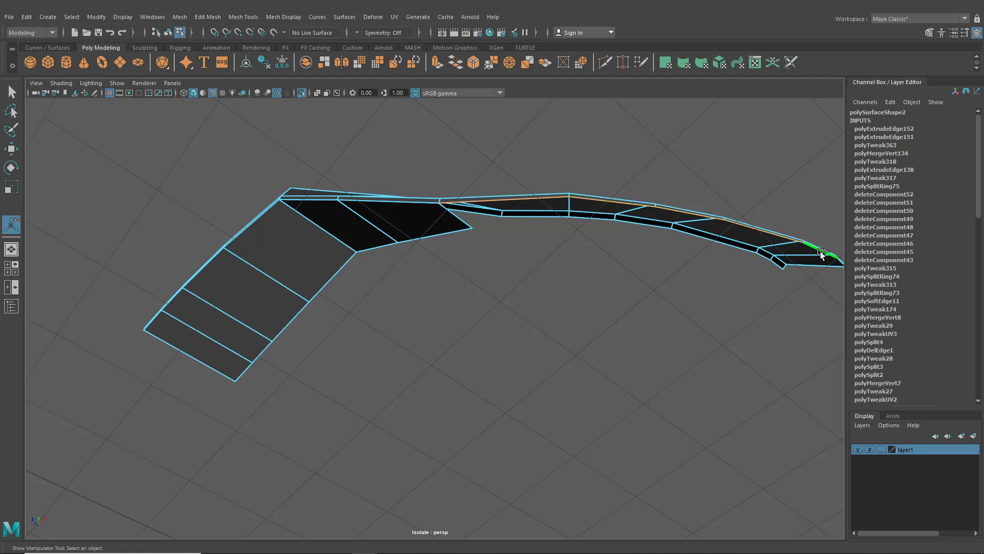
pyautogui.keyDown('alt'); pyautogui.moveTo(829, 264); pyautogui.dragTo(729, 268, button='middle'); pyautogui.keyUp('alt')
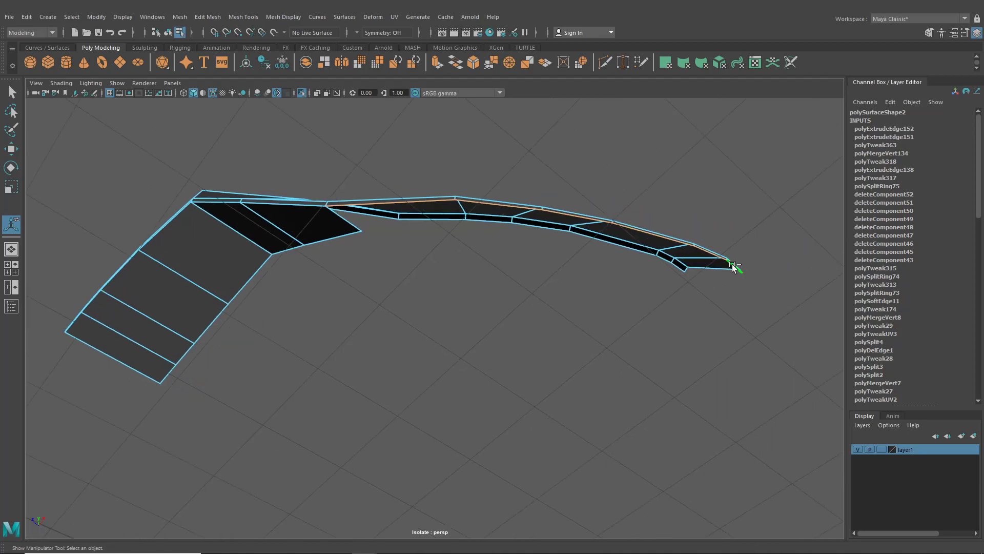
pyautogui.hotkey('ctrl', 'e')
pyautogui.keyDown('alt'); pyautogui.moveTo(580, 231); pyautogui.dragTo(518, 241, button='middle'); pyautogui.keyUp('alt')
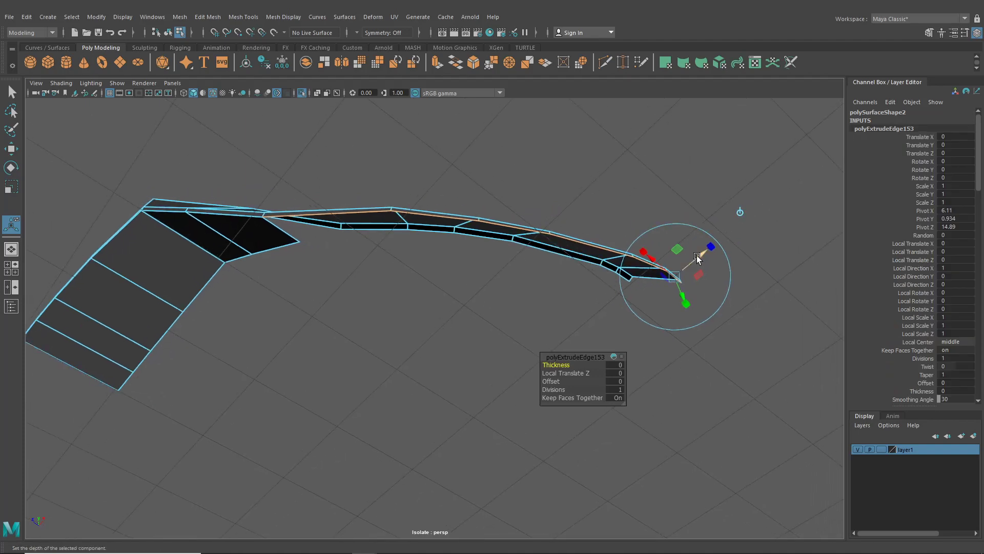
pyautogui.moveTo(696, 257); pyautogui.dragTo(569, 302)
pyautogui.click(422, 290)
pyautogui.keyDown('alt'); pyautogui.moveTo(423, 291); pyautogui.dragTo(515, 266); pyautogui.keyUp('alt')
pyautogui.moveTo(413, 312); pyautogui.dragTo(405, 325)
pyautogui.keyDown('alt'); pyautogui.moveTo(404, 328); pyautogui.dragTo(595, 312); pyautogui.keyUp('alt')
pyautogui.keyDown('alt'); pyautogui.moveTo(596, 312); pyautogui.dragTo(594, 288, button='middle'); pyautogui.keyUp('alt')
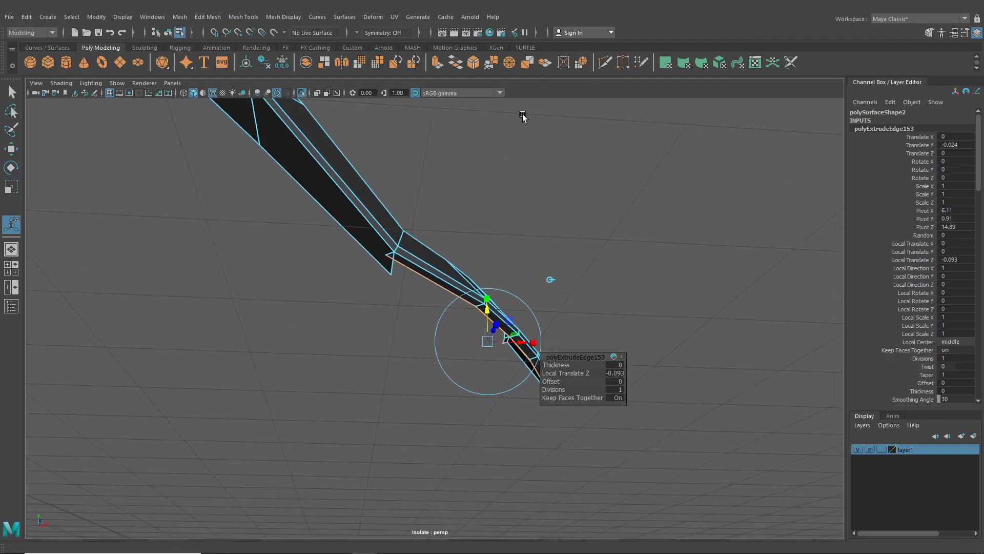
# Step: Merge the two separate inner vertices at the trim's lower corner with Target Weld, joining the shelf to the side lip
pyautogui.click(623, 62)
pyautogui.moveTo(382, 230); pyautogui.dragTo(328, 224, button='right')
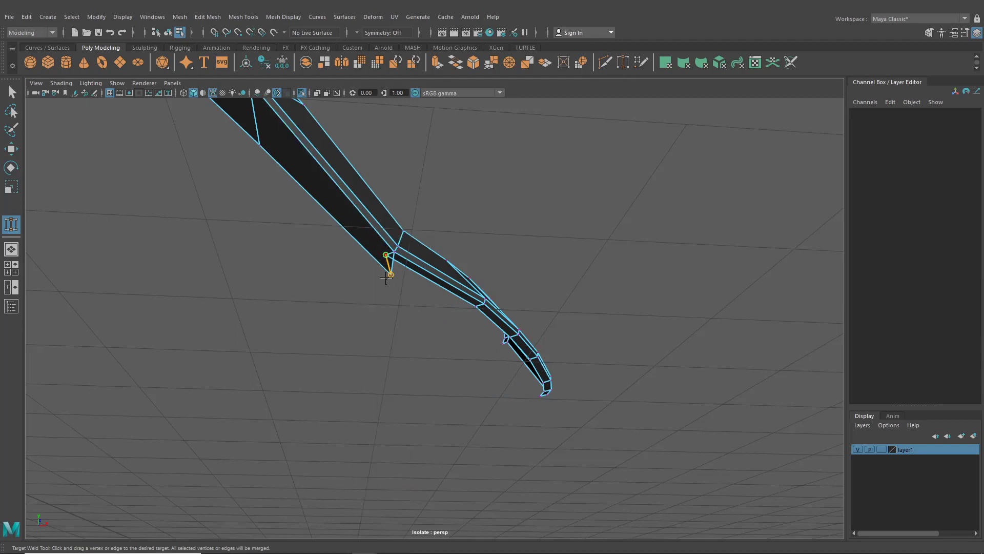
pyautogui.moveTo(386, 278); pyautogui.dragTo(390, 274)
pyautogui.scroll(-4, 386, 280)
# Step: Move the two inner shelf vertices next to the trim's outer corner to even out the shelf's curve
pyautogui.keyDown('alt'); pyautogui.moveTo(385, 295); pyautogui.dragTo(374, 248); pyautogui.keyUp('alt')
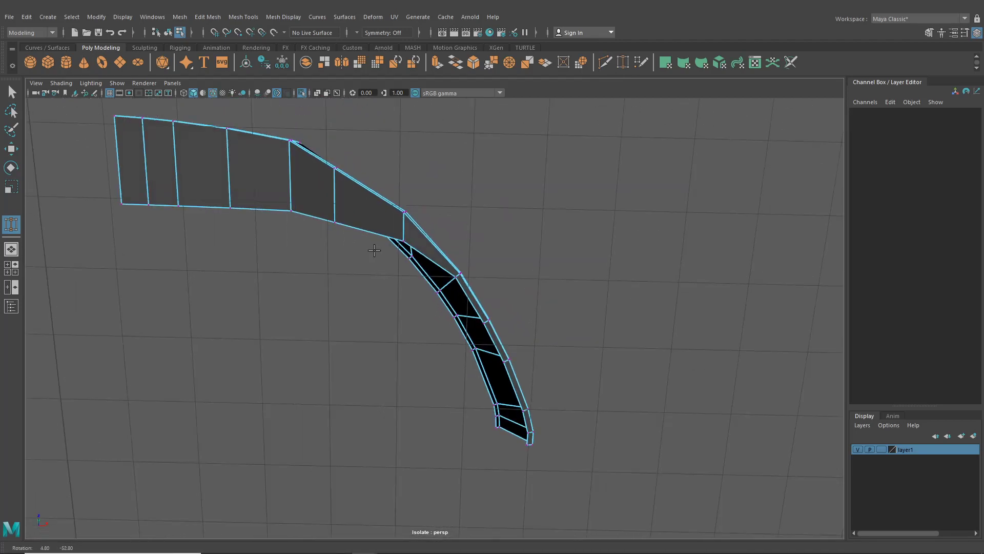
pyautogui.click(11, 148)
pyautogui.click(452, 278)
pyautogui.moveTo(457, 242); pyautogui.dragTo(457, 255)
pyautogui.moveTo(480, 291); pyautogui.dragTo(474, 291)
pyautogui.click(407, 240)
pyautogui.moveTo(404, 218); pyautogui.dragTo(405, 228)
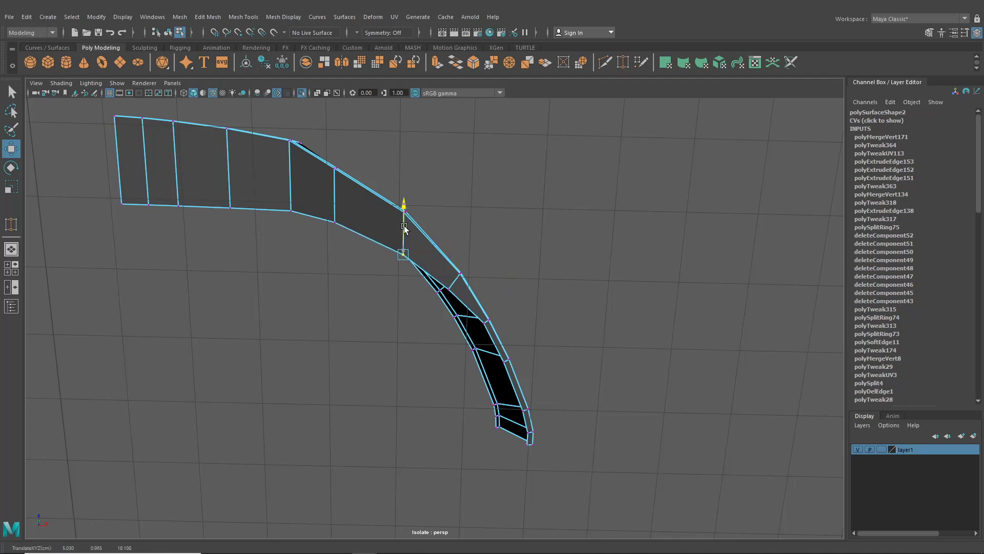
# Step: Move the inner shelf vertices along the upper stretch of the trim's curved side to form an evenly narrowing lip
pyautogui.click(478, 318)
pyautogui.moveTo(486, 296); pyautogui.dragTo(498, 331)
pyautogui.click(504, 360)
pyautogui.moveTo(517, 363); pyautogui.dragTo(507, 364)
pyautogui.click(449, 289)
pyautogui.moveTo(474, 293); pyautogui.dragTo(469, 294)
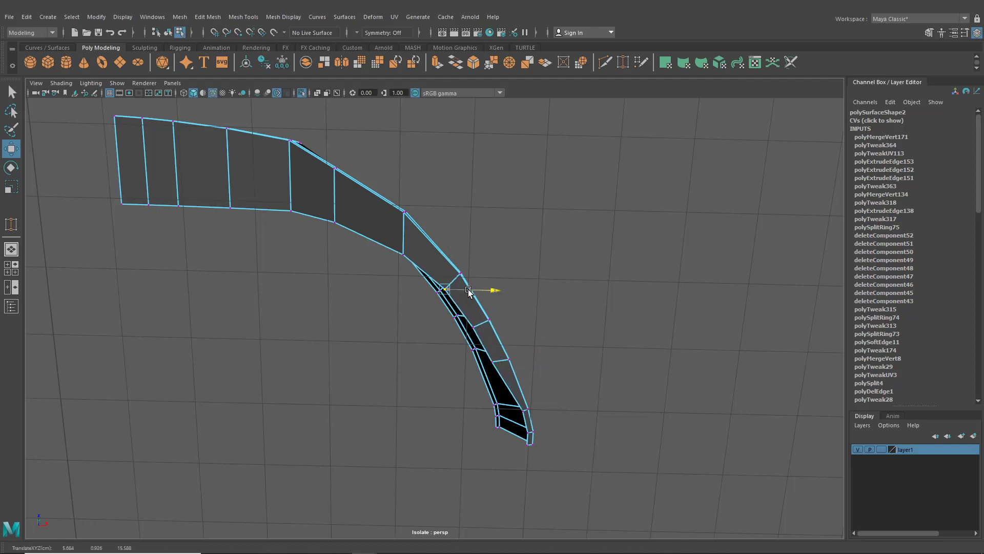
# Step: Move the remaining inner shelf vertices towards the trim's narrow outer end, then return to object selection and deselect the trim
pyautogui.keyDown('alt'); pyautogui.moveTo(464, 353); pyautogui.dragTo(512, 347); pyautogui.keyUp('alt')
pyautogui.keyDown('alt'); pyautogui.moveTo(513, 347); pyautogui.dragTo(391, 311, button='middle'); pyautogui.keyUp('alt')
pyautogui.keyDown('alt'); pyautogui.moveTo(391, 311); pyautogui.dragTo(444, 332); pyautogui.keyUp('alt')
pyautogui.click(452, 358)
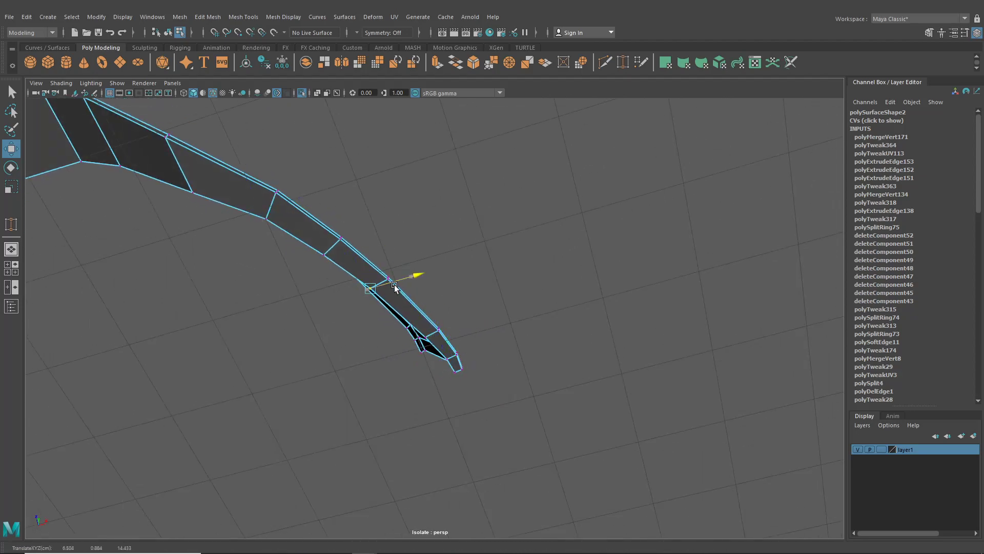
pyautogui.moveTo(357, 264); pyautogui.dragTo(344, 324)
pyautogui.click(168, 33)
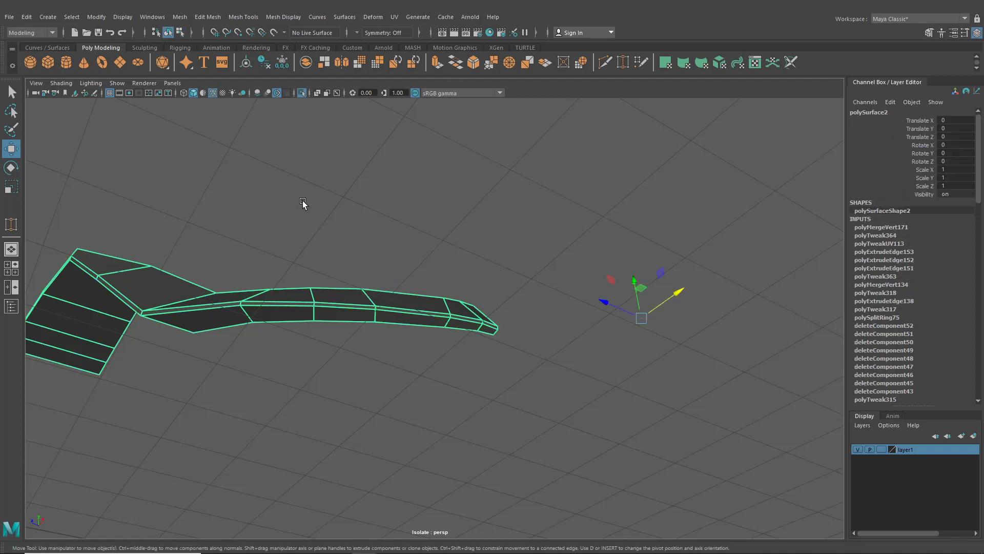
pyautogui.click(303, 205)
# Step: Extrude the long edge at the trim's outer end inward with a Translate X of about -0.102 and a Translate Y of about -0.027
pyautogui.keyDown('alt'); pyautogui.moveTo(302, 205); pyautogui.dragTo(317, 324); pyautogui.keyUp('alt')
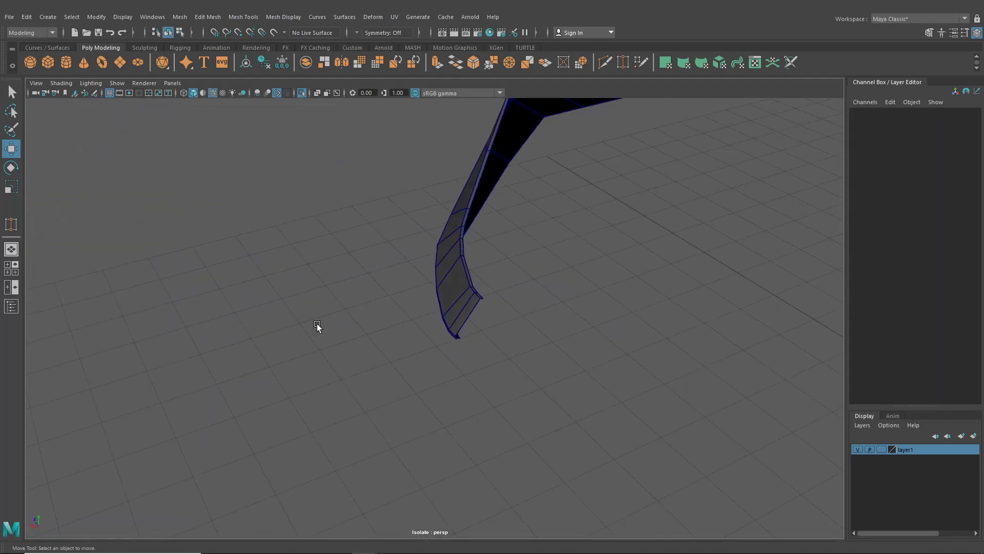
pyautogui.scroll(5, 365, 335)
pyautogui.moveTo(435, 276); pyautogui.dragTo(436, 235, button='right')
pyautogui.keyDown('alt'); pyautogui.moveTo(455, 269); pyautogui.dragTo(445, 324); pyautogui.keyUp('alt')
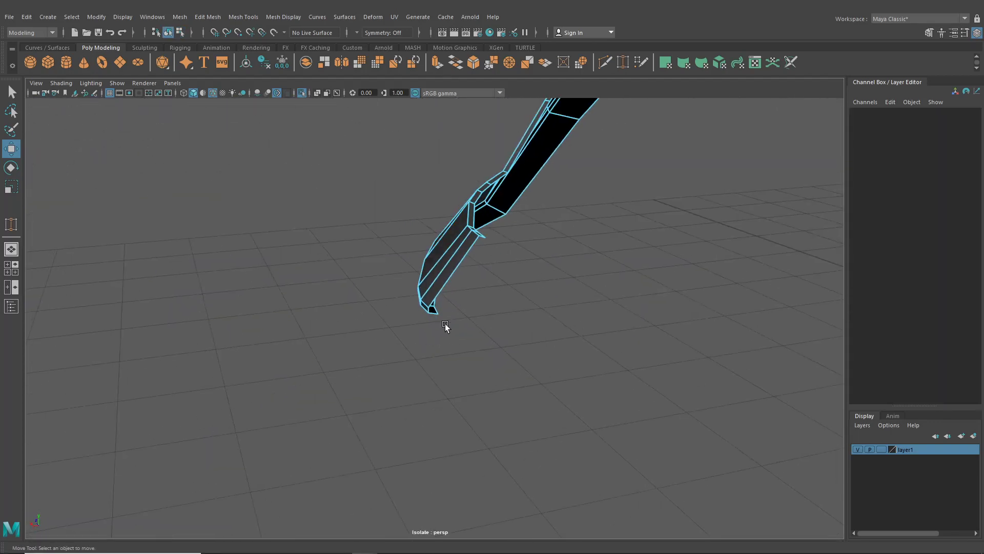
pyautogui.scroll(3, 432, 316)
pyautogui.keyDown('alt'); pyautogui.moveTo(444, 283); pyautogui.dragTo(408, 303, button='middle'); pyautogui.keyUp('alt')
pyautogui.moveTo(400, 259); pyautogui.dragTo(394, 214, button='right')
pyautogui.click(427, 256)
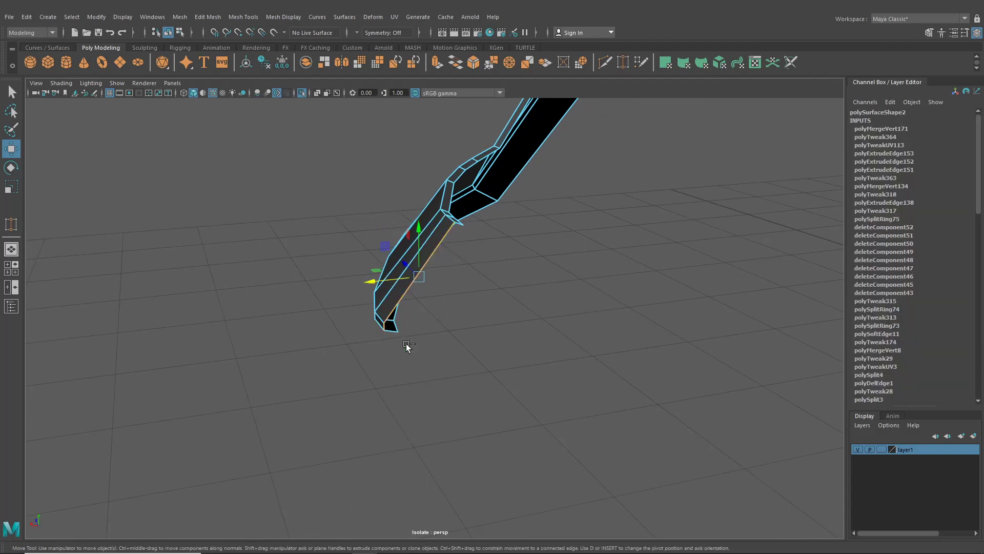
pyautogui.hotkey('ctrl', 'e')
pyautogui.click(445, 267)
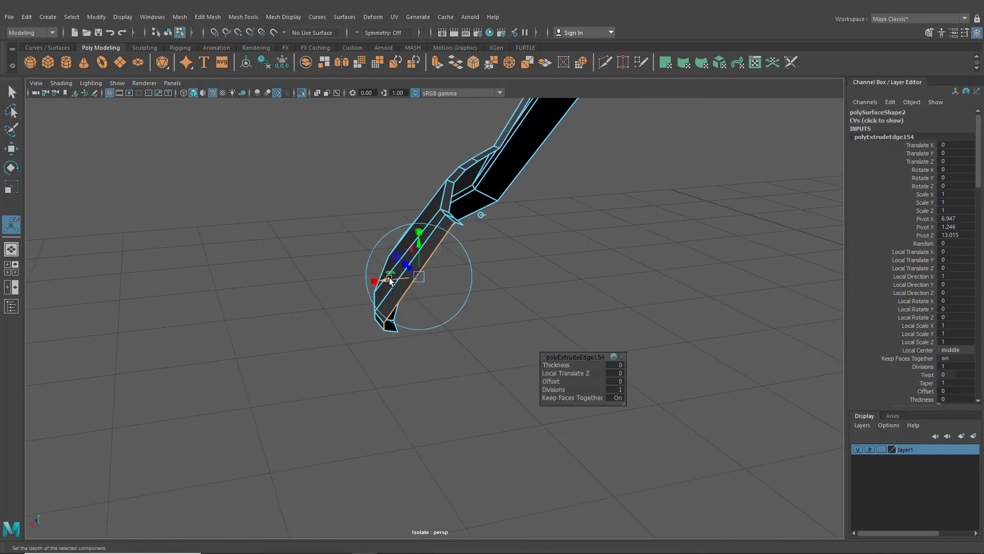
pyautogui.moveTo(389, 277); pyautogui.dragTo(402, 283)
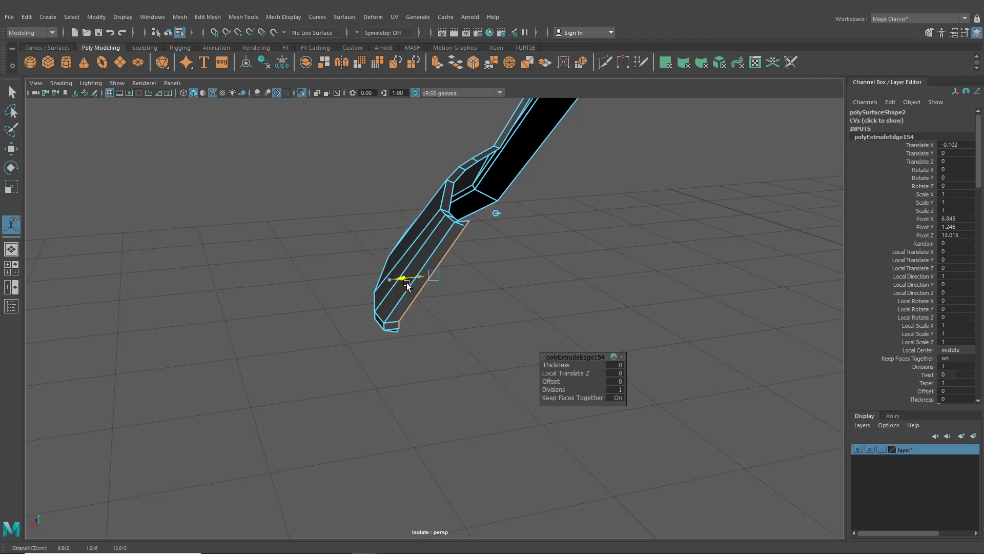
pyautogui.keyDown('alt'); pyautogui.moveTo(408, 286); pyautogui.dragTo(435, 257); pyautogui.keyUp('alt')
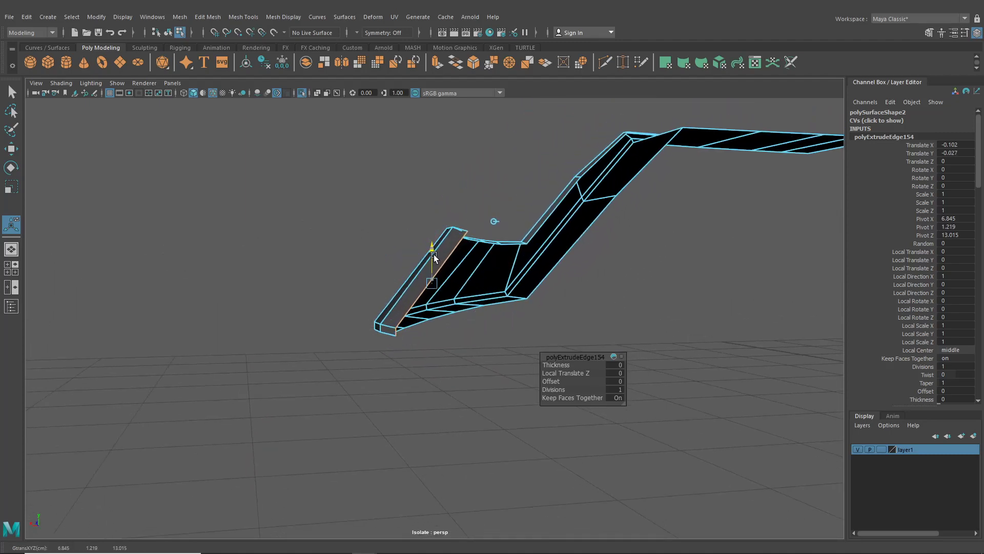
pyautogui.click(434, 255)
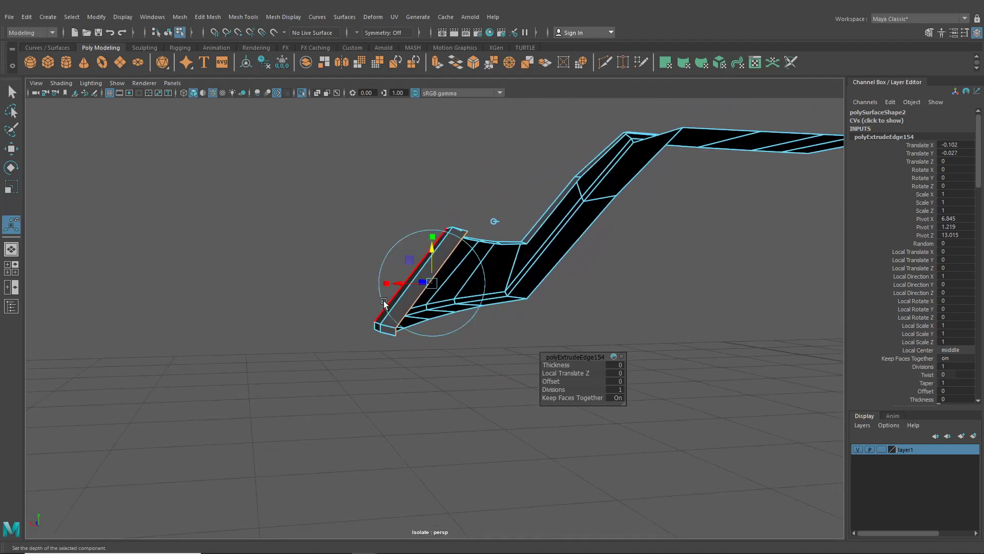
# Step: Merge the loose vertices of the new end lip into the adjoining lip corners with Target Weld
pyautogui.click(624, 66)
pyautogui.keyDown('alt'); pyautogui.moveTo(533, 214); pyautogui.dragTo(459, 274); pyautogui.keyUp('alt')
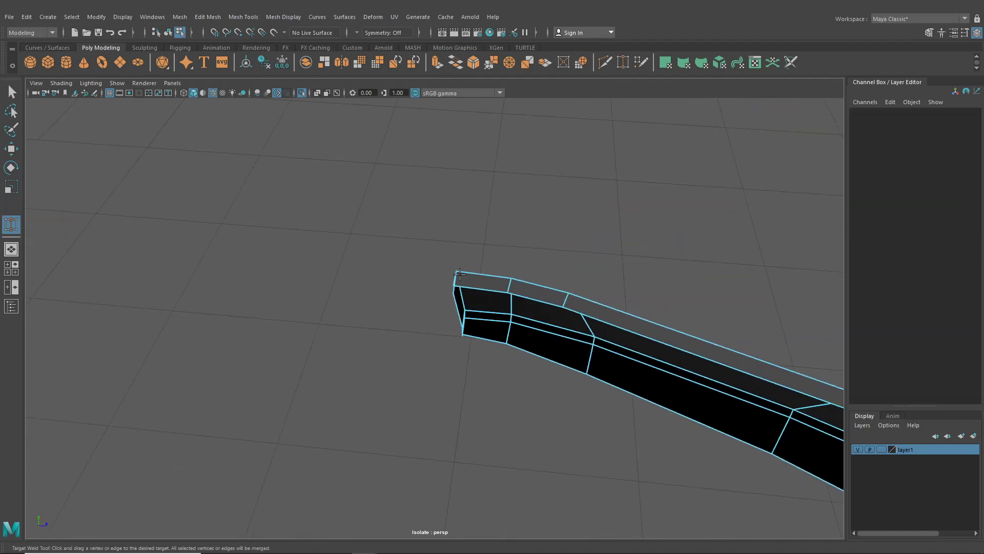
pyautogui.moveTo(465, 261); pyautogui.dragTo(416, 261, button='right')
pyautogui.scroll(2, 453, 281)
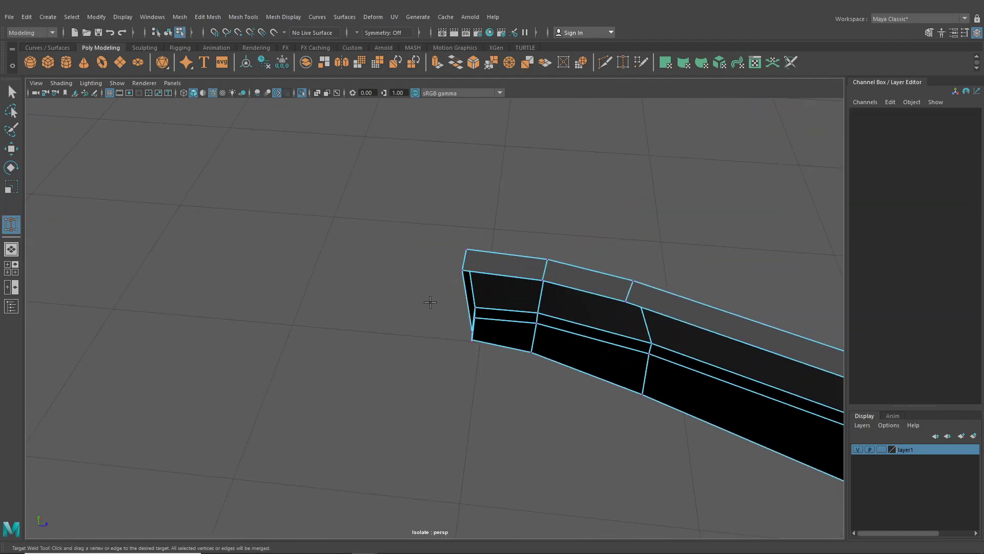
pyautogui.keyDown('alt'); pyautogui.moveTo(429, 302); pyautogui.dragTo(438, 372); pyautogui.keyUp('alt')
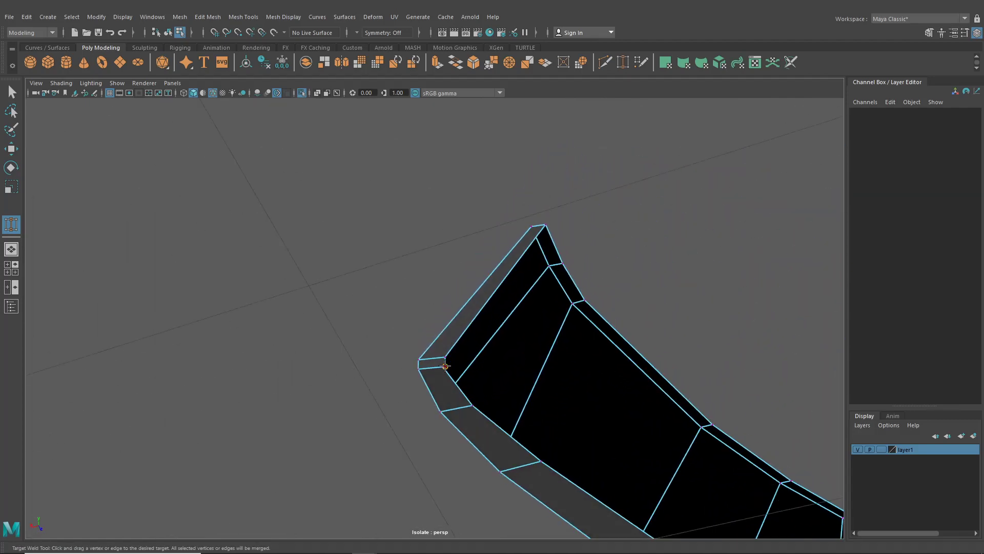
pyautogui.keyDown('alt'); pyautogui.moveTo(443, 381); pyautogui.dragTo(470, 344, button='middle'); pyautogui.keyUp('alt')
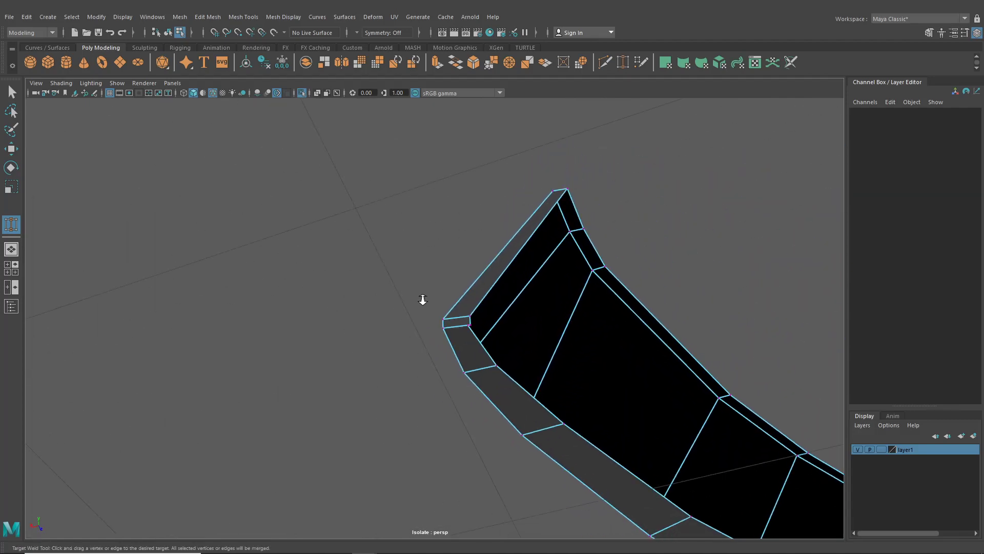
pyautogui.keyDown('alt'); pyautogui.moveTo(422, 299); pyautogui.dragTo(611, 512, button='right'); pyautogui.keyUp('alt')
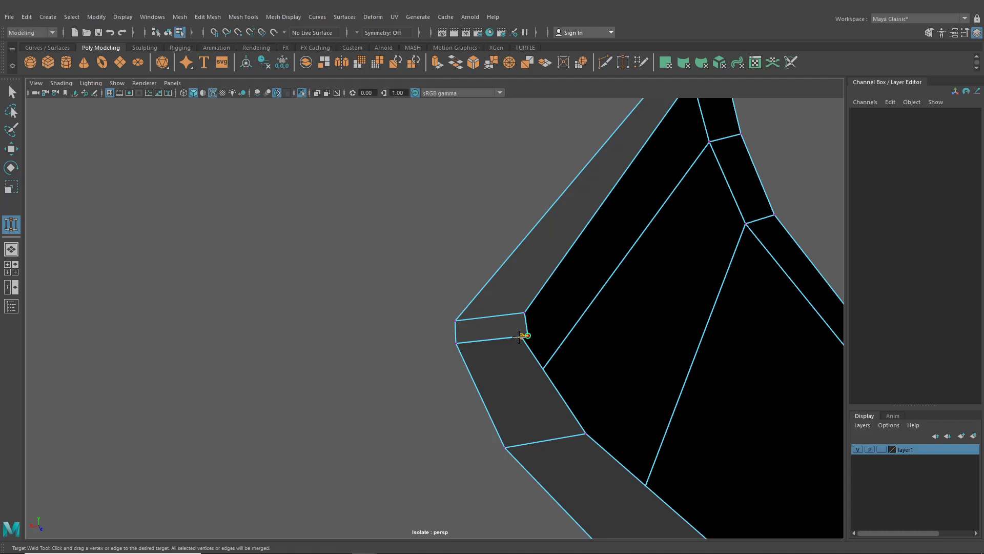
# Step: Set the transform constraint to Edge Slide and slide the lip's lower corner vertex slightly along its edge to an X of 7.10
pyautogui.click(14, 149)
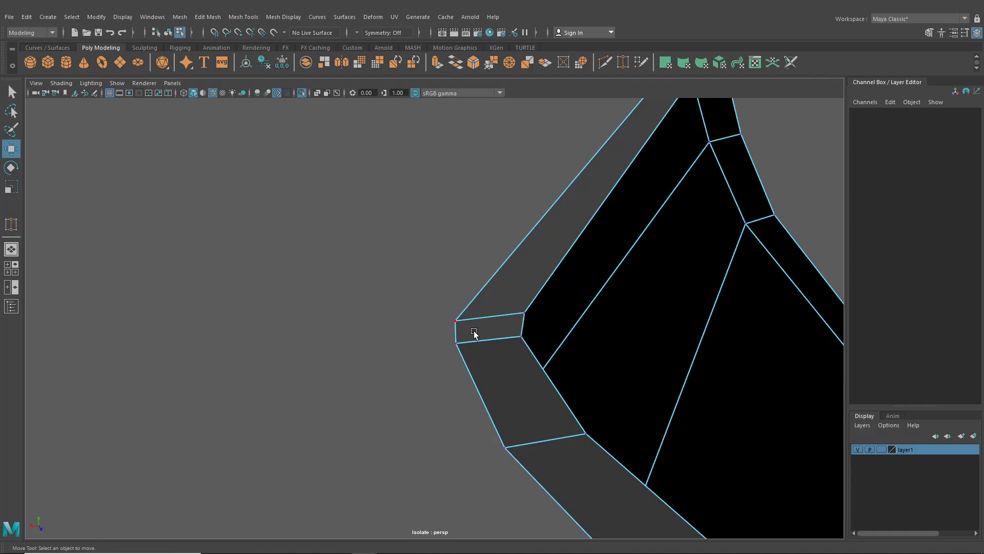
pyautogui.click(525, 311)
pyautogui.keyDown('alt'); pyautogui.moveTo(525, 311); pyautogui.dragTo(476, 319); pyautogui.keyUp('alt')
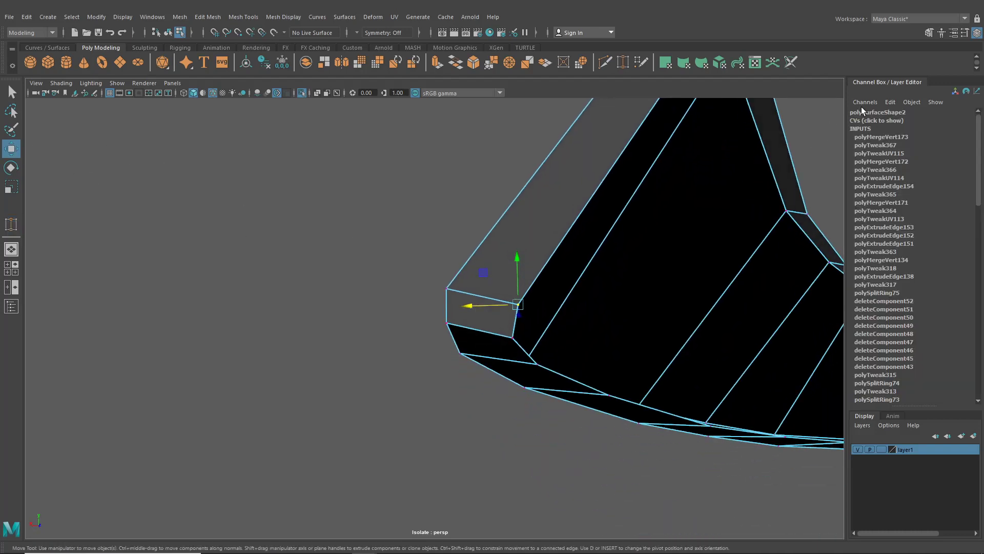
pyautogui.click(929, 32)
pyautogui.click(764, 261)
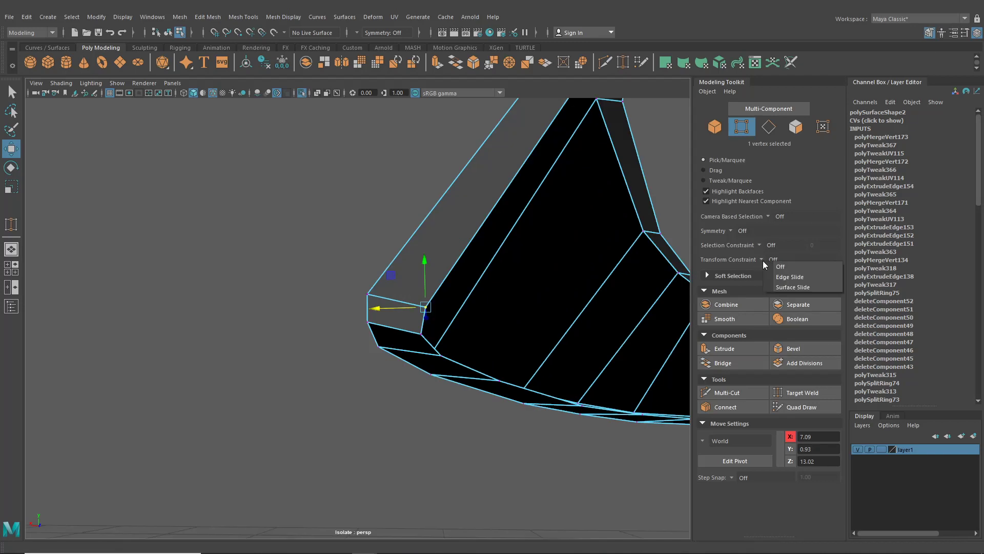
pyautogui.click(778, 268)
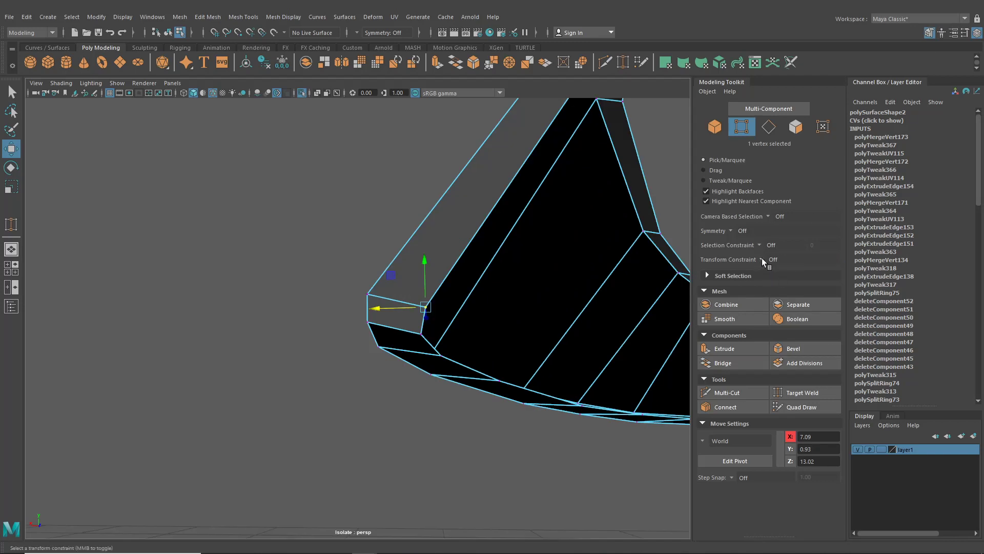
pyautogui.click(761, 257)
pyautogui.click(779, 272)
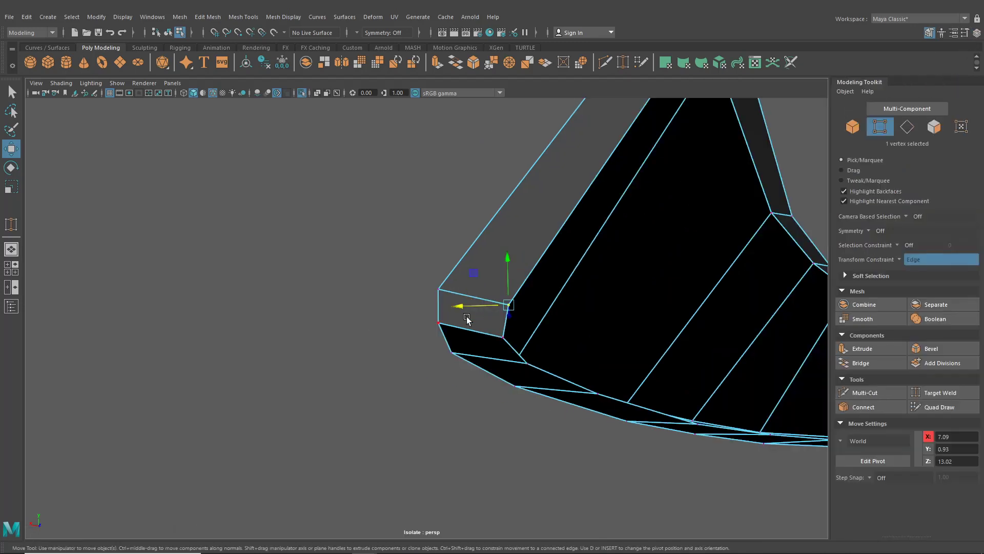
pyautogui.moveTo(461, 311); pyautogui.dragTo(529, 316)
pyautogui.scroll(-2, 454, 314)
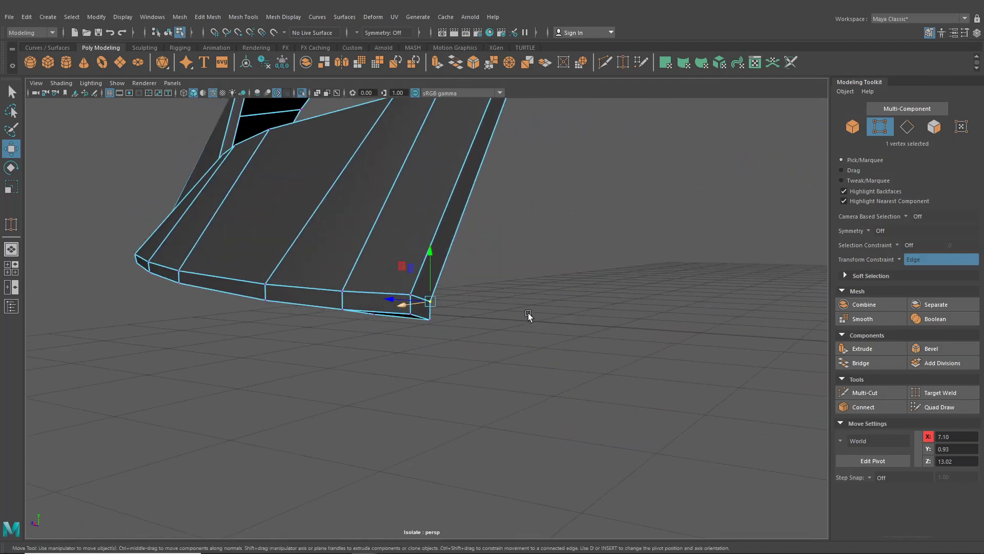
# Step: Turn off isolate select to show the whole car, and switch from component to object selection
pyautogui.click(303, 93)
pyautogui.scroll(-4, 371, 198)
pyautogui.keyDown('alt'); pyautogui.moveTo(371, 198); pyautogui.dragTo(373, 177); pyautogui.keyUp('alt')
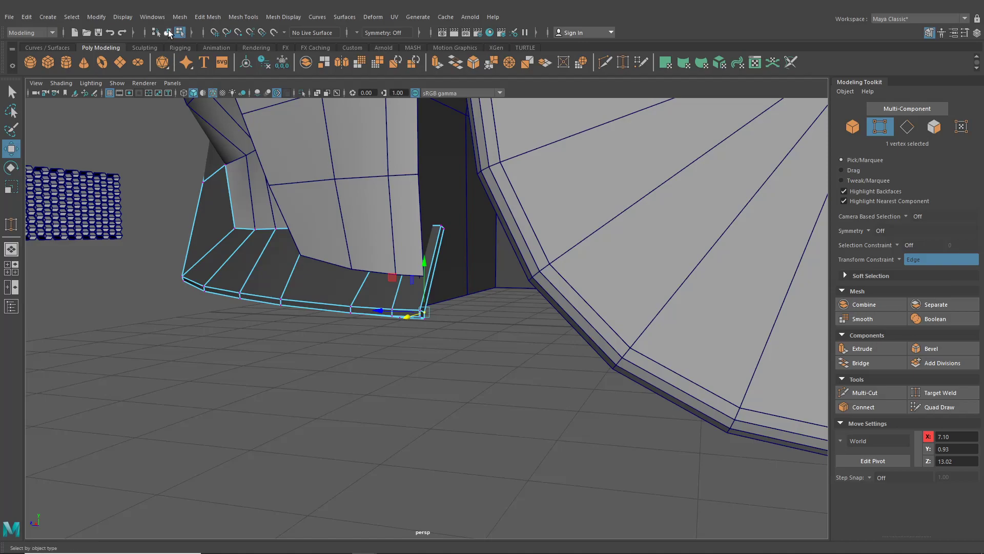
pyautogui.click(169, 34)
pyautogui.keyDown('alt'); pyautogui.moveTo(186, 325); pyautogui.dragTo(399, 305); pyautogui.keyUp('alt')
pyautogui.keyDown('alt'); pyautogui.moveTo(399, 306); pyautogui.dragTo(441, 311, button='right'); pyautogui.keyUp('alt')
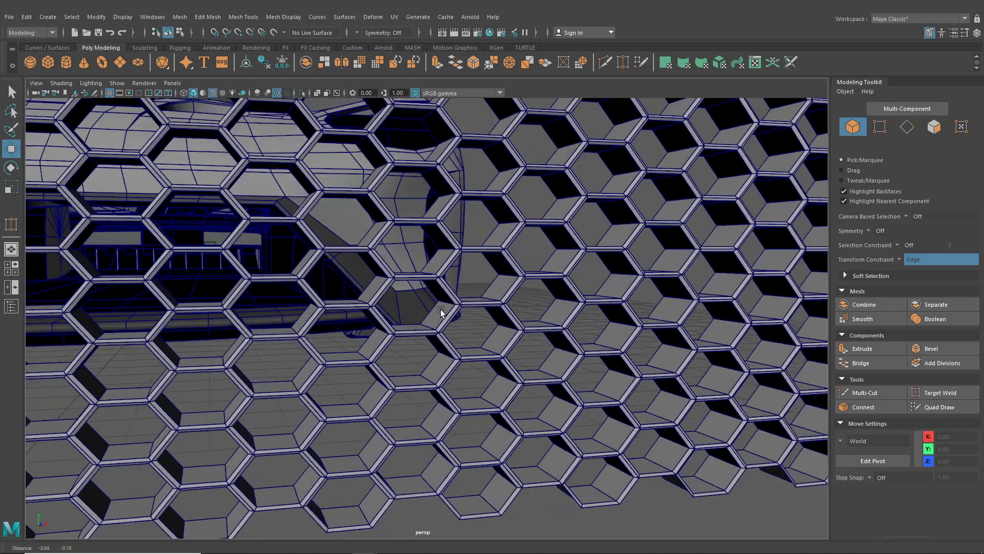
pyautogui.keyDown('alt'); pyautogui.moveTo(440, 310); pyautogui.dragTo(463, 327); pyautogui.keyUp('alt')
pyautogui.keyDown('alt'); pyautogui.moveTo(463, 327); pyautogui.dragTo(483, 342, button='right'); pyautogui.keyUp('alt')
# Step: Select the splitter panel below the front intake and examine its profile against the blueprint in the side view
pyautogui.click(487, 360)
pyautogui.keyDown('alt'); pyautogui.moveTo(488, 360); pyautogui.dragTo(516, 308); pyautogui.keyUp('alt')
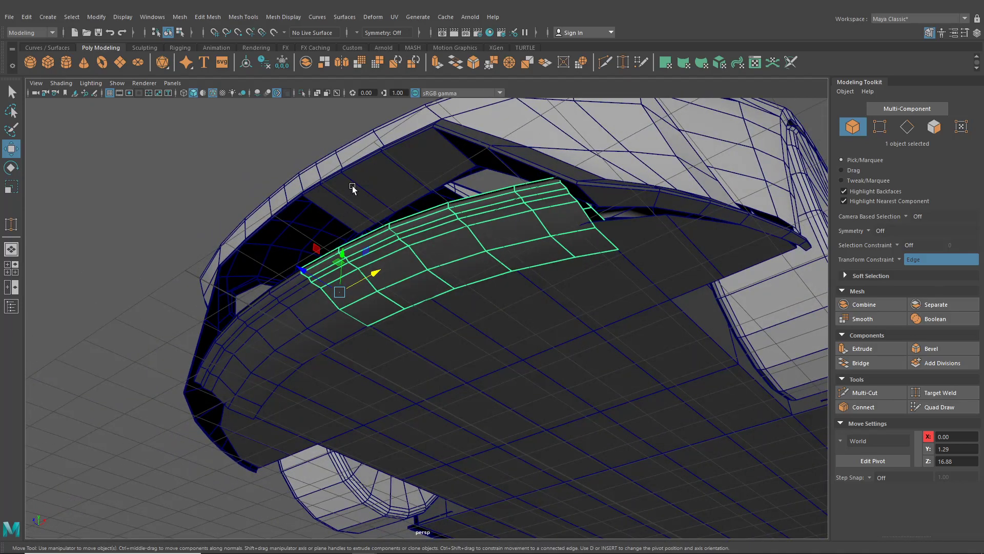
pyautogui.press('space')
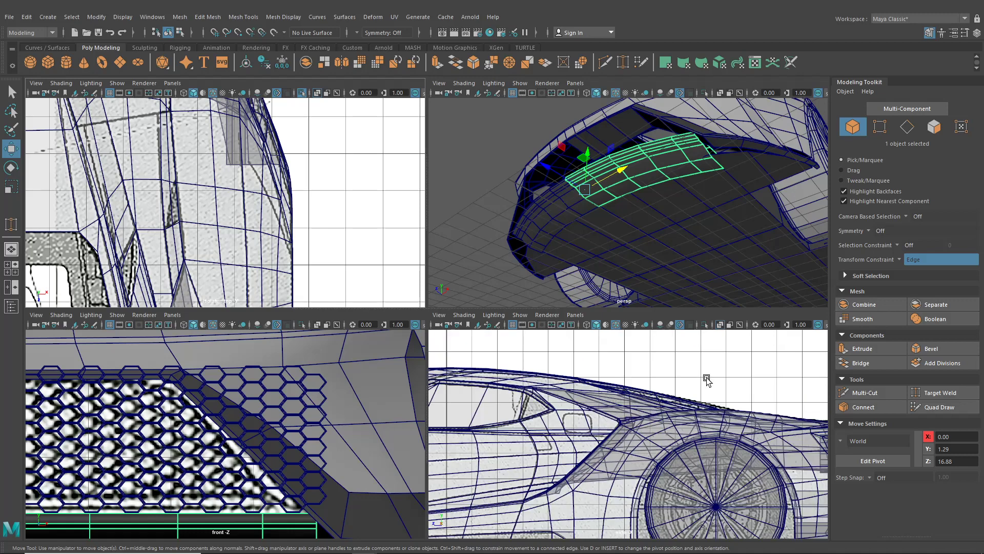
pyautogui.press('f')
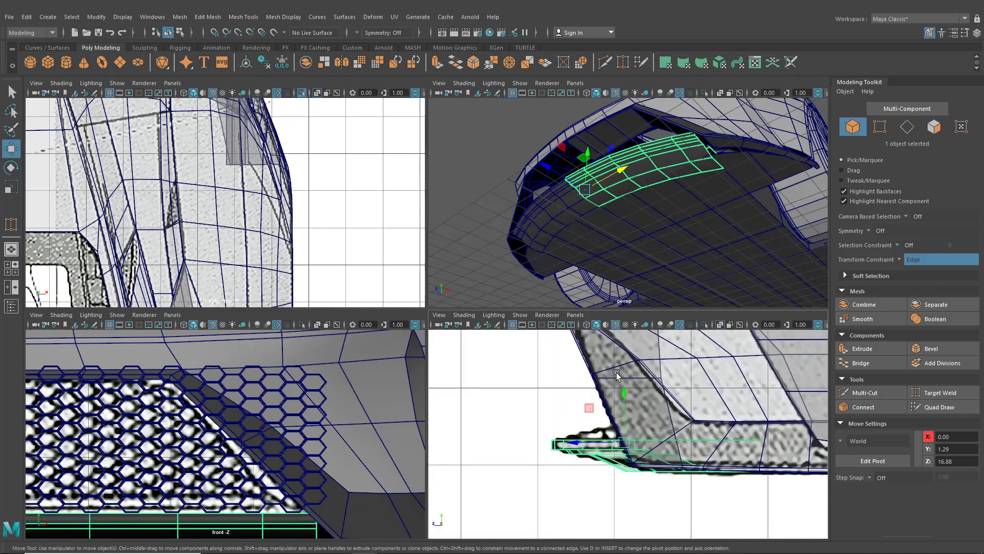
pyautogui.keyDown('alt'); pyautogui.moveTo(617, 374); pyautogui.dragTo(633, 451, button='middle'); pyautogui.keyUp('alt')
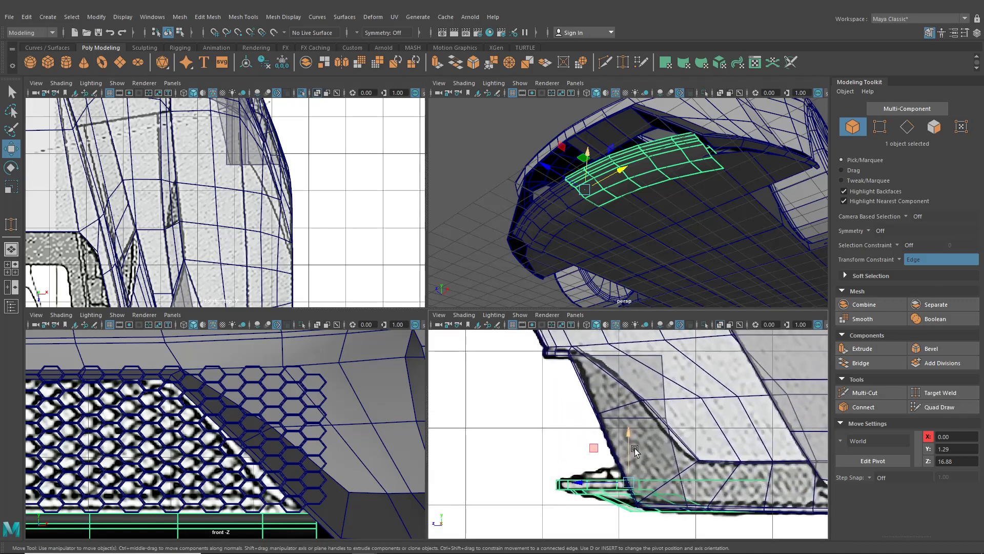
pyautogui.press('space')
# Step: Insert an edge loop lengthwise along the middle of the intake trim's inward shelf
pyautogui.keyDown('alt'); pyautogui.moveTo(594, 260); pyautogui.dragTo(547, 331); pyautogui.keyUp('alt')
pyautogui.scroll(4, 548, 332)
pyautogui.doubleClick(534, 261)
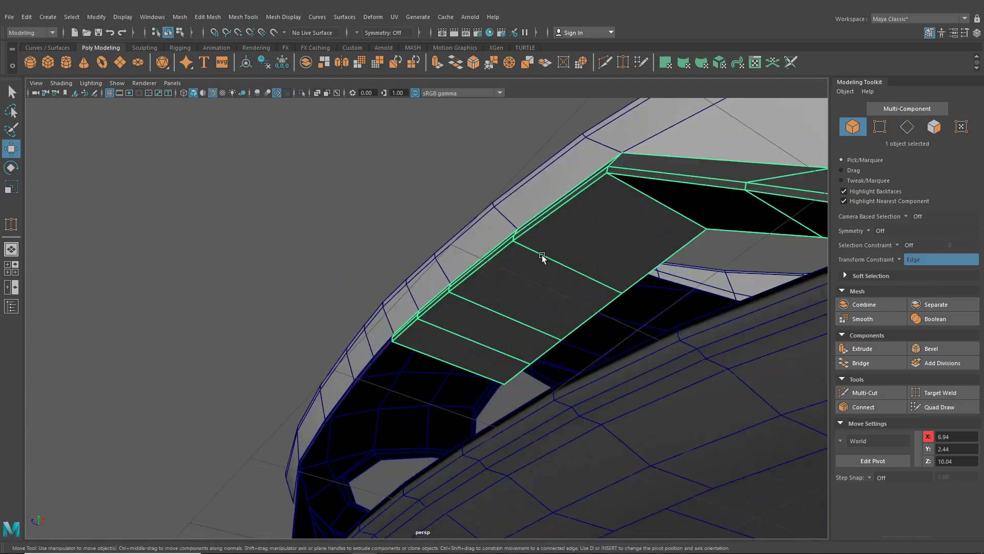
pyautogui.click(233, 18)
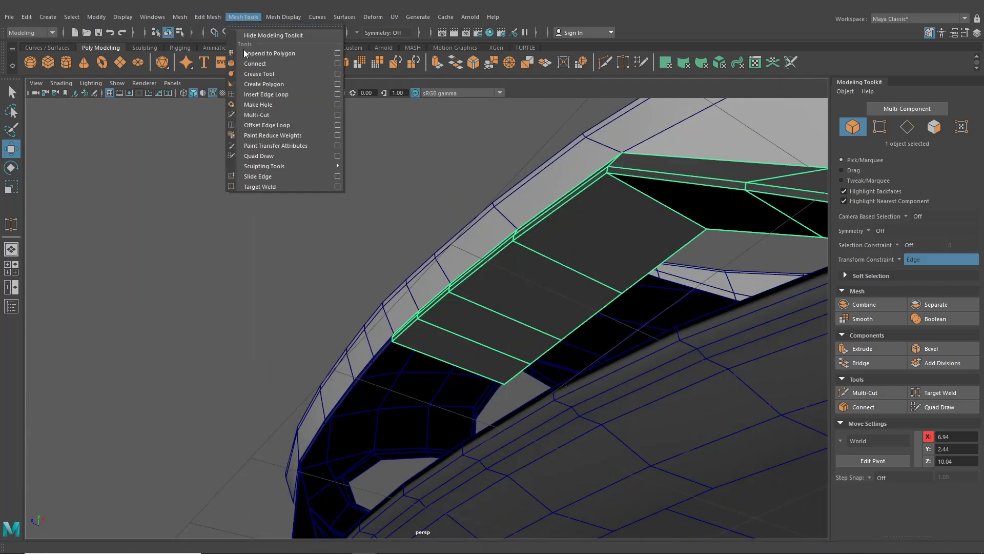
pyautogui.click(264, 94)
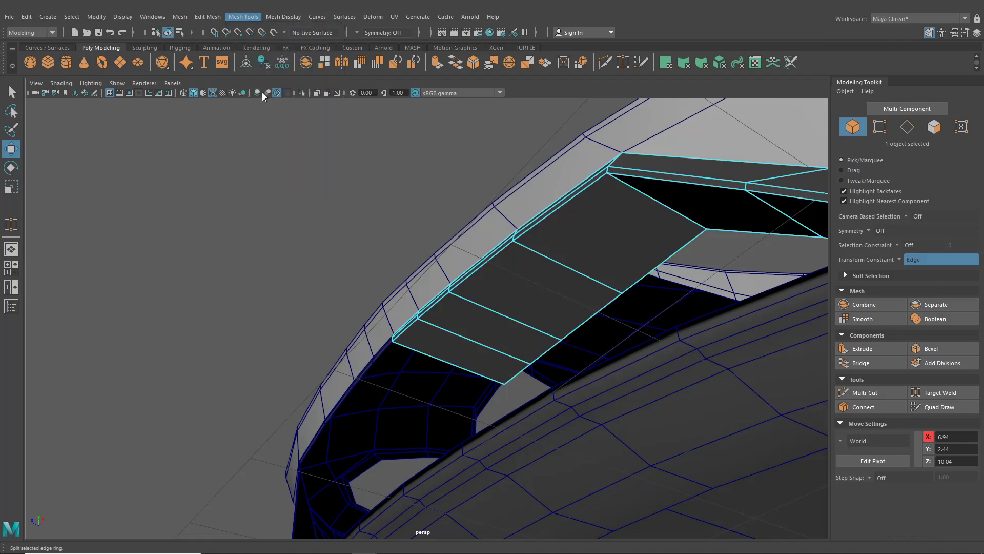
pyautogui.click(536, 251)
pyautogui.keyDown('alt'); pyautogui.moveTo(536, 251); pyautogui.dragTo(459, 322); pyautogui.keyUp('alt')
# Step: Extrude six edges of the new loop along the intake's upper and slanted sides with a Local Translate Z of about 0.092
pyautogui.click(14, 95)
pyautogui.moveTo(420, 314); pyautogui.dragTo(419, 233, button='right')
pyautogui.keyDown('alt'); pyautogui.moveTo(426, 322); pyautogui.dragTo(460, 319); pyautogui.keyUp('alt')
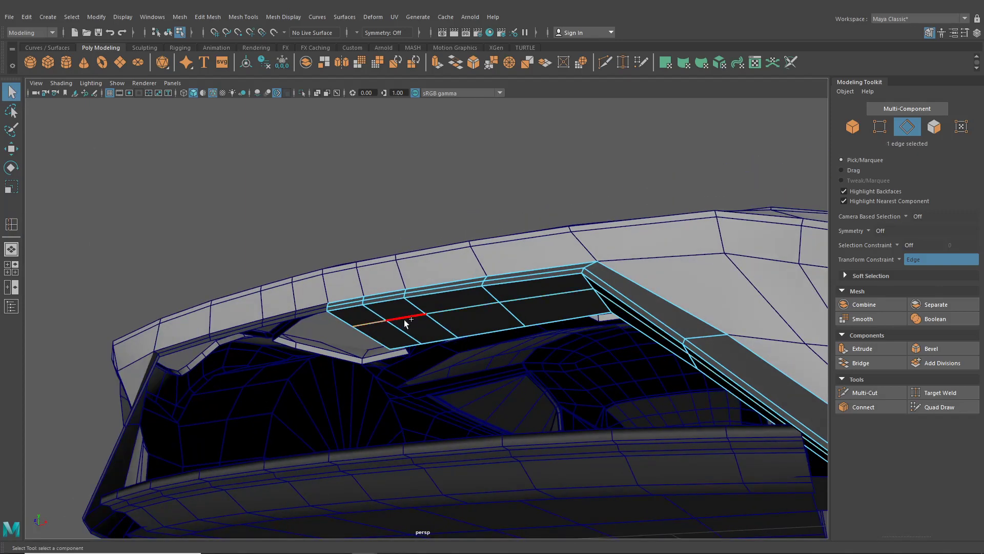
pyautogui.keyDown('shift'); pyautogui.click(522, 306); pyautogui.keyUp('shift')
pyautogui.keyDown('alt'); pyautogui.moveTo(523, 306); pyautogui.dragTo(663, 358); pyautogui.keyUp('alt')
pyautogui.keyDown('shift'); pyautogui.click(641, 349); pyautogui.keyUp('shift')
pyautogui.keyDown('shift'); pyautogui.click(666, 359); pyautogui.keyUp('shift')
pyautogui.hotkey('ctrl', 'e')
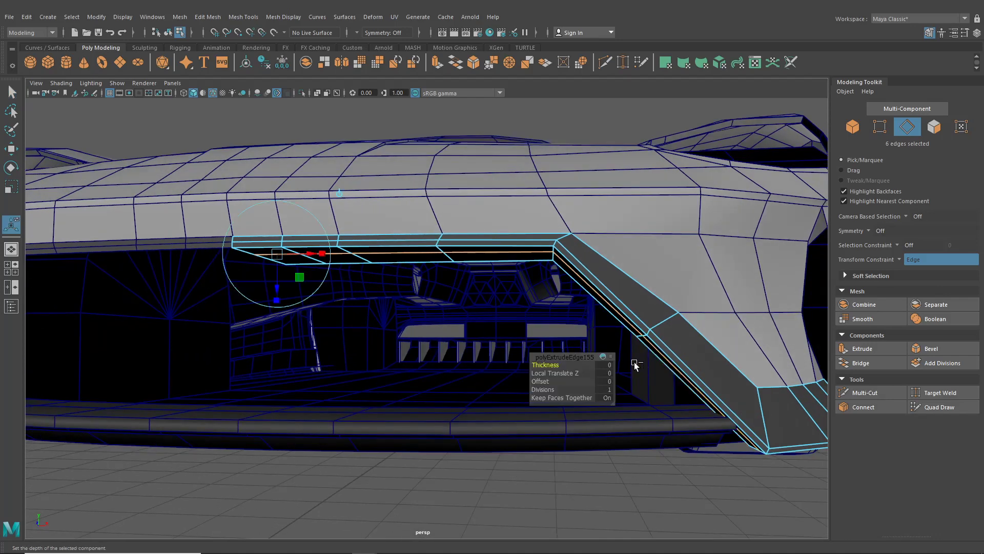
pyautogui.moveTo(279, 286); pyautogui.dragTo(276, 281)
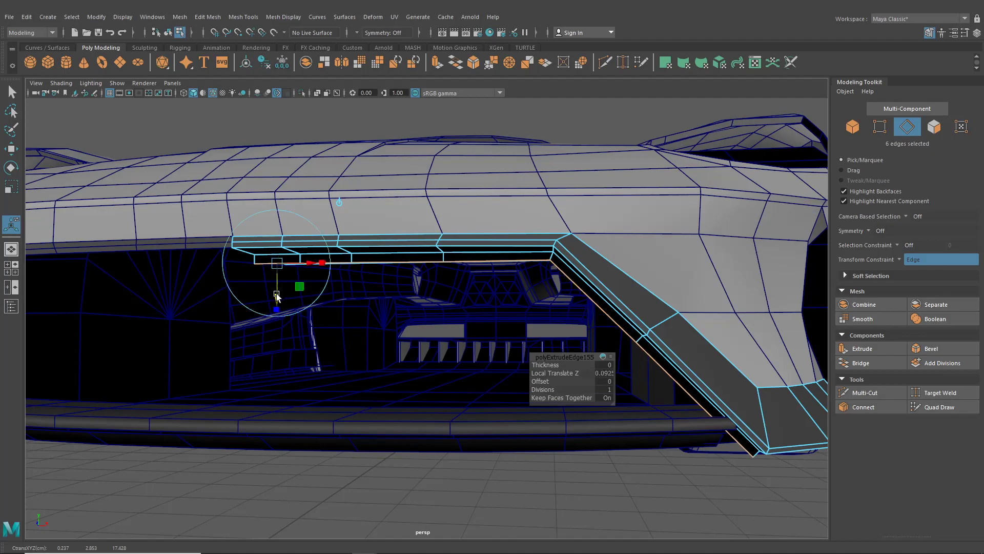
# Step: Frame the extruded edges in the front view and turn on X-Ray shading to compare them with the blueprint
pyautogui.press('space')
pyautogui.press('space')
pyautogui.press('f')
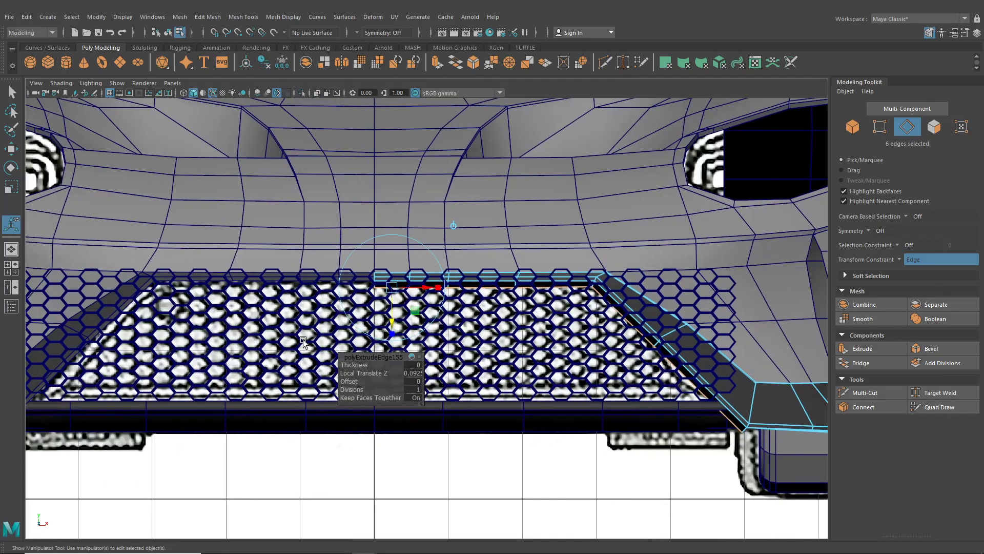
pyautogui.click(61, 83)
pyautogui.click(67, 186)
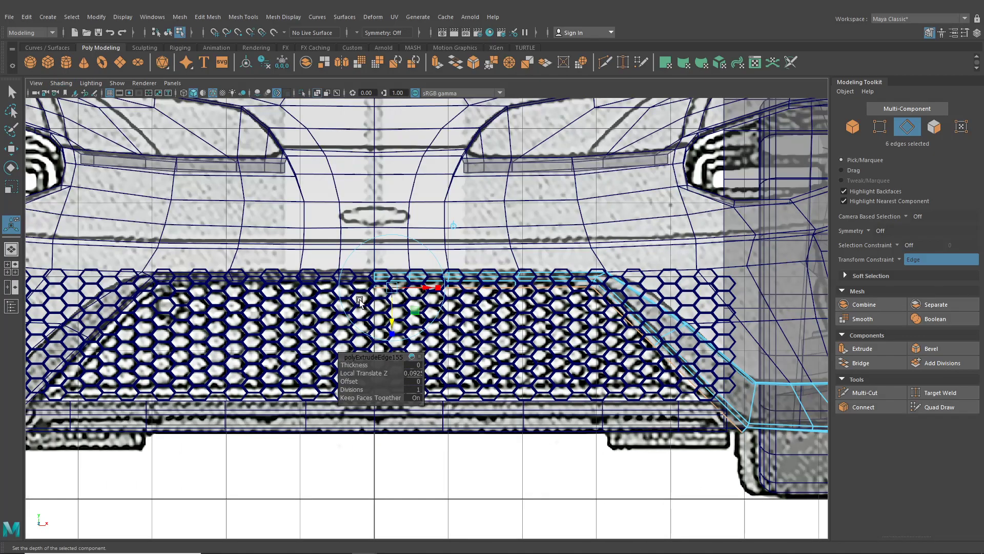
# Step: Reduce the extrusion of the intake trim's six lip edges to a Local Translate Z of about 0.045, following the front-view blueprint
pyautogui.scroll(4, 398, 320)
pyautogui.moveTo(398, 320); pyautogui.dragTo(409, 309)
pyautogui.click(8, 252)
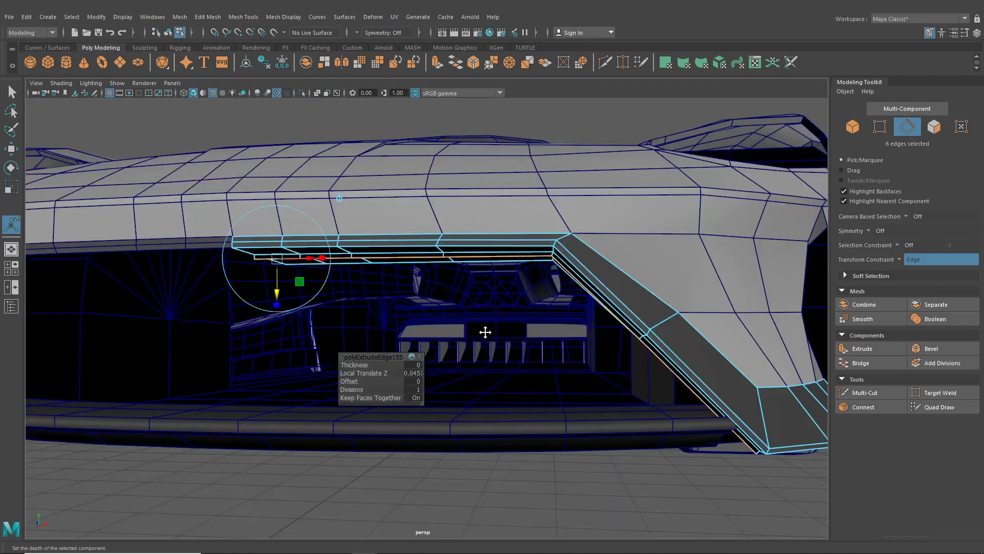
pyautogui.keyDown('alt'); pyautogui.moveTo(484, 331); pyautogui.dragTo(347, 336); pyautogui.keyUp('alt')
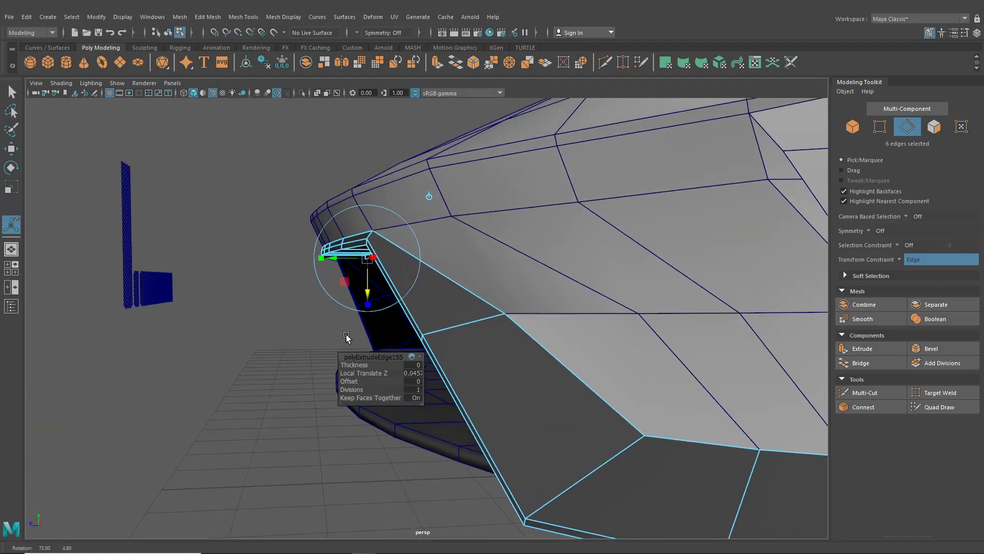
# Step: Select the splitter panel below the front intake for edge editing
pyautogui.click(10, 266)
pyautogui.click(591, 482)
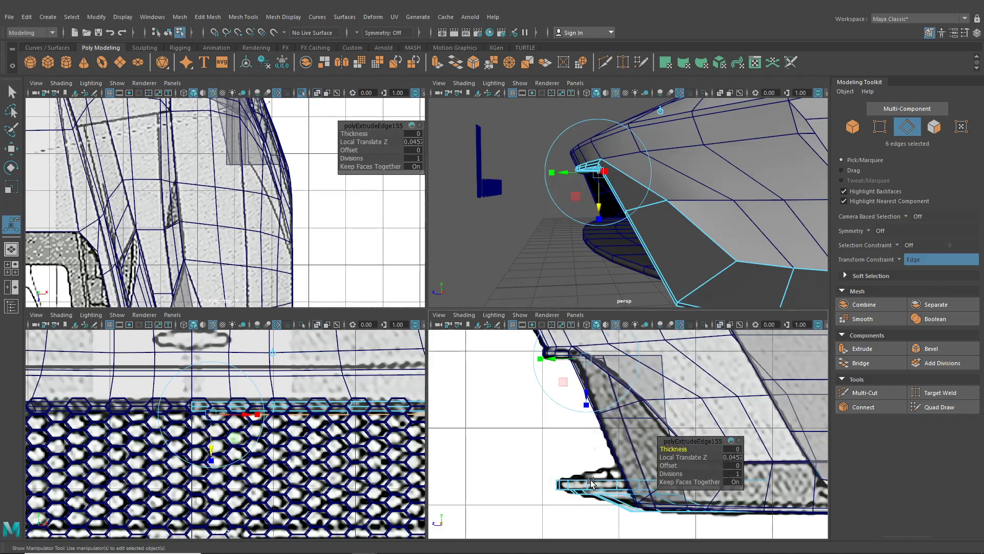
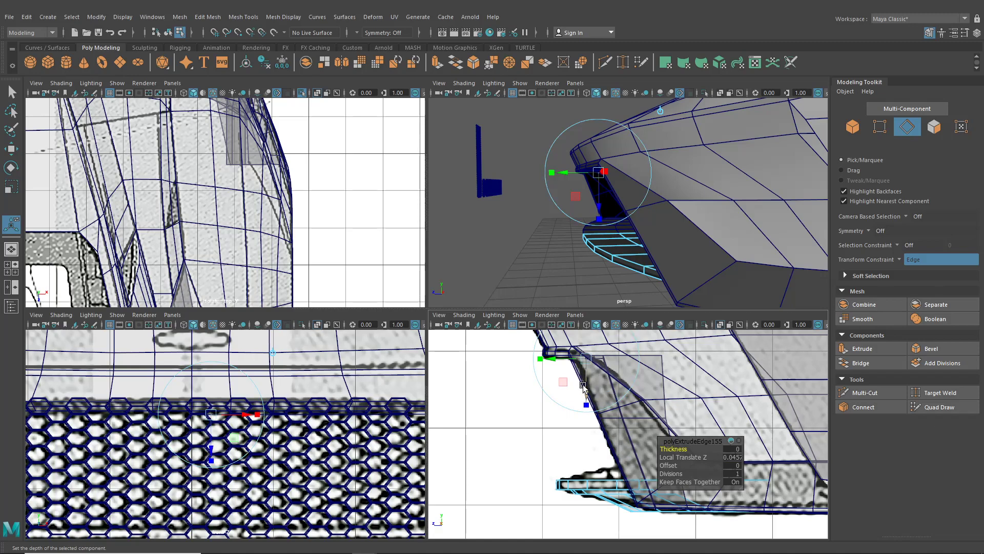
pyautogui.press('space')
pyautogui.keyDown('alt'); pyautogui.moveTo(528, 256); pyautogui.dragTo(547, 297); pyautogui.keyUp('alt')
pyautogui.keyDown('alt'); pyautogui.moveTo(546, 297); pyautogui.dragTo(533, 236, button='middle'); pyautogui.keyUp('alt')
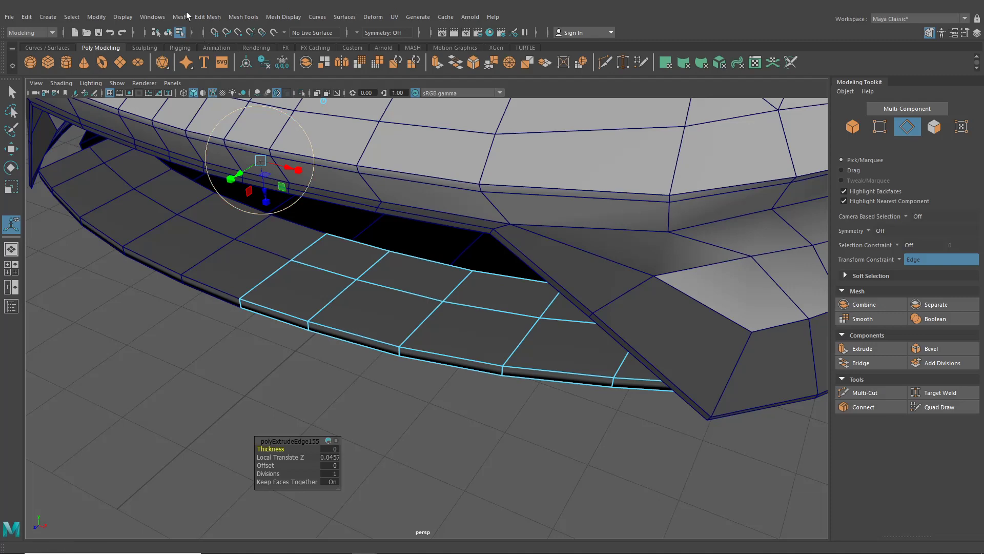
# Step: Try to insert a second lengthwise edge loop on the splitter between its middle loop and front edge
pyautogui.click(184, 16)
pyautogui.moveTo(284, 30)
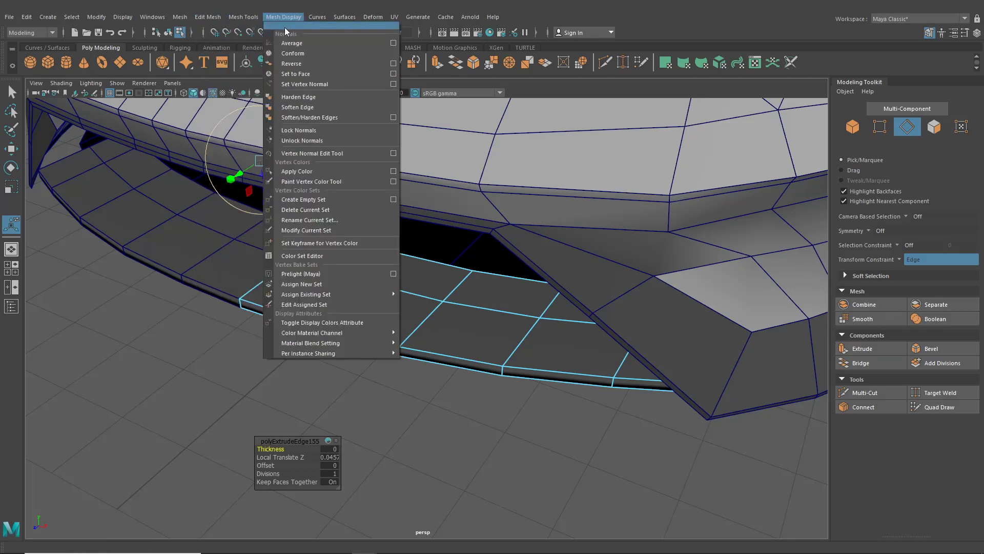
pyautogui.moveTo(240, 19)
pyautogui.click(264, 94)
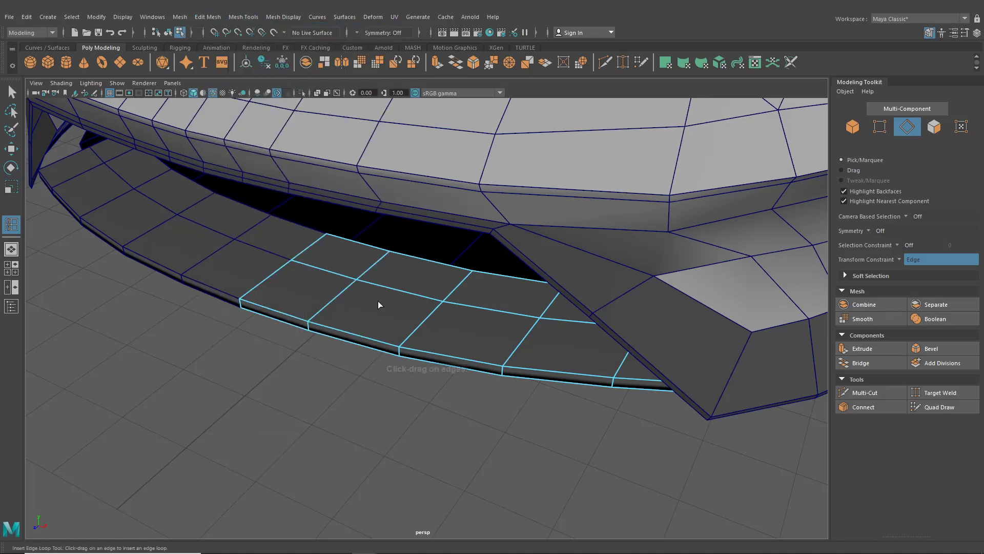
pyautogui.keyDown('alt'); pyautogui.moveTo(377, 300); pyautogui.dragTo(549, 311); pyautogui.keyUp('alt')
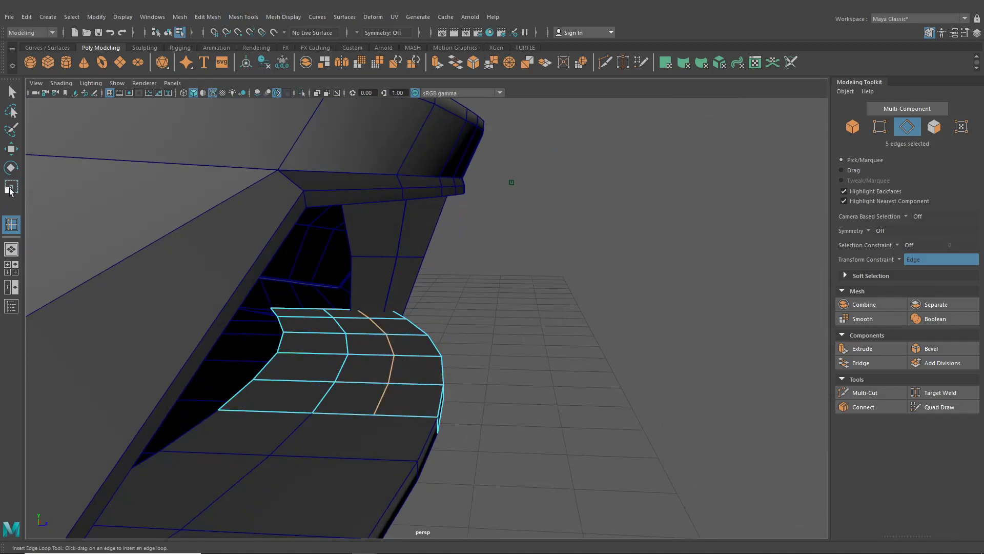
pyautogui.click(8, 95)
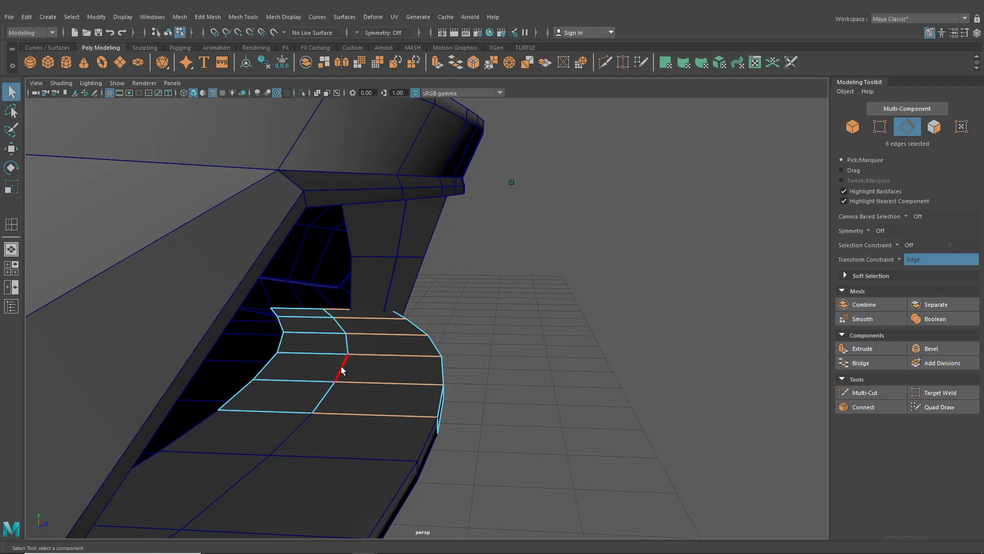
# Step: Try scaling and moving the splitter's middle lengthwise edge loop and set the Transform Constraint to Off
pyautogui.click(12, 186)
pyautogui.moveTo(365, 346); pyautogui.dragTo(403, 355)
pyautogui.click(11, 149)
pyautogui.click(11, 186)
pyautogui.click(12, 149)
pyautogui.click(11, 186)
pyautogui.press('w')
pyautogui.click(899, 259)
pyautogui.click(923, 267)
# Step: Adjust the front-to-back position of the splitter's middle lengthwise edge loop with the Scale and Move tools
pyautogui.click(8, 224)
pyautogui.click(12, 186)
pyautogui.click(20, 151)
pyautogui.moveTo(414, 361)
pyautogui.keyDown('alt'); pyautogui.mouseDown()
pyautogui.moveTo(331, 367)
pyautogui.moveTo(310, 395)
pyautogui.moveTo(218, 343)
pyautogui.moveTo(199, 359)
pyautogui.moveTo(378, 387)
pyautogui.moveTo(408, 360)
pyautogui.moveTo(401, 349)
pyautogui.mouseUp(); pyautogui.keyUp('alt')
pyautogui.press('r')
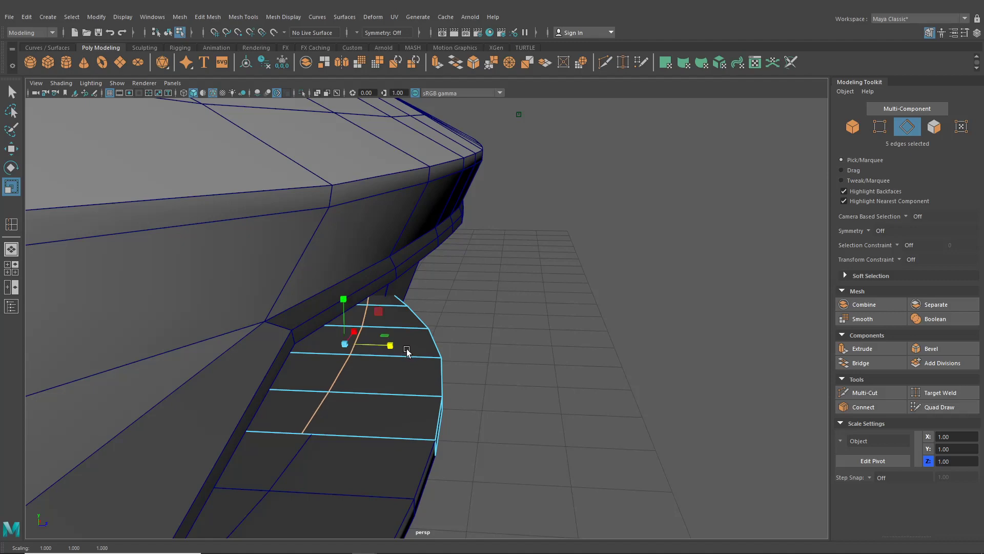
pyautogui.click(11, 150)
pyautogui.keyDown('alt'); pyautogui.moveTo(290, 319); pyautogui.dragTo(295, 302); pyautogui.keyUp('alt')
pyautogui.moveTo(395, 350); pyautogui.dragTo(340, 322)
# Step: Select the six lip faces along the intake trim's upper and slanted sides and duplicate them in place
pyautogui.doubleClick(505, 219)
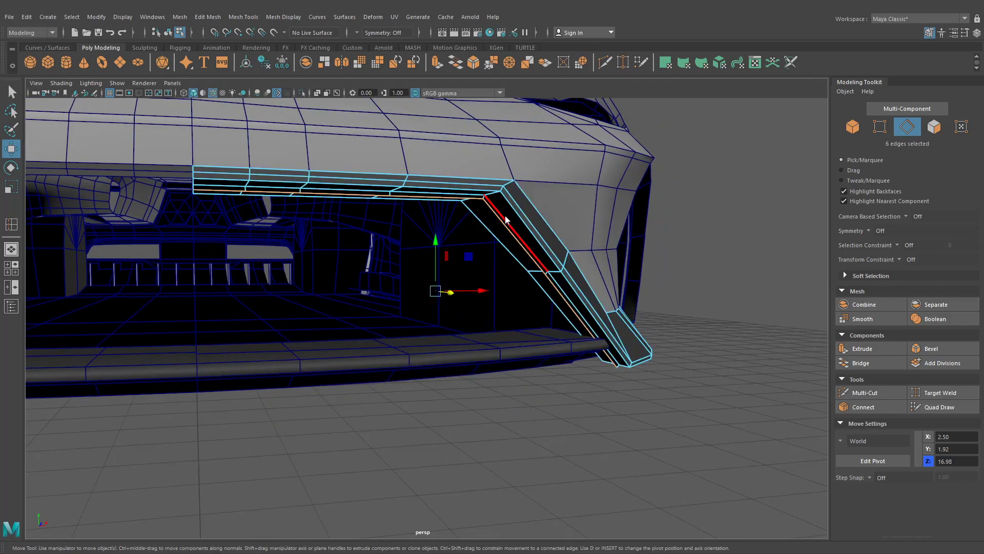
pyautogui.moveTo(504, 220); pyautogui.dragTo(505, 247, button='right')
pyautogui.scroll(2, 482, 226)
pyautogui.keyDown('alt'); pyautogui.moveTo(425, 197); pyautogui.dragTo(402, 254, button='middle'); pyautogui.keyUp('alt')
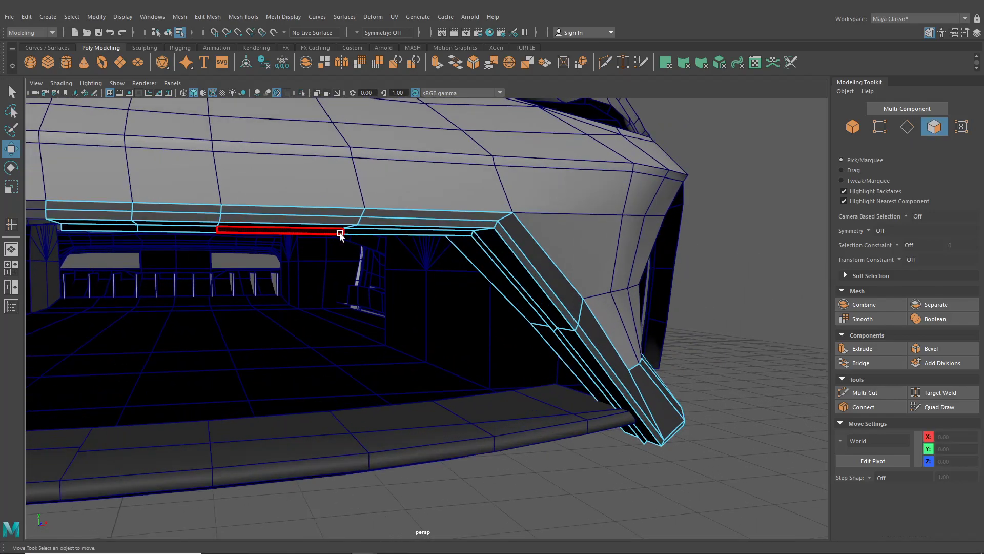
pyautogui.click(338, 232)
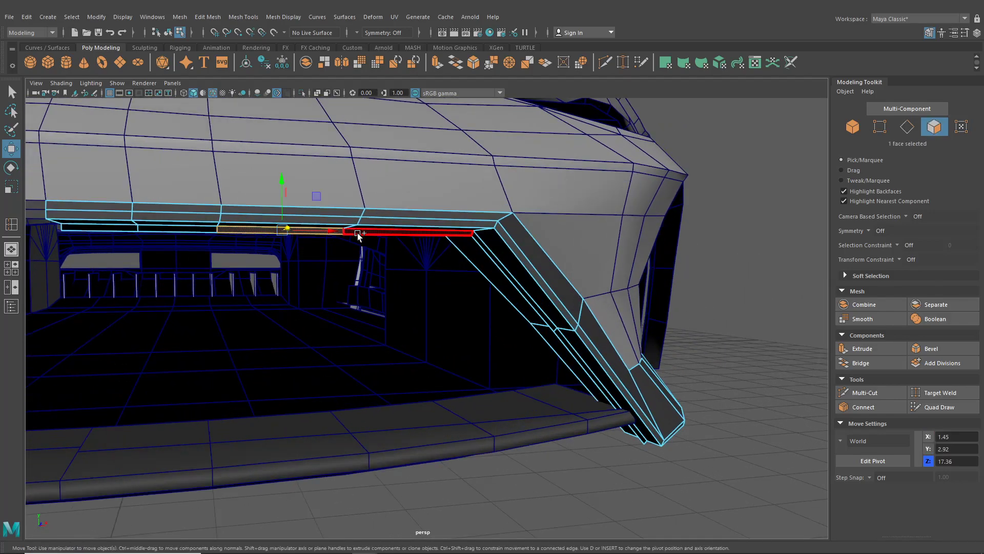
pyautogui.keyDown('shift'); pyautogui.doubleClick(357, 233); pyautogui.keyUp('shift')
pyautogui.scroll(-3, 479, 299)
pyautogui.keyDown('alt'); pyautogui.moveTo(472, 310); pyautogui.dragTo(435, 297); pyautogui.keyUp('alt')
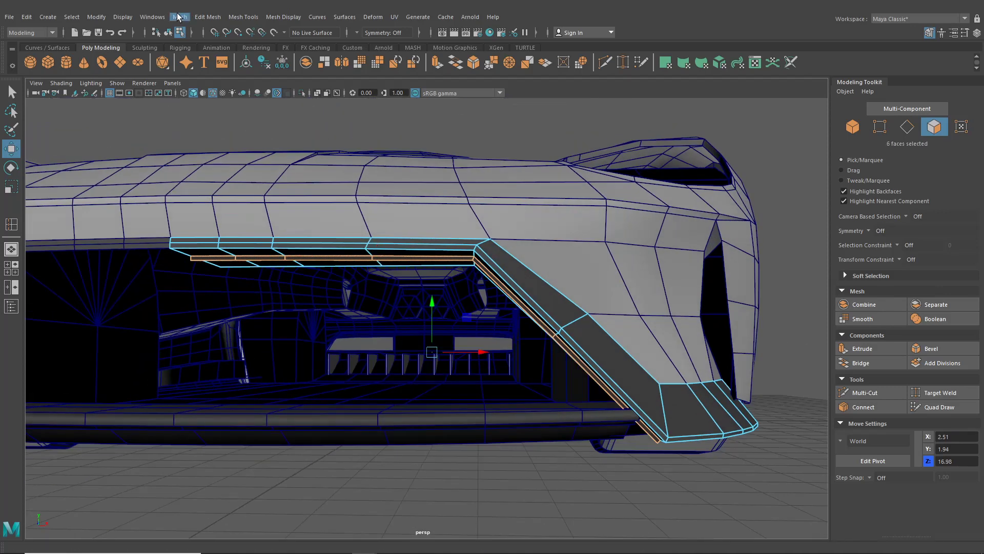
pyautogui.click(180, 17)
pyautogui.moveTo(194, 18)
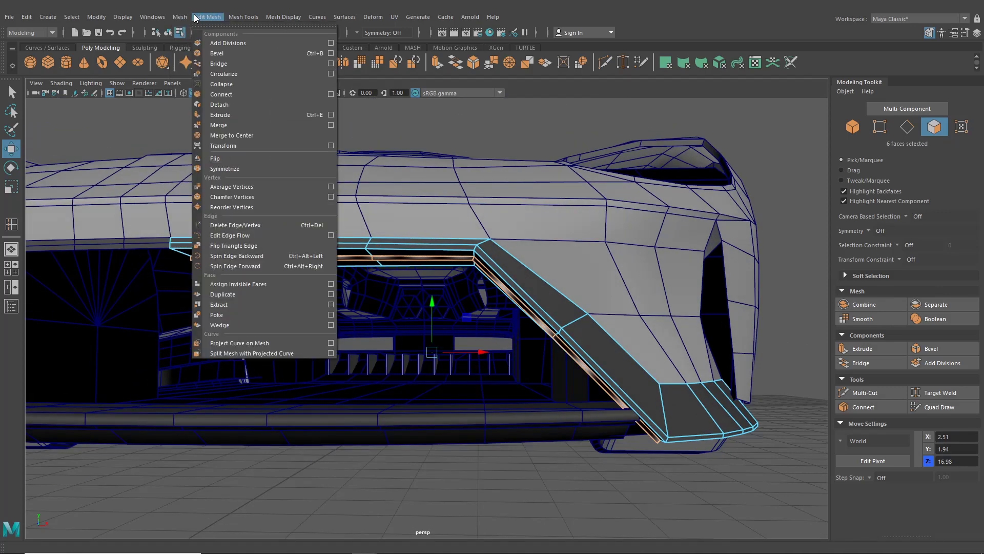
pyautogui.click(241, 294)
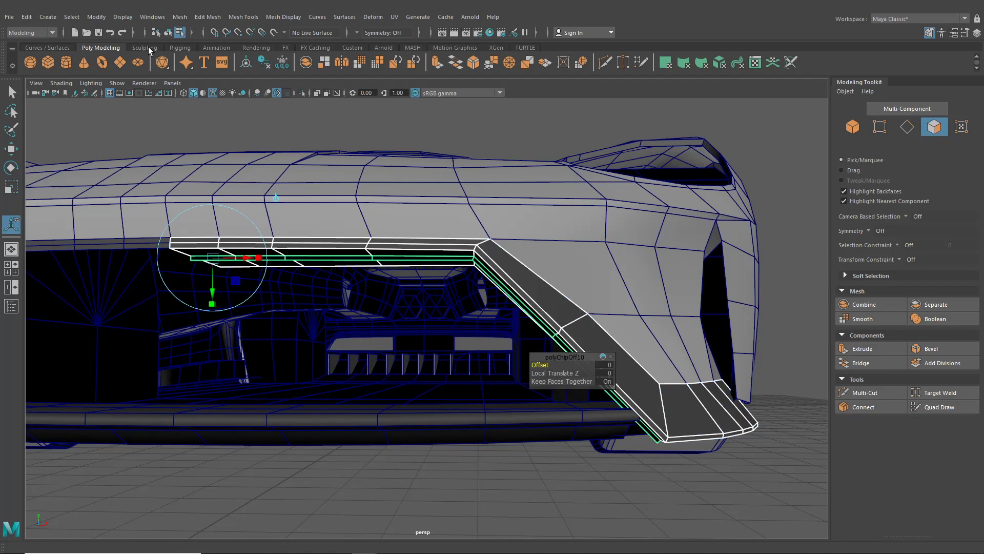
pyautogui.click(588, 465)
# Step: Extrude the five edges of the splitter's middle lengthwise loop slightly upward to start a lip
pyautogui.keyDown('alt'); pyautogui.moveTo(588, 466); pyautogui.dragTo(451, 400); pyautogui.keyUp('alt')
pyautogui.click(368, 311)
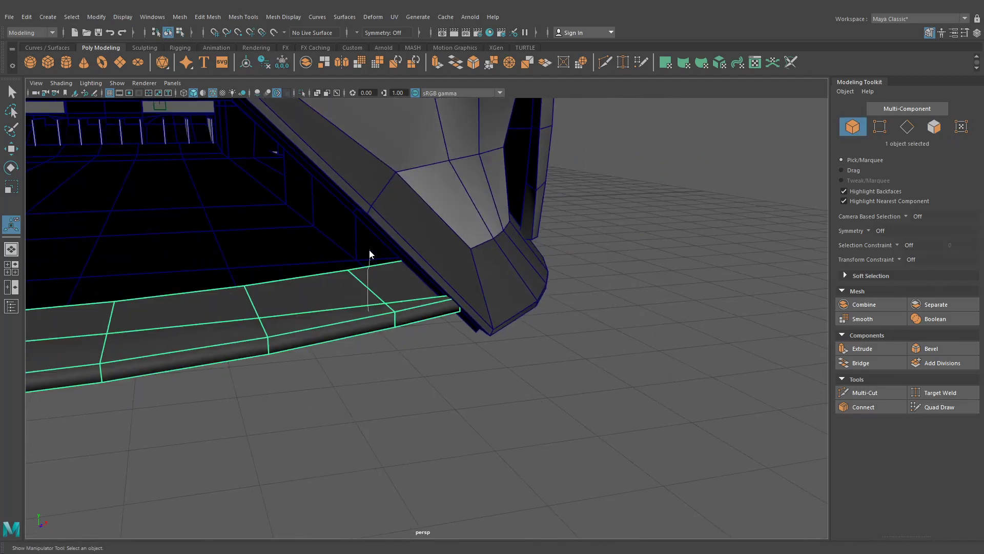
pyautogui.moveTo(369, 255); pyautogui.dragTo(360, 236, button='right')
pyautogui.doubleClick(392, 300)
pyautogui.keyDown('alt'); pyautogui.moveTo(391, 300); pyautogui.dragTo(330, 319, button='right'); pyautogui.keyUp('alt')
pyautogui.keyDown('alt'); pyautogui.moveTo(330, 322); pyautogui.dragTo(424, 322); pyautogui.keyUp('alt')
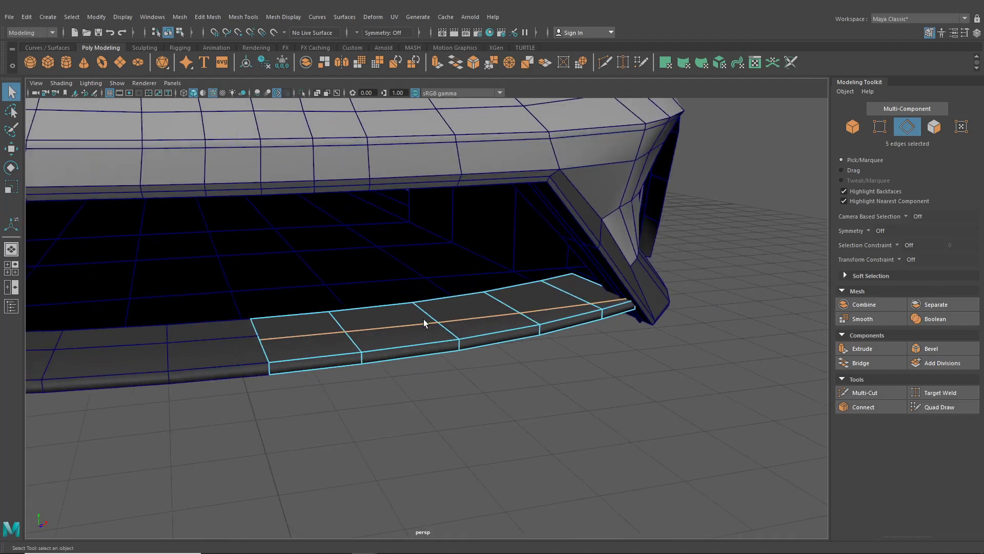
pyautogui.hotkey('ctrl', 'e')
pyautogui.click(453, 265)
pyautogui.scroll(3, 461, 316)
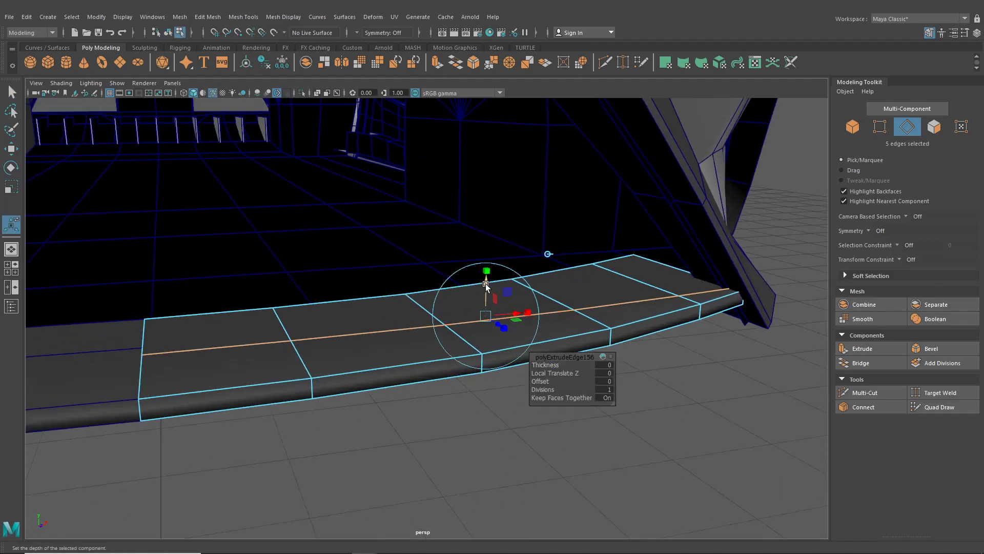
pyautogui.moveTo(486, 284); pyautogui.dragTo(486, 279)
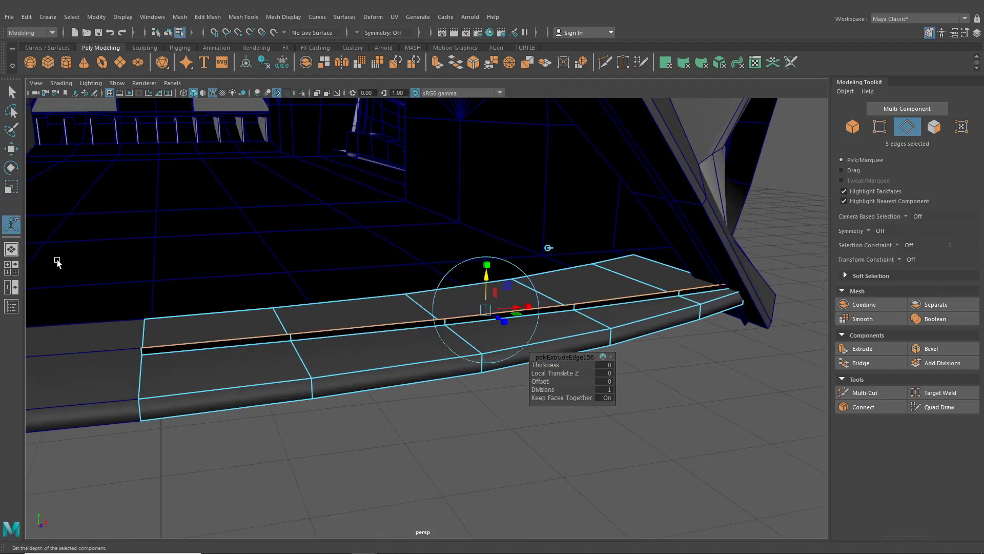
# Step: Raise the splitter lip's upper edges to a height of about Y 1.48, matching the grille's lower border in the front-view blueprint
pyautogui.click(11, 268)
pyautogui.press('space')
pyautogui.keyDown('alt'); pyautogui.moveTo(466, 447); pyautogui.dragTo(501, 441, button='right'); pyautogui.keyUp('alt')
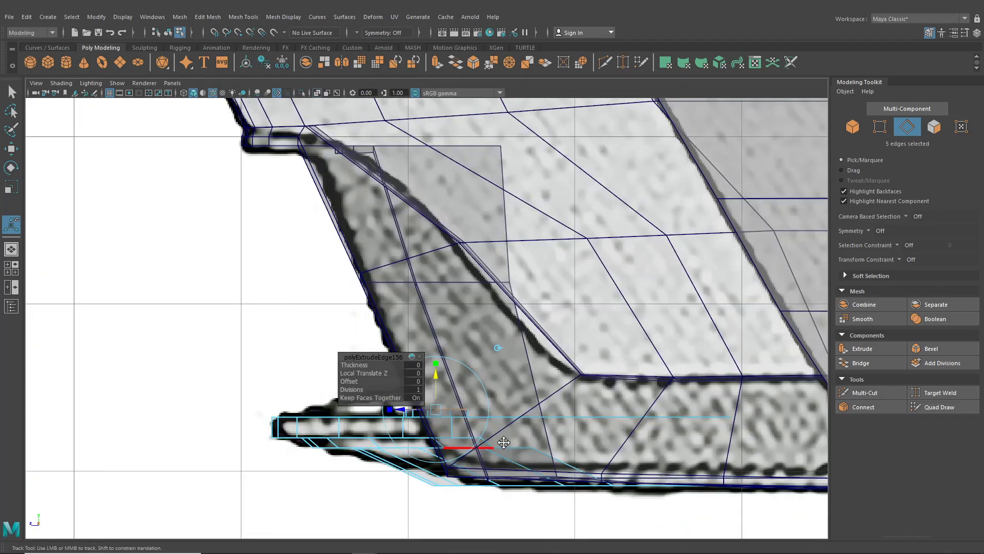
pyautogui.keyDown('alt'); pyautogui.moveTo(501, 441); pyautogui.dragTo(555, 450, button='middle'); pyautogui.keyUp('alt')
pyautogui.click(12, 272)
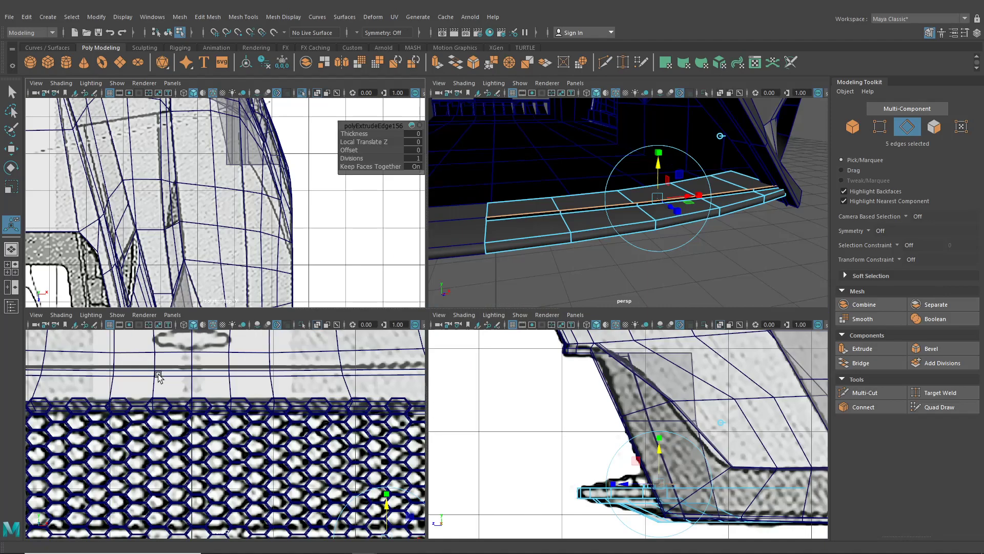
pyautogui.scroll(5, 257, 414)
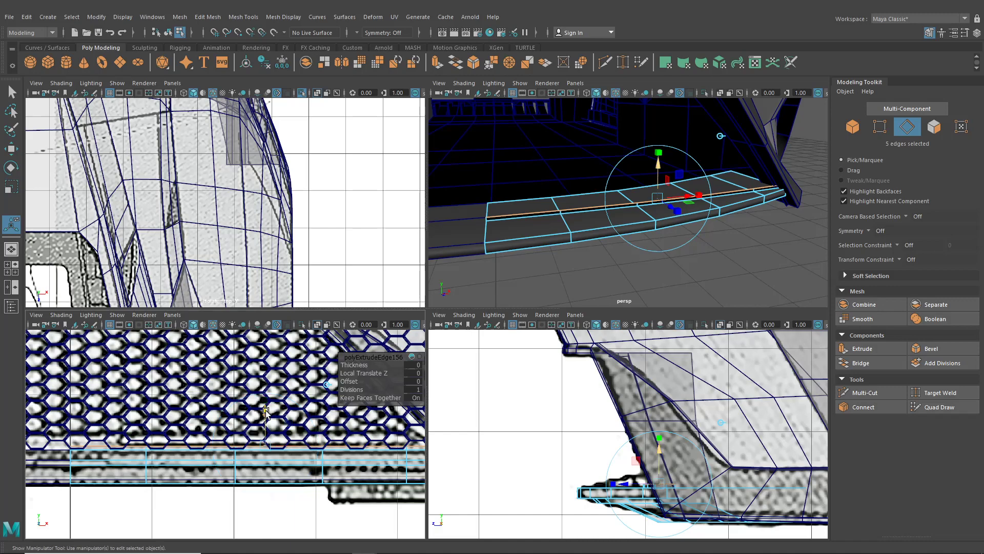
pyautogui.moveTo(266, 412); pyautogui.dragTo(266, 402)
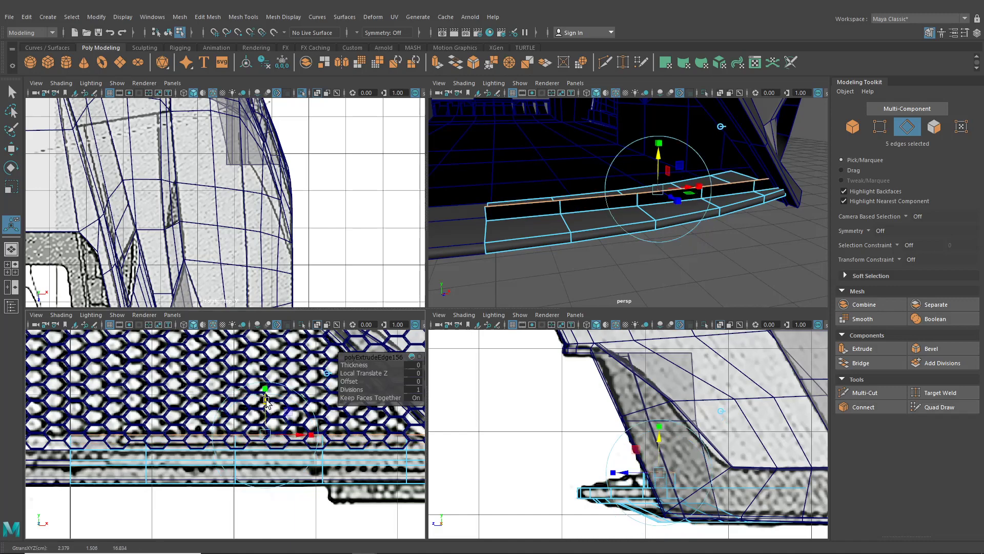
pyautogui.press('space')
pyautogui.scroll(-3, 631, 281)
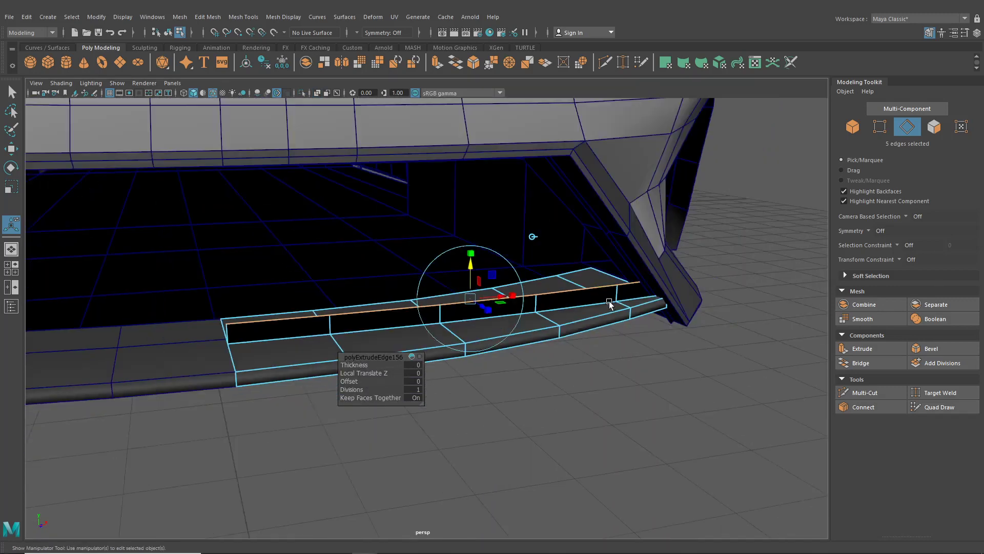
pyautogui.keyDown('alt'); pyautogui.moveTo(610, 303); pyautogui.dragTo(458, 270); pyautogui.keyUp('alt')
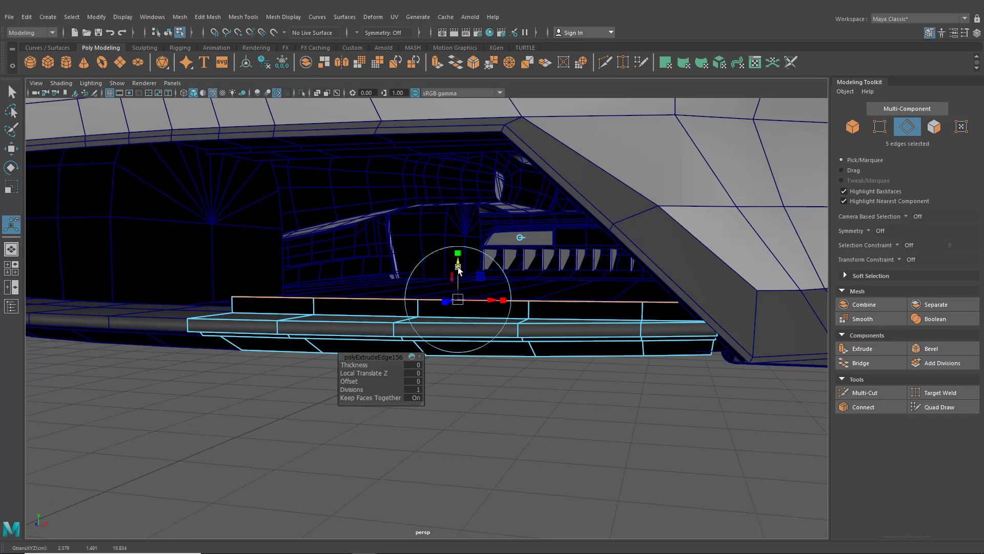
# Step: Adjust the position of the five edges at the lip's base and the height of the splitter's rear edges
pyautogui.click(311, 316)
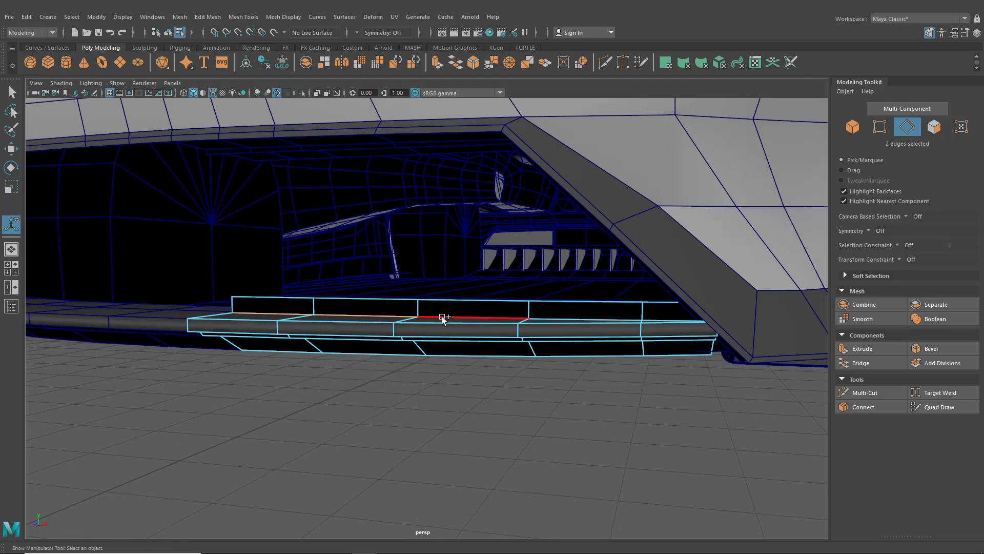
pyautogui.moveTo(675, 332)
pyautogui.keyDown('alt'); pyautogui.mouseDown()
pyautogui.moveTo(699, 321)
pyautogui.moveTo(631, 314)
pyautogui.moveTo(707, 345)
pyautogui.moveTo(662, 336)
pyautogui.mouseUp(); pyautogui.keyUp('alt')
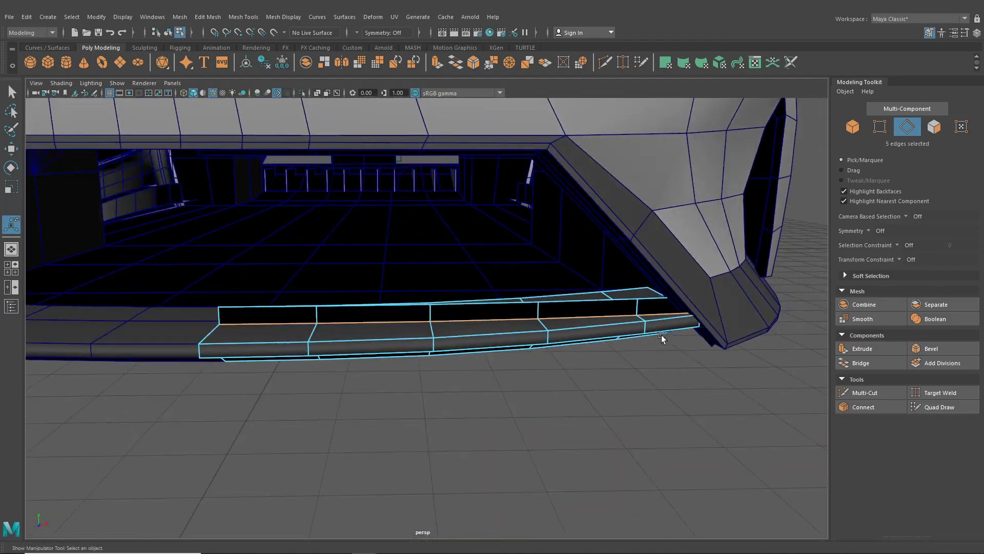
pyautogui.click(11, 149)
pyautogui.moveTo(469, 270); pyautogui.dragTo(289, 330)
pyautogui.click(290, 330)
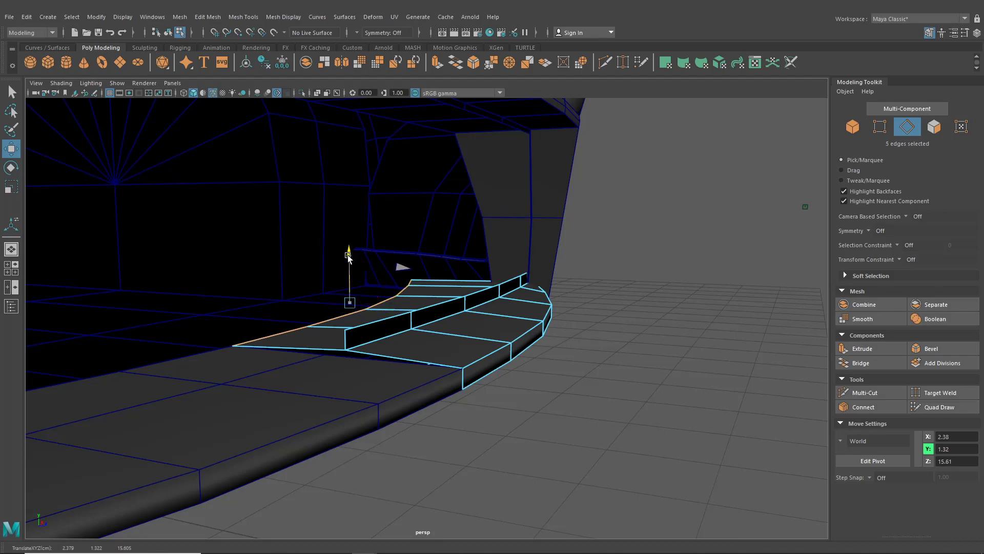
pyautogui.moveTo(348, 256); pyautogui.dragTo(417, 314)
pyautogui.click(265, 306)
pyautogui.click(267, 316)
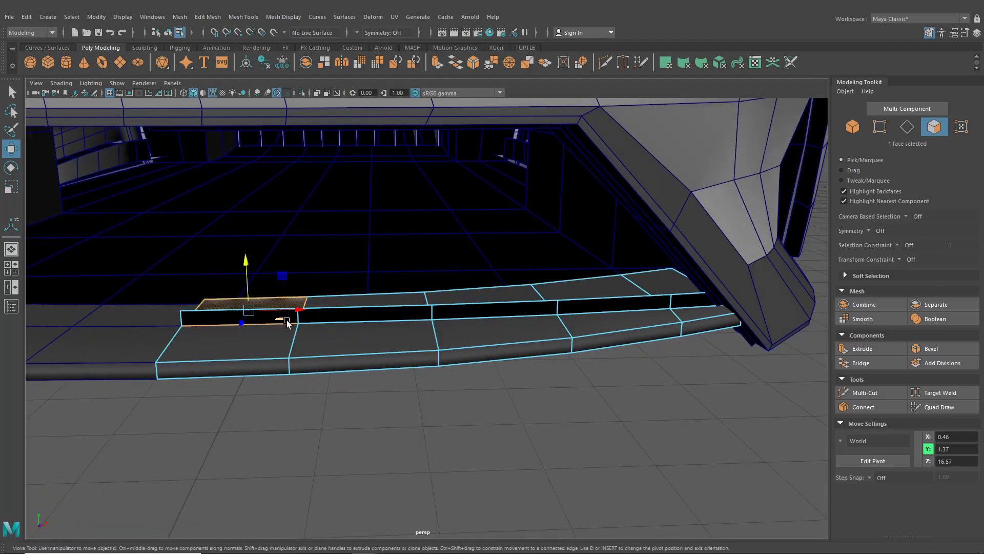
pyautogui.keyDown('shift'); pyautogui.click(377, 315); pyautogui.keyUp('shift')
pyautogui.keyDown('shift'); pyautogui.click(493, 310); pyautogui.keyUp('shift')
pyautogui.keyDown('shift'); pyautogui.click(574, 309); pyautogui.keyUp('shift')
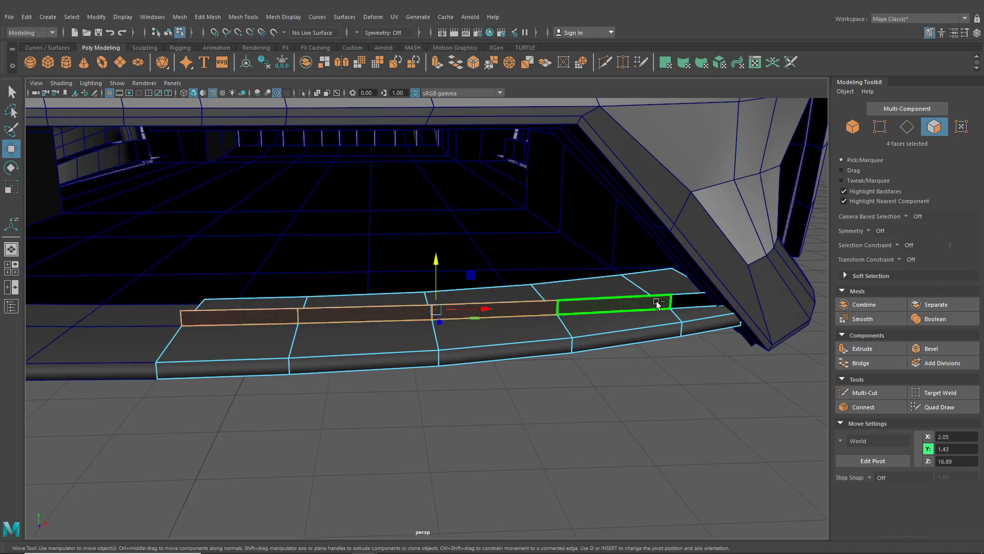
pyautogui.keyDown('shift'); pyautogui.click(692, 302); pyautogui.keyUp('shift')
pyautogui.keyDown('alt'); pyautogui.moveTo(692, 303); pyautogui.dragTo(255, 379); pyautogui.keyUp('alt')
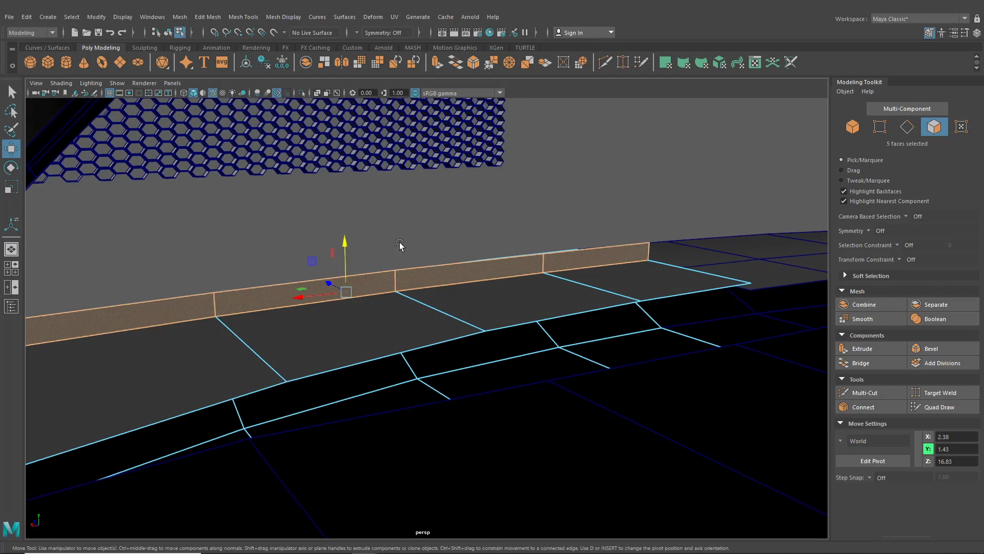
pyautogui.click(399, 245)
# Step: Select the five faces of the splitter's upright lip and reverse their normals
pyautogui.keyDown('alt'); pyautogui.moveTo(400, 245); pyautogui.dragTo(564, 300); pyautogui.keyUp('alt')
pyautogui.click(229, 217)
pyautogui.keyDown('shift'); pyautogui.click(287, 237); pyautogui.keyUp('shift')
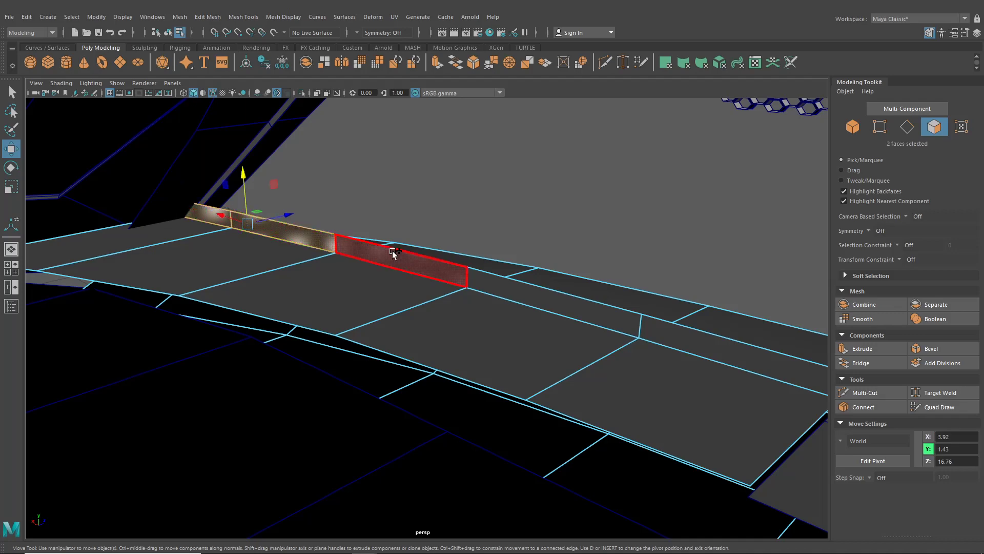
pyautogui.keyDown('shift'); pyautogui.click(394, 254); pyautogui.keyUp('shift')
pyautogui.keyDown('shift'); pyautogui.click(517, 291); pyautogui.keyUp('shift')
pyautogui.keyDown('shift'); pyautogui.click(676, 366); pyautogui.keyUp('shift')
pyautogui.hotkey('ctrl', 'z')
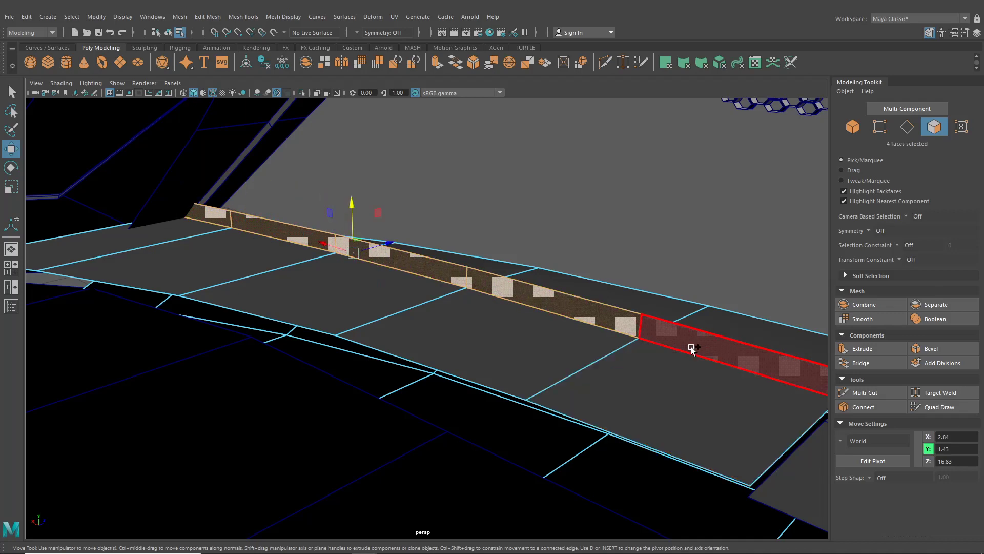
pyautogui.keyDown('shift'); pyautogui.click(692, 349); pyautogui.keyUp('shift')
pyautogui.keyDown('alt'); pyautogui.moveTo(692, 349); pyautogui.dragTo(644, 352, button='right'); pyautogui.keyUp('alt')
pyautogui.keyDown('alt'); pyautogui.moveTo(643, 352); pyautogui.dragTo(626, 351, button='middle'); pyautogui.keyUp('alt')
pyautogui.click(200, 19)
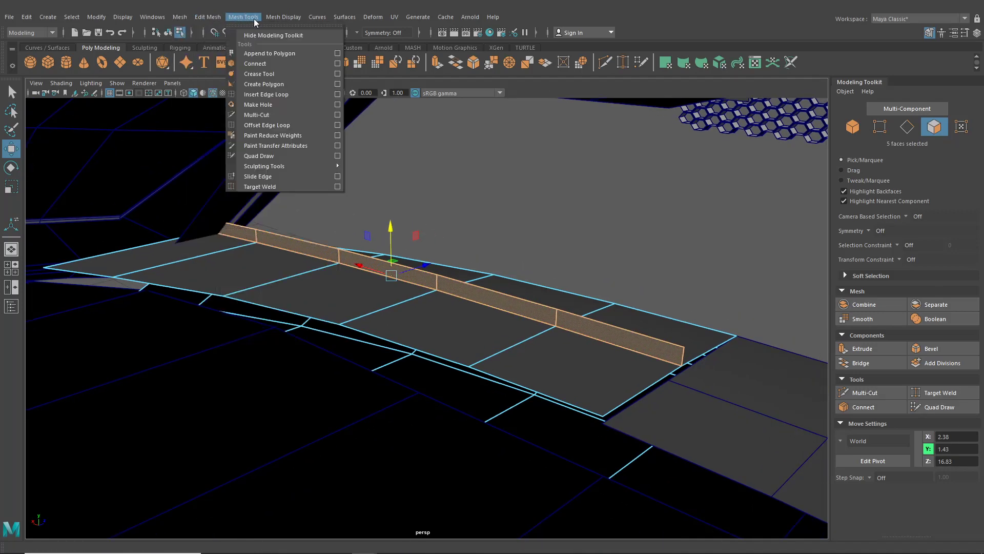
pyautogui.click(302, 65)
# Step: Reverse the normals of all six faces of the duplicated strip along the intake trim
pyautogui.keyDown('alt'); pyautogui.moveTo(529, 216); pyautogui.dragTo(392, 223); pyautogui.keyUp('alt')
pyautogui.moveTo(392, 223); pyautogui.dragTo(394, 270, button='right')
pyautogui.click(168, 32)
pyautogui.click(164, 134)
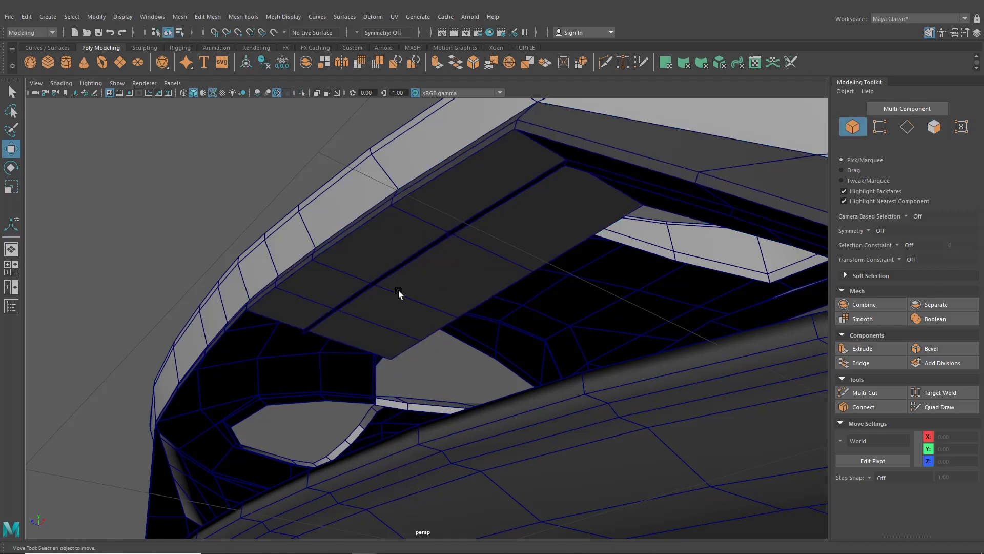
pyautogui.click(387, 277)
pyautogui.click(386, 273)
pyautogui.moveTo(387, 276); pyautogui.dragTo(332, 319, button='right')
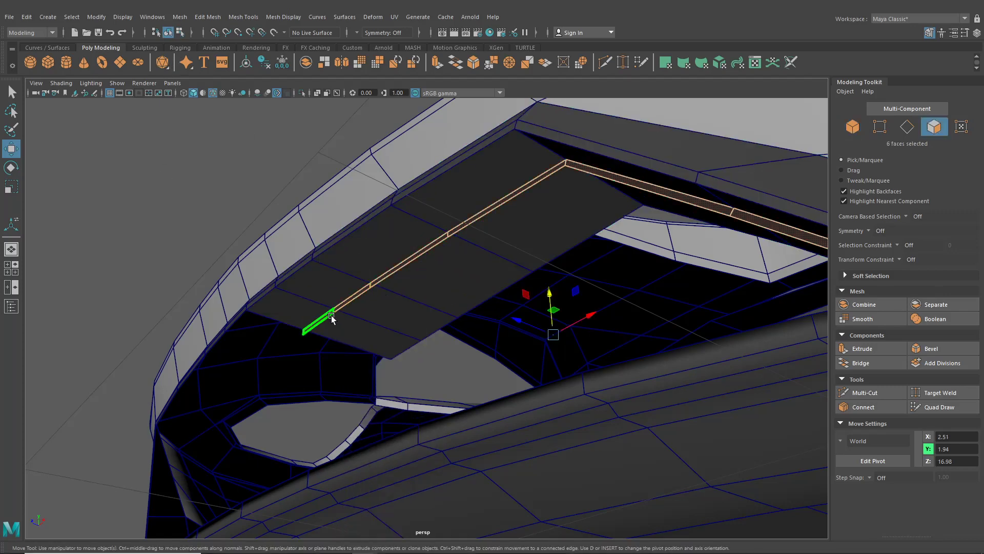
pyautogui.press('f')
pyautogui.click(212, 17)
pyautogui.moveTo(288, 19)
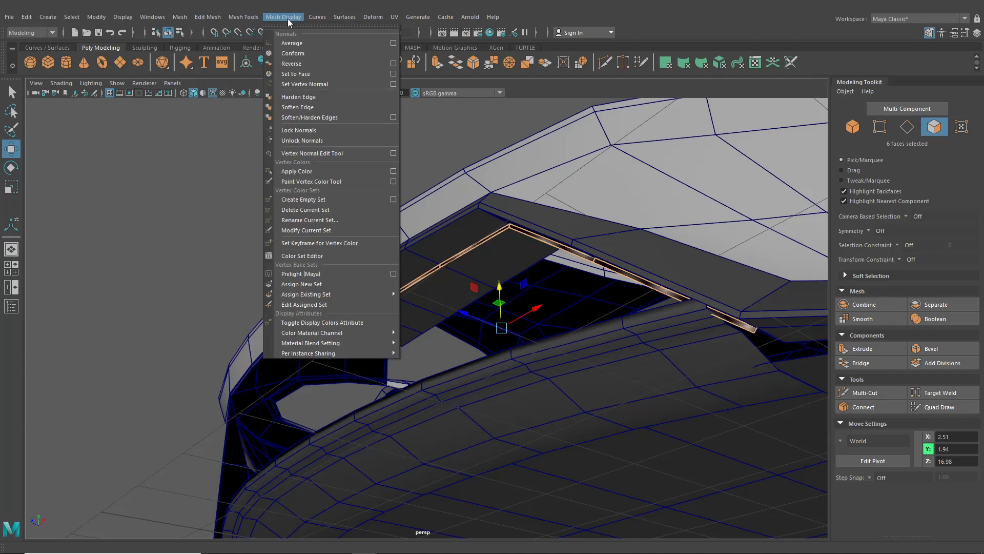
pyautogui.click(300, 65)
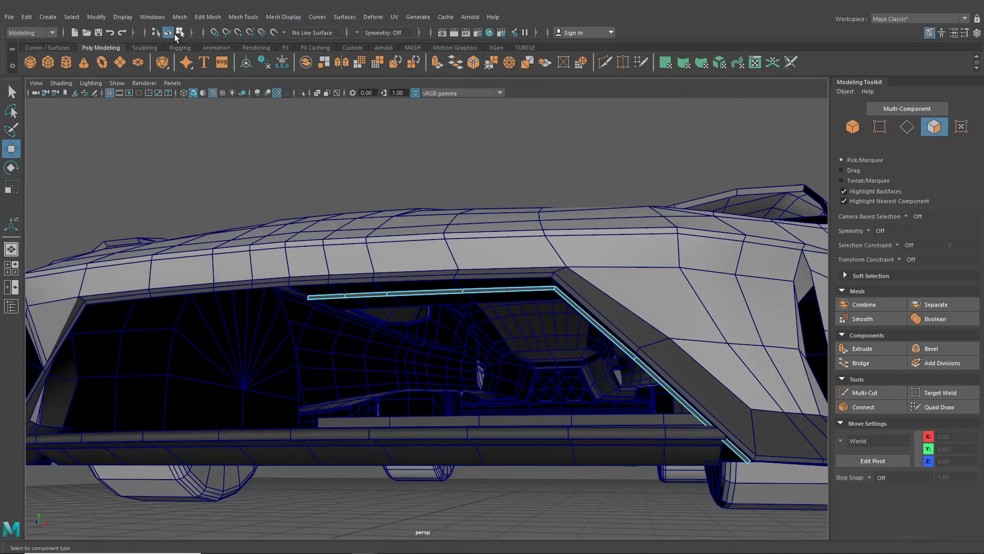
# Step: Select the five lip faces on the splitter and duplicate them in place
pyautogui.click(170, 32)
pyautogui.click(288, 147)
pyautogui.keyDown('alt'); pyautogui.moveTo(288, 147); pyautogui.dragTo(390, 217, button='right'); pyautogui.keyUp('alt')
pyautogui.keyDown('alt'); pyautogui.moveTo(389, 218); pyautogui.dragTo(486, 278); pyautogui.keyUp('alt')
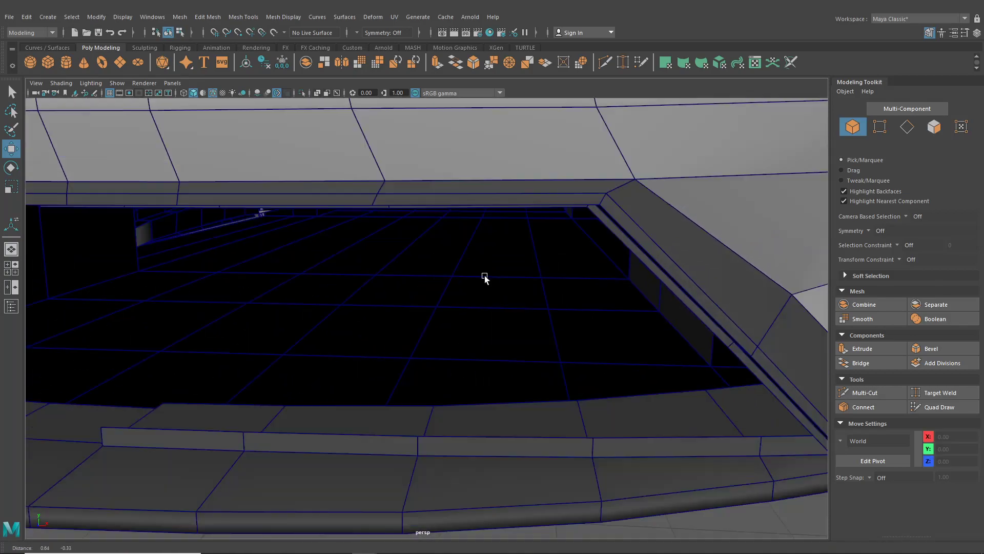
pyautogui.keyDown('alt'); pyautogui.moveTo(486, 278); pyautogui.dragTo(421, 274, button='middle'); pyautogui.keyUp('alt')
pyautogui.keyDown('alt'); pyautogui.moveTo(420, 274); pyautogui.dragTo(491, 302); pyautogui.keyUp('alt')
pyautogui.click(558, 353)
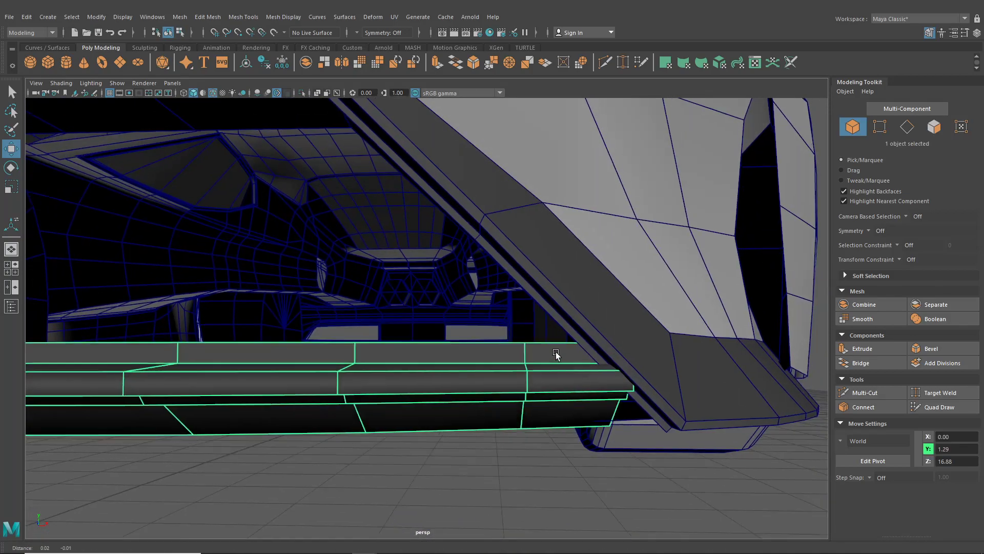
pyautogui.keyDown('alt'); pyautogui.moveTo(555, 352); pyautogui.dragTo(507, 332); pyautogui.keyUp('alt')
pyautogui.moveTo(475, 261); pyautogui.dragTo(472, 318, button='right')
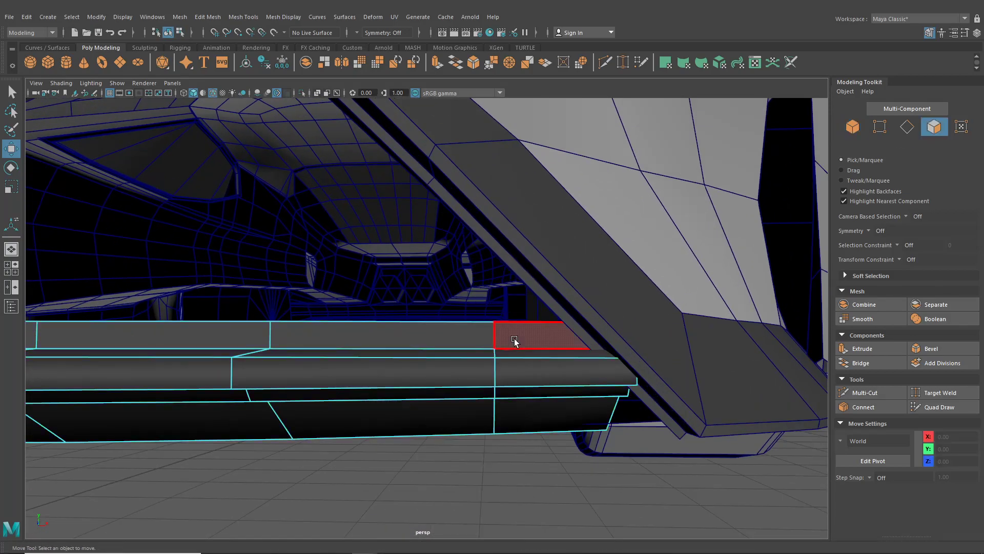
pyautogui.click(514, 342)
pyautogui.keyDown('shift'); pyautogui.doubleClick(462, 337); pyautogui.keyUp('shift')
pyautogui.click(208, 18)
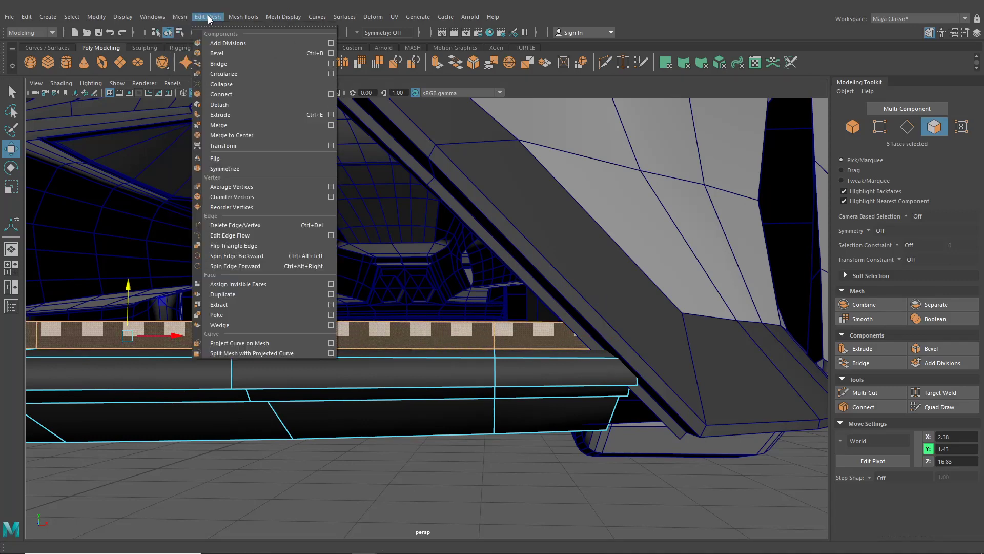
pyautogui.click(222, 294)
pyautogui.scroll(3, 439, 384)
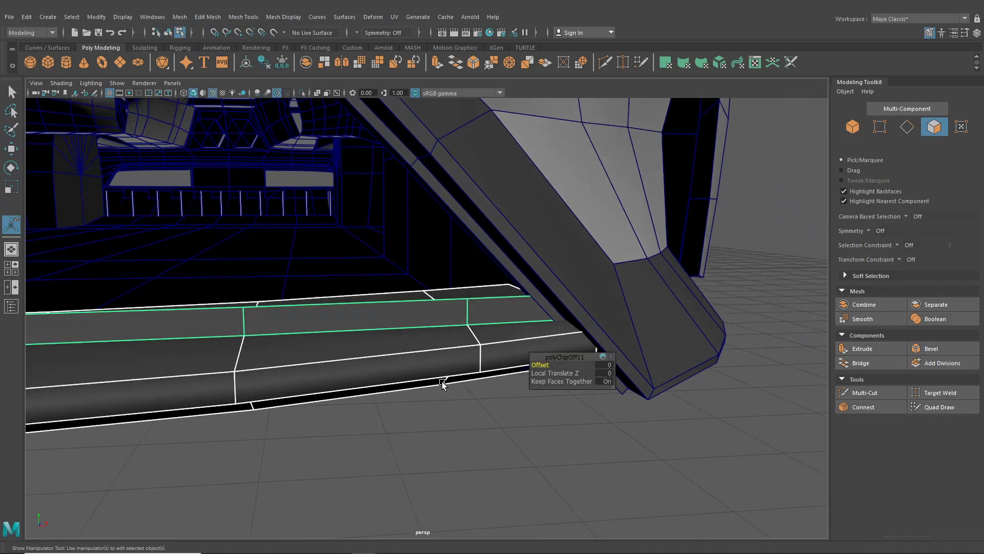
pyautogui.click(530, 432)
# Step: Insert an edge loop in the duplicated splitter strip where its upper edge meets the slanted strip's inner edge
pyautogui.keyDown('alt'); pyautogui.moveTo(523, 425); pyautogui.dragTo(484, 413, button='middle'); pyautogui.keyUp('alt')
pyautogui.doubleClick(473, 301)
pyautogui.keyDown('alt'); pyautogui.moveTo(487, 323); pyautogui.dragTo(453, 318, button='middle'); pyautogui.keyUp('alt')
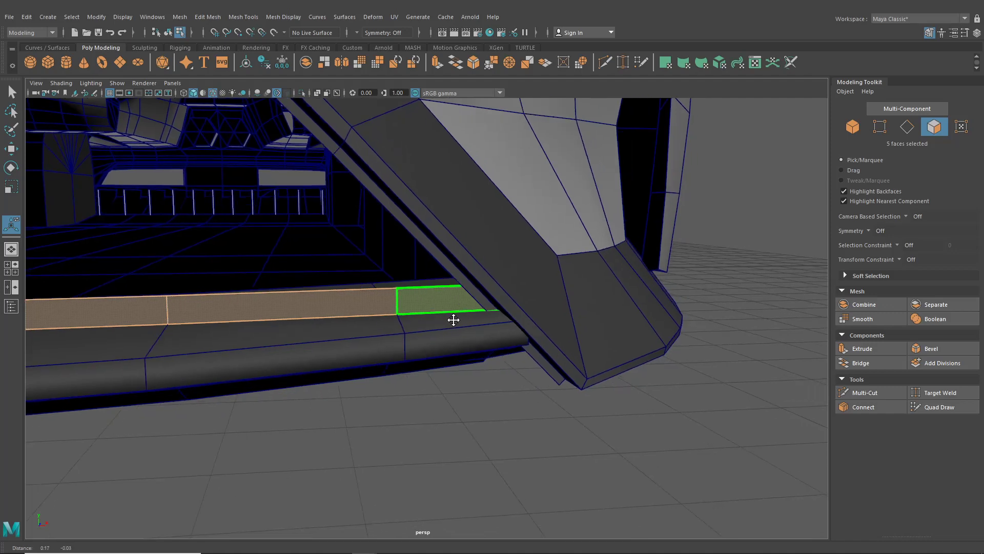
pyautogui.click(231, 16)
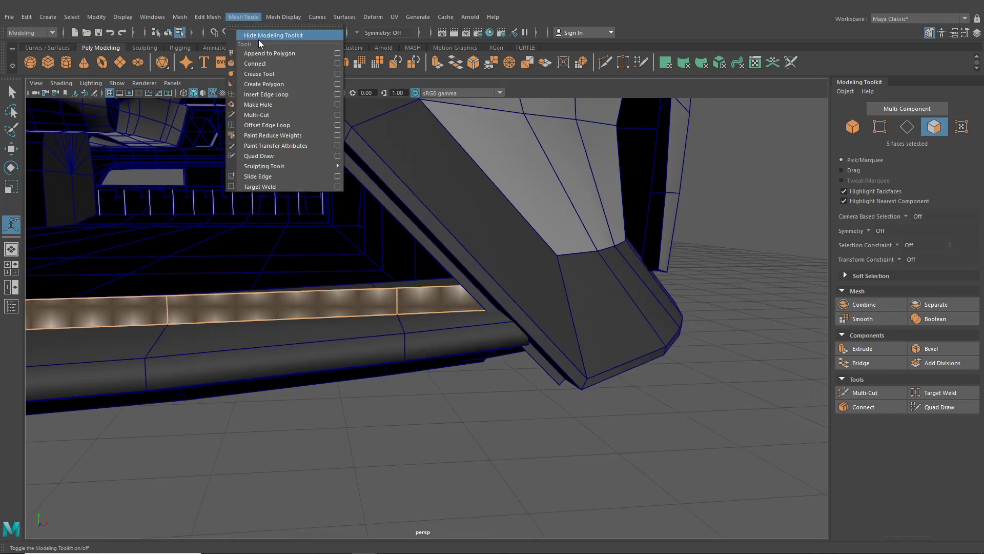
pyautogui.click(255, 96)
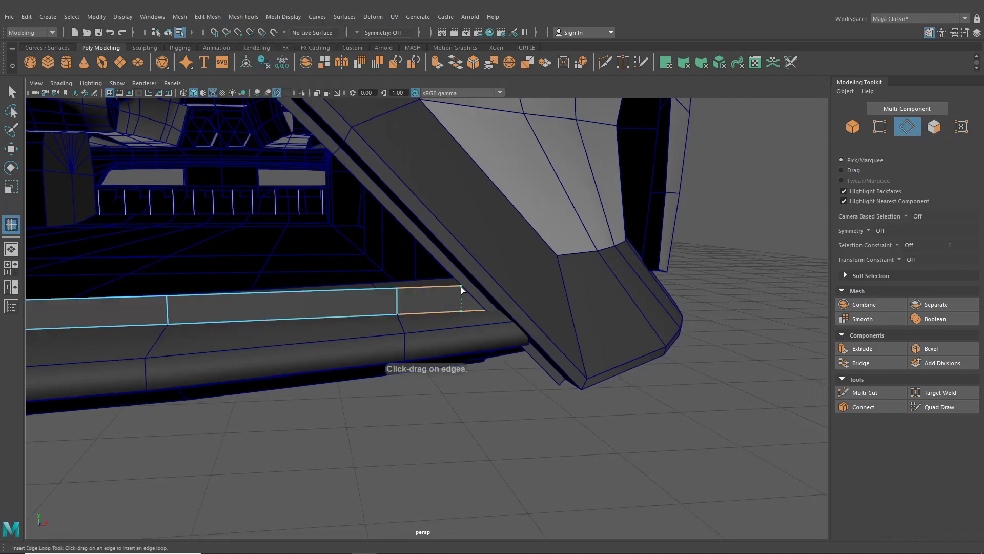
pyautogui.click(460, 287)
pyautogui.keyDown('alt'); pyautogui.moveTo(461, 288); pyautogui.dragTo(472, 254); pyautogui.keyUp('alt')
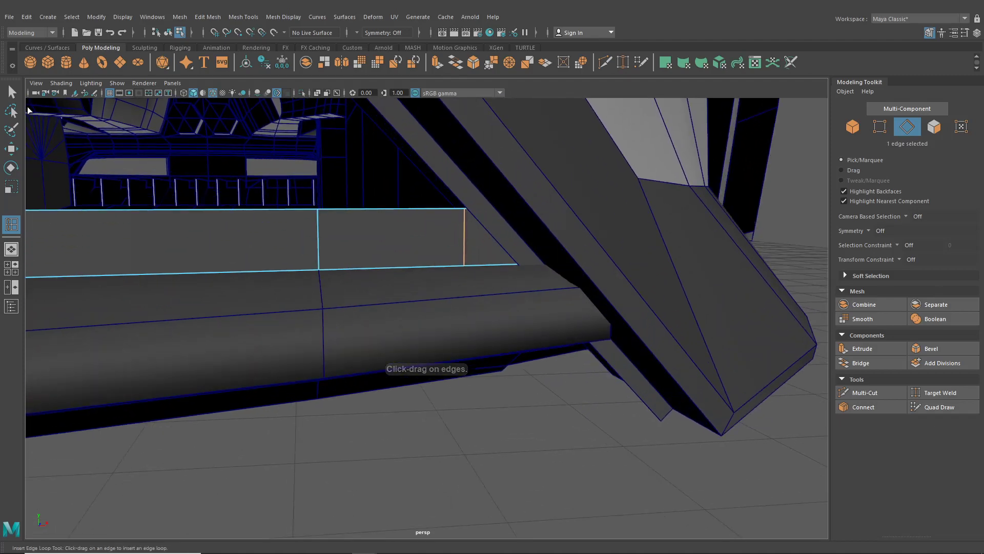
pyautogui.press('w')
pyautogui.click(426, 156)
pyautogui.rightClick(427, 155)
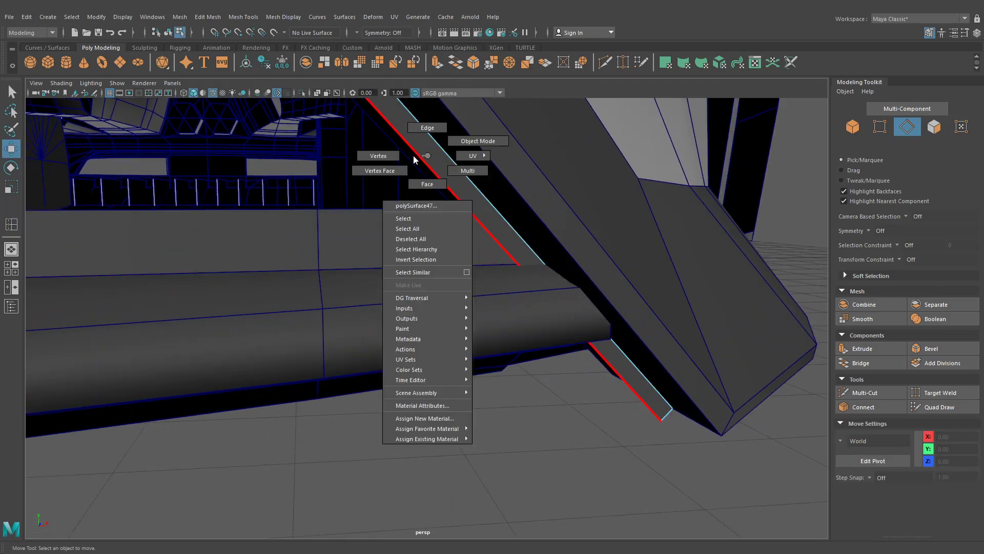
pyautogui.moveTo(415, 158); pyautogui.dragTo(378, 156, button='right')
pyautogui.moveTo(665, 424); pyautogui.dragTo(466, 210)
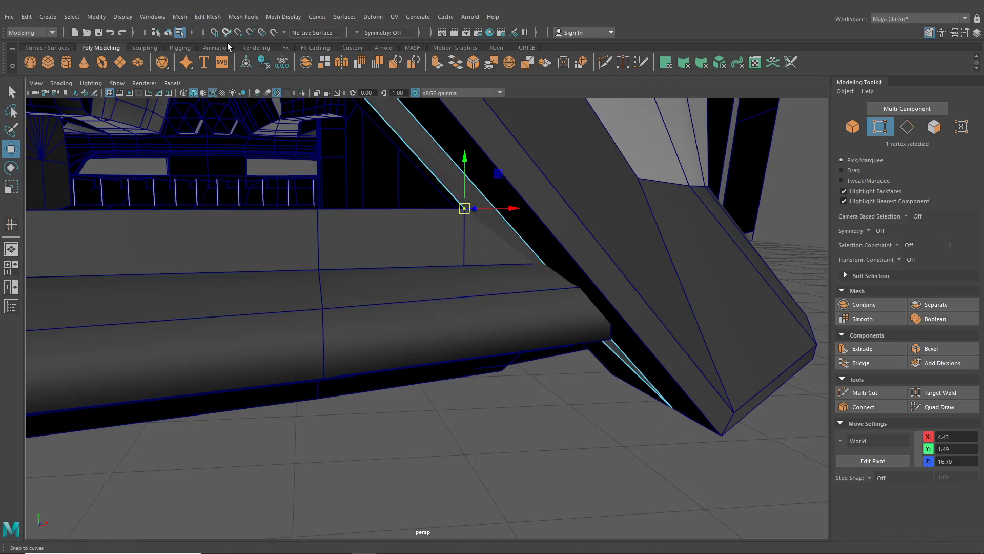
pyautogui.hotkey('ctrl', 'z')
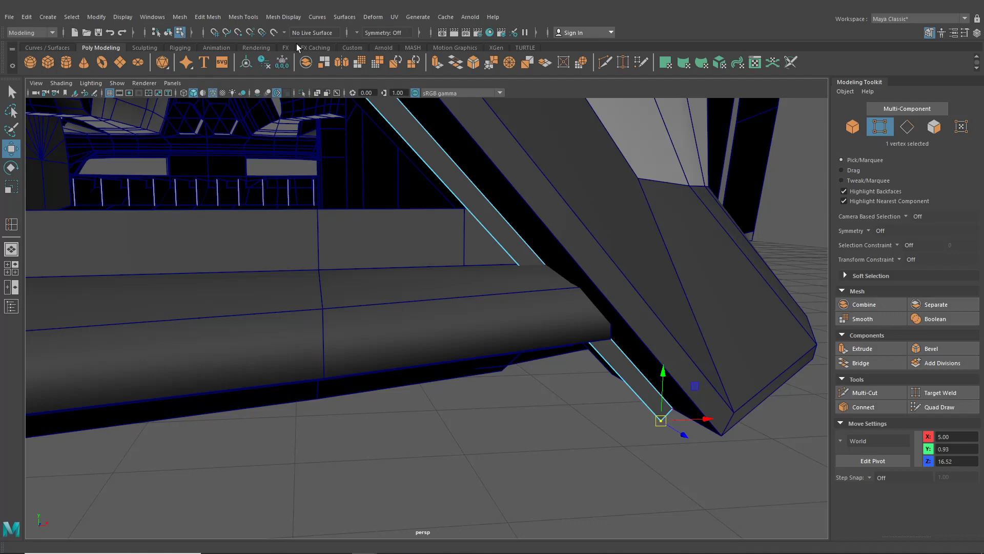
# Step: Insert a second edge loop in the duplicated splitter strip where the slanted strip's outer edge crosses it
pyautogui.keyDown('alt'); pyautogui.moveTo(343, 149); pyautogui.dragTo(495, 243); pyautogui.keyUp('alt')
pyautogui.click(243, 17)
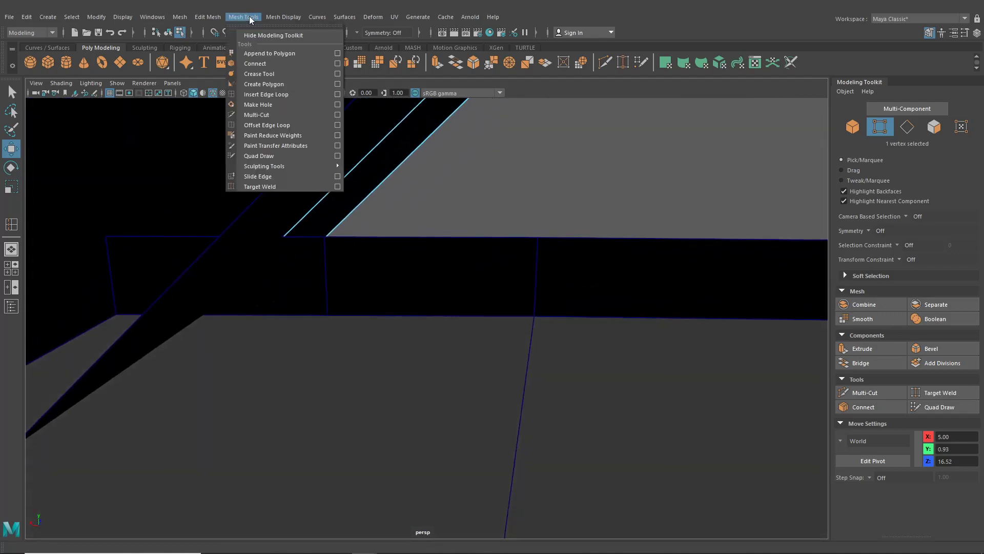
pyautogui.click(269, 95)
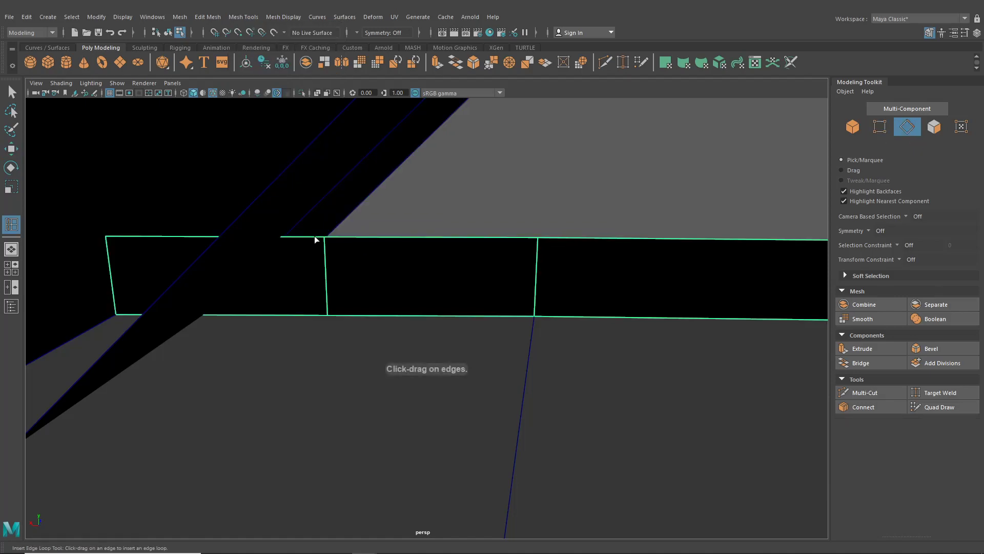
pyautogui.click(281, 247)
pyautogui.keyDown('alt'); pyautogui.moveTo(281, 247); pyautogui.dragTo(195, 281); pyautogui.keyUp('alt')
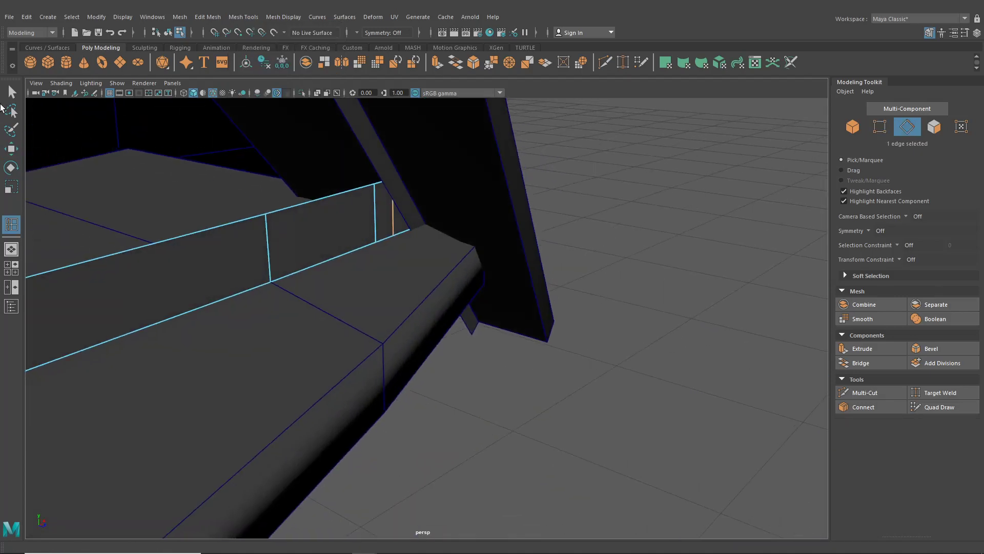
pyautogui.keyDown('alt'); pyautogui.moveTo(465, 318); pyautogui.dragTo(373, 224); pyautogui.keyUp('alt')
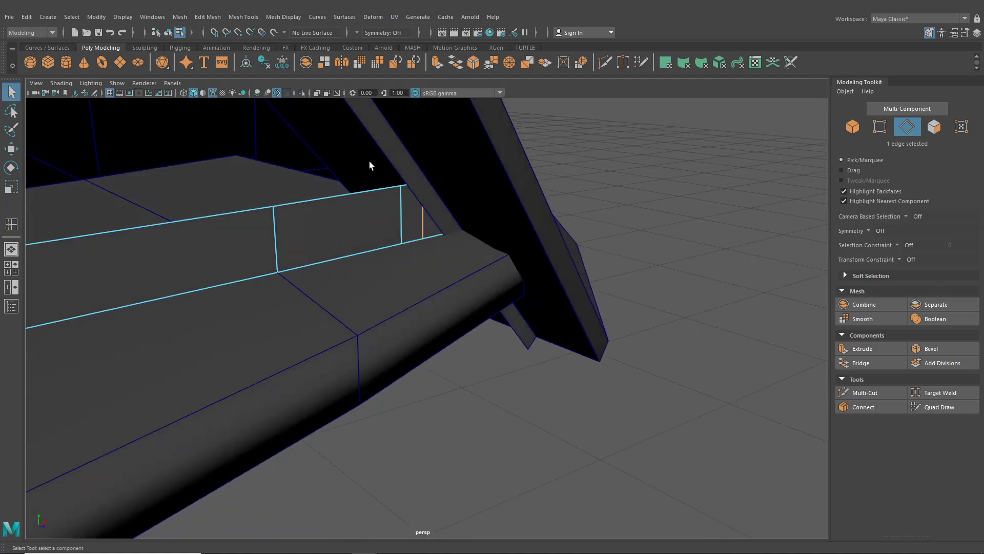
# Step: Snap the slanted strip's two lower end vertices onto the upper ends of the splitter strip's two new edge loops
pyautogui.moveTo(382, 137); pyautogui.dragTo(334, 135, button='right')
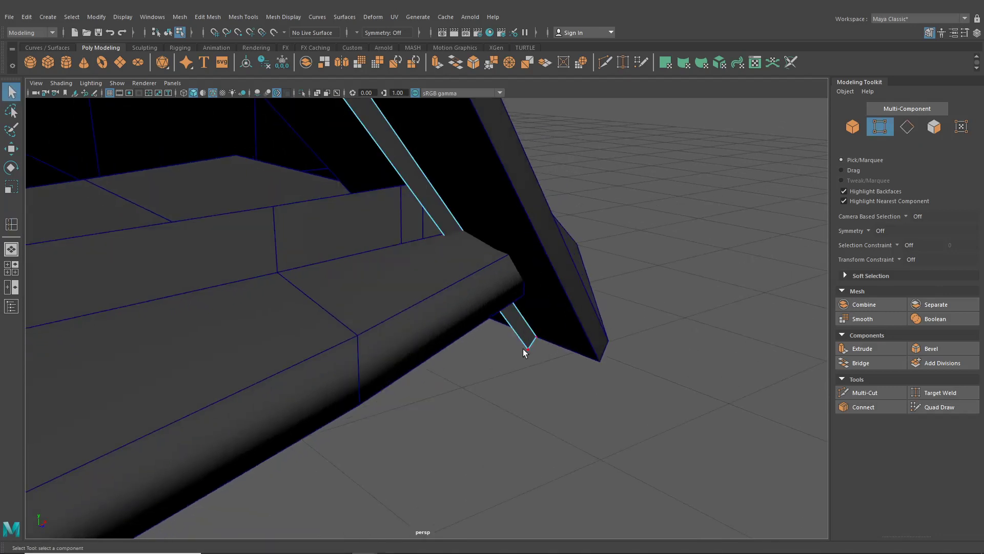
pyautogui.click(10, 149)
pyautogui.moveTo(528, 349); pyautogui.dragTo(404, 183)
pyautogui.click(537, 339)
pyautogui.press('v')
pyautogui.moveTo(537, 336); pyautogui.dragTo(425, 187)
# Step: Select the eight lower vertices of the duplicated splitter strip and shift them slightly backward to about Z 16.81
pyautogui.scroll(-5, 410, 220)
pyautogui.keyDown('alt'); pyautogui.moveTo(397, 253); pyautogui.dragTo(383, 298); pyautogui.keyUp('alt')
pyautogui.click(382, 298)
pyautogui.moveTo(364, 313); pyautogui.dragTo(339, 273, button='right')
pyautogui.keyDown('alt'); pyautogui.moveTo(384, 337); pyautogui.dragTo(612, 400); pyautogui.keyUp('alt')
pyautogui.moveTo(347, 297); pyautogui.dragTo(134, 380)
pyautogui.moveTo(149, 333); pyautogui.dragTo(452, 310)
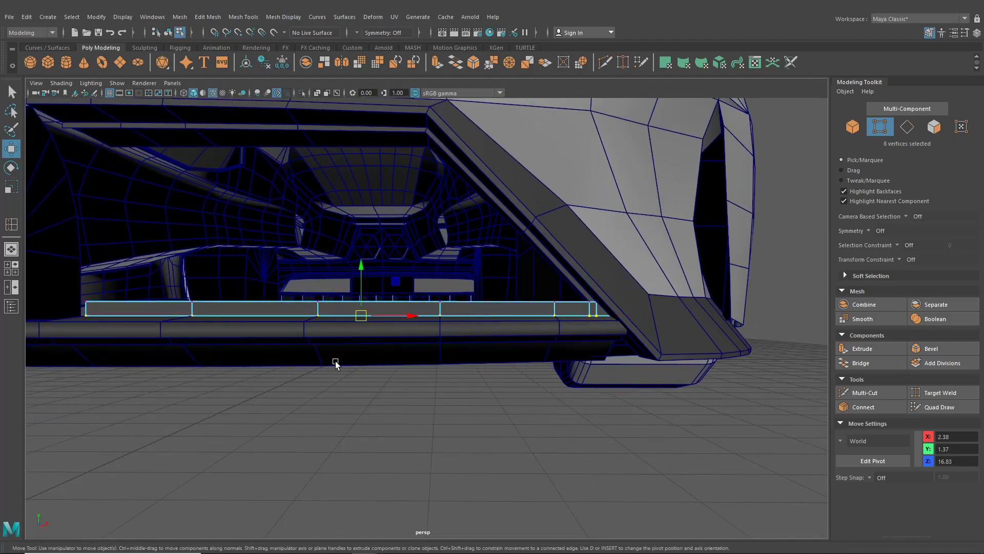
pyautogui.keyDown('alt'); pyautogui.moveTo(336, 363); pyautogui.dragTo(475, 373); pyautogui.keyUp('alt')
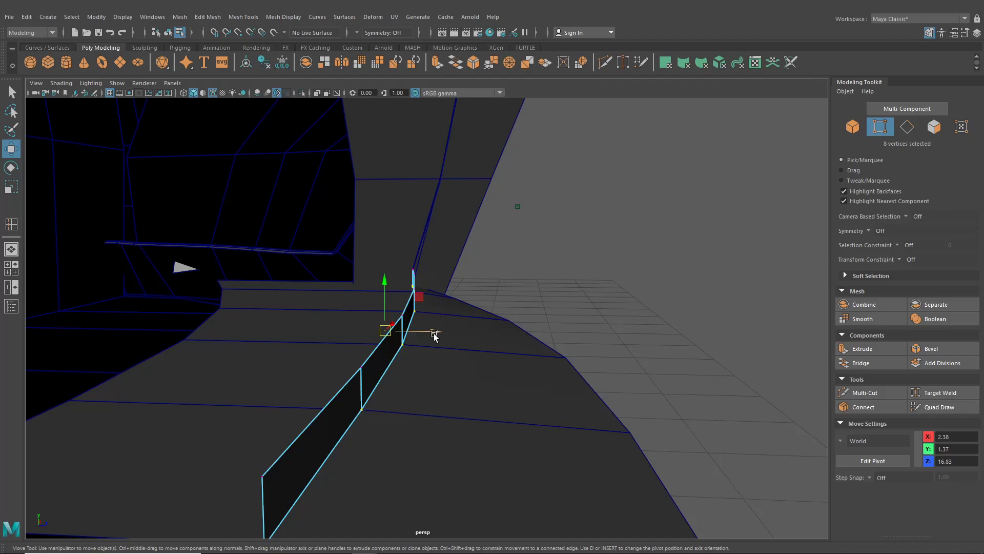
pyautogui.moveTo(435, 336); pyautogui.dragTo(428, 333)
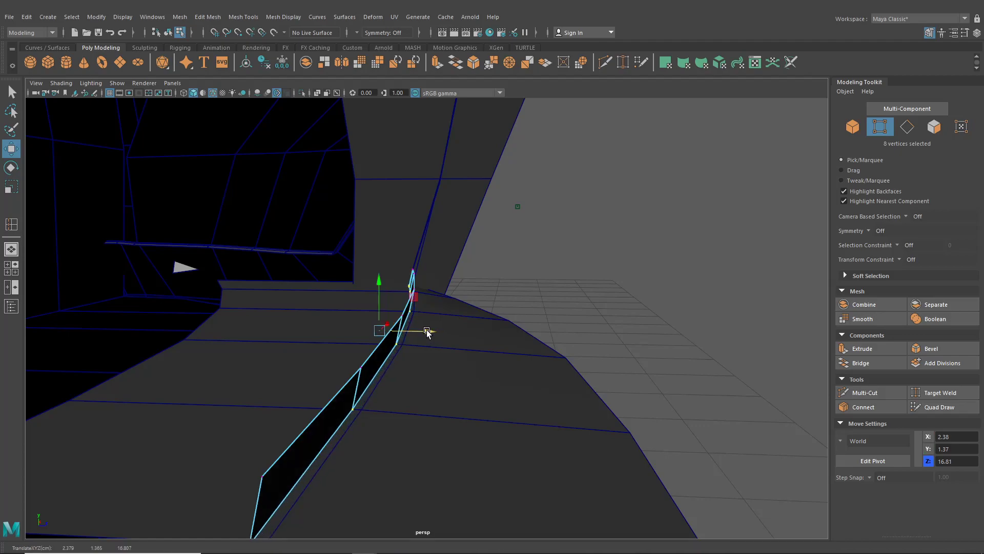
# Step: Combine the splitter strip and the trim strip into one mesh and isolate it in the viewport
pyautogui.keyDown('alt'); pyautogui.moveTo(427, 251); pyautogui.dragTo(499, 328); pyautogui.keyUp('alt')
pyautogui.keyDown('shift'); pyautogui.click(528, 291); pyautogui.keyUp('shift')
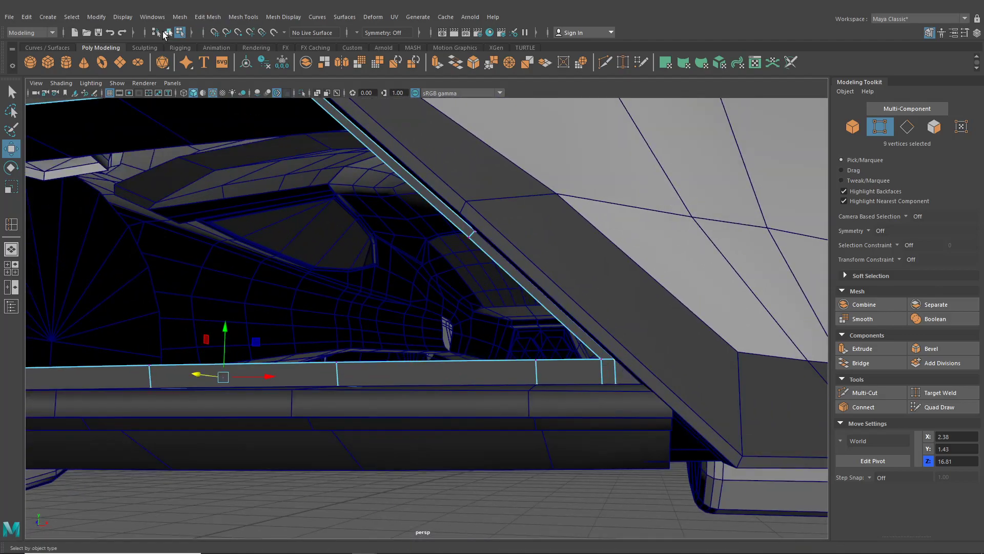
pyautogui.click(167, 32)
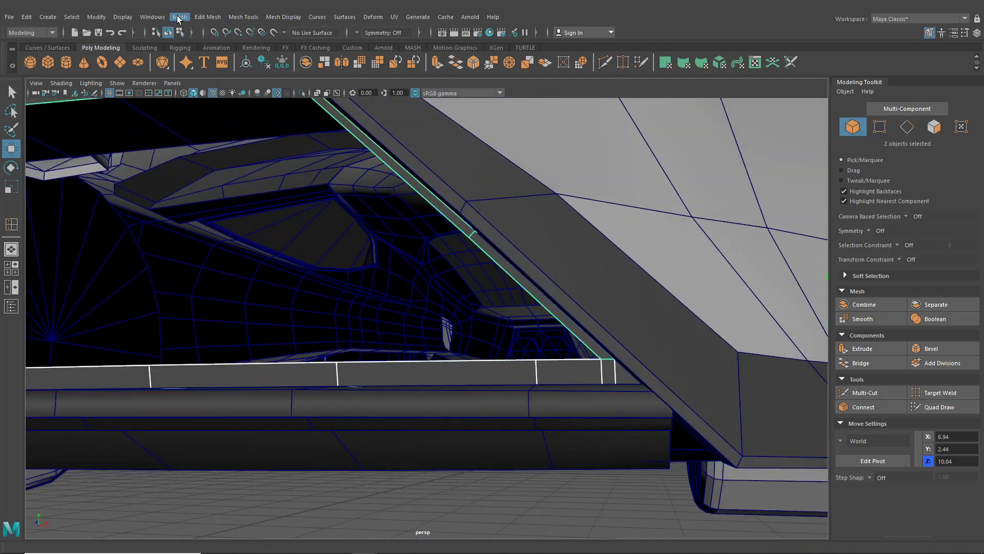
pyautogui.click(179, 17)
pyautogui.click(205, 48)
pyautogui.click(302, 93)
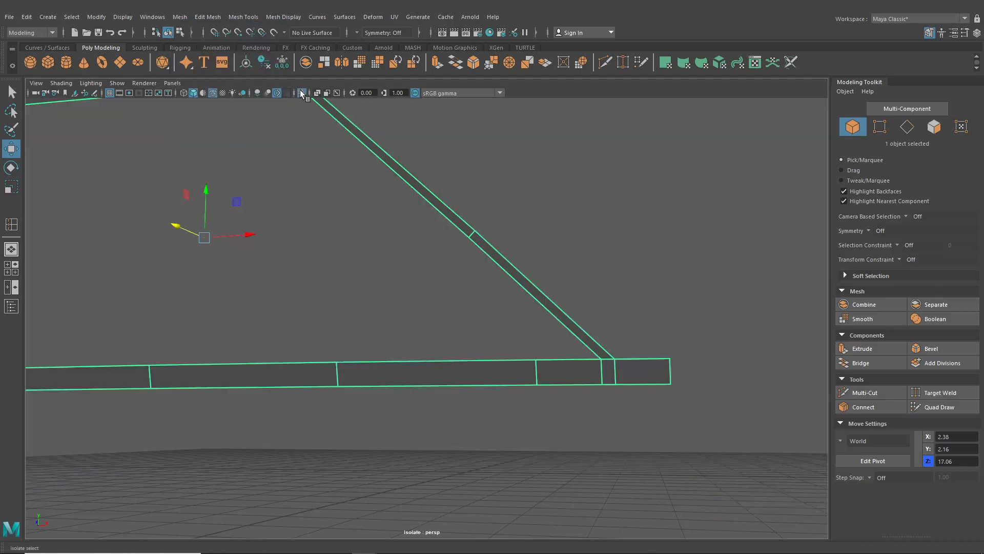
pyautogui.click(301, 92)
pyautogui.click(301, 93)
pyautogui.keyDown('alt'); pyautogui.moveTo(528, 264); pyautogui.dragTo(533, 303); pyautogui.keyUp('alt')
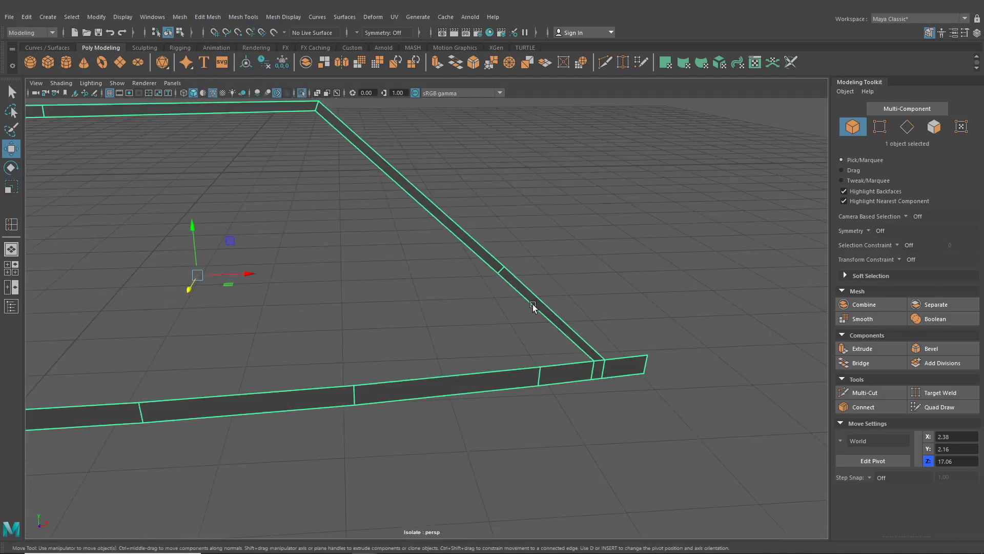
# Step: Merge the overlapping vertices at both corners where the slanted strip meets the lower strip, using a 0.01 distance threshold
pyautogui.scroll(1, 533, 305)
pyautogui.keyDown('alt'); pyautogui.moveTo(533, 305); pyautogui.dragTo(463, 302, button='middle'); pyautogui.keyUp('alt')
pyautogui.moveTo(461, 261); pyautogui.dragTo(413, 259, button='right')
pyautogui.scroll(2, 510, 324)
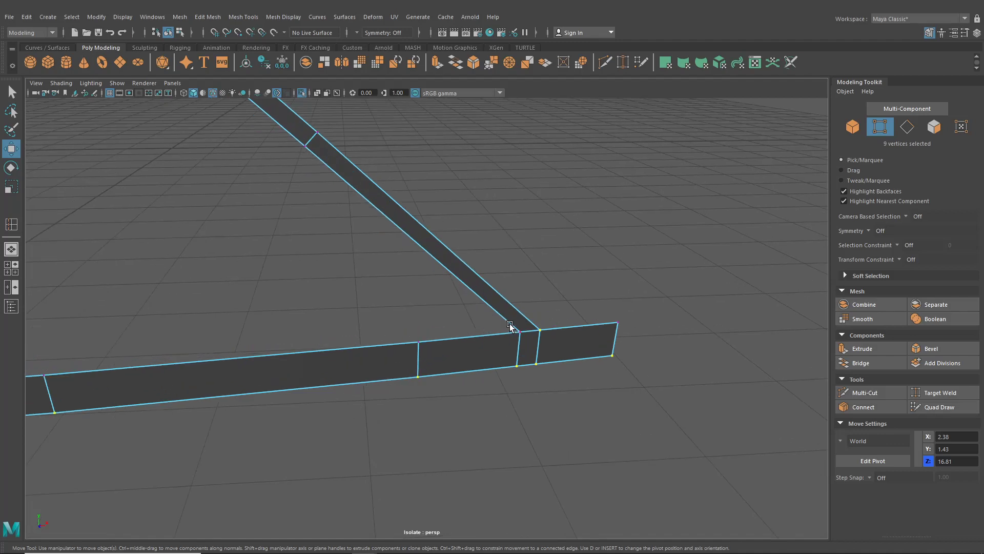
pyautogui.moveTo(510, 327); pyautogui.dragTo(528, 339)
pyautogui.click(180, 17)
pyautogui.moveTo(195, 19)
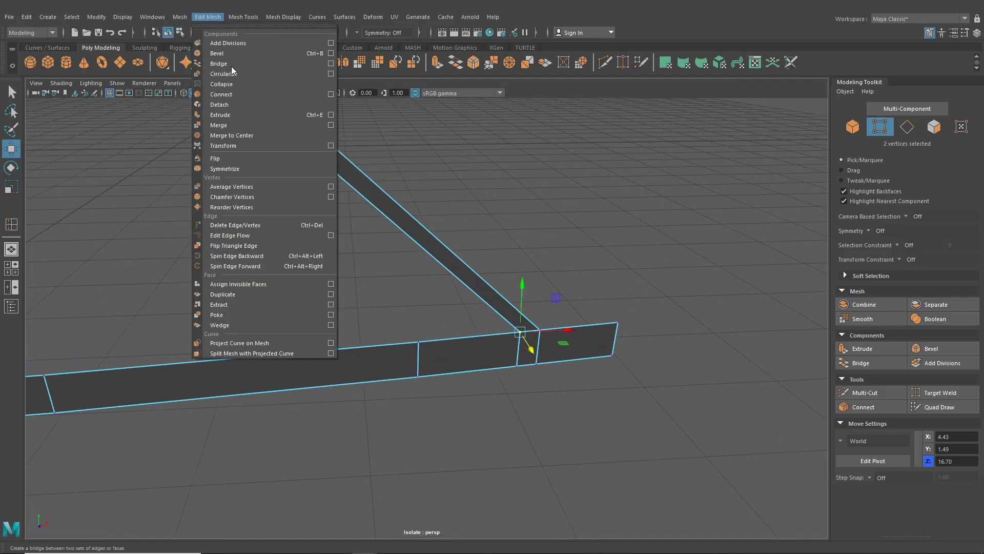
pyautogui.click(218, 124)
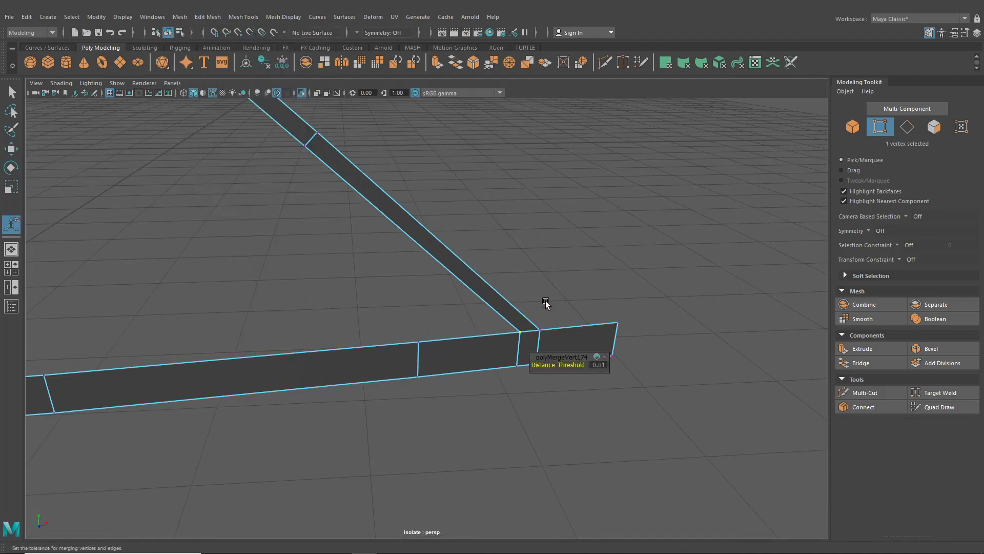
pyautogui.moveTo(551, 337); pyautogui.dragTo(549, 336)
pyautogui.press('g')
# Step: Try deleting the lower strip's end face beyond the slanted strip, comparing the corner with the bumper, and undo the deletion
pyautogui.moveTo(568, 334); pyautogui.dragTo(568, 300, button='right')
pyautogui.click(585, 352)
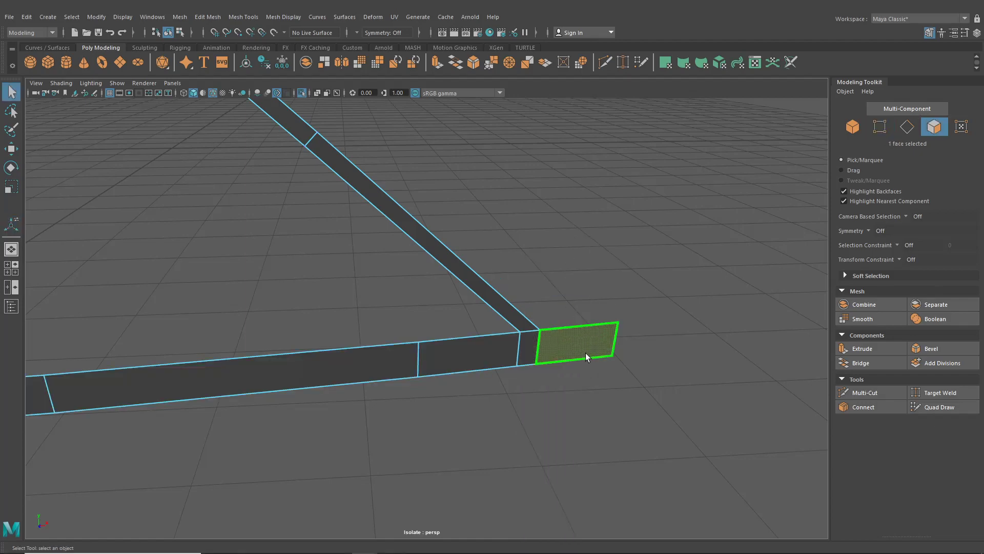
pyautogui.press('Delete')
pyautogui.scroll(-2, 583, 357)
pyautogui.keyDown('alt'); pyautogui.moveTo(573, 351); pyautogui.dragTo(545, 346); pyautogui.keyUp('alt')
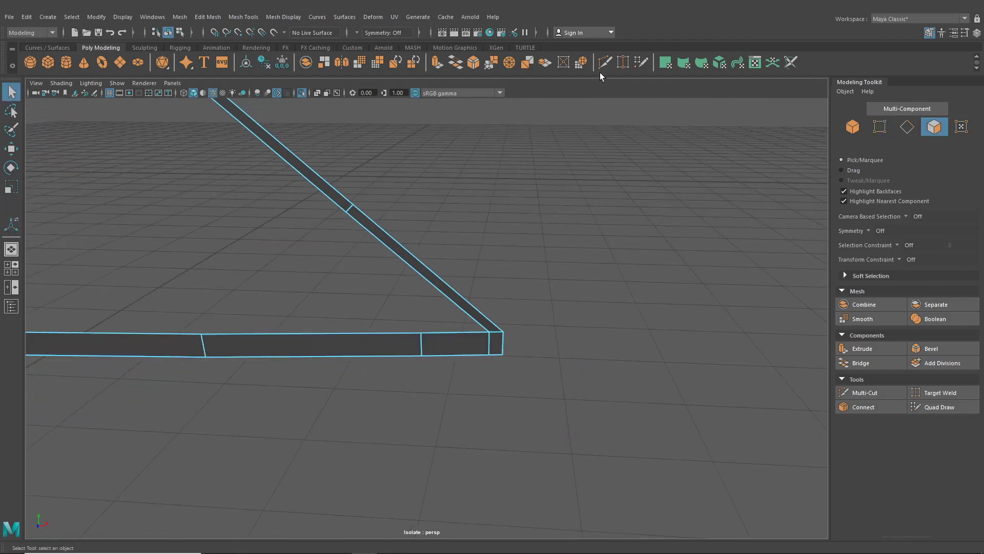
pyautogui.scroll(3, 533, 350)
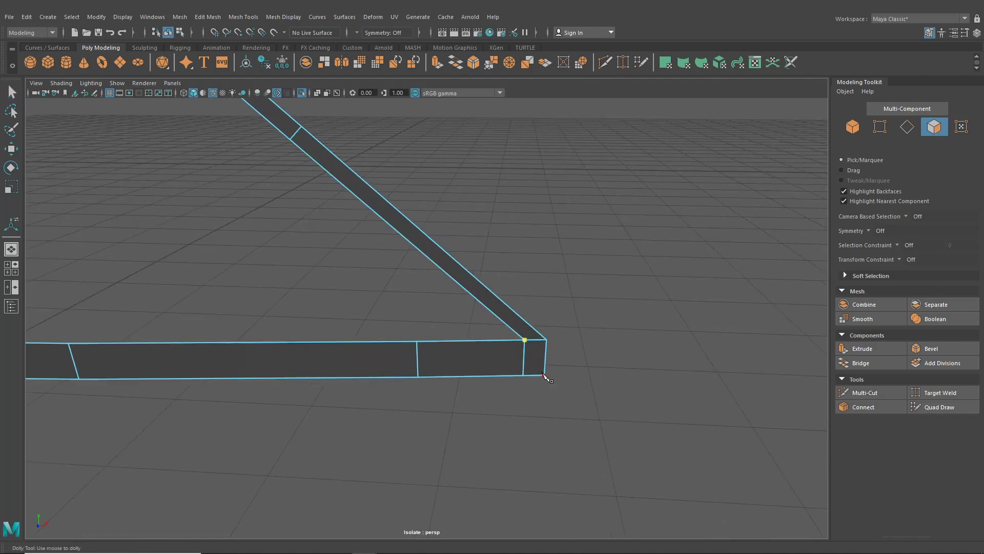
pyautogui.keyDown('alt'); pyautogui.moveTo(543, 374); pyautogui.dragTo(526, 350, button='middle'); pyautogui.keyUp('alt')
pyautogui.scroll(-1, 522, 345)
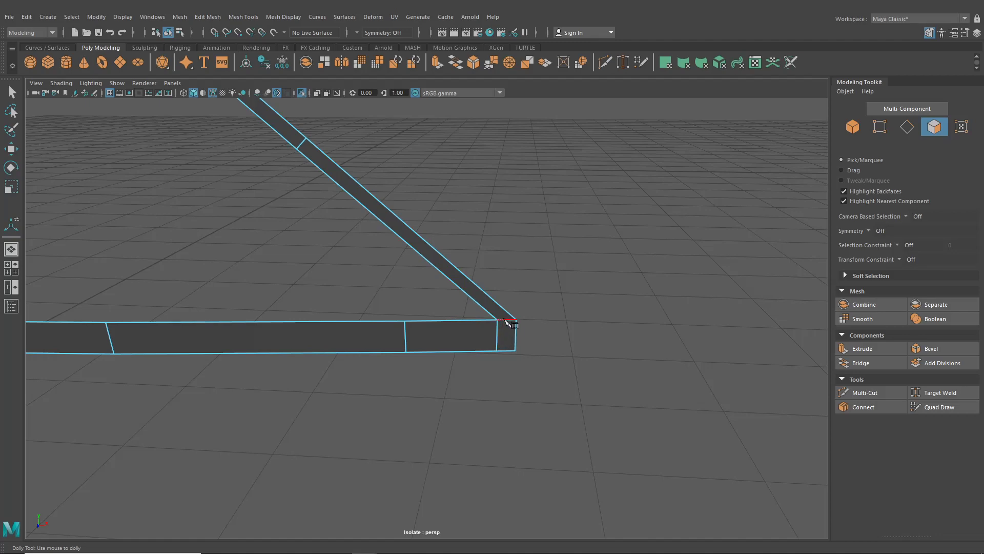
pyautogui.scroll(-3, 512, 323)
pyautogui.keyDown('alt'); pyautogui.moveTo(510, 332); pyautogui.dragTo(482, 311); pyautogui.keyUp('alt')
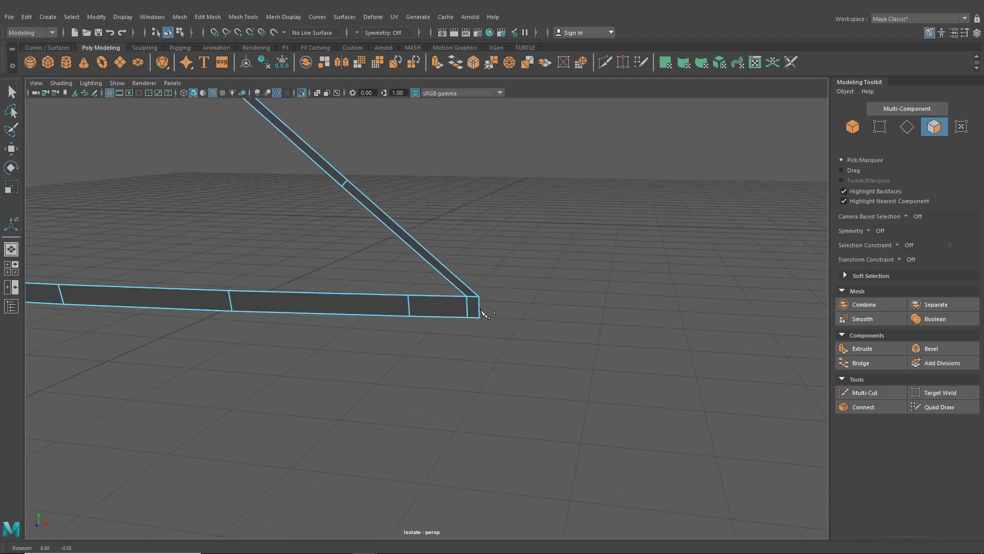
pyautogui.click(303, 93)
pyautogui.keyDown('alt'); pyautogui.moveTo(369, 184); pyautogui.dragTo(518, 313); pyautogui.keyUp('alt')
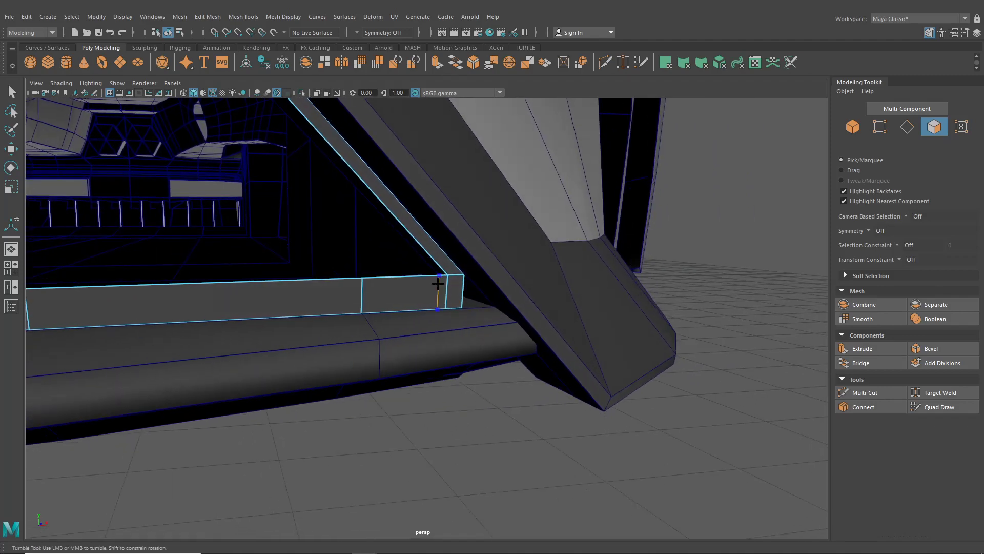
pyautogui.hotkey('ctrl', '1')
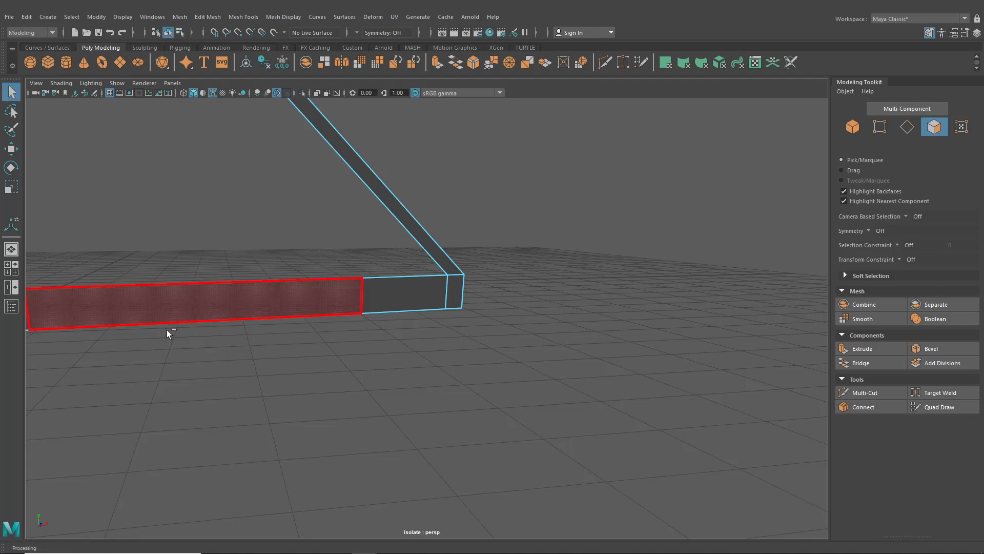
pyautogui.hotkey('ctrl', 'z')
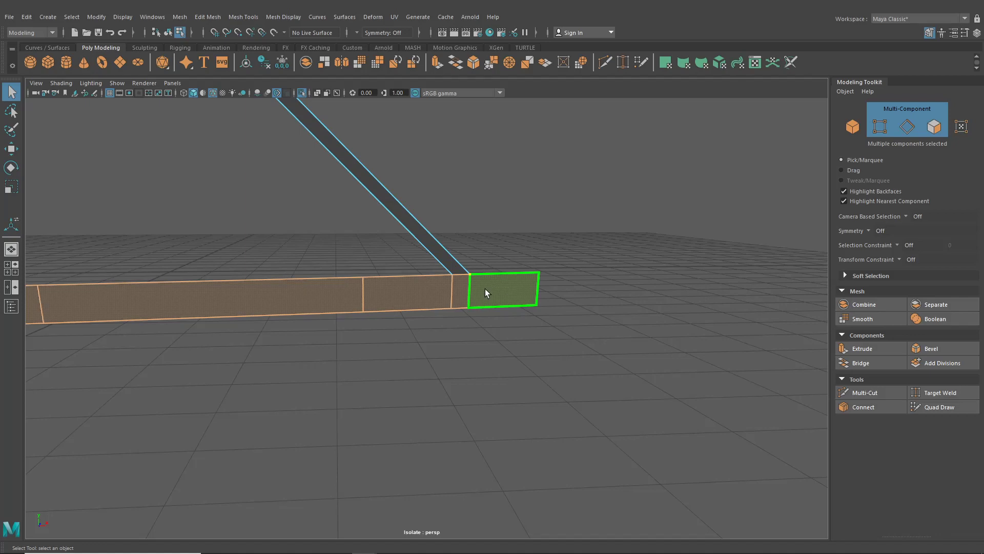
# Step: Show the whole car and cut the lower strip's end face diagonally from the slanted strip's outer corner to the bottom edge with Multi-Cut
pyautogui.click(522, 304)
pyautogui.click(14, 266)
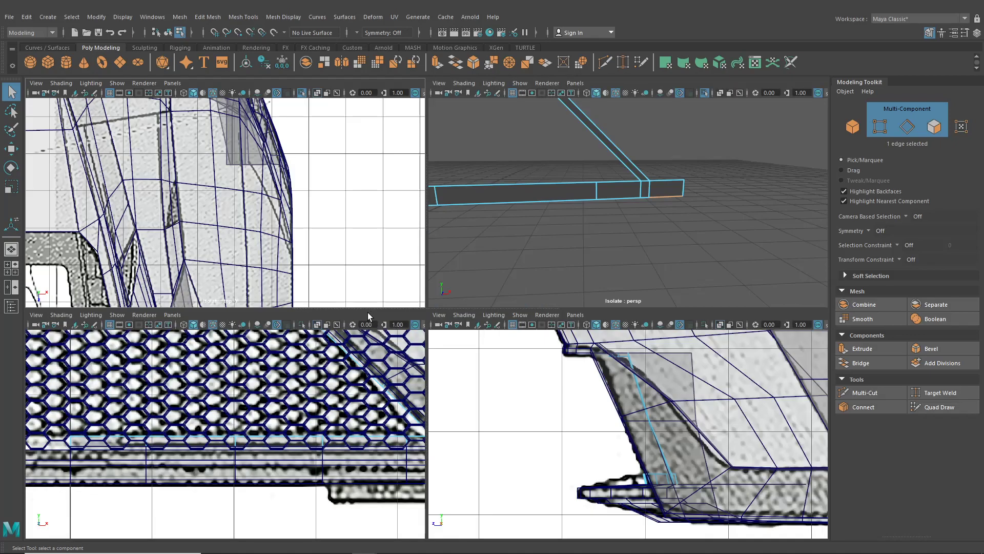
pyautogui.scroll(3, 401, 432)
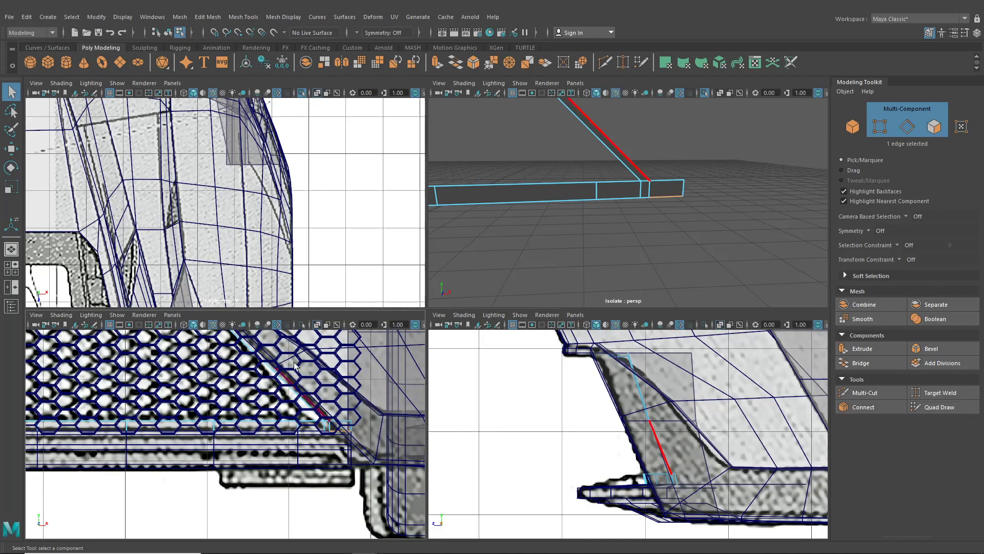
pyautogui.click(706, 93)
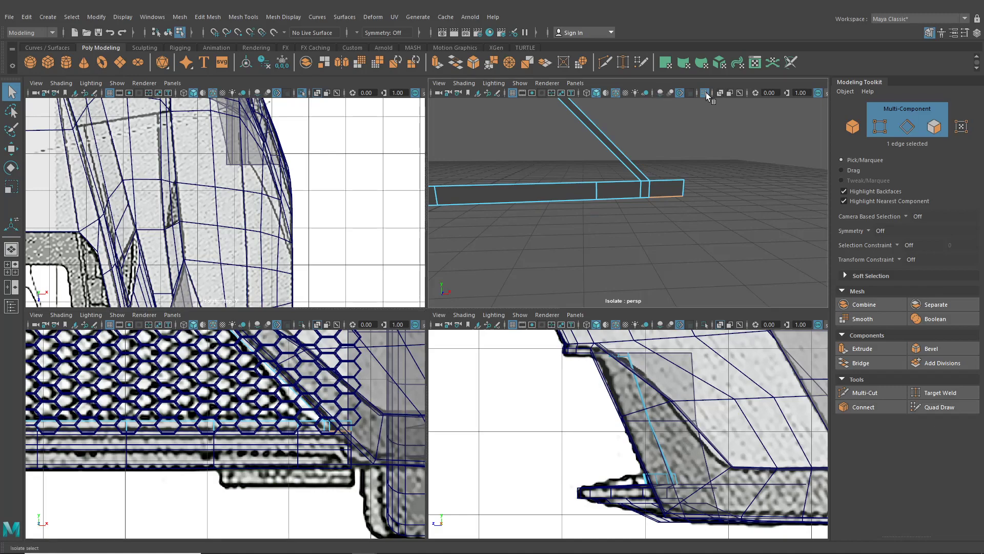
pyautogui.press('space')
pyautogui.keyDown('alt'); pyautogui.moveTo(627, 232); pyautogui.dragTo(581, 313); pyautogui.keyUp('alt')
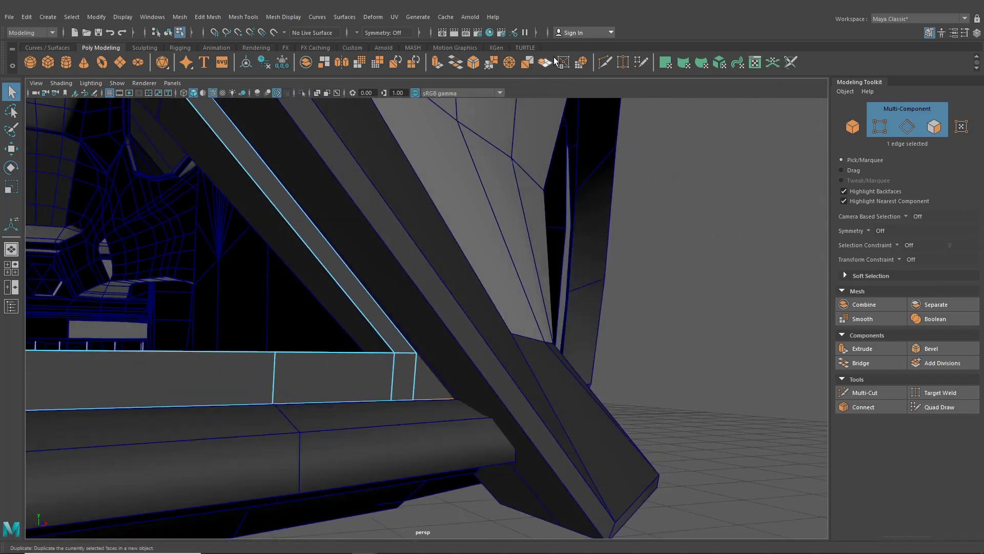
pyautogui.click(605, 61)
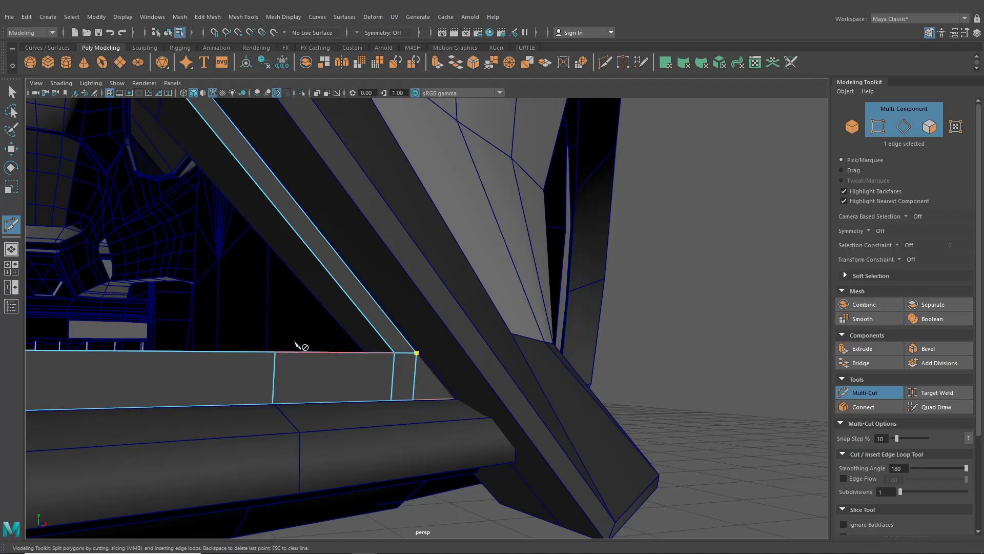
pyautogui.scroll(3, 451, 421)
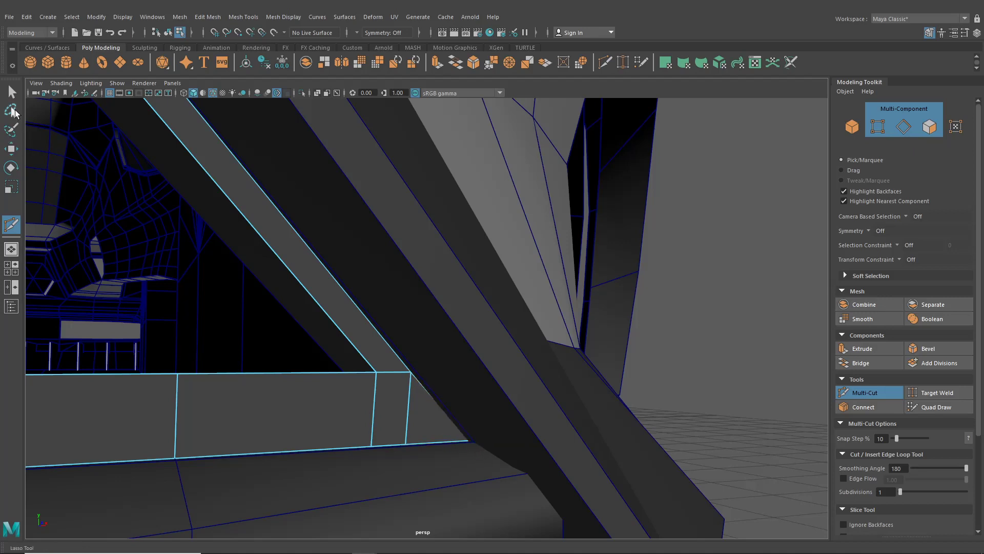
pyautogui.press('q')
pyautogui.click(168, 33)
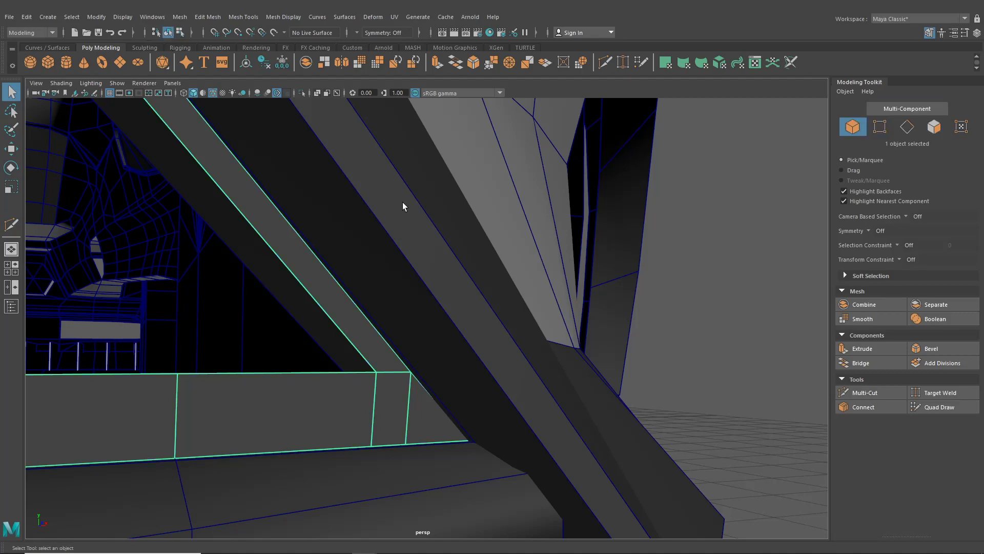
# Step: Isolate the frame mesh and delete the leftover face outside the diagonal cut at the lower strip's end
pyautogui.click(301, 92)
pyautogui.moveTo(426, 396); pyautogui.dragTo(370, 275, button='right')
pyautogui.moveTo(489, 399); pyautogui.dragTo(487, 288, button='right')
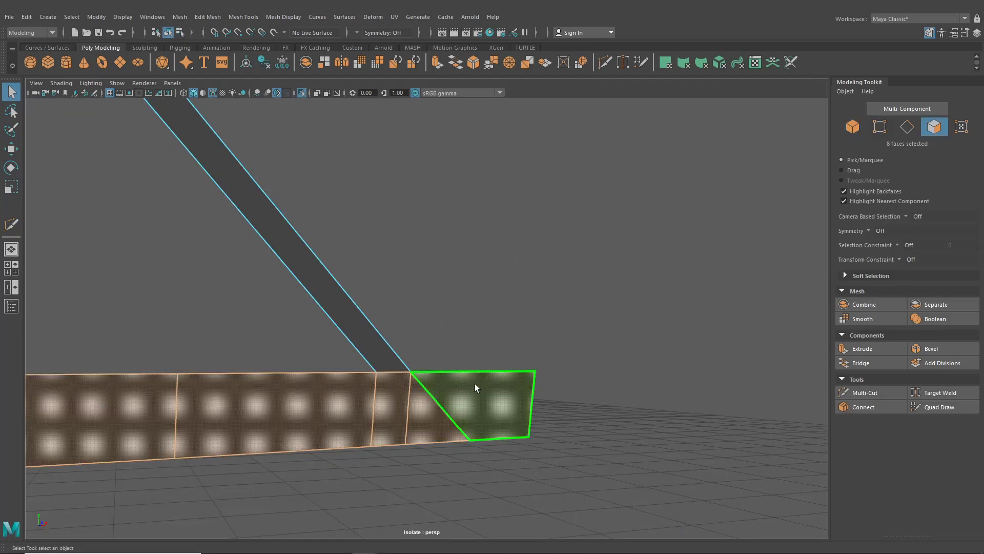
pyautogui.click(484, 408)
pyautogui.press('Delete')
pyautogui.keyDown('alt'); pyautogui.moveTo(495, 424); pyautogui.dragTo(444, 408); pyautogui.keyUp('alt')
# Step: Remove the outer vertical edge at the lower corner and target weld the inner edge's bottom vertex onto the remaining outer bottom vertex
pyautogui.moveTo(430, 278); pyautogui.dragTo(430, 238, button='right')
pyautogui.click(605, 62)
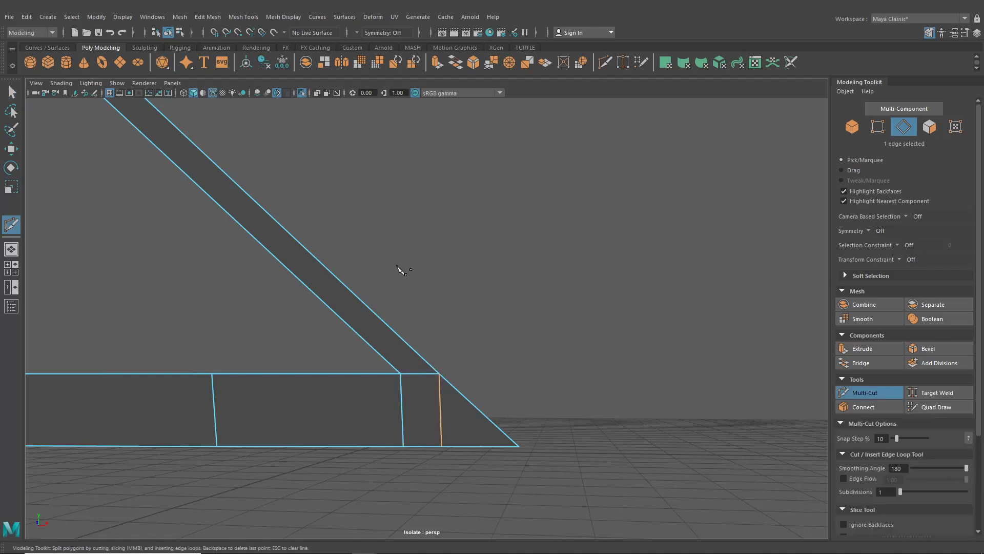
pyautogui.scroll(-6, 343, 285)
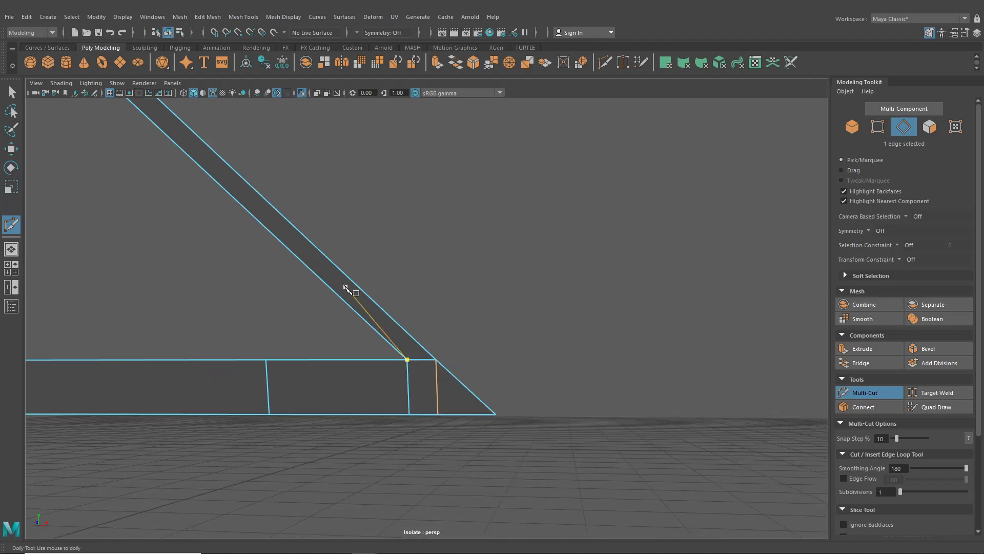
pyautogui.click(13, 92)
pyautogui.scroll(2, 423, 378)
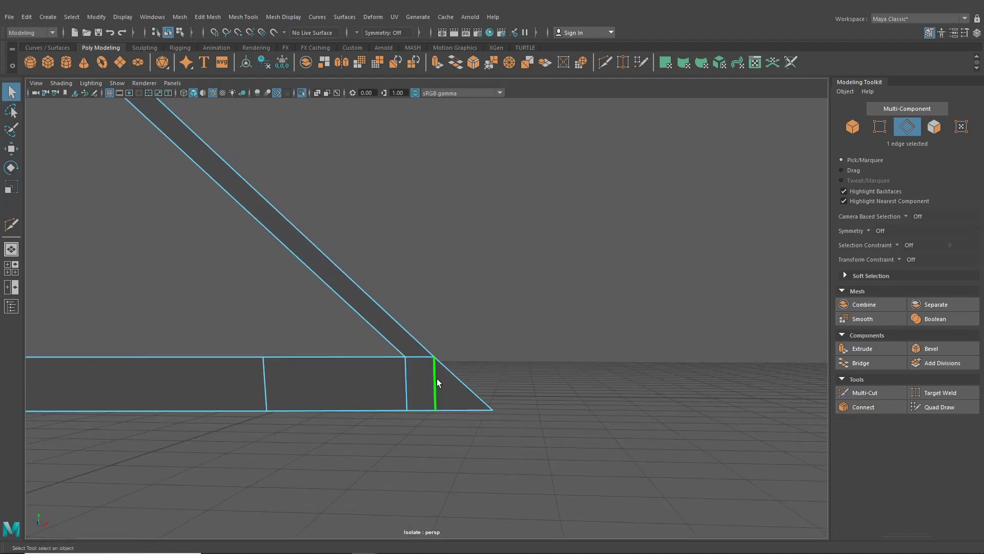
pyautogui.click(624, 61)
pyautogui.moveTo(415, 261); pyautogui.dragTo(367, 260, button='right')
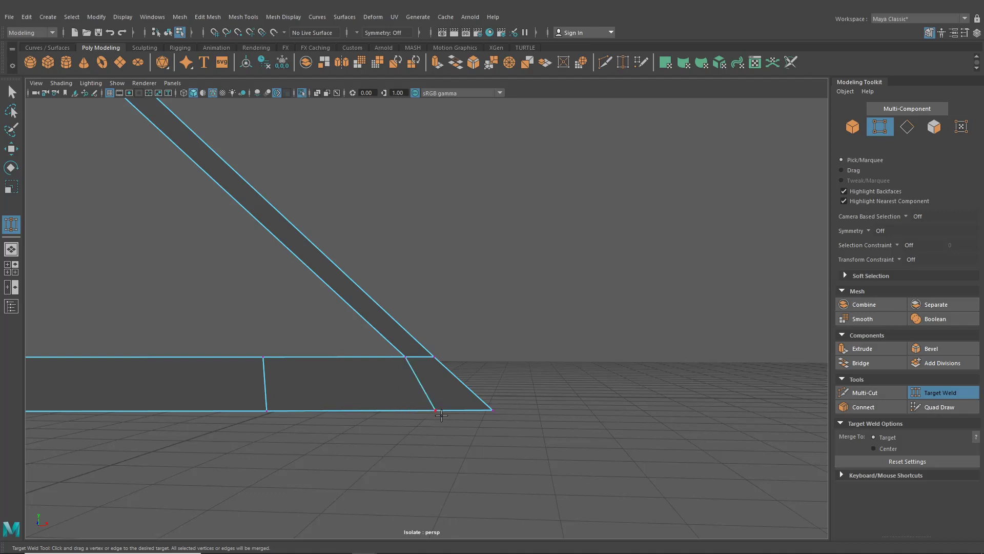
# Step: Turn on the Edge Slide constraint and slide the corner's lower vertex outward to about X 4.56, in line with the slanted strip
pyautogui.scroll(-3, 423, 374)
pyautogui.click(11, 148)
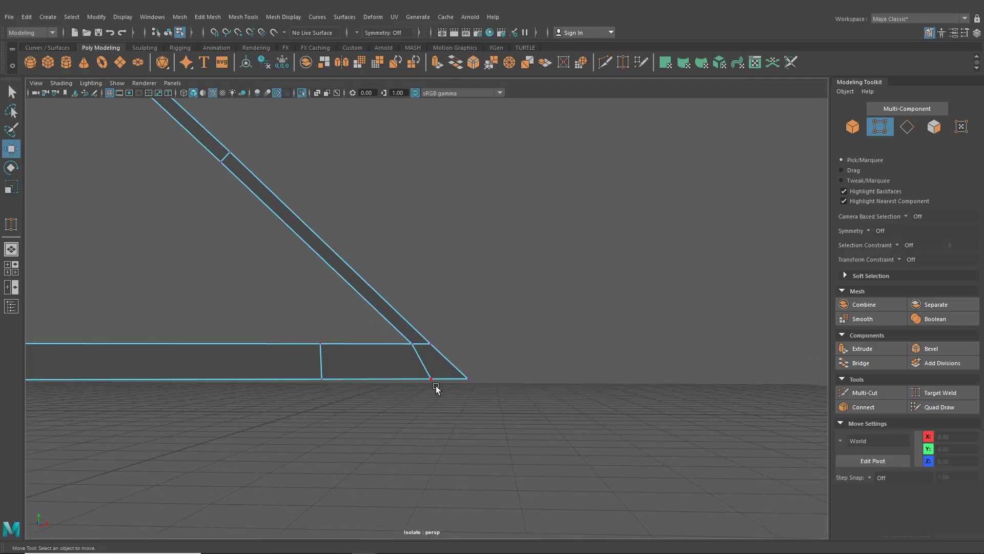
pyautogui.click(431, 380)
pyautogui.click(901, 263)
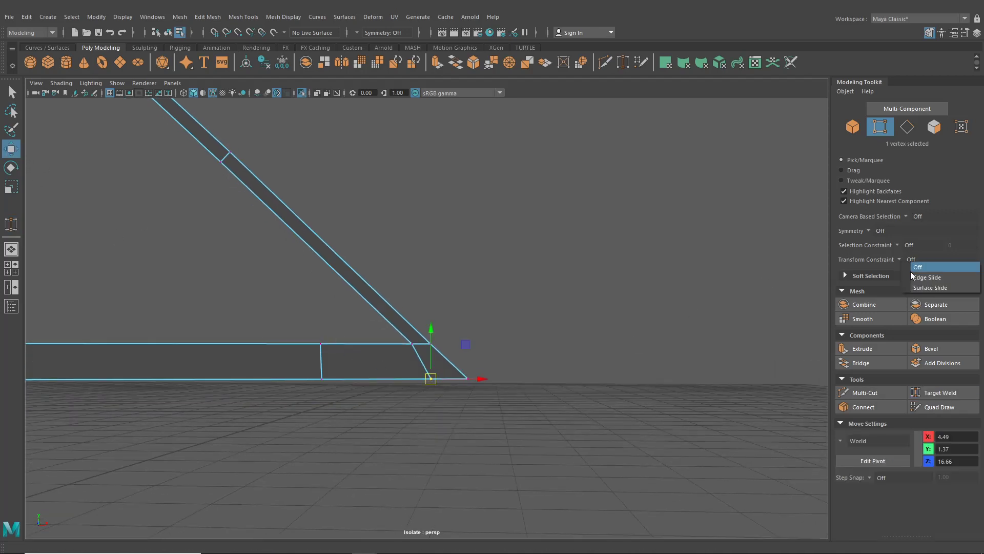
pyautogui.click(920, 271)
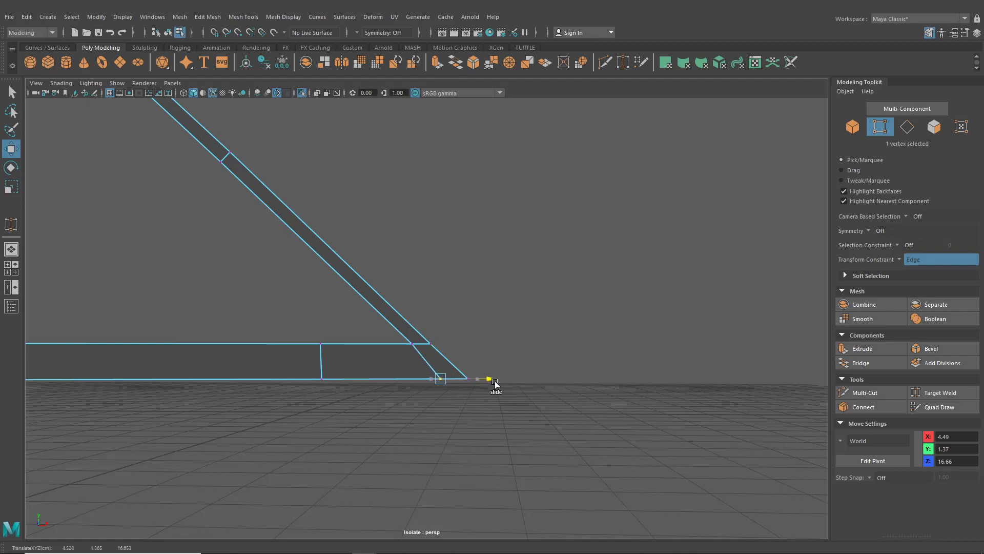
pyautogui.moveTo(495, 384); pyautogui.dragTo(501, 386)
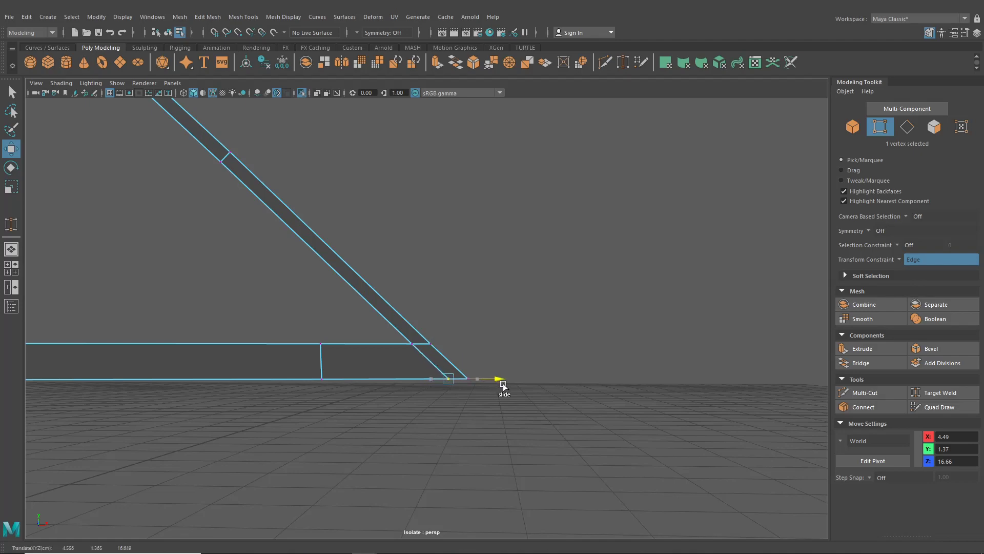
pyautogui.keyDown('alt'); pyautogui.moveTo(503, 385); pyautogui.dragTo(451, 400); pyautogui.keyUp('alt')
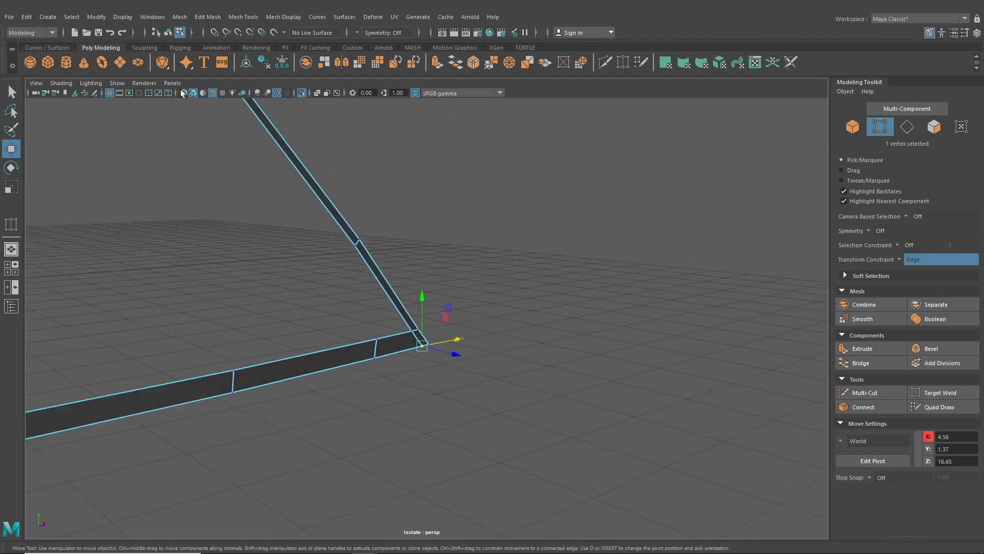
# Step: Extrude the frame's 24 inner and outer border edges, leaving out the open end edges, to give the strip depth into the intake
pyautogui.click(169, 33)
pyautogui.scroll(-6, 375, 343)
pyautogui.keyDown('alt'); pyautogui.moveTo(376, 344); pyautogui.dragTo(349, 345); pyautogui.keyUp('alt')
pyautogui.keyDown('alt'); pyautogui.moveTo(349, 345); pyautogui.dragTo(404, 354, button='right'); pyautogui.keyUp('alt')
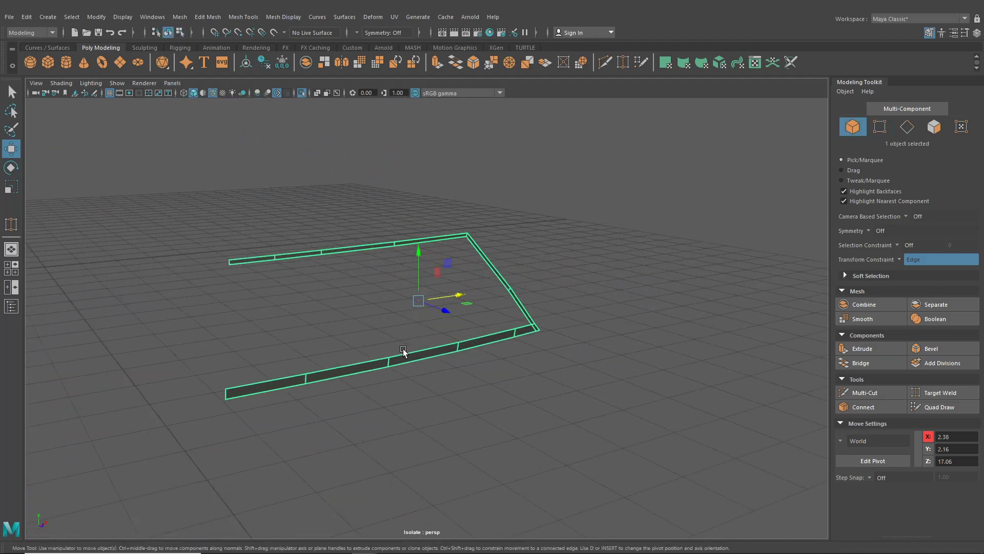
pyautogui.moveTo(402, 261); pyautogui.dragTo(401, 244, button='right')
pyautogui.doubleClick(402, 247)
pyautogui.keyDown('alt'); pyautogui.moveTo(402, 247); pyautogui.dragTo(448, 248); pyautogui.keyUp('alt')
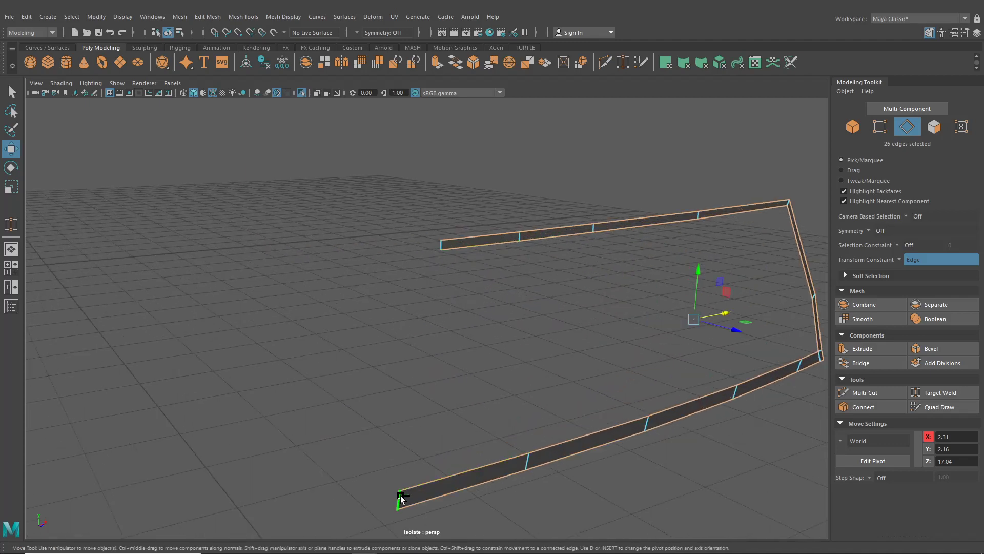
pyautogui.hotkey('ctrl', 'e')
pyautogui.keyDown('alt'); pyautogui.moveTo(456, 383); pyautogui.dragTo(369, 354); pyautogui.keyUp('alt')
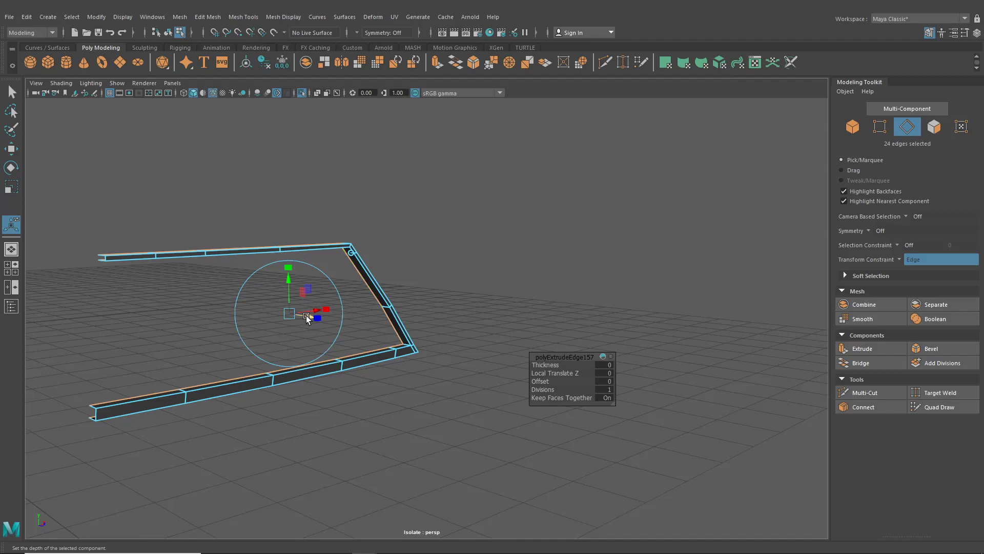
pyautogui.moveTo(306, 315); pyautogui.dragTo(335, 322)
# Step: Show the whole car and examine how the extruded frame sits inside the bumper intake
pyautogui.click(301, 93)
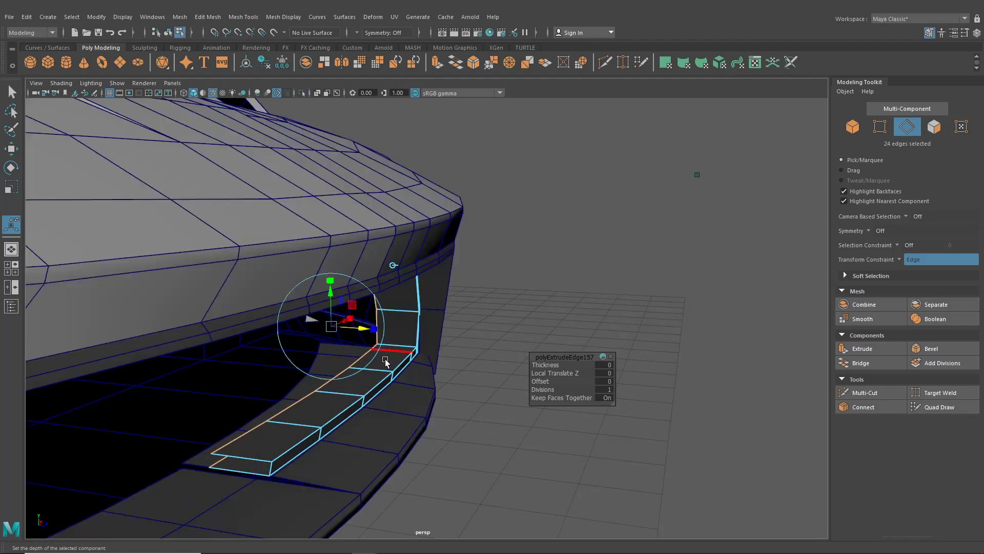
pyautogui.keyDown('alt'); pyautogui.moveTo(386, 359); pyautogui.dragTo(403, 316); pyautogui.keyUp('alt')
pyautogui.keyDown('alt'); pyautogui.moveTo(402, 316); pyautogui.dragTo(456, 341); pyautogui.keyUp('alt')
pyautogui.keyDown('alt'); pyautogui.moveTo(472, 390); pyautogui.dragTo(432, 374); pyautogui.keyUp('alt')
pyautogui.press('F8')
pyautogui.click(576, 313)
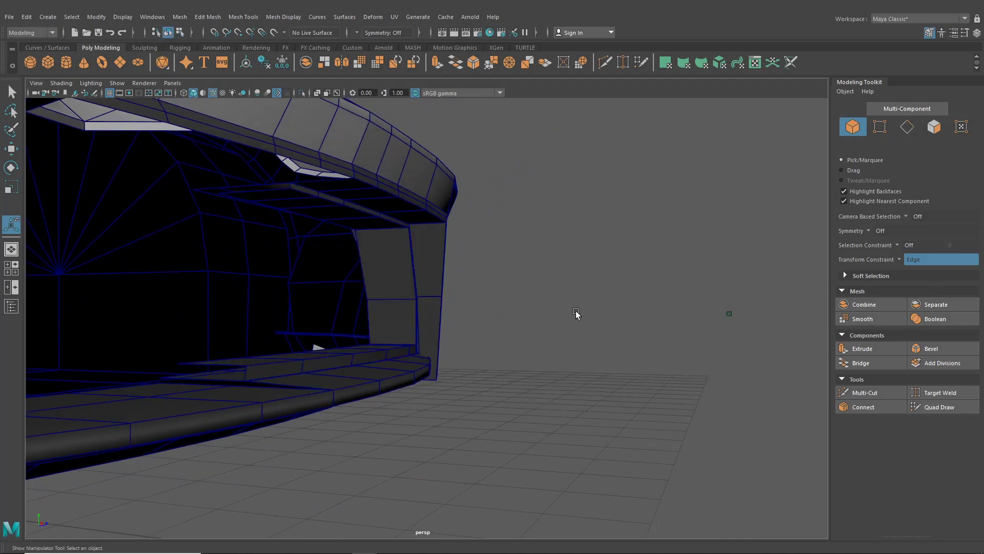
pyautogui.keyDown('alt'); pyautogui.moveTo(576, 312); pyautogui.dragTo(432, 341); pyautogui.keyUp('alt')
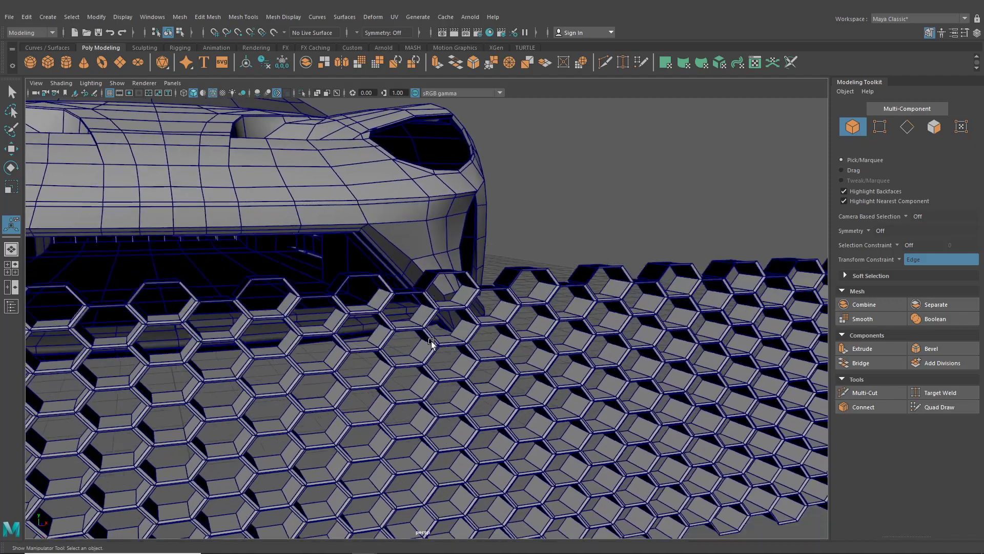
# Step: Select the honeycomb grid in front of the car and hide it to expose the bumper
pyautogui.scroll(-5, 436, 398)
pyautogui.click(413, 394)
pyautogui.keyDown('alt'); pyautogui.moveTo(413, 393); pyautogui.dragTo(447, 333); pyautogui.keyUp('alt')
pyautogui.scroll(3, 447, 333)
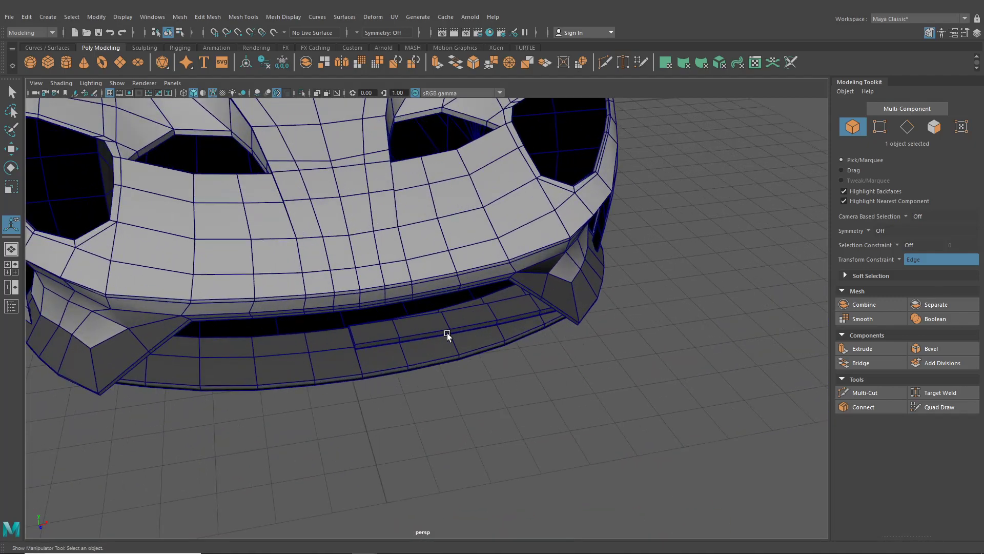
# Step: Delete the half of the front splitter on the side of the car opposite the new frame
pyautogui.click(447, 333)
pyautogui.click(444, 318)
pyautogui.keyDown('alt'); pyautogui.moveTo(429, 418); pyautogui.dragTo(406, 394); pyautogui.keyUp('alt')
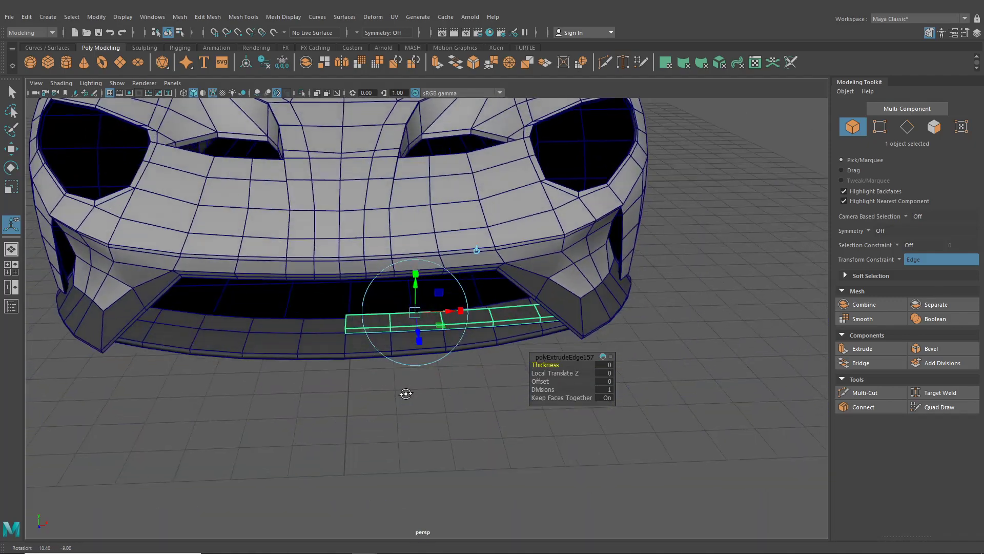
pyautogui.doubleClick(300, 356)
pyautogui.scroll(6, 316, 377)
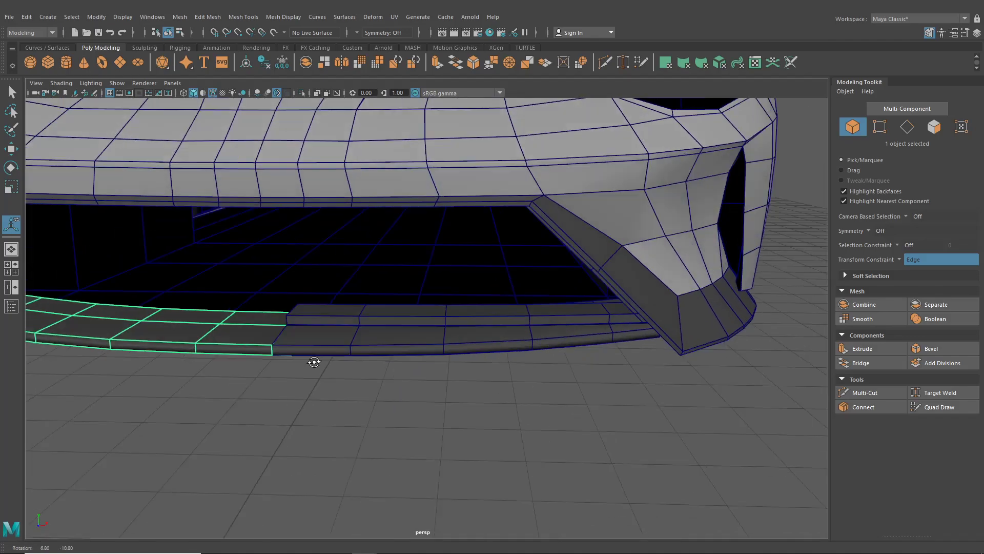
pyautogui.press('Delete')
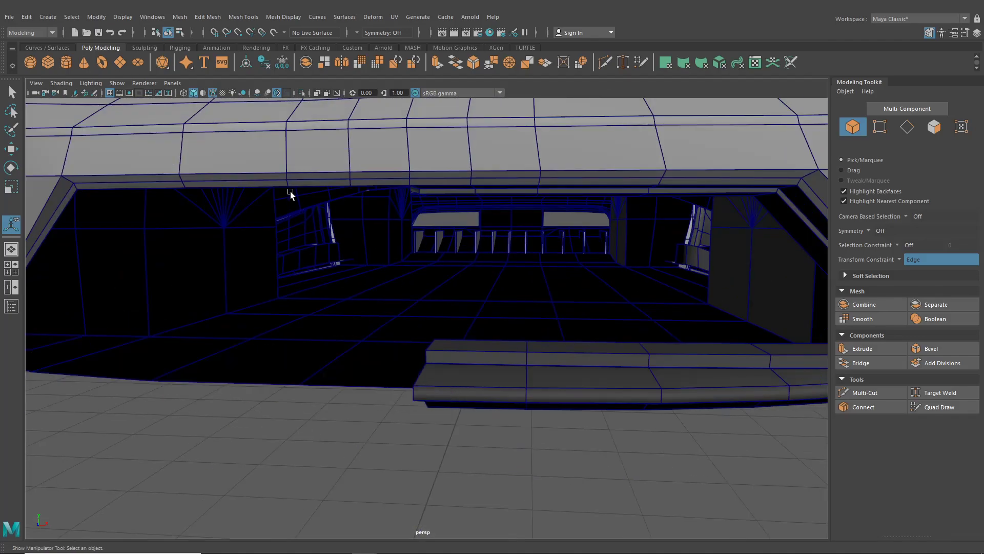
# Step: Delete the half of the outer intake trim on the side of the car opposite the new inner frame
pyautogui.click(287, 186)
pyautogui.press('Delete')
pyautogui.scroll(-6, 333, 225)
pyautogui.keyDown('alt'); pyautogui.moveTo(527, 310); pyautogui.dragTo(406, 304, button='middle'); pyautogui.keyUp('alt')
pyautogui.scroll(6, 406, 305)
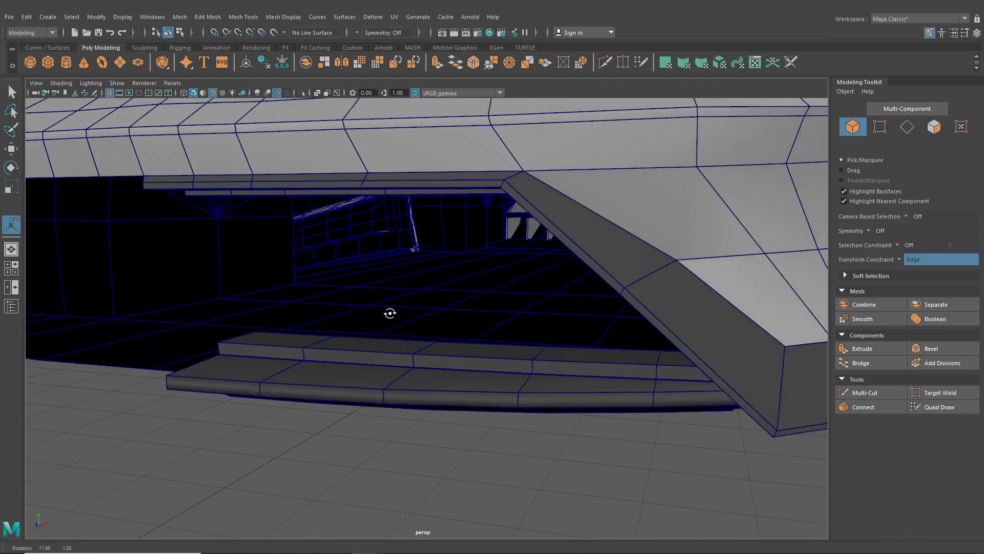
pyautogui.doubleClick(464, 180)
pyautogui.keyDown('shift'); pyautogui.click(374, 195); pyautogui.keyUp('shift')
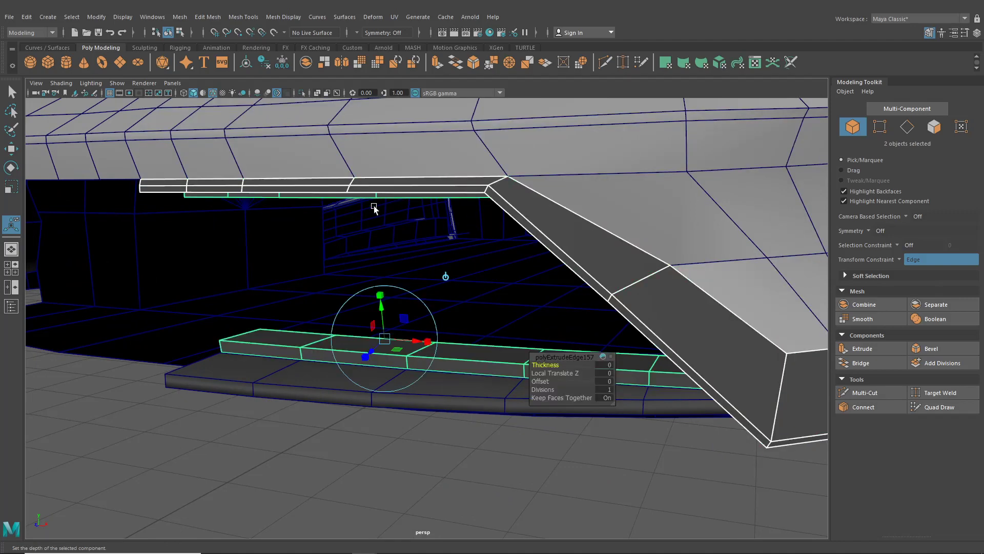
pyautogui.keyDown('shift'); pyautogui.click(286, 371); pyautogui.keyUp('shift')
pyautogui.keyDown('alt'); pyautogui.moveTo(268, 373); pyautogui.dragTo(241, 370); pyautogui.keyUp('alt')
pyautogui.click(255, 408)
pyautogui.scroll(-3, 350, 310)
pyautogui.scroll(4, 442, 276)
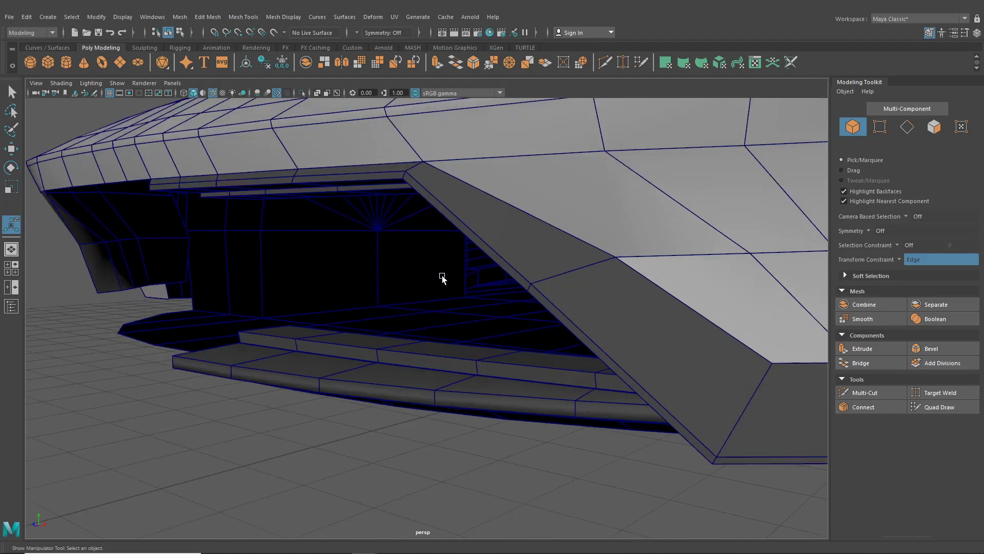
# Step: Combine the remaining outer intake trim, inner frame and front splitter halves into one mesh
pyautogui.click(435, 165)
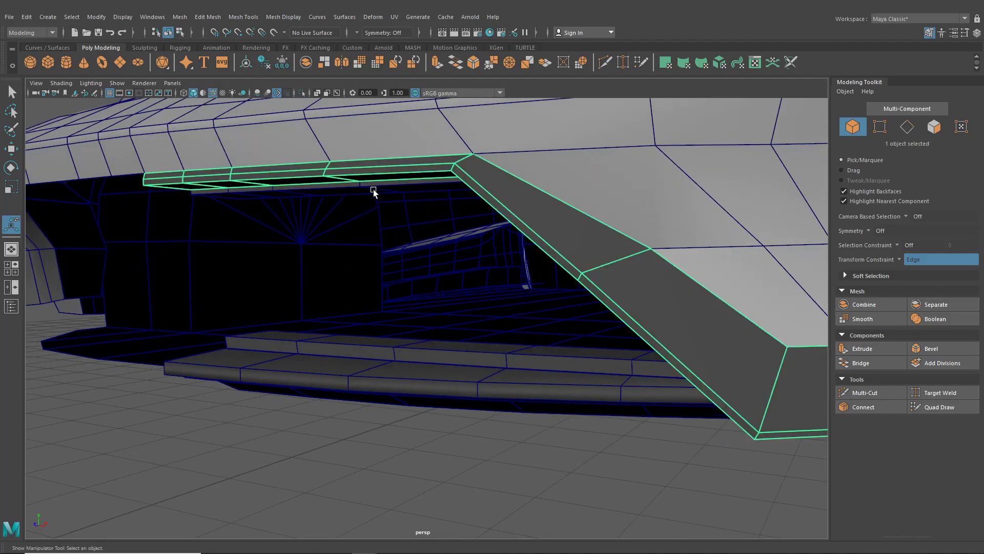
pyautogui.keyDown('alt'); pyautogui.moveTo(373, 191); pyautogui.dragTo(409, 195); pyautogui.keyUp('alt')
pyautogui.keyDown('shift'); pyautogui.click(405, 182); pyautogui.keyUp('shift')
pyautogui.keyDown('shift'); pyautogui.click(449, 377); pyautogui.keyUp('shift')
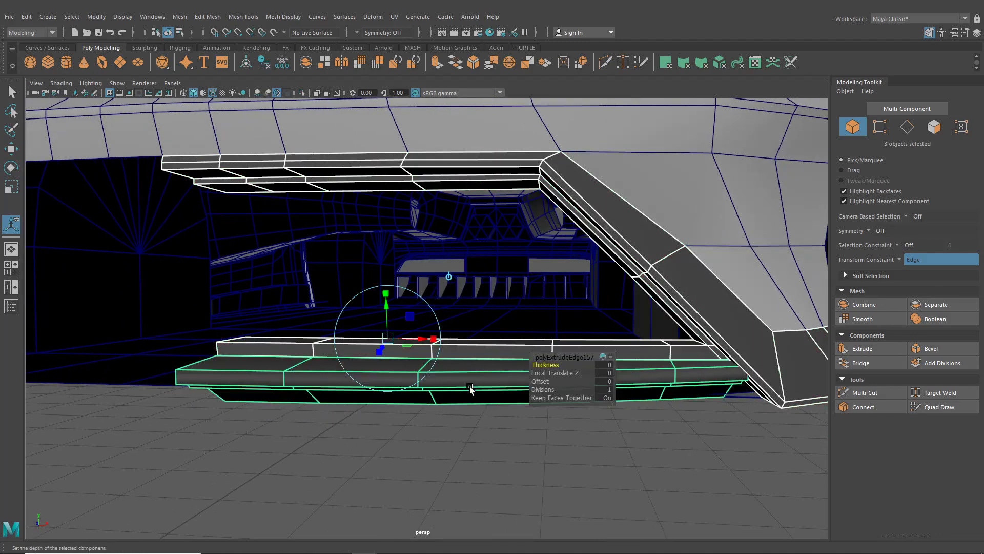
pyautogui.keyDown('alt'); pyautogui.moveTo(470, 388); pyautogui.dragTo(221, 111); pyautogui.keyUp('alt')
pyautogui.click(180, 17)
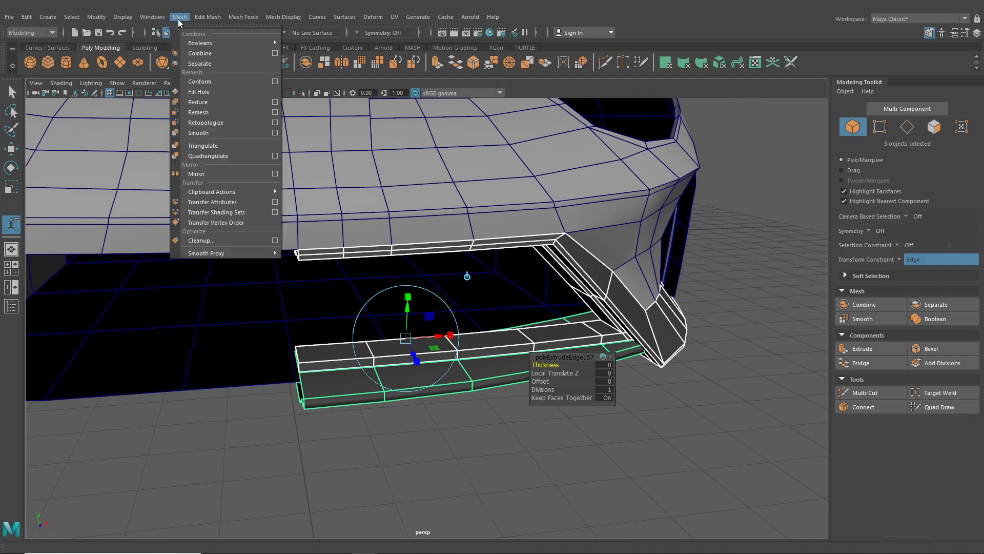
pyautogui.click(209, 54)
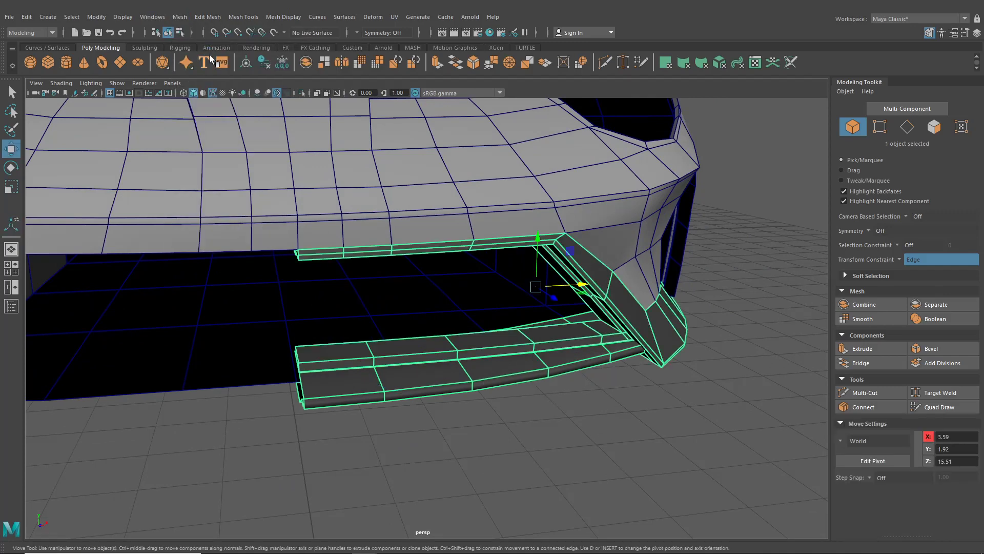
pyautogui.scroll(-3, 371, 253)
pyautogui.keyDown('alt'); pyautogui.moveTo(371, 252); pyautogui.dragTo(501, 365); pyautogui.keyUp('alt')
# Step: Separate the combined mesh back into the outer trim, inner frame and splitter, and clear the selection
pyautogui.click(207, 17)
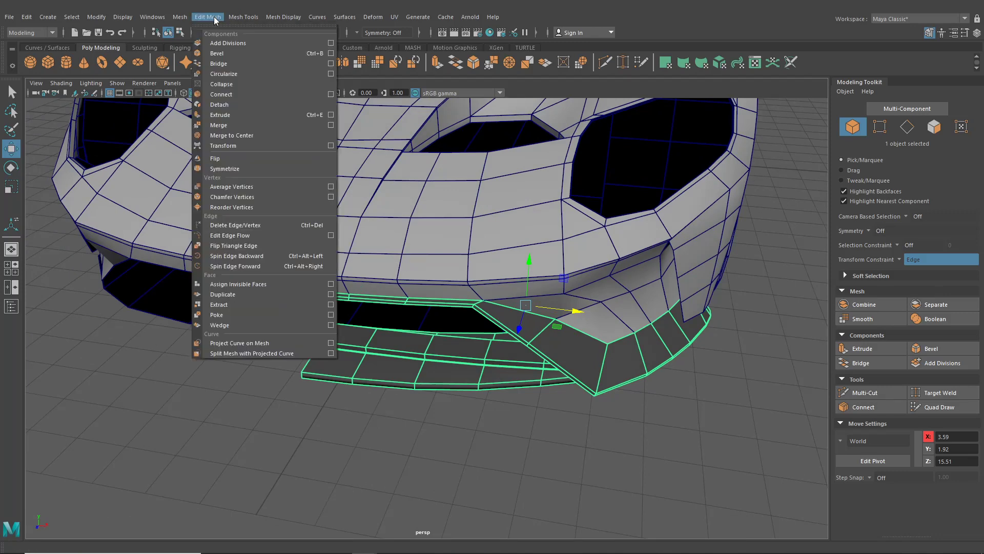
pyautogui.click(203, 64)
pyautogui.keyDown('alt'); pyautogui.moveTo(309, 167); pyautogui.dragTo(362, 211); pyautogui.keyUp('alt')
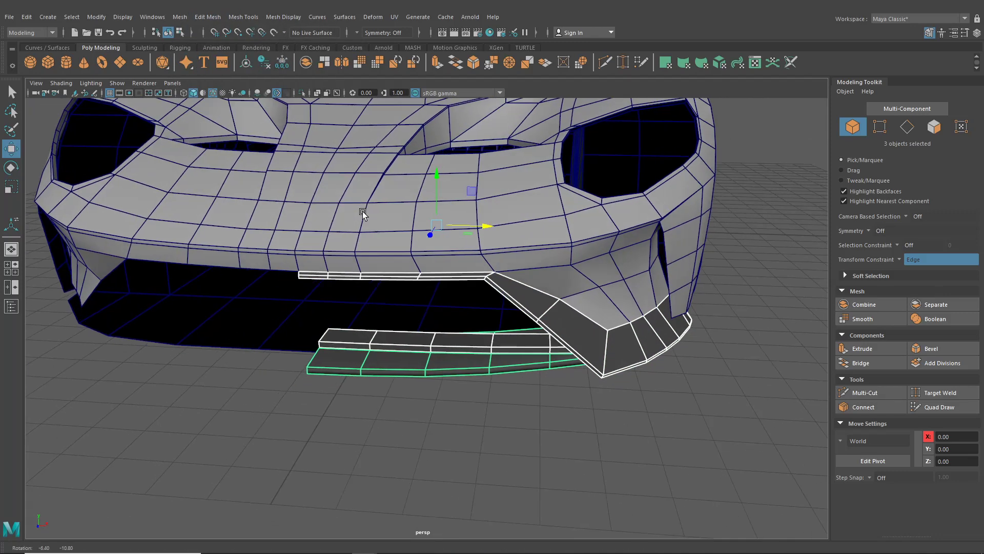
pyautogui.click(420, 390)
# Step: Mirror the outer intake trim to the other side with Duplicate Special as an Instance, using Scale X -1
pyautogui.click(495, 290)
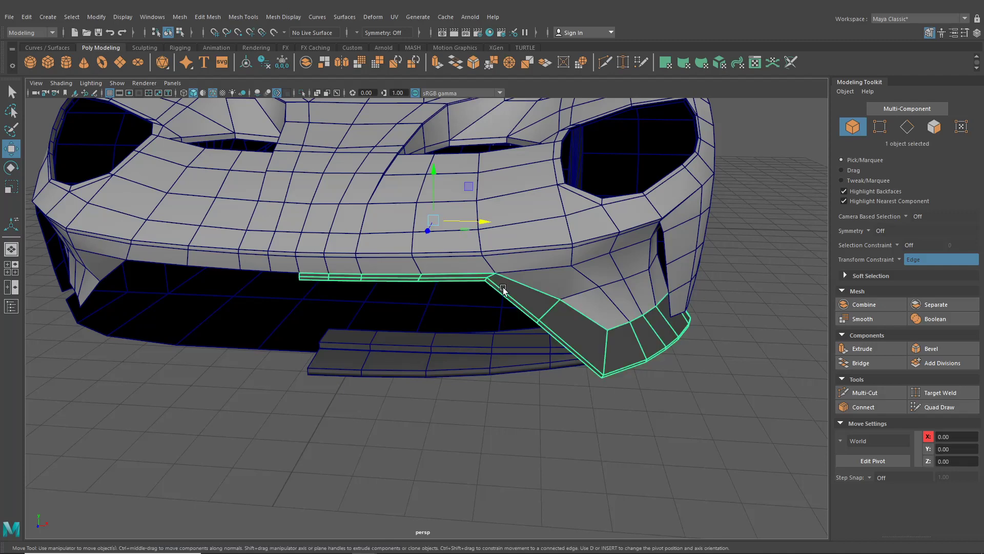
pyautogui.click(23, 19)
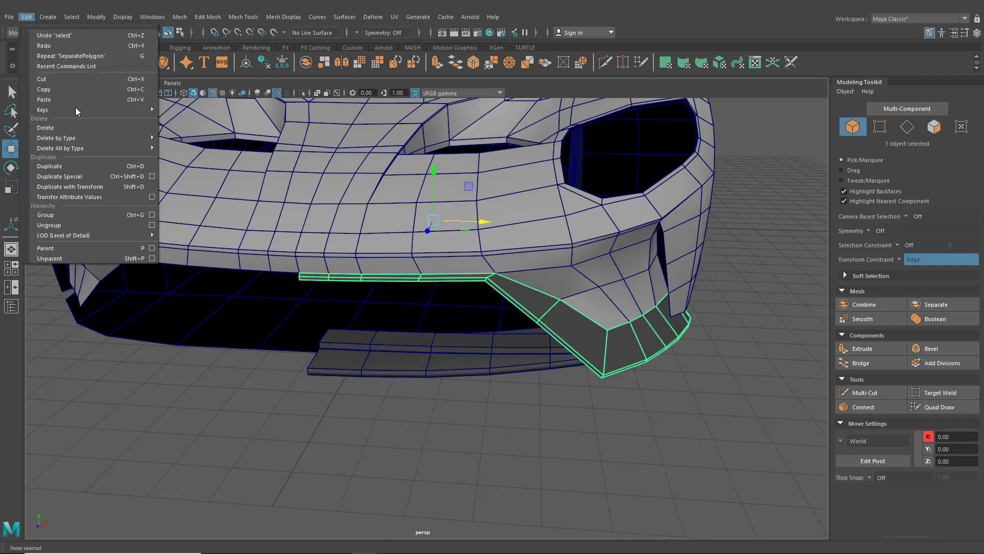
pyautogui.click(152, 175)
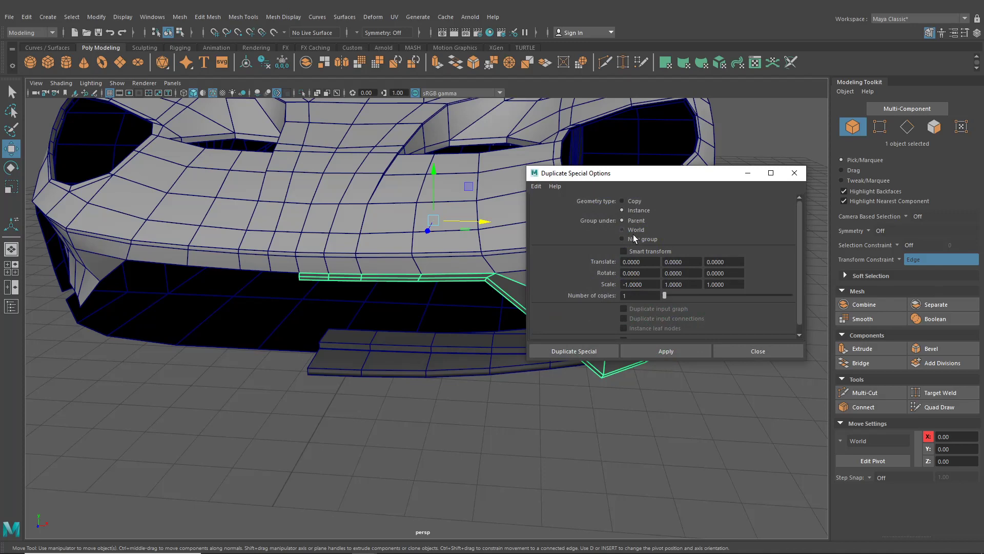
pyautogui.click(641, 354)
pyautogui.keyDown('alt'); pyautogui.moveTo(286, 363); pyautogui.dragTo(268, 354); pyautogui.keyUp('alt')
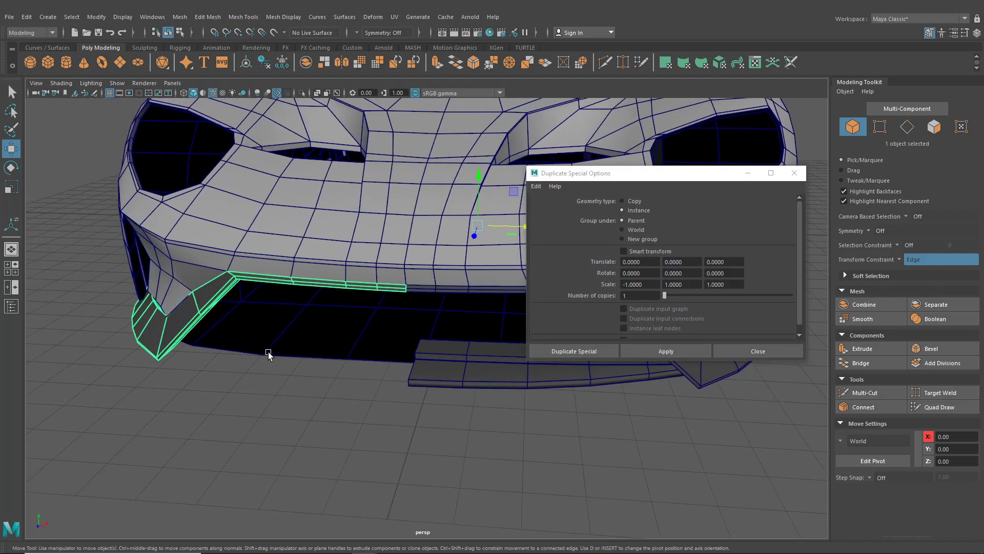
pyautogui.click(793, 174)
pyautogui.scroll(1, 606, 287)
# Step: Try moving a vertex at the outer trim's upper corner to test the instance, undo it and return to object selection
pyautogui.click(612, 284)
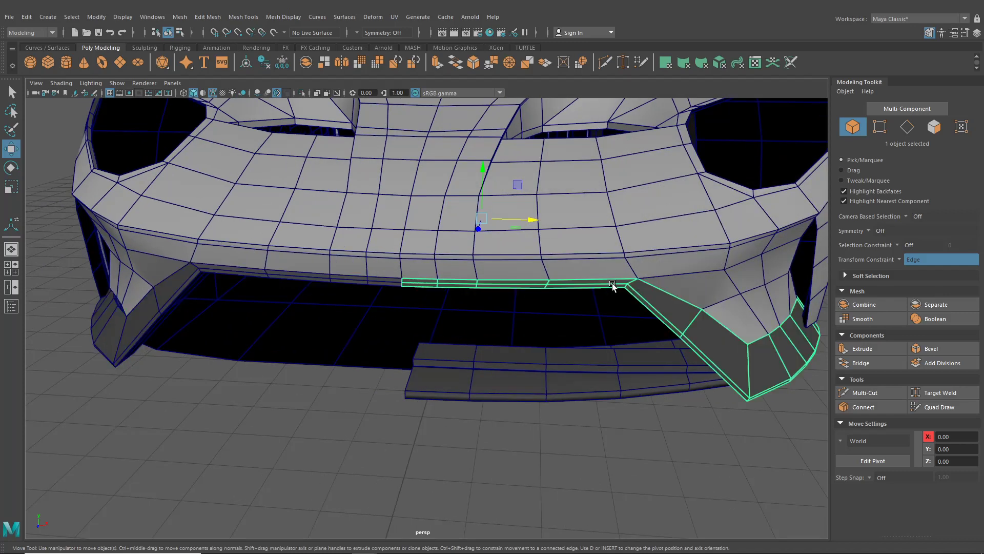
pyautogui.moveTo(613, 282); pyautogui.dragTo(564, 261, button='right')
pyautogui.click(628, 286)
pyautogui.moveTo(674, 285); pyautogui.dragTo(866, 305)
pyautogui.hotkey('ctrl', 'z')
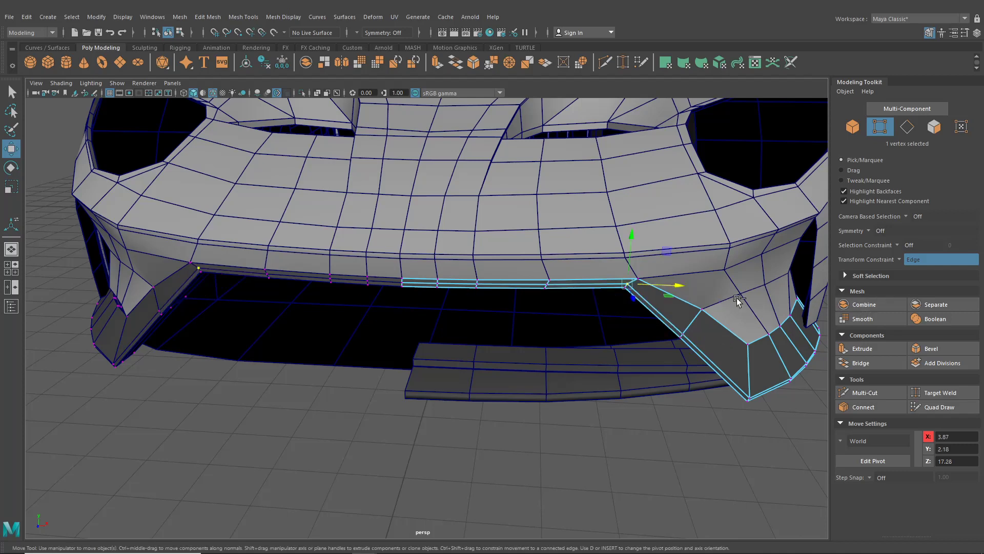
pyautogui.keyDown('alt'); pyautogui.moveTo(633, 300); pyautogui.dragTo(625, 295, button='middle'); pyautogui.keyUp('alt')
pyautogui.click(168, 32)
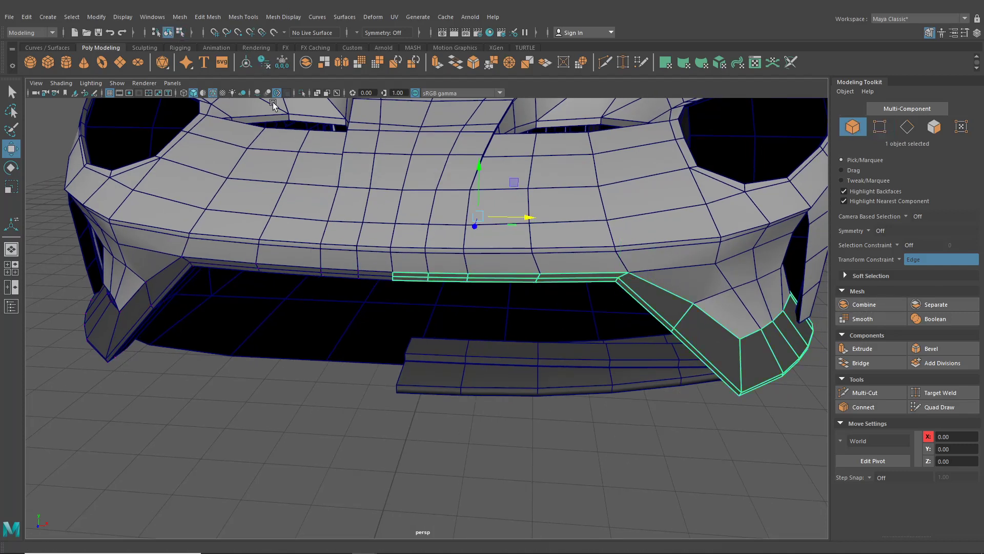
# Step: Mirror the inner frame and the front splitter to the other side with the same Duplicate Special instance settings
pyautogui.scroll(2, 464, 327)
pyautogui.click(478, 351)
pyautogui.hotkey('ctrl', 'shift', 'd')
pyautogui.click(471, 388)
pyautogui.hotkey('ctrl', 'shift', 'd')
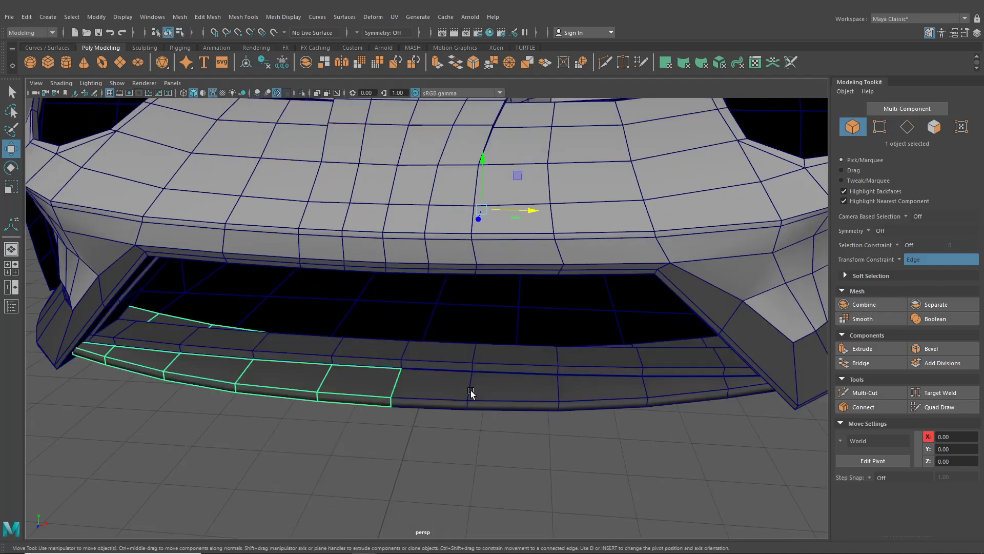
pyautogui.scroll(-3, 439, 393)
pyautogui.click(441, 393)
pyautogui.keyDown('alt'); pyautogui.moveTo(500, 392); pyautogui.dragTo(423, 393); pyautogui.keyUp('alt')
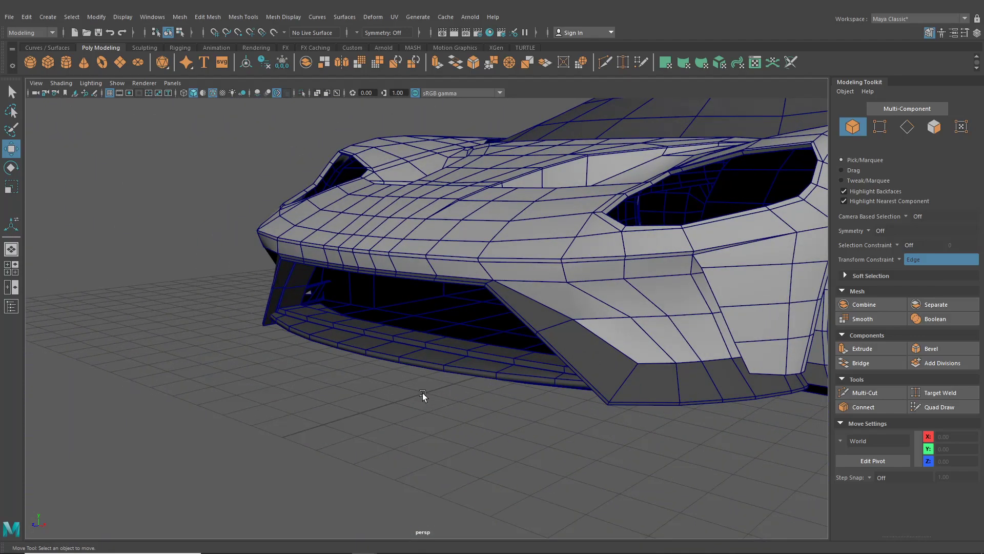
# Step: Move the honeycomb grid from in front of the car into the bumper intake, to about Z 16.94
pyautogui.keyDown('alt'); pyautogui.moveTo(444, 333); pyautogui.dragTo(420, 362); pyautogui.keyUp('alt')
pyautogui.keyDown('alt'); pyautogui.moveTo(420, 362); pyautogui.dragTo(411, 368, button='right'); pyautogui.keyUp('alt')
pyautogui.keyDown('alt'); pyautogui.moveTo(410, 368); pyautogui.dragTo(476, 359, button='middle'); pyautogui.keyUp('alt')
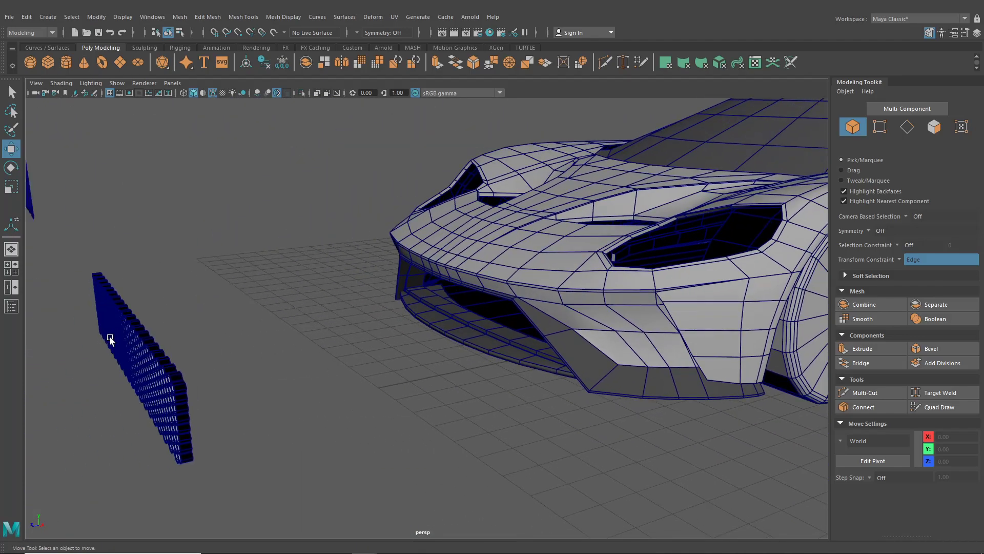
pyautogui.click(110, 341)
pyautogui.moveTo(81, 358); pyautogui.dragTo(447, 332)
pyautogui.keyDown('alt'); pyautogui.moveTo(453, 347); pyautogui.dragTo(508, 384, button='right'); pyautogui.keyUp('alt')
pyautogui.keyDown('alt'); pyautogui.moveTo(508, 384); pyautogui.dragTo(473, 423, button='middle'); pyautogui.keyUp('alt')
pyautogui.keyDown('alt'); pyautogui.moveTo(474, 424); pyautogui.dragTo(429, 379); pyautogui.keyUp('alt')
pyautogui.moveTo(465, 309); pyautogui.dragTo(383, 307)
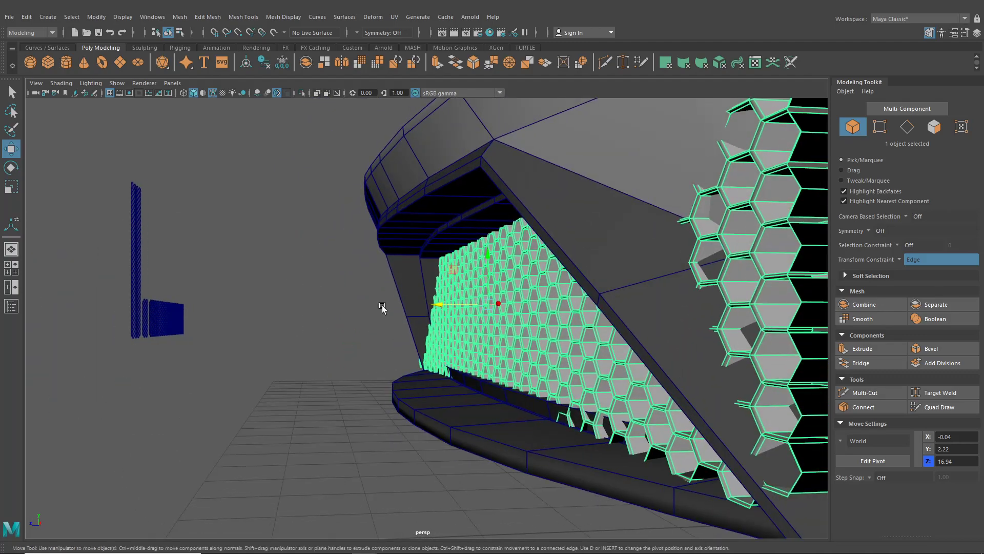
# Step: Adjust the honeycomb grid's depth in the intake and tilt it about 18.8° around X to match the opening
pyautogui.press('e')
pyautogui.moveTo(456, 277); pyautogui.dragTo(442, 308)
pyautogui.click(7, 153)
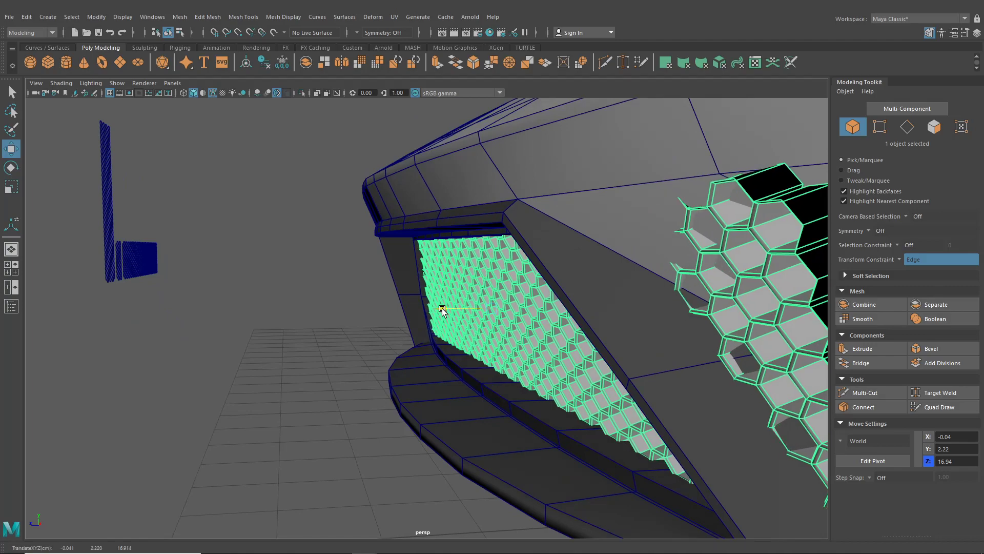
pyautogui.click(10, 168)
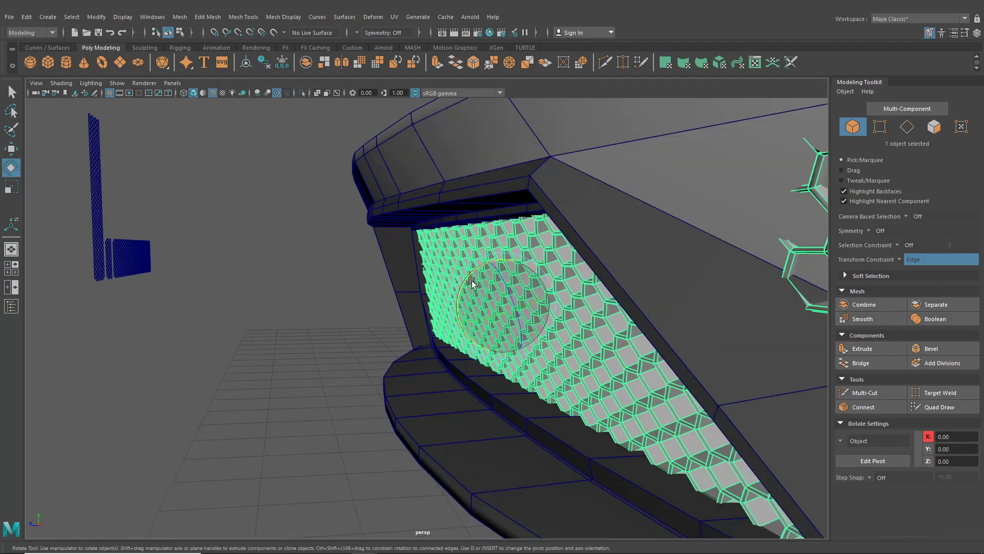
pyautogui.moveTo(469, 279); pyautogui.dragTo(467, 280)
pyautogui.scroll(-4, 467, 280)
pyautogui.keyDown('alt'); pyautogui.moveTo(470, 314); pyautogui.dragTo(494, 352); pyautogui.keyUp('alt')
pyautogui.scroll(4, 498, 352)
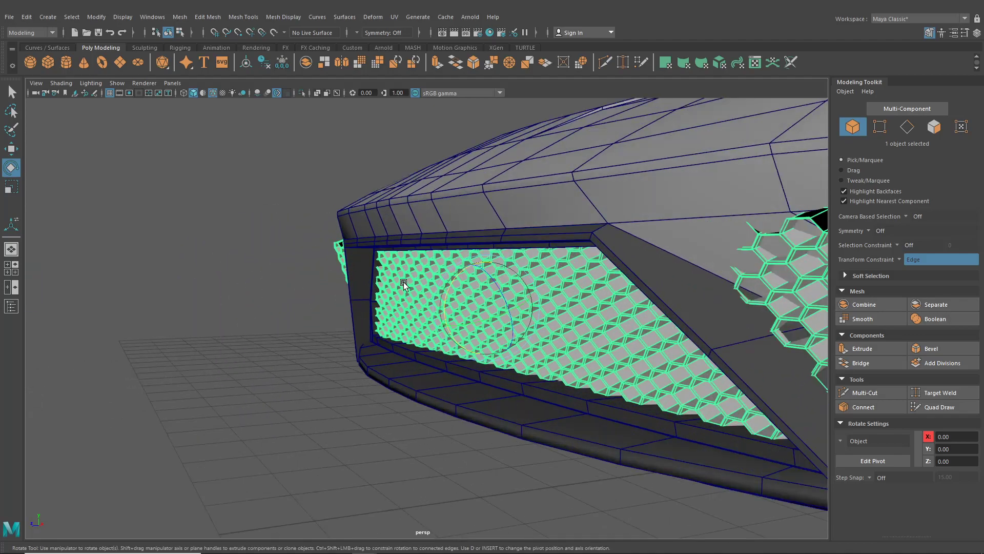
pyautogui.moveTo(449, 290); pyautogui.dragTo(448, 288)
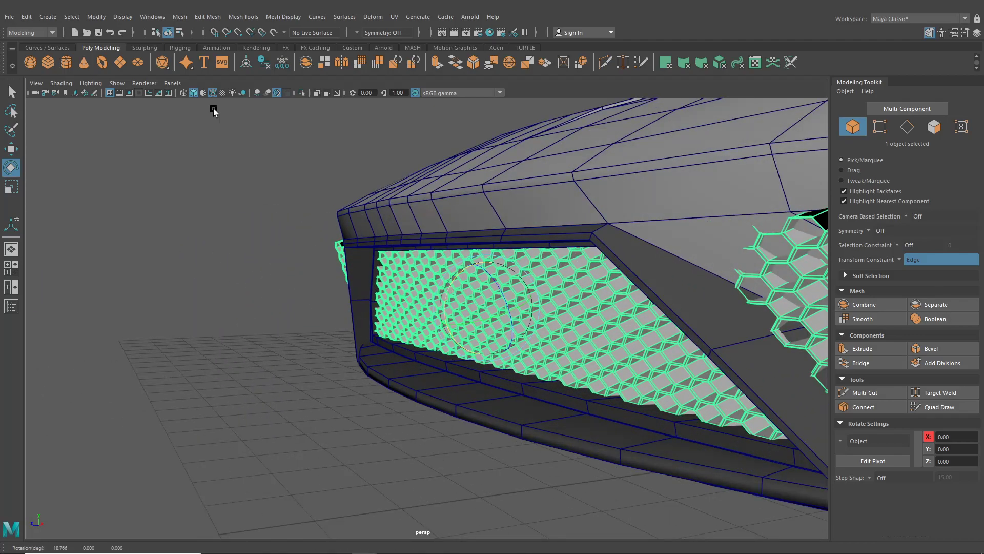
# Step: Apply a Lattice deformer to the honeycomb grid and show the lattice's channel attributes
pyautogui.click(179, 16)
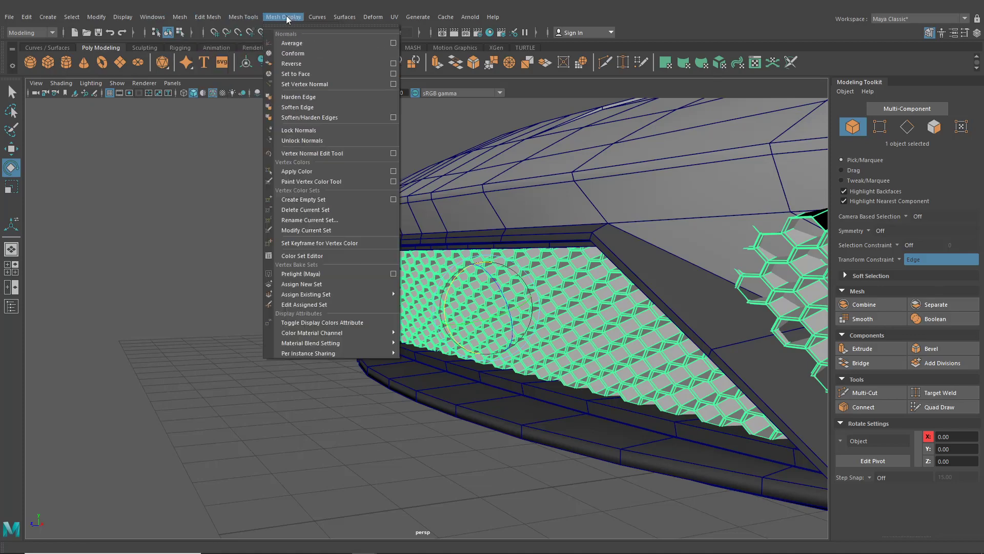
pyautogui.click(372, 18)
pyautogui.click(402, 97)
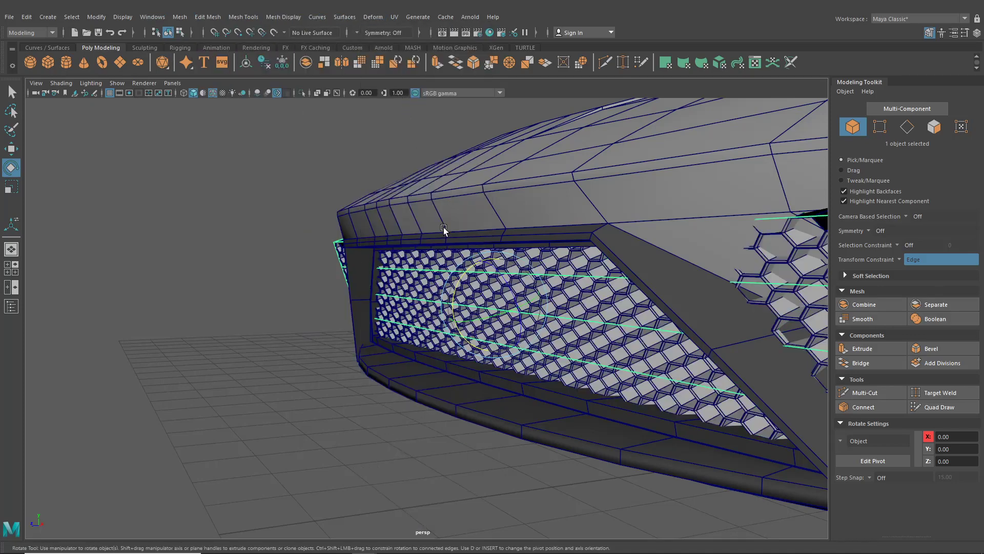
pyautogui.keyDown('alt'); pyautogui.moveTo(444, 231); pyautogui.dragTo(492, 246); pyautogui.keyUp('alt')
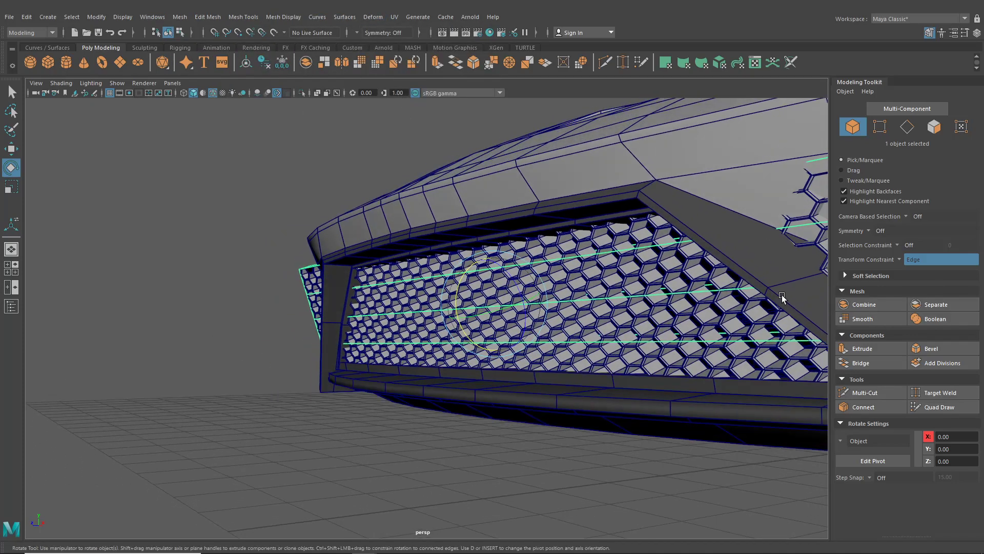
pyautogui.click(930, 32)
pyautogui.click(977, 32)
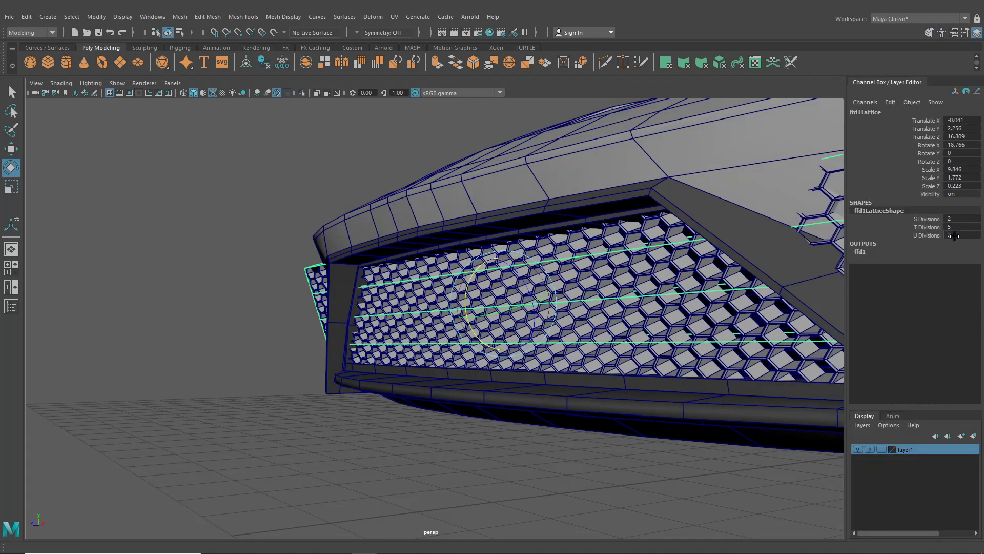
# Step: Try 6 U divisions on the lattice and set the value back to 2
pyautogui.write('6')
pyautogui.press('Return')
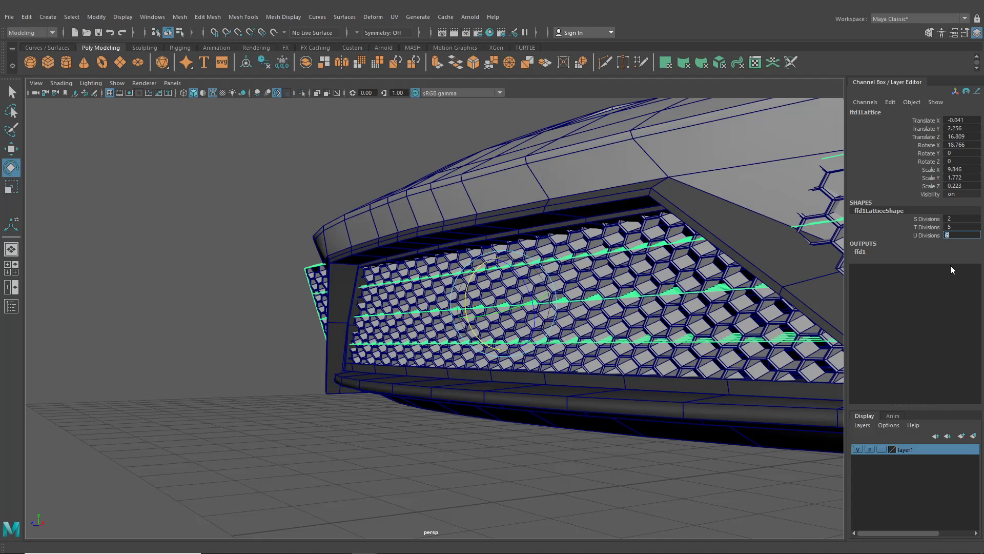
pyautogui.write('2')
pyautogui.press('Return')
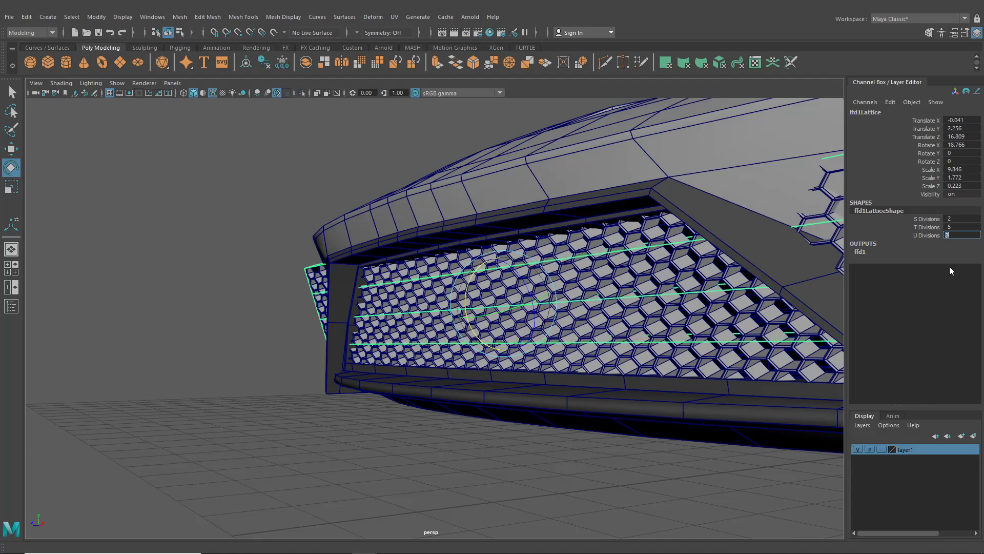
# Step: Set the lattice's S divisions to 8
pyautogui.click(952, 220)
pyautogui.write('6')
pyautogui.press('Return')
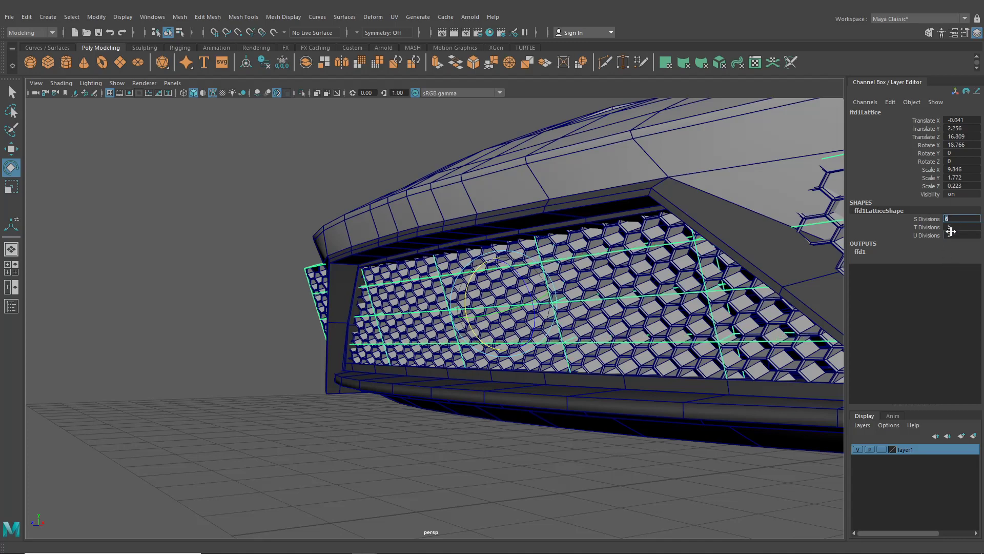
pyautogui.write('8')
pyautogui.press('Return')
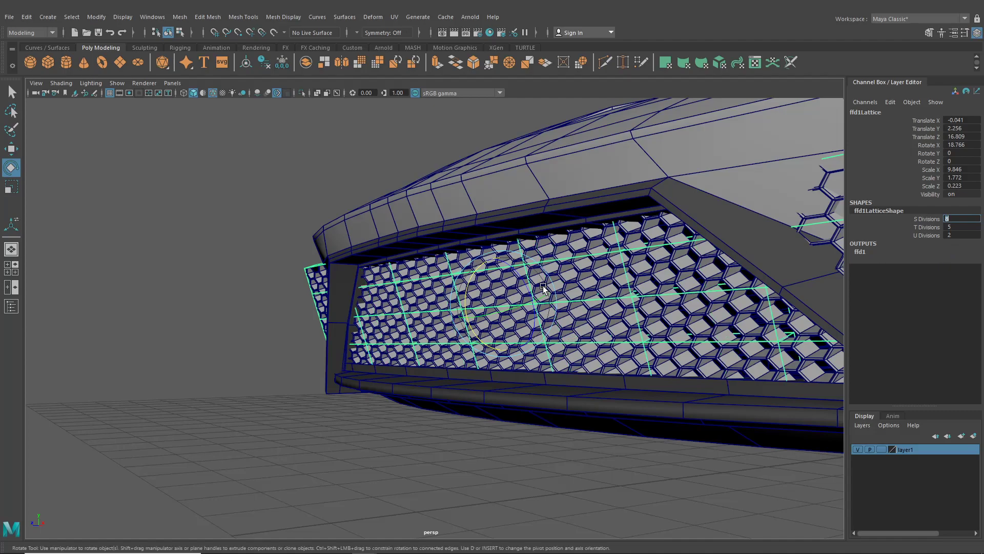
# Step: Switch the lattice to point editing and move its two central columns of points forward to about Z 17.03
pyautogui.keyDown('alt'); pyautogui.moveTo(697, 318); pyautogui.dragTo(595, 313); pyautogui.keyUp('alt')
pyautogui.keyDown('alt'); pyautogui.moveTo(585, 319); pyautogui.dragTo(263, 256); pyautogui.keyUp('alt')
pyautogui.moveTo(261, 258); pyautogui.dragTo(252, 235, button='right')
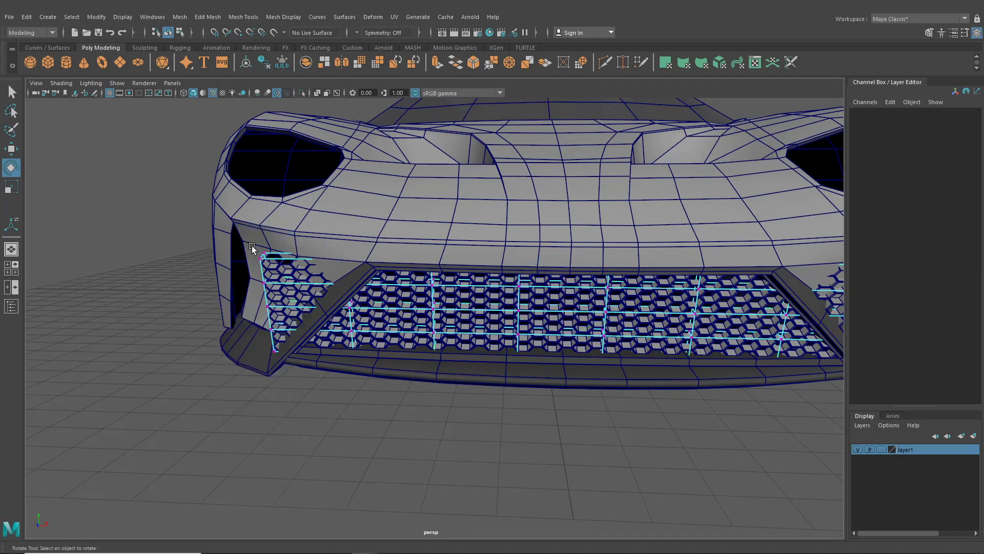
pyautogui.scroll(-3, 397, 331)
pyautogui.keyDown('alt'); pyautogui.moveTo(513, 351); pyautogui.dragTo(392, 363, button='middle'); pyautogui.keyUp('alt')
pyautogui.keyDown('alt'); pyautogui.moveTo(391, 363); pyautogui.dragTo(441, 378); pyautogui.keyUp('alt')
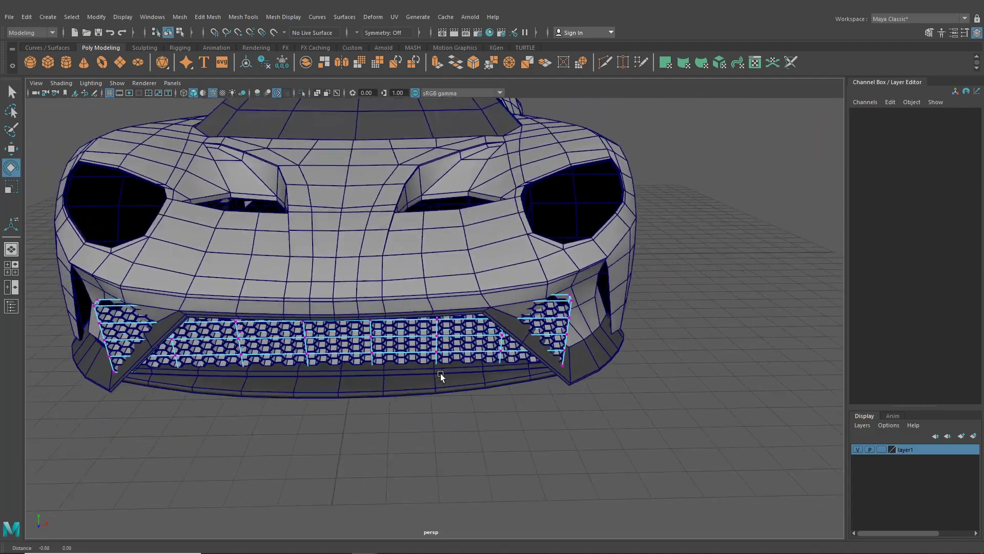
pyautogui.keyDown('alt'); pyautogui.moveTo(442, 377); pyautogui.dragTo(531, 382, button='middle'); pyautogui.keyUp('alt')
pyautogui.moveTo(481, 388); pyautogui.dragTo(455, 340)
pyautogui.press('w')
pyautogui.keyDown('alt'); pyautogui.moveTo(324, 258); pyautogui.dragTo(386, 304, button='right'); pyautogui.keyUp('alt')
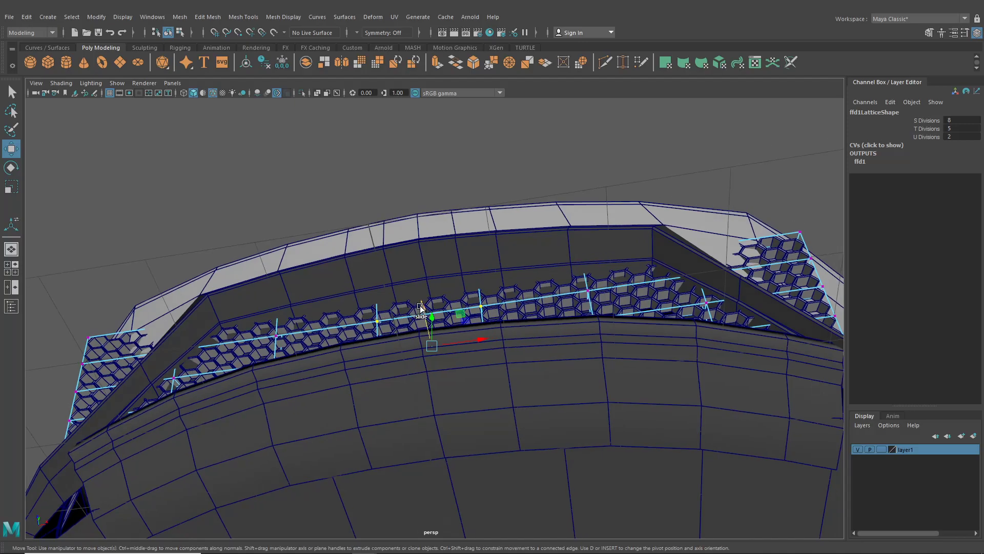
pyautogui.moveTo(419, 305)
pyautogui.keyDown('ctrl'); pyautogui.keyDown('shift'); pyautogui.mouseDown()
pyautogui.moveTo(416, 294)
pyautogui.moveTo(398, 376)
pyautogui.moveTo(433, 313)
pyautogui.moveTo(425, 303)
pyautogui.mouseUp(); pyautogui.keyUp('shift'); pyautogui.keyUp('ctrl')
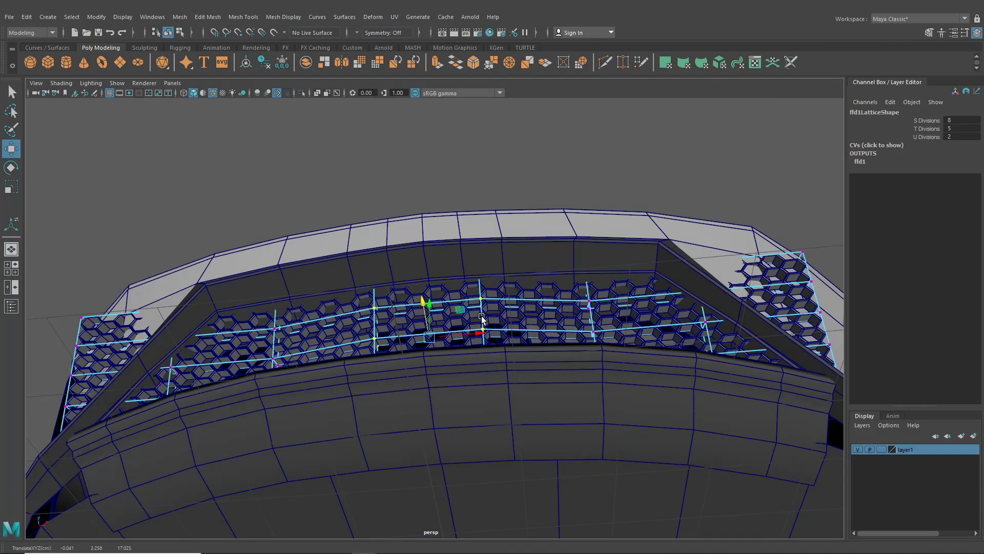
# Step: Select the lattice columns flanking the two central ones and move them forward to follow the bumper's curve
pyautogui.scroll(-3, 482, 316)
pyautogui.keyDown('alt'); pyautogui.moveTo(481, 316); pyautogui.dragTo(504, 351); pyautogui.keyUp('alt')
pyautogui.moveTo(500, 284); pyautogui.dragTo(548, 399)
pyautogui.keyDown('alt'); pyautogui.moveTo(416, 350); pyautogui.dragTo(460, 374, button='middle'); pyautogui.keyUp('alt')
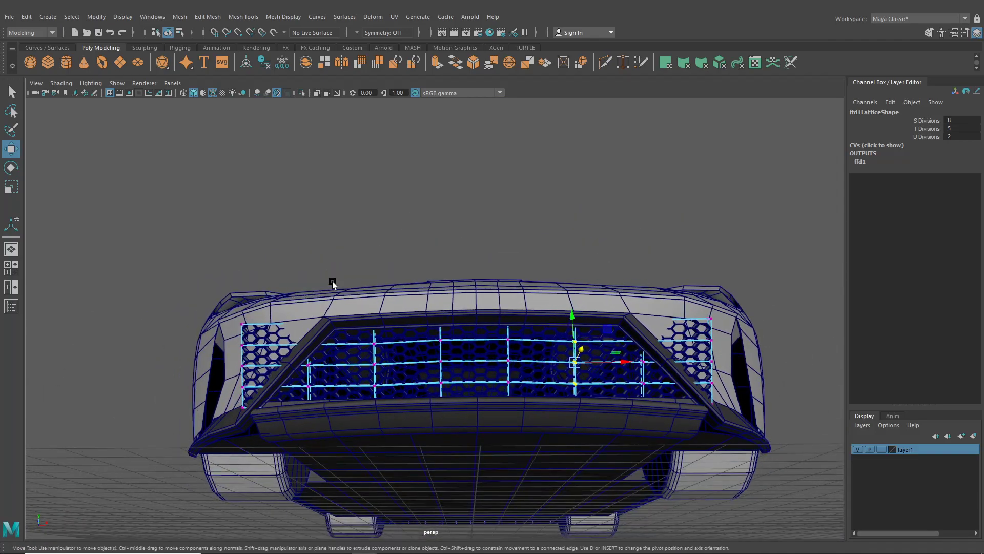
pyautogui.scroll(4, 414, 425)
pyautogui.keyDown('shift'); pyautogui.moveTo(412, 427); pyautogui.dragTo(510, 457); pyautogui.keyUp('shift')
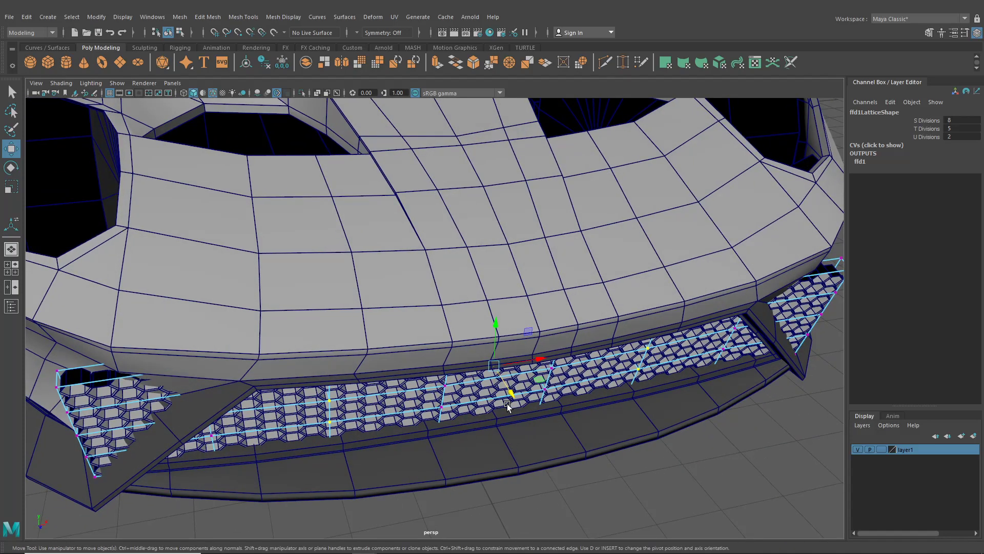
pyautogui.keyDown('ctrl'); pyautogui.keyDown('shift'); pyautogui.moveTo(512, 402); pyautogui.dragTo(467, 401); pyautogui.keyUp('shift'); pyautogui.keyUp('ctrl')
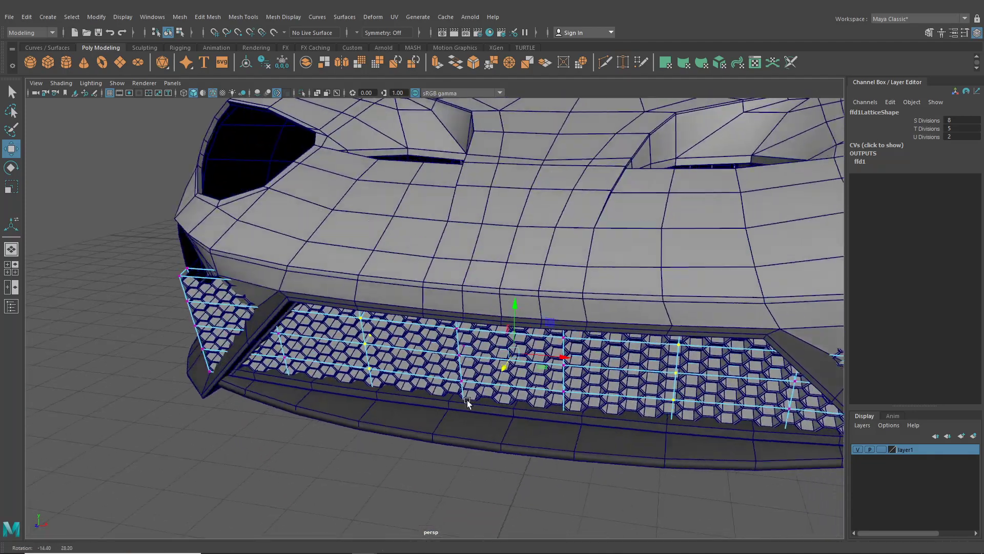
# Step: Examine the bent grille's fit in the intake from the side and front, along with the lattice's division settings
pyautogui.keyDown('alt'); pyautogui.moveTo(468, 401); pyautogui.dragTo(282, 374, button='middle'); pyautogui.keyUp('alt')
pyautogui.keyDown('alt'); pyautogui.moveTo(282, 373); pyautogui.dragTo(334, 379); pyautogui.keyUp('alt')
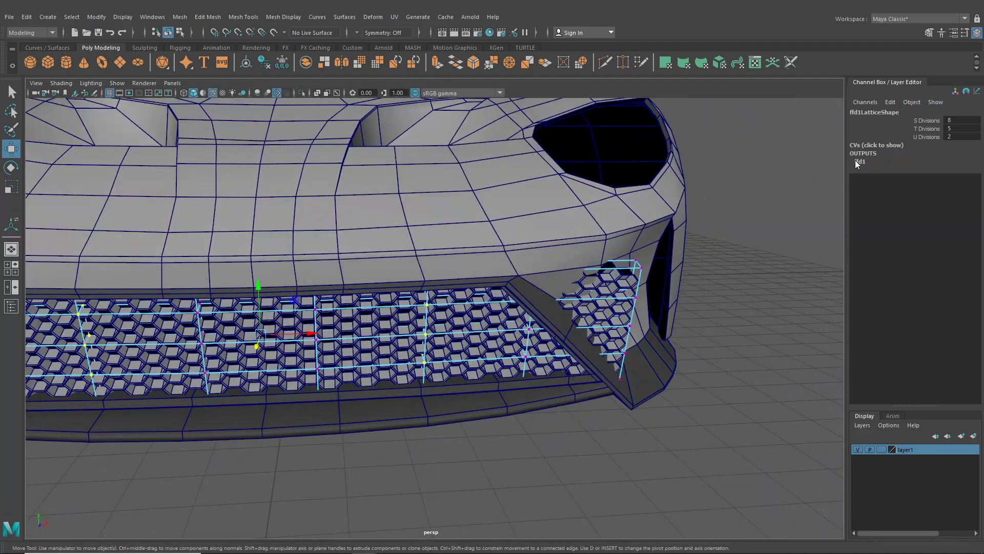
pyautogui.moveTo(636, 274); pyautogui.dragTo(820, 255, button='right')
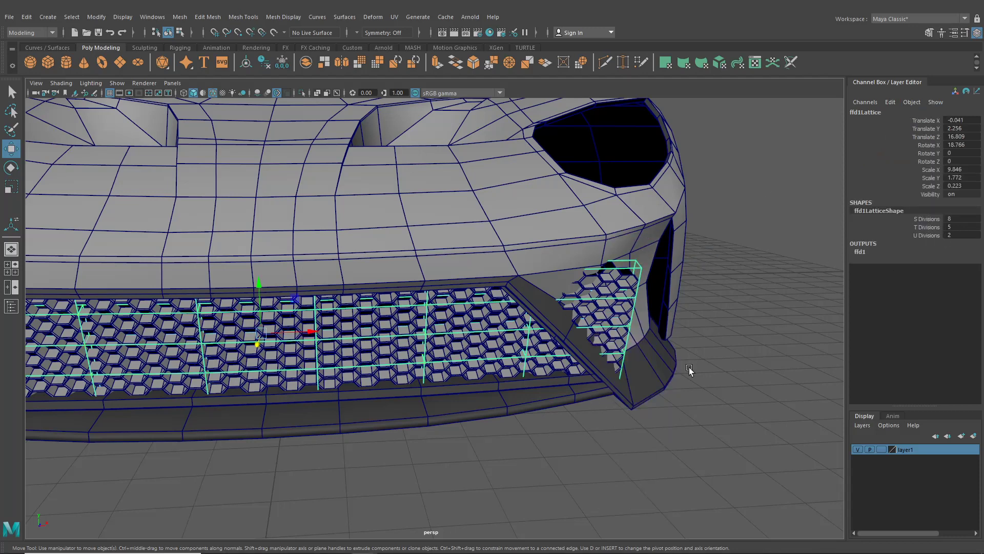
pyautogui.keyDown('alt'); pyautogui.moveTo(689, 369); pyautogui.dragTo(695, 351); pyautogui.keyUp('alt')
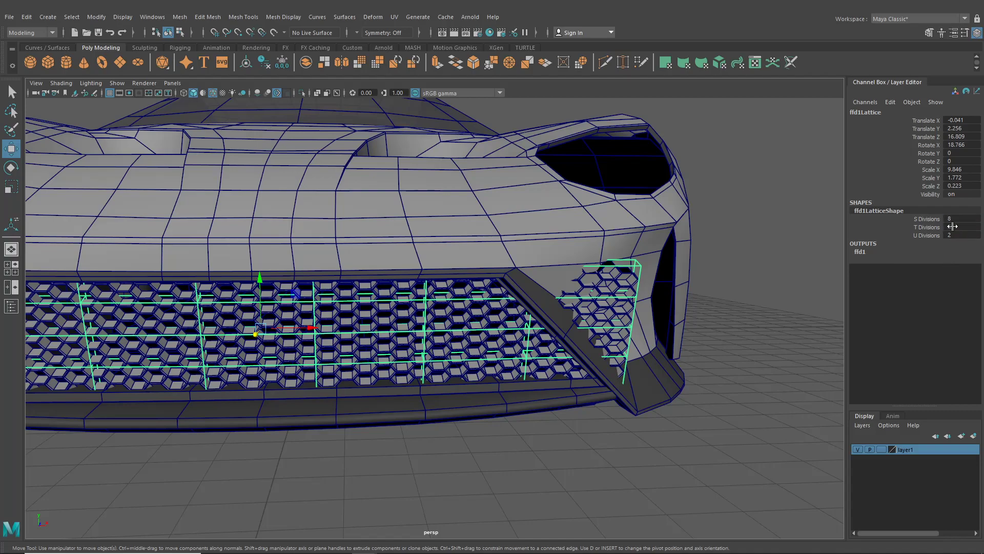
pyautogui.keyDown('alt'); pyautogui.moveTo(434, 373); pyautogui.dragTo(621, 291); pyautogui.keyUp('alt')
pyautogui.moveTo(641, 256); pyautogui.dragTo(623, 229, button='right')
pyautogui.scroll(-3, 610, 324)
pyautogui.keyDown('alt'); pyautogui.moveTo(610, 324); pyautogui.dragTo(610, 351); pyautogui.keyUp('alt')
pyautogui.keyDown('alt'); pyautogui.moveTo(610, 351); pyautogui.dragTo(670, 379, button='middle'); pyautogui.keyUp('alt')
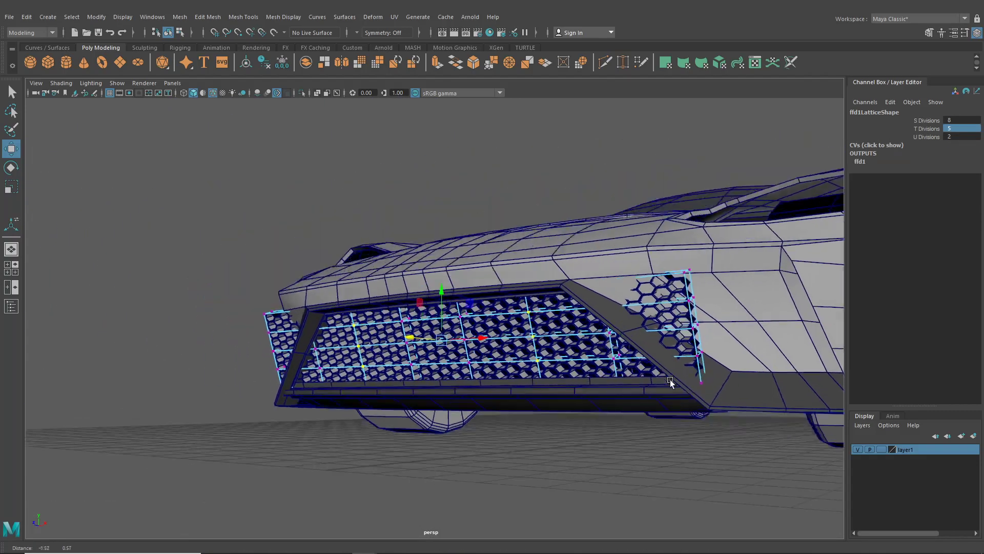
pyautogui.scroll(5, 636, 384)
pyautogui.keyDown('alt'); pyautogui.moveTo(625, 391); pyautogui.dragTo(643, 411); pyautogui.keyUp('alt')
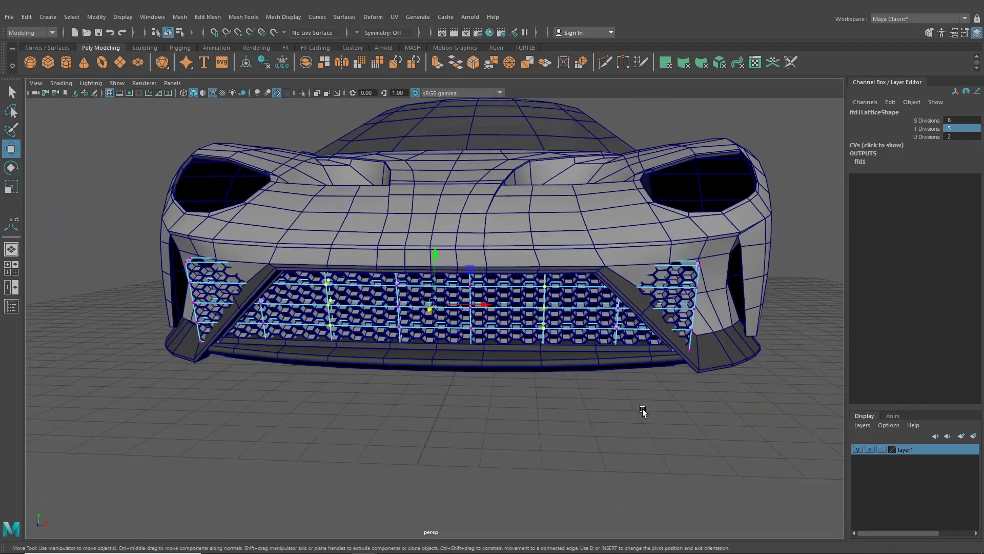
# Step: In the four-view layout, select the lattice's bottom row of points and move it forward to about Z 16.73
pyautogui.press('space')
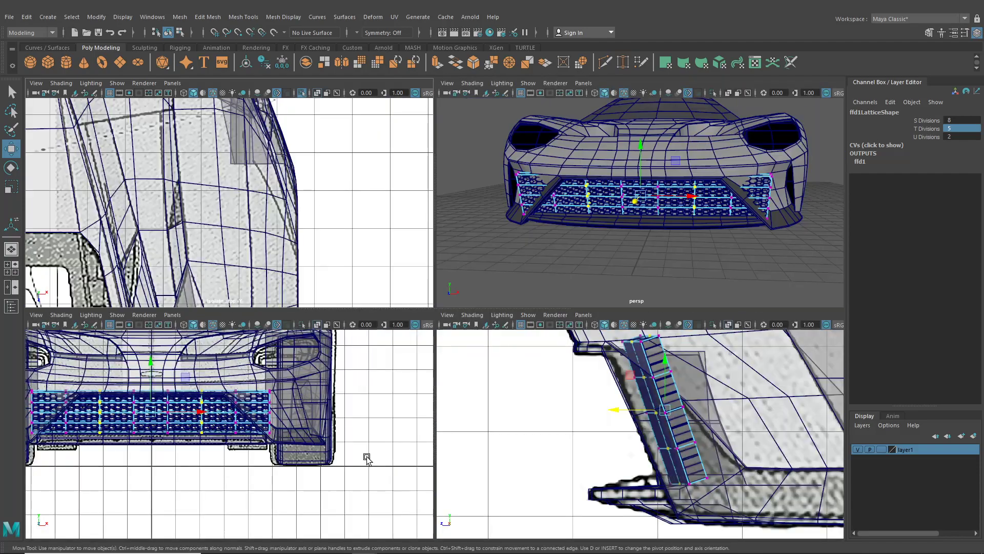
pyautogui.keyDown('alt'); pyautogui.moveTo(304, 456); pyautogui.dragTo(391, 456, button='middle'); pyautogui.keyUp('alt')
pyautogui.moveTo(392, 464); pyautogui.dragTo(69, 428)
pyautogui.keyDown('alt'); pyautogui.moveTo(521, 279); pyautogui.dragTo(601, 247); pyautogui.keyUp('alt')
pyautogui.keyDown('alt'); pyautogui.moveTo(600, 247); pyautogui.dragTo(626, 254, button='right'); pyautogui.keyUp('alt')
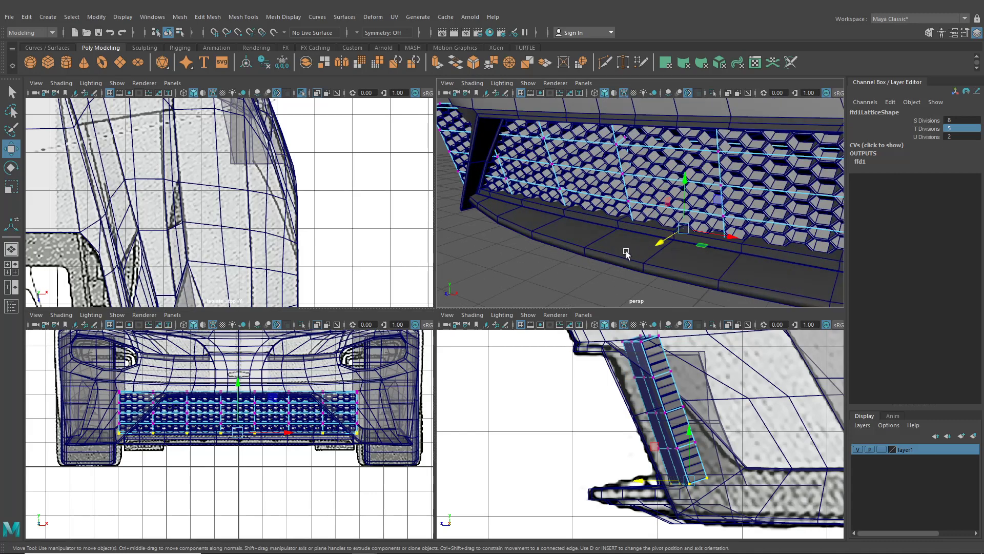
pyautogui.moveTo(662, 245); pyautogui.dragTo(655, 246, button='middle')
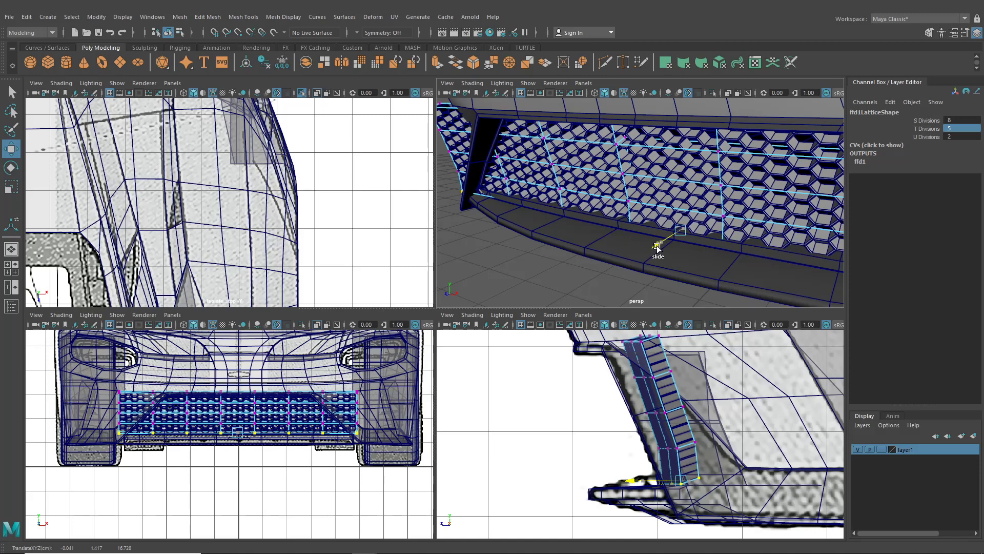
# Step: Select the lattice row just above the bottom one and move it forward to about Z 16.85
pyautogui.keyDown('alt'); pyautogui.moveTo(655, 246); pyautogui.dragTo(601, 264); pyautogui.keyUp('alt')
pyautogui.moveTo(102, 418); pyautogui.dragTo(392, 427)
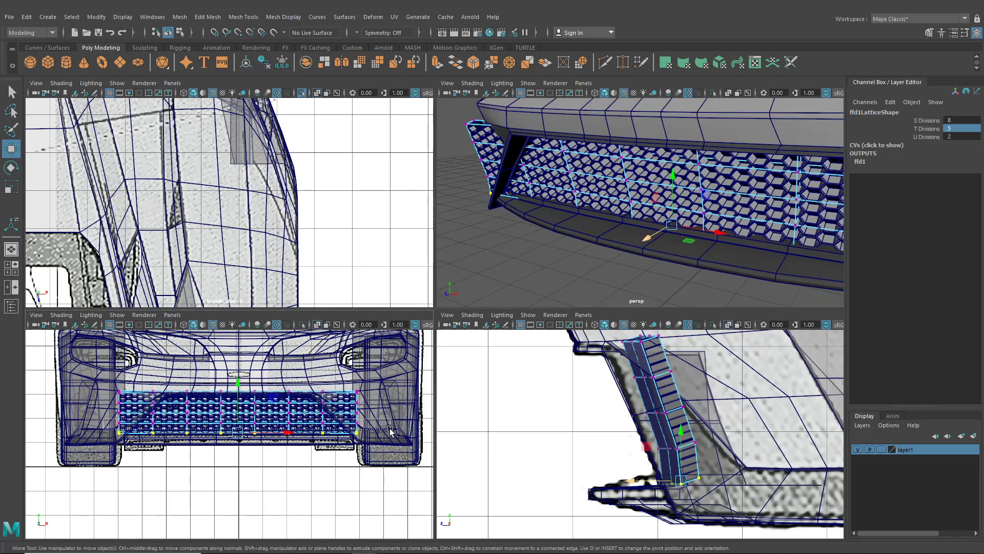
pyautogui.keyDown('alt'); pyautogui.moveTo(634, 277); pyautogui.dragTo(654, 225); pyautogui.keyUp('alt')
pyautogui.moveTo(654, 212); pyautogui.dragTo(651, 211, button='middle')
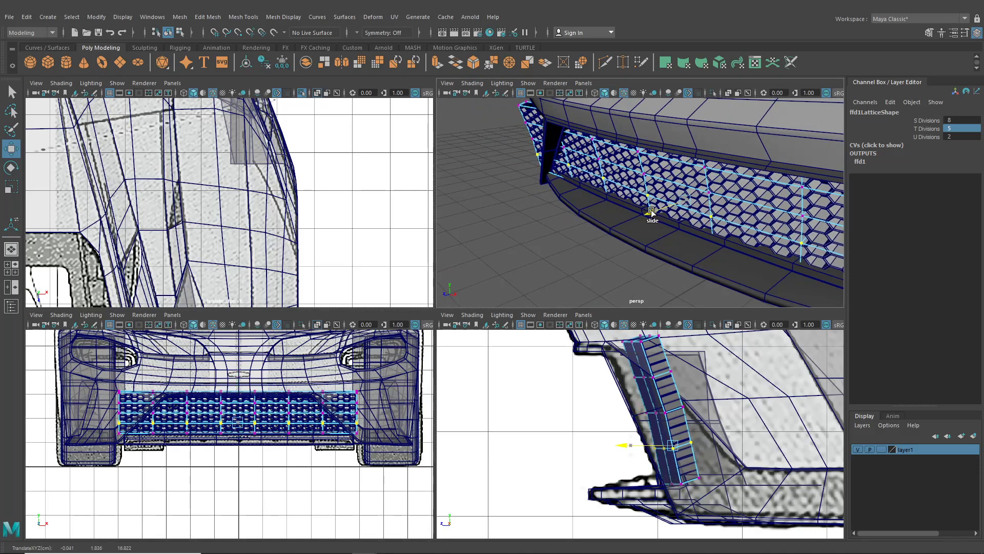
pyautogui.moveTo(651, 211)
pyautogui.keyDown('alt'); pyautogui.mouseDown()
pyautogui.moveTo(615, 204)
pyautogui.moveTo(657, 222)
pyautogui.mouseUp(); pyautogui.keyUp('alt')
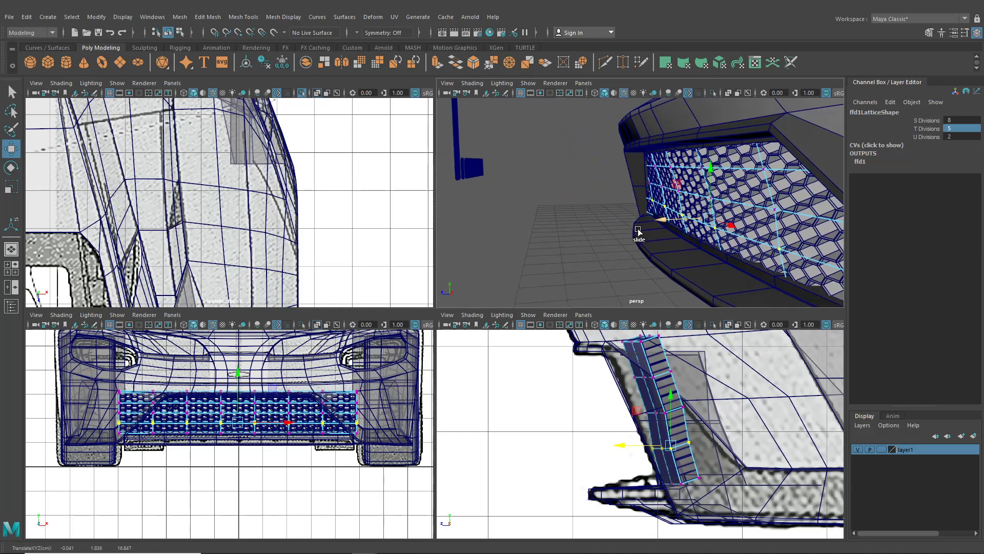
# Step: Adjust the depth of the lattice's middle row and of the lower points at both outer ends
pyautogui.moveTo(114, 409); pyautogui.dragTo(369, 416)
pyautogui.keyDown('alt'); pyautogui.moveTo(641, 242); pyautogui.dragTo(743, 235); pyautogui.keyUp('alt')
pyautogui.press('space')
pyautogui.keyDown('alt'); pyautogui.moveTo(635, 254); pyautogui.dragTo(278, 272); pyautogui.keyUp('alt')
pyautogui.moveTo(250, 348); pyautogui.dragTo(250, 348)
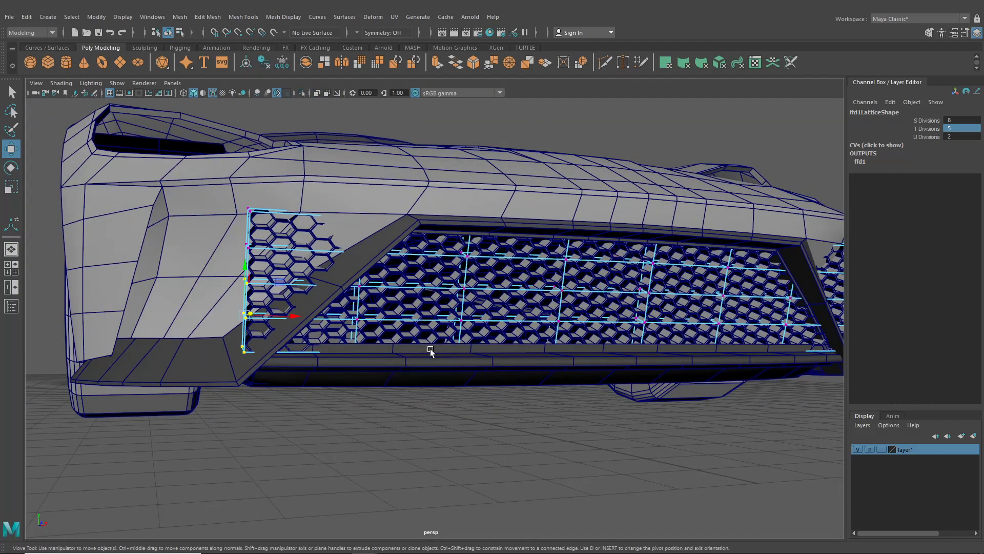
pyautogui.keyDown('alt'); pyautogui.moveTo(429, 349); pyautogui.dragTo(734, 376); pyautogui.keyUp('alt')
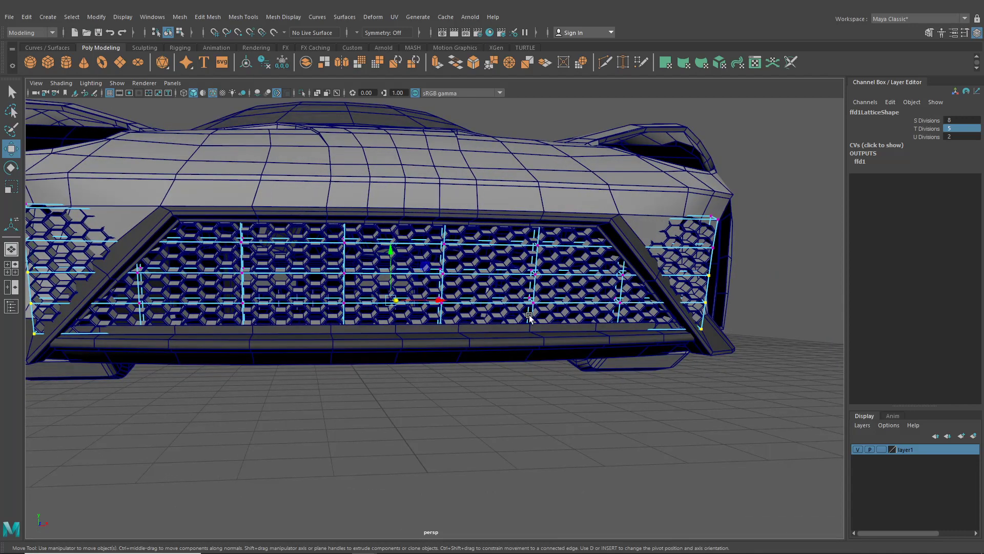
# Step: Select the lower points in the third lattice column from each end and adjust their depth along Z
pyautogui.keyDown('alt'); pyautogui.moveTo(529, 317); pyautogui.dragTo(325, 269); pyautogui.keyUp('alt')
pyautogui.keyDown('alt'); pyautogui.moveTo(318, 278); pyautogui.dragTo(163, 270); pyautogui.keyUp('alt')
pyautogui.keyDown('alt'); pyautogui.moveTo(363, 292); pyautogui.dragTo(634, 288); pyautogui.keyUp('alt')
pyautogui.moveTo(580, 231); pyautogui.dragTo(574, 221)
pyautogui.keyDown('alt'); pyautogui.moveTo(575, 221); pyautogui.dragTo(524, 243); pyautogui.keyUp('alt')
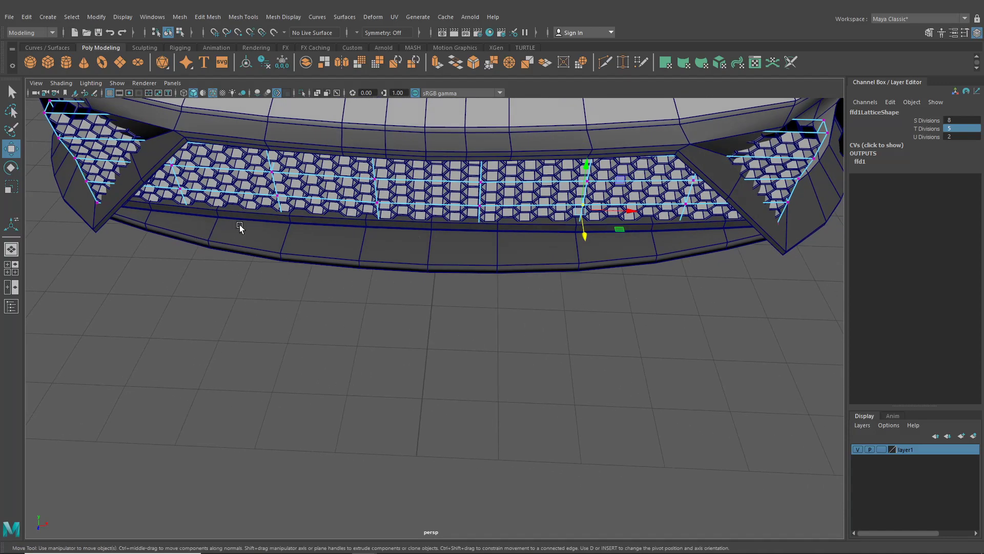
pyautogui.keyDown('shift'); pyautogui.moveTo(291, 193); pyautogui.dragTo(309, 205); pyautogui.keyUp('shift')
pyautogui.keyDown('ctrl'); pyautogui.keyDown('shift'); pyautogui.moveTo(416, 222); pyautogui.dragTo(417, 216); pyautogui.keyUp('shift'); pyautogui.keyUp('ctrl')
# Step: Adjust the depth of the lower points in the second lattice column from each end
pyautogui.moveTo(163, 178); pyautogui.dragTo(194, 232)
pyautogui.keyDown('shift'); pyautogui.moveTo(716, 241); pyautogui.dragTo(715, 241); pyautogui.keyUp('shift')
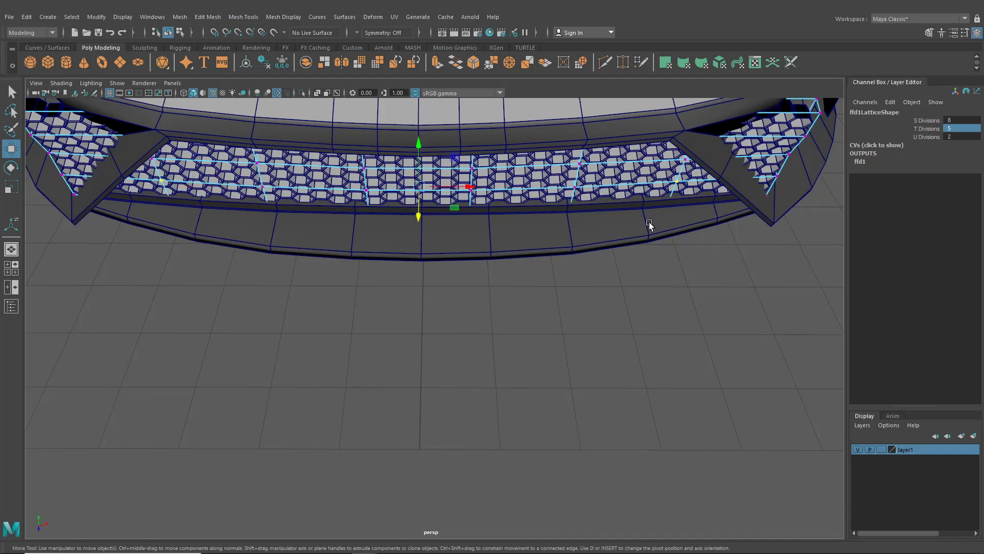
pyautogui.moveTo(418, 220); pyautogui.dragTo(421, 219)
pyautogui.keyDown('alt'); pyautogui.moveTo(359, 251); pyautogui.dragTo(296, 230); pyautogui.keyUp('alt')
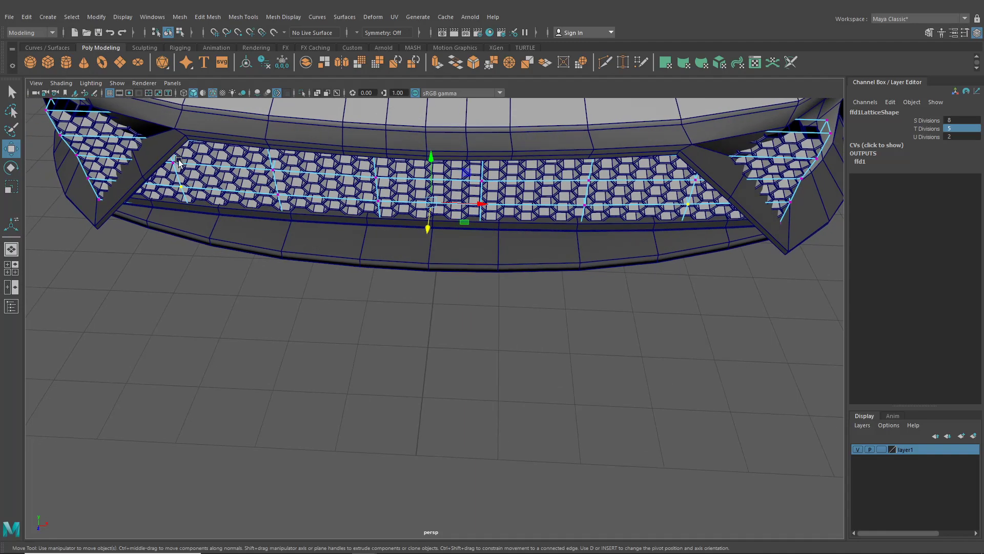
# Step: Select the middle-row points in the second lattice column from each end and shift them to about Z 16.85
pyautogui.keyDown('alt'); pyautogui.moveTo(175, 176); pyautogui.dragTo(152, 215); pyautogui.keyUp('alt')
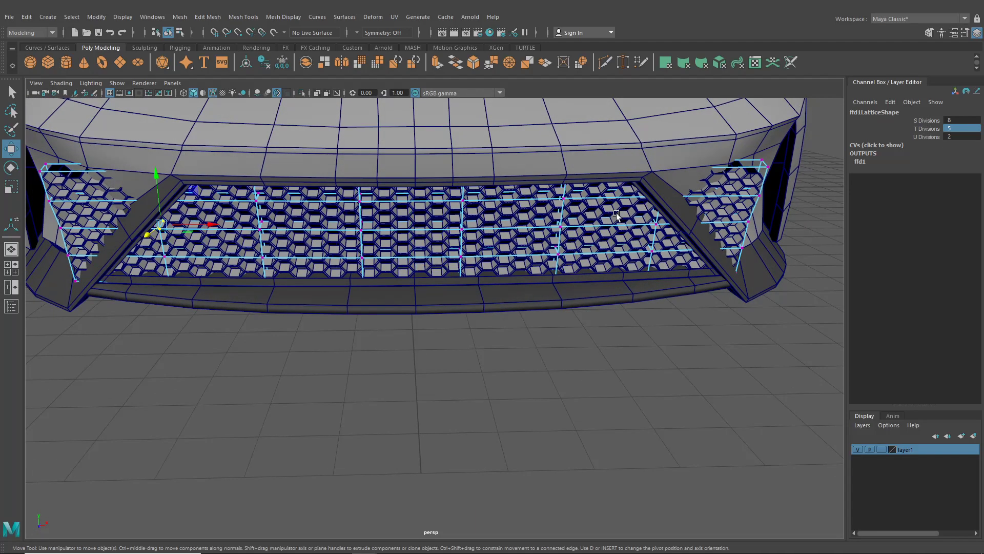
pyautogui.keyDown('alt'); pyautogui.moveTo(649, 218); pyautogui.dragTo(464, 245); pyautogui.keyUp('alt')
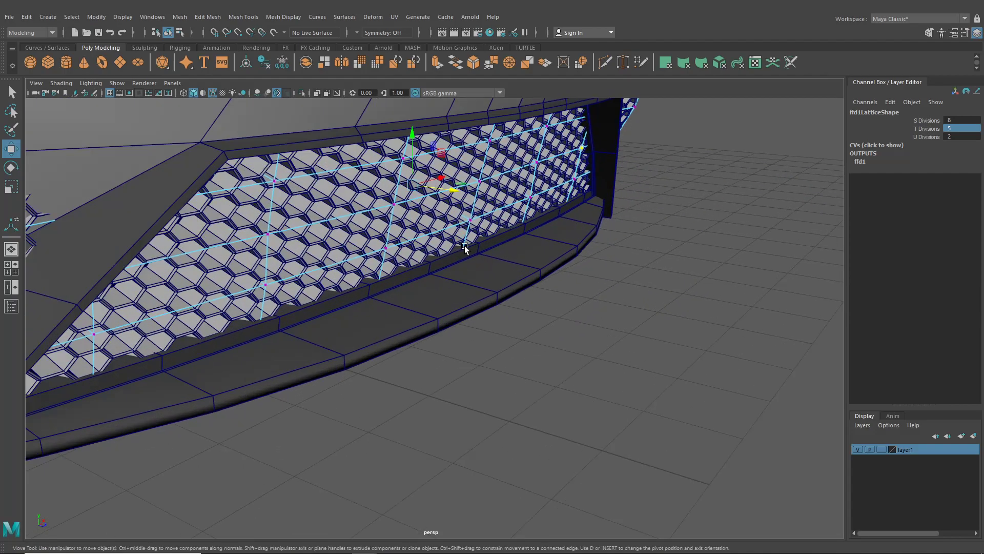
pyautogui.moveTo(445, 189); pyautogui.dragTo(454, 192)
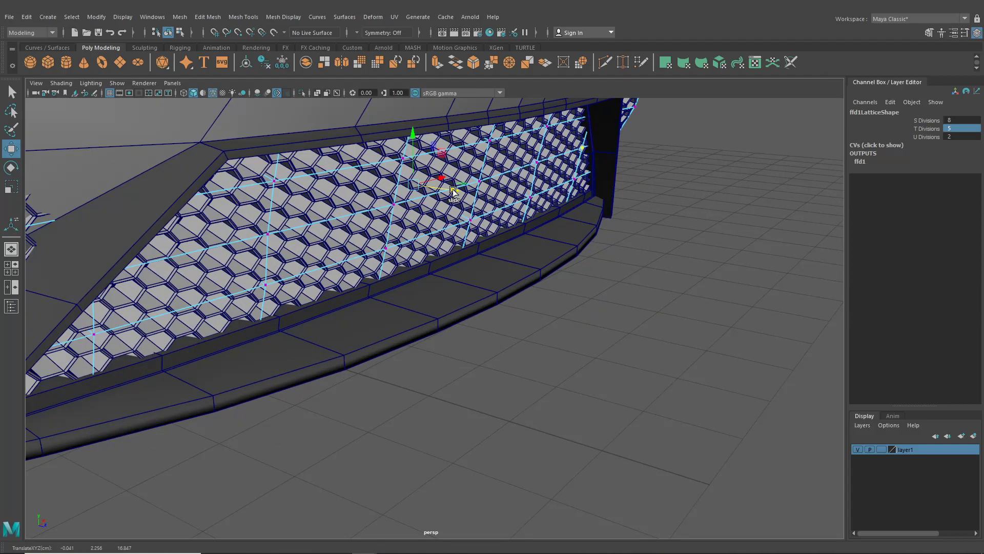
pyautogui.keyDown('alt'); pyautogui.moveTo(589, 148); pyautogui.dragTo(402, 296); pyautogui.keyUp('alt')
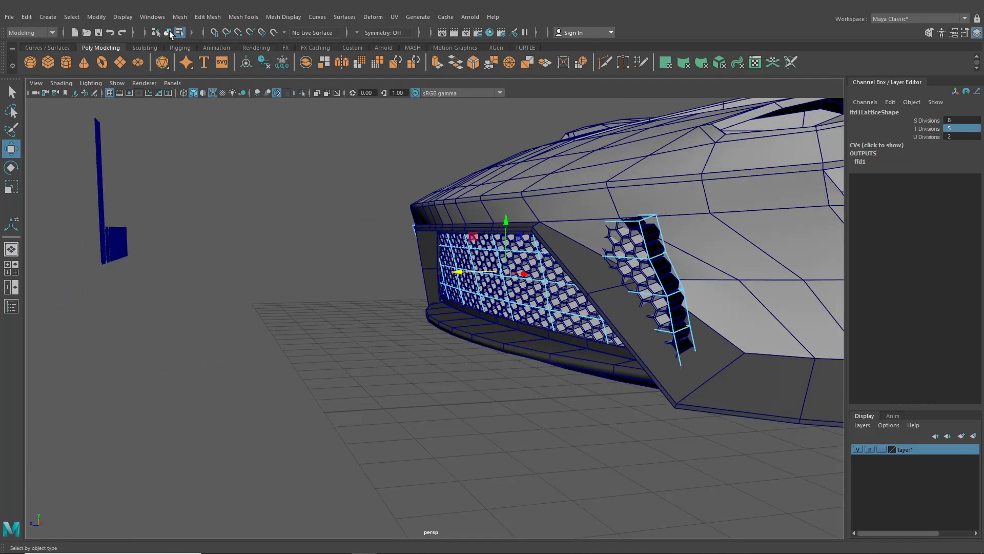
# Step: Return to object selection, select the honeycomb grille and delete all construction history in the scene
pyautogui.click(168, 32)
pyautogui.scroll(4, 343, 297)
pyautogui.click(343, 298)
pyautogui.keyDown('alt'); pyautogui.moveTo(342, 299); pyautogui.dragTo(468, 325); pyautogui.keyUp('alt')
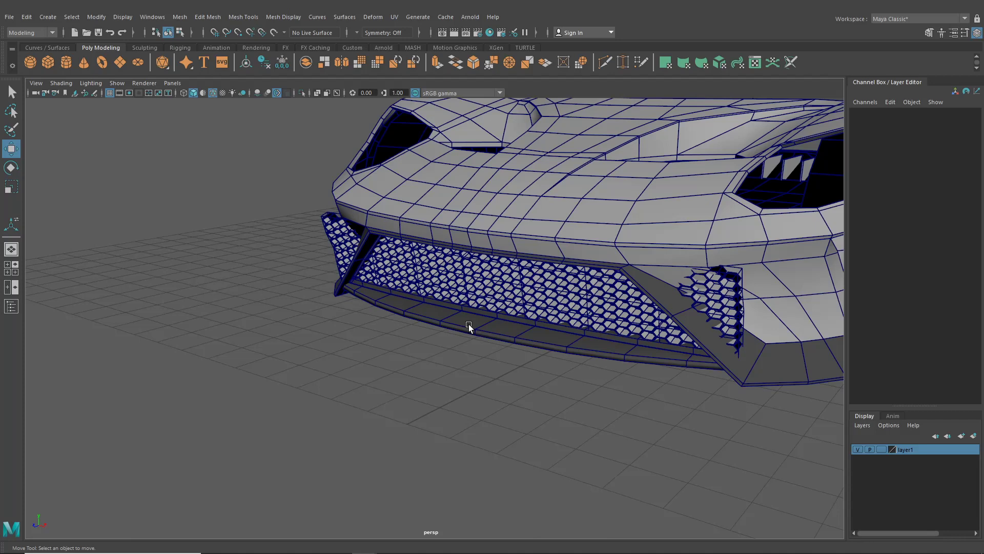
pyautogui.click(481, 283)
pyautogui.click(21, 18)
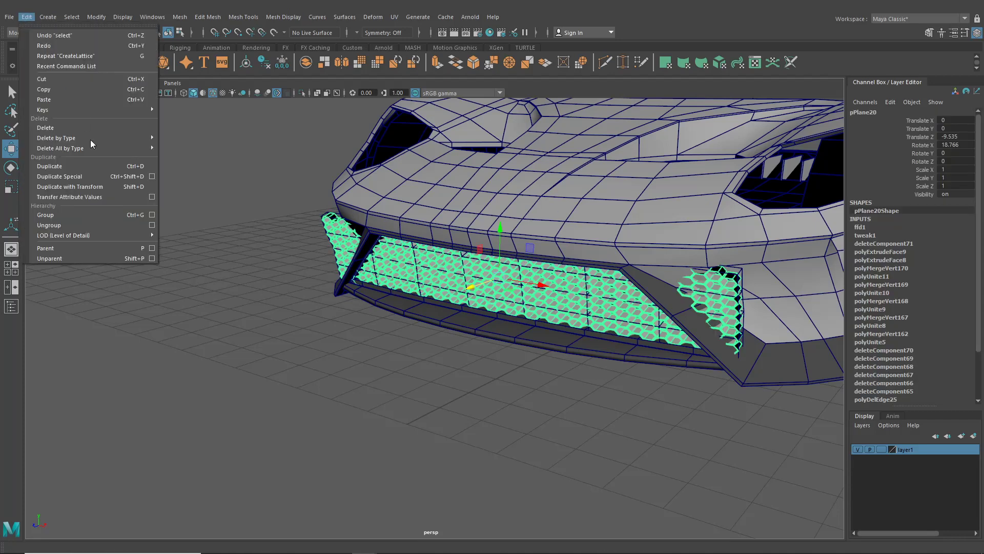
pyautogui.moveTo(80, 149)
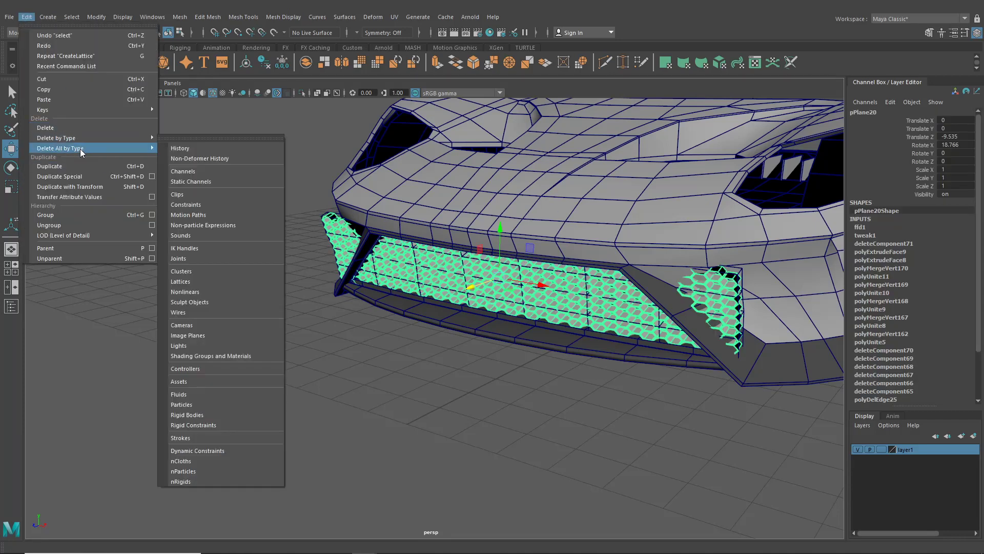
pyautogui.click(195, 150)
pyautogui.keyDown('alt'); pyautogui.moveTo(293, 252); pyautogui.dragTo(426, 333); pyautogui.keyUp('alt')
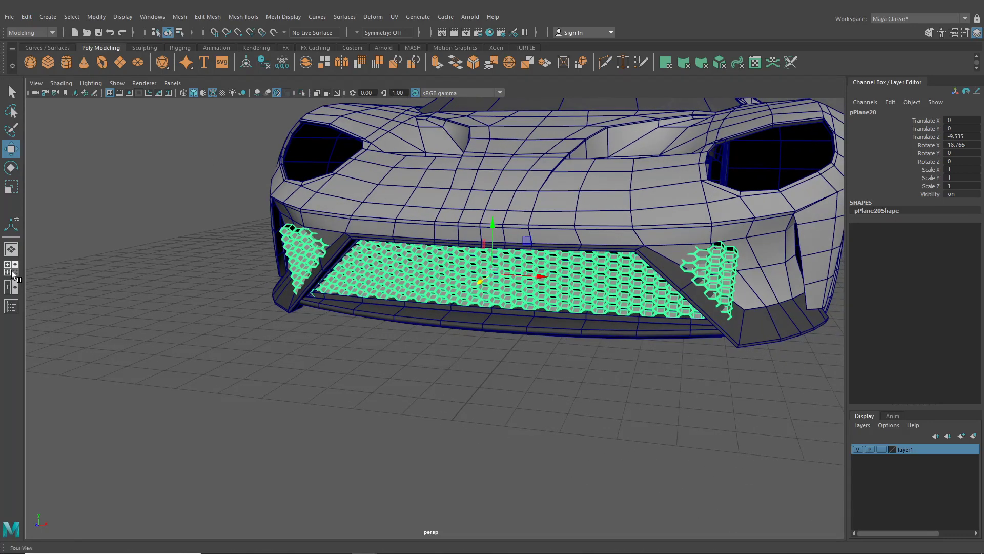
# Step: In the front view, select and delete the grille faces that stick out past the intake's slanted edge on the headlight side beside the wheel
pyautogui.moveTo(389, 265); pyautogui.dragTo(391, 287, button='right')
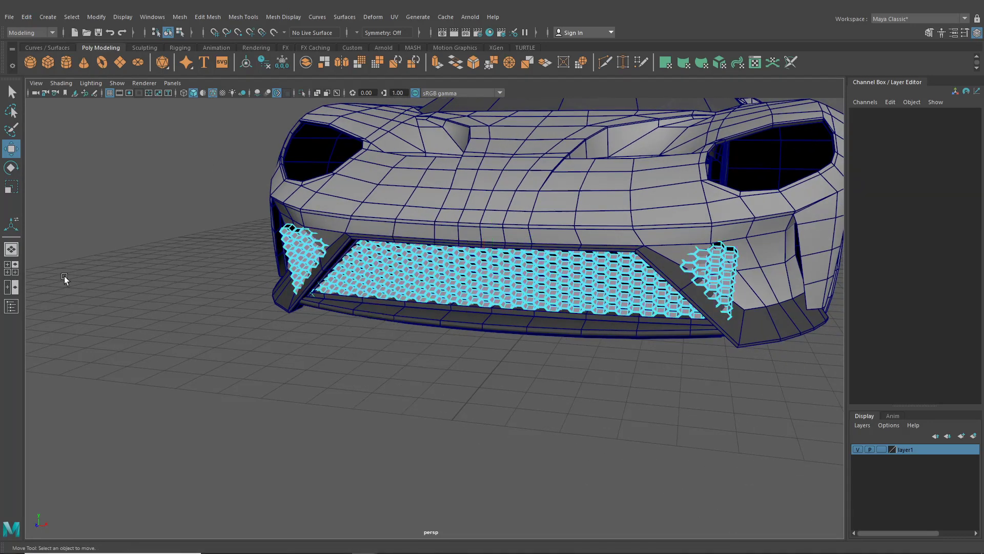
pyautogui.click(16, 272)
pyautogui.press('space')
pyautogui.keyDown('alt'); pyautogui.moveTo(361, 408); pyautogui.dragTo(132, 412, button='middle'); pyautogui.keyUp('alt')
pyautogui.scroll(1, 454, 168)
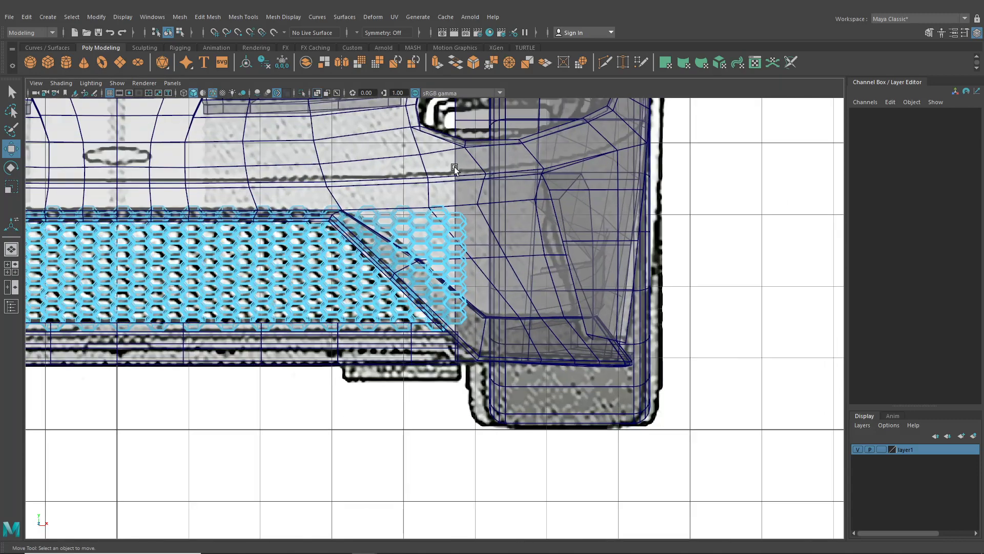
pyautogui.moveTo(473, 291); pyautogui.dragTo(472, 290)
pyautogui.press('Delete')
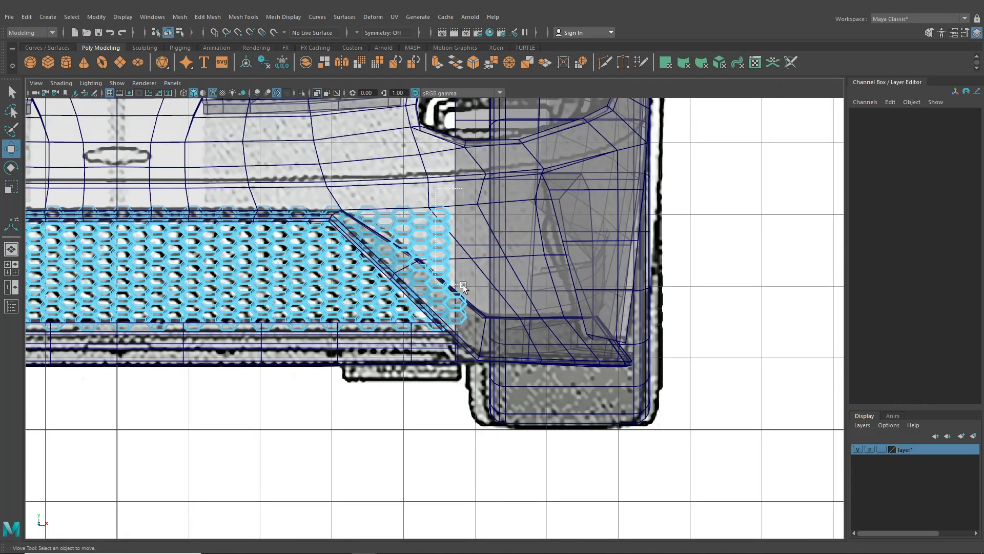
pyautogui.moveTo(410, 204); pyautogui.dragTo(400, 240)
pyautogui.press('Delete')
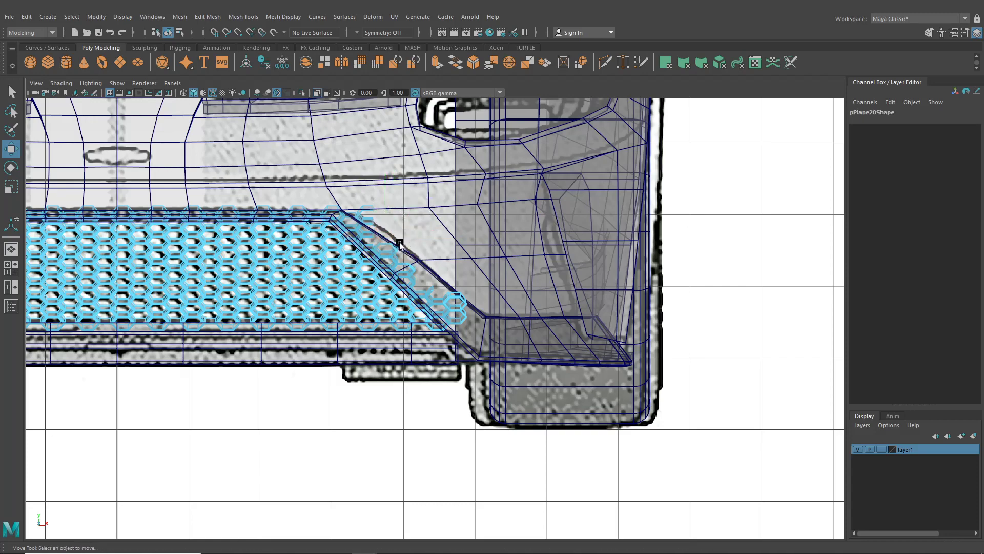
pyautogui.press('Delete')
# Step: Return to the perspective view and switch the honeycomb grille from component editing back to object selection
pyautogui.click(11, 248)
pyautogui.scroll(3, 512, 304)
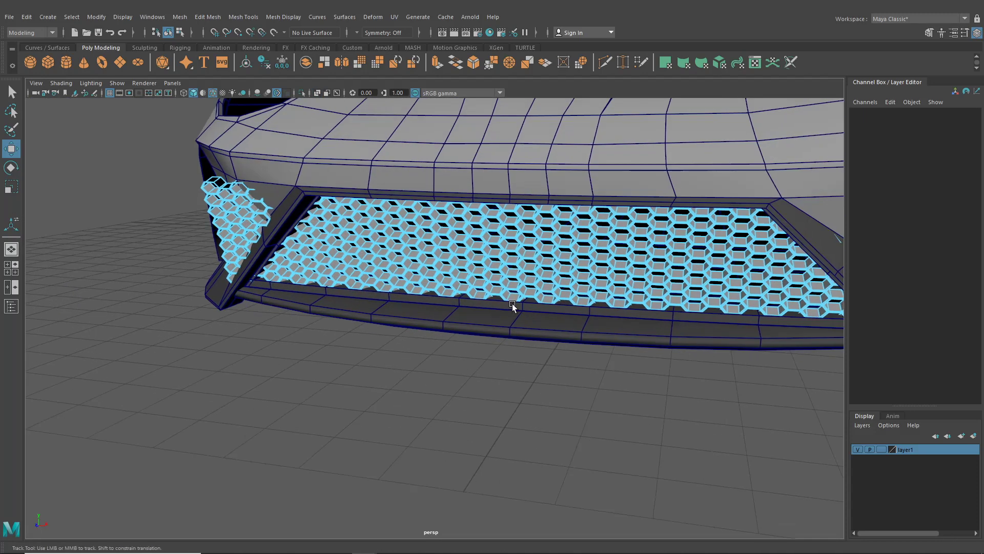
pyautogui.keyDown('alt'); pyautogui.moveTo(512, 303); pyautogui.dragTo(612, 204); pyautogui.keyUp('alt')
pyautogui.scroll(-3, 475, 330)
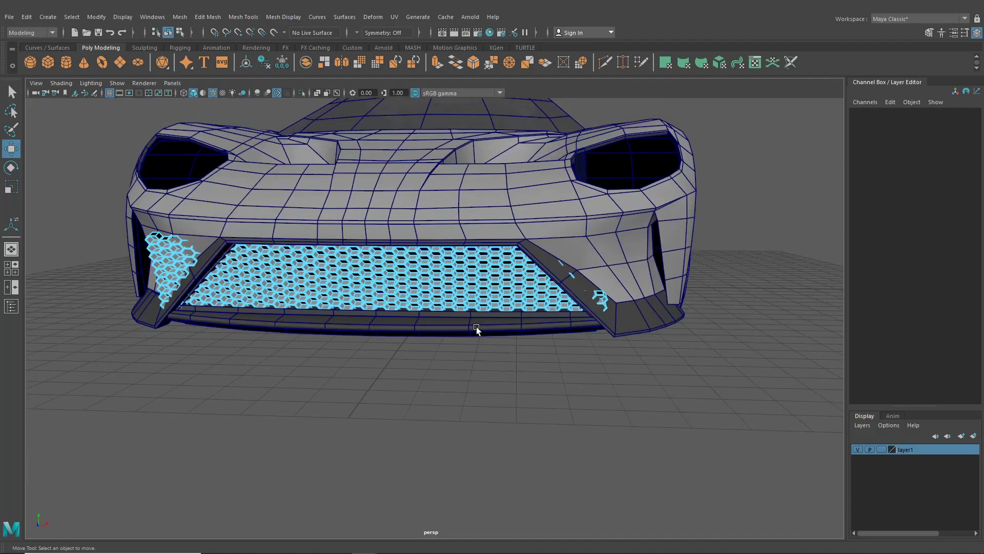
pyautogui.scroll(-1, 621, 343)
pyautogui.click(170, 32)
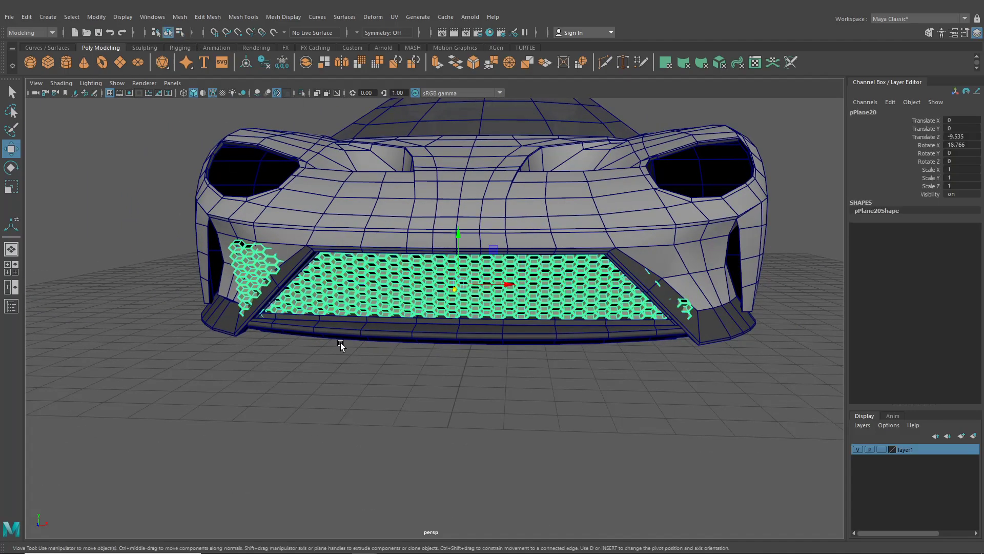
# Step: Deselect the grille and examine its fit in the bumper intake and the car's front end from several angles
pyautogui.scroll(-2, 431, 384)
pyautogui.keyDown('alt'); pyautogui.moveTo(432, 383); pyautogui.dragTo(456, 402); pyautogui.keyUp('alt')
pyautogui.scroll(4, 487, 373)
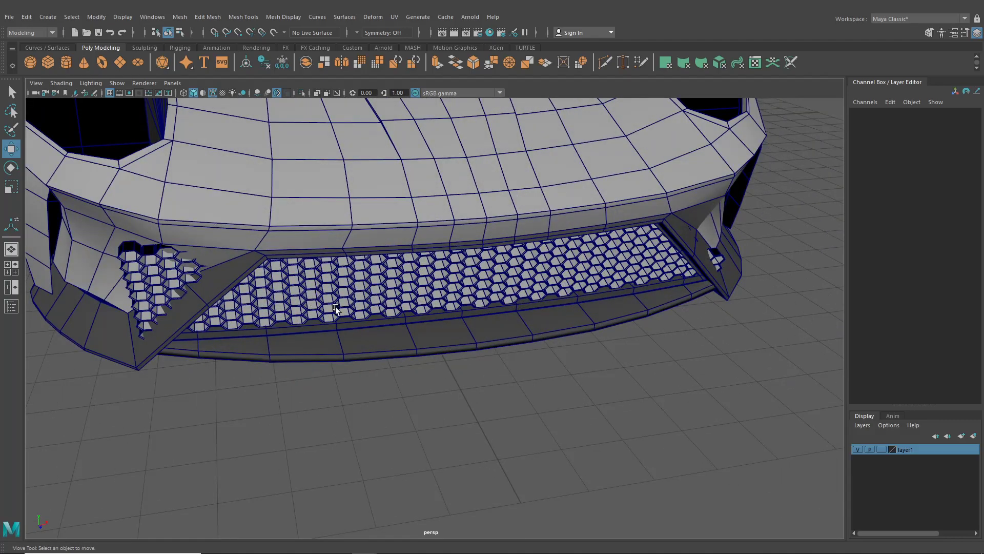
pyautogui.scroll(-3, 390, 315)
pyautogui.moveTo(451, 325)
pyautogui.keyDown('alt'); pyautogui.mouseDown()
pyautogui.moveTo(340, 314)
pyautogui.moveTo(477, 321)
pyautogui.moveTo(444, 343)
pyautogui.mouseUp(); pyautogui.keyUp('alt')
pyautogui.scroll(-3, 444, 342)
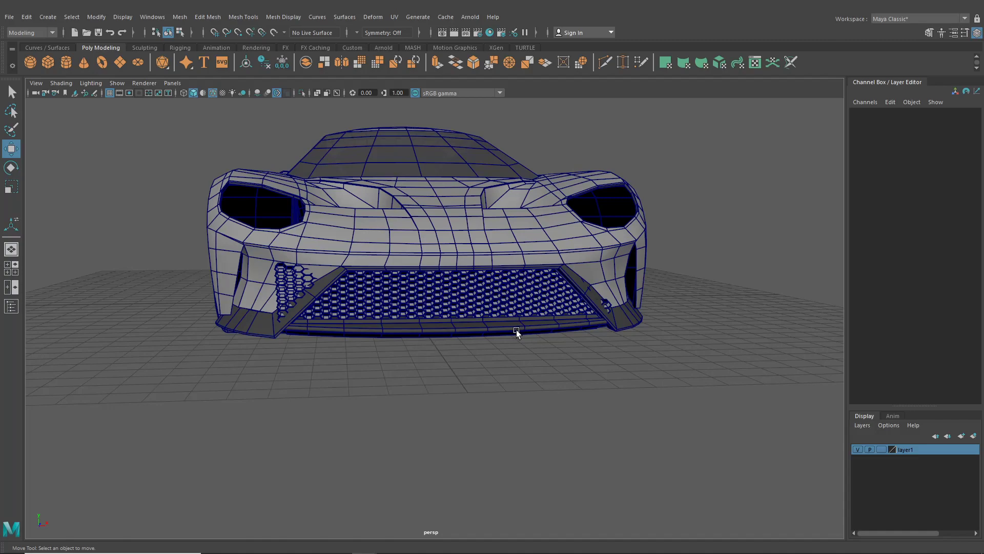
pyautogui.keyDown('alt'); pyautogui.moveTo(517, 332); pyautogui.dragTo(565, 318); pyautogui.keyUp('alt')
pyautogui.scroll(3, 565, 318)
pyautogui.scroll(-3, 484, 315)
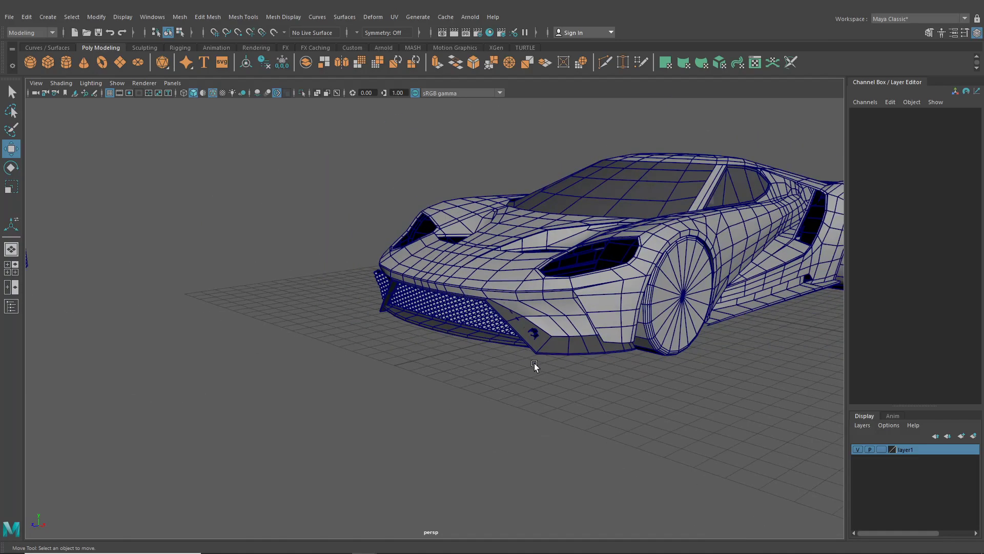
pyautogui.keyDown('alt'); pyautogui.moveTo(534, 363); pyautogui.dragTo(399, 386, button='middle'); pyautogui.keyUp('alt')
pyautogui.keyDown('alt'); pyautogui.moveTo(571, 264); pyautogui.dragTo(464, 360); pyautogui.keyUp('alt')
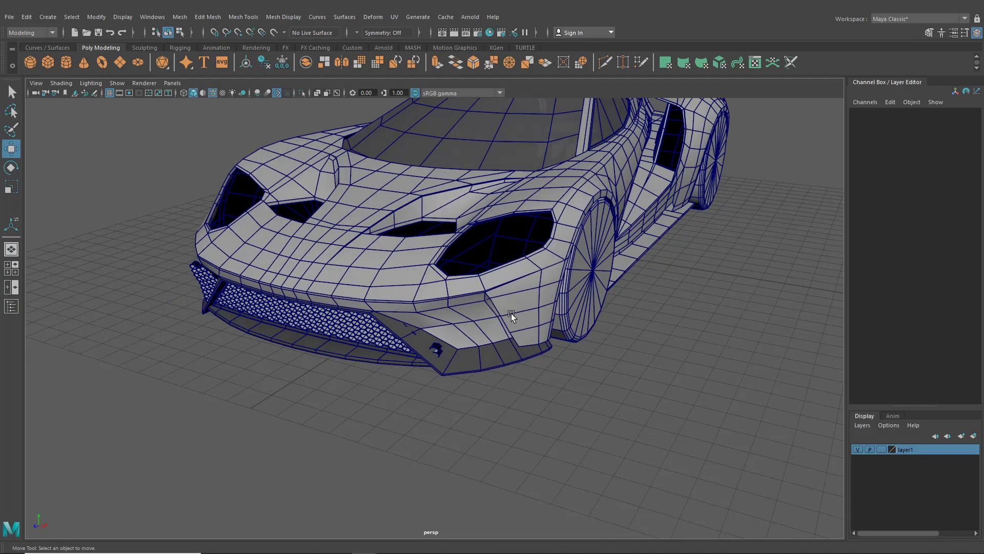
pyautogui.moveTo(503, 243)
pyautogui.keyDown('alt'); pyautogui.mouseDown()
pyautogui.moveTo(494, 240)
pyautogui.moveTo(510, 237)
pyautogui.mouseUp(); pyautogui.keyUp('alt')
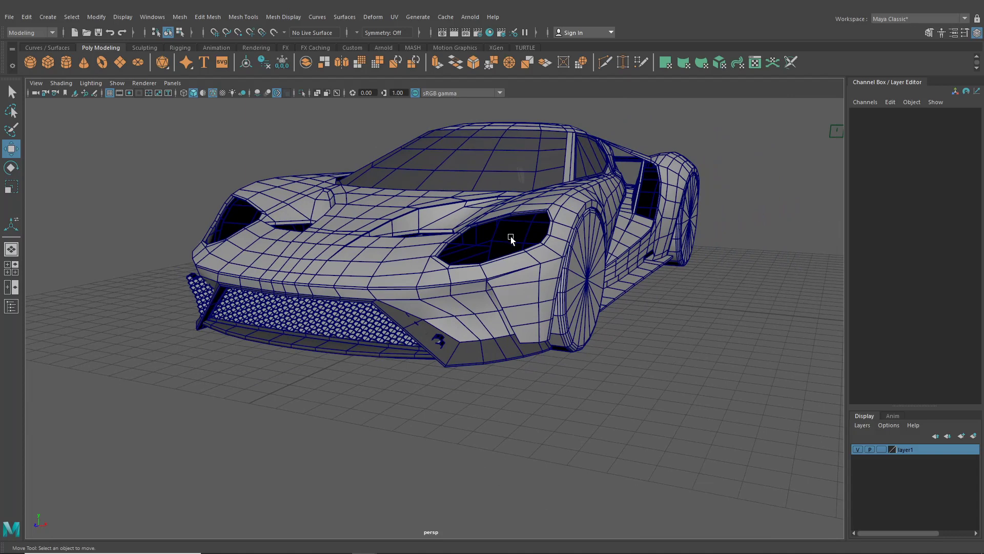